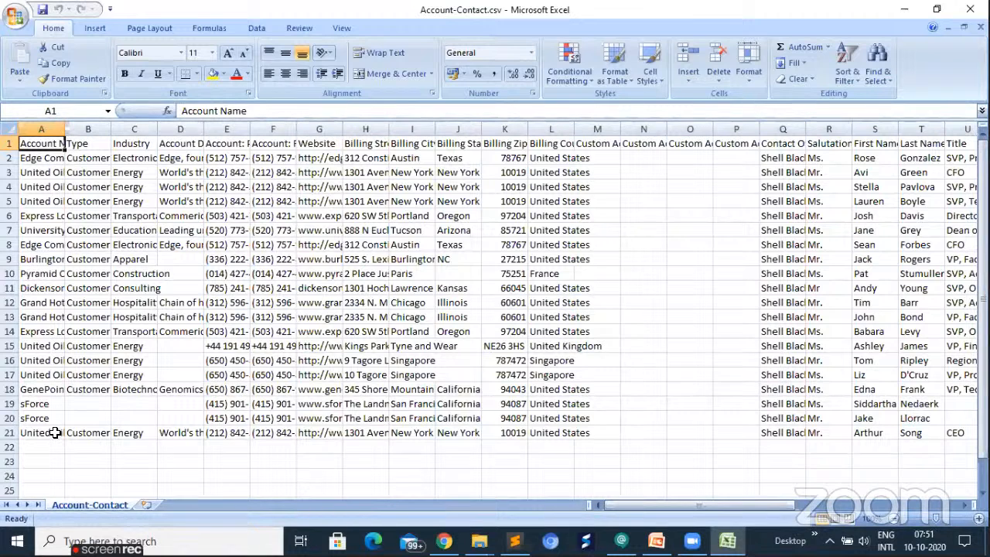
- Widen the Account Name column to fit its longest entry
{"action": "double_click", "coordinate": [65, 129]}
{"action": "key", "text": "ctrl+Down"}
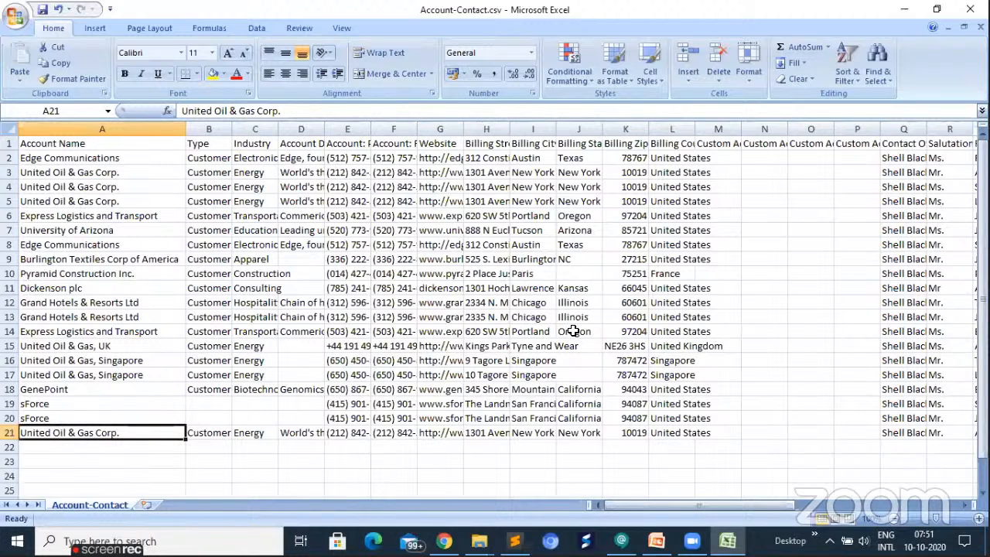
{"action": "double_click", "coordinate": [537, 289]}
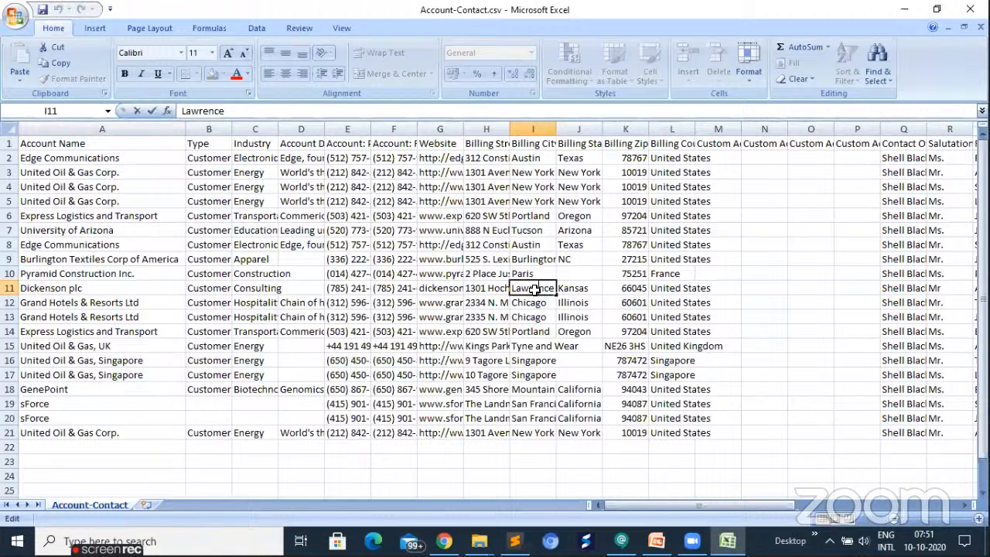
{"action": "key", "text": "Up"}
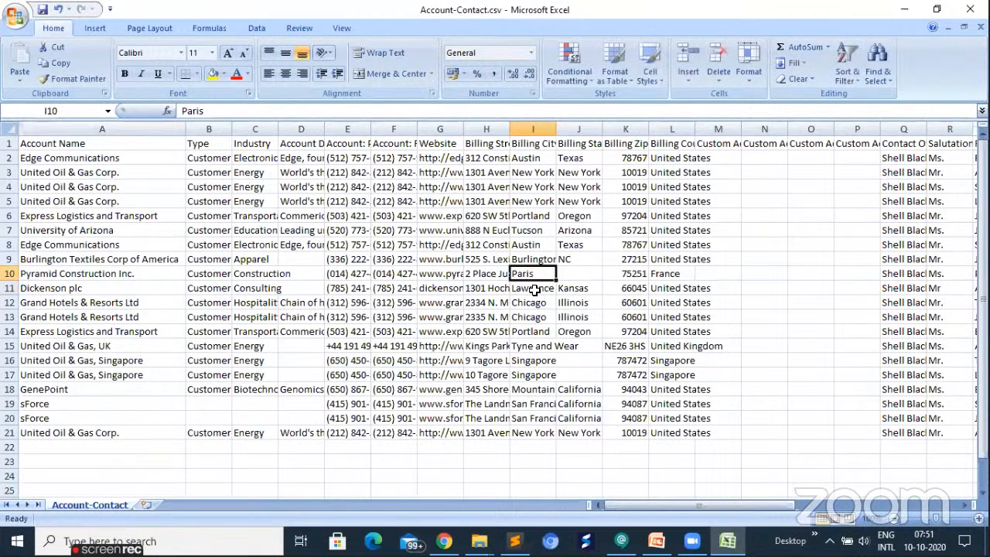
- Examine the contact columns, from Contact Owner through First Name and Last Name
{"action": "key", "text": "ctrl+Right"}
{"action": "key", "text": "ctrl+Right"}
{"action": "key", "text": "ctrl+Right"}
{"action": "key", "text": "ctrl+Up"}
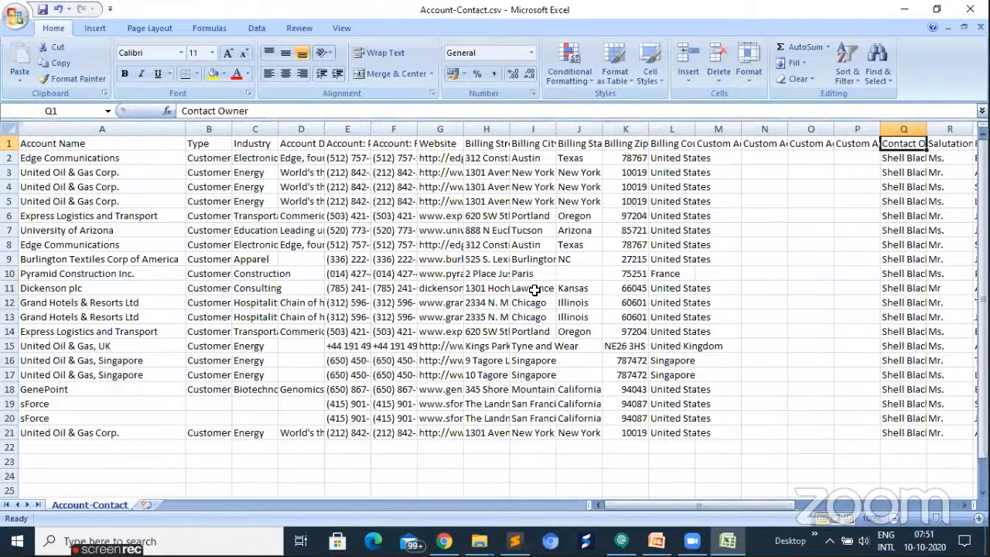
{"action": "key", "text": "Right"}
{"action": "key", "text": "Right"}
{"action": "key", "text": "Right"}
{"action": "key", "text": "Right"}
{"action": "key", "text": "Right"}
{"action": "key", "text": "Right"}
{"action": "key", "text": "Right"}
{"action": "key", "text": "Right"}
{"action": "key", "text": "Right"}
{"action": "key", "text": "Left"}
{"action": "key", "text": "Left"}
{"action": "key", "text": "Left"}
{"action": "key", "text": "Left"}
{"action": "key", "text": "Left"}
{"action": "key", "text": "Left"}
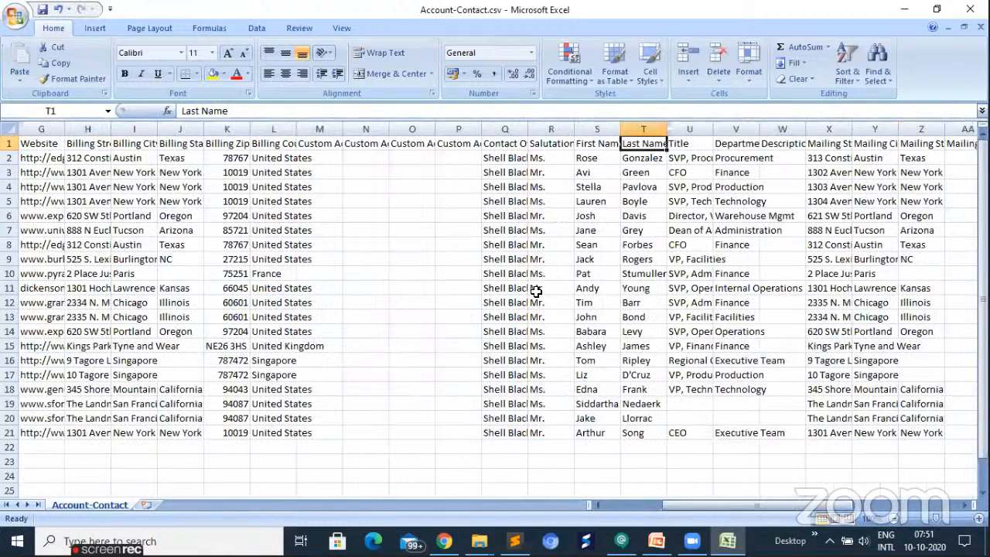
{"action": "key", "text": "Left"}
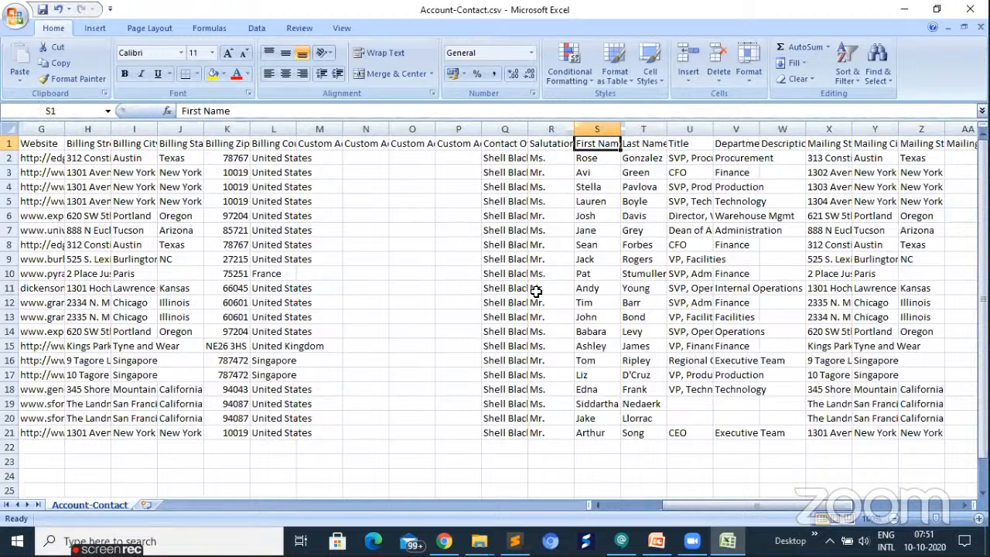
- Examine the repeated United Oil & Gas entries in the Account Name column
{"action": "key", "text": "ctrl+Home"}
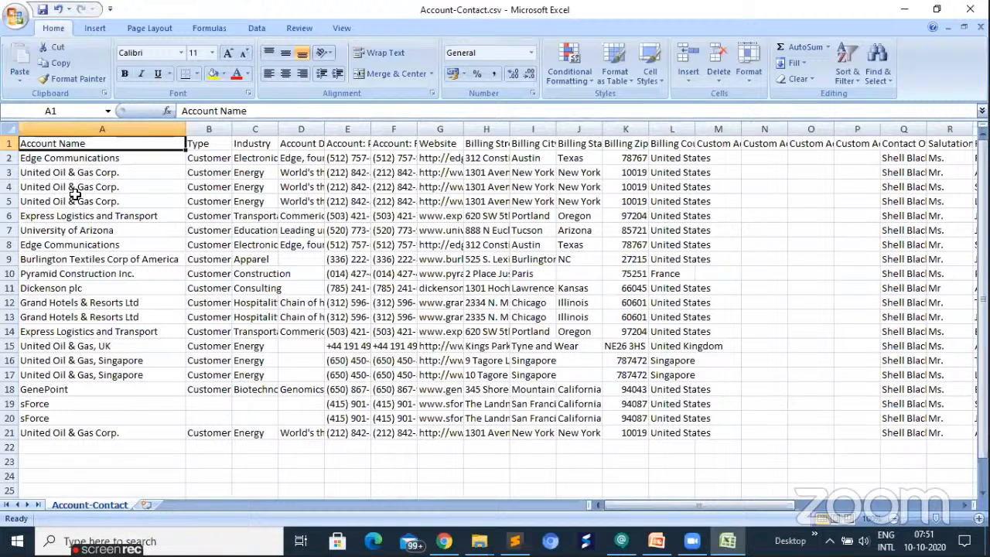
{"action": "left_click_drag", "start_coordinate": [71, 173], "coordinate": [71, 189]}
{"action": "left_click_drag", "start_coordinate": [114, 232], "coordinate": [108, 203]}
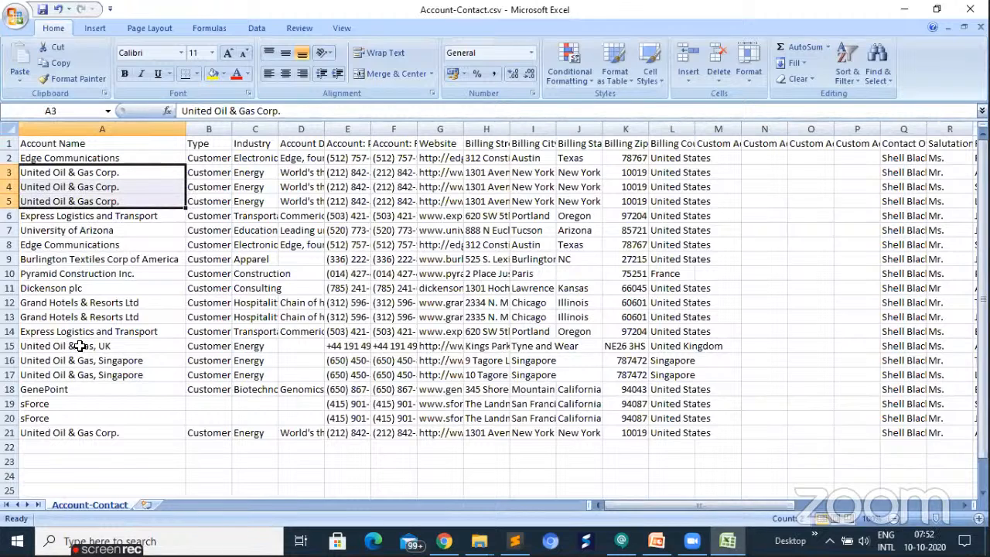
{"action": "left_click", "coordinate": [81, 346]}
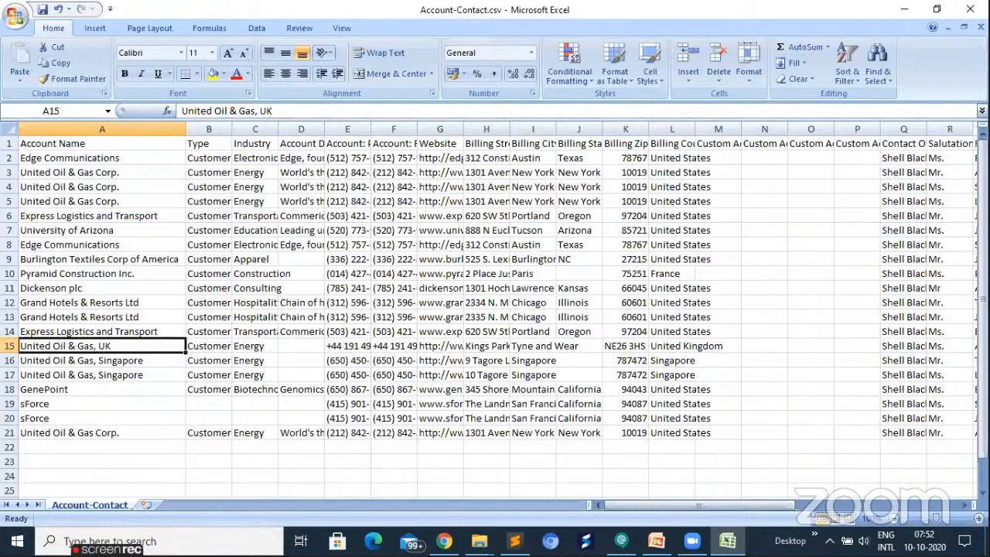
{"action": "left_click", "coordinate": [79, 130]}
{"action": "left_click", "coordinate": [17, 19]}
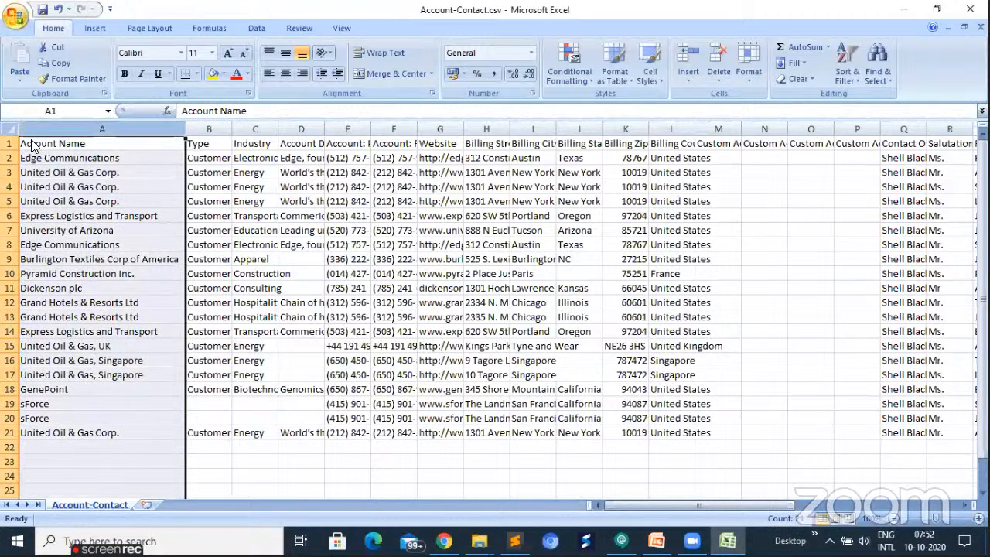
{"action": "mouse_move", "coordinate": [34, 146]}
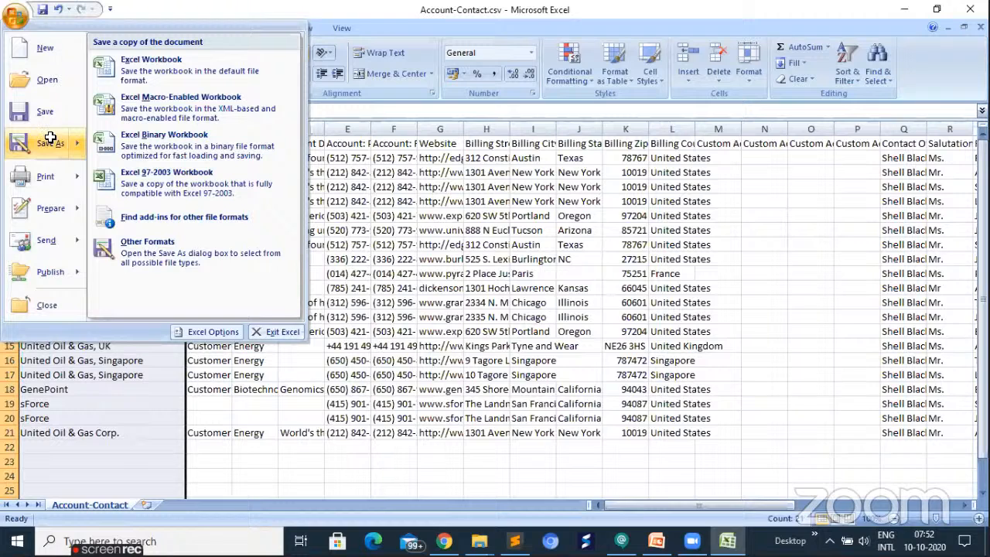
{"action": "key", "text": "Escape"}
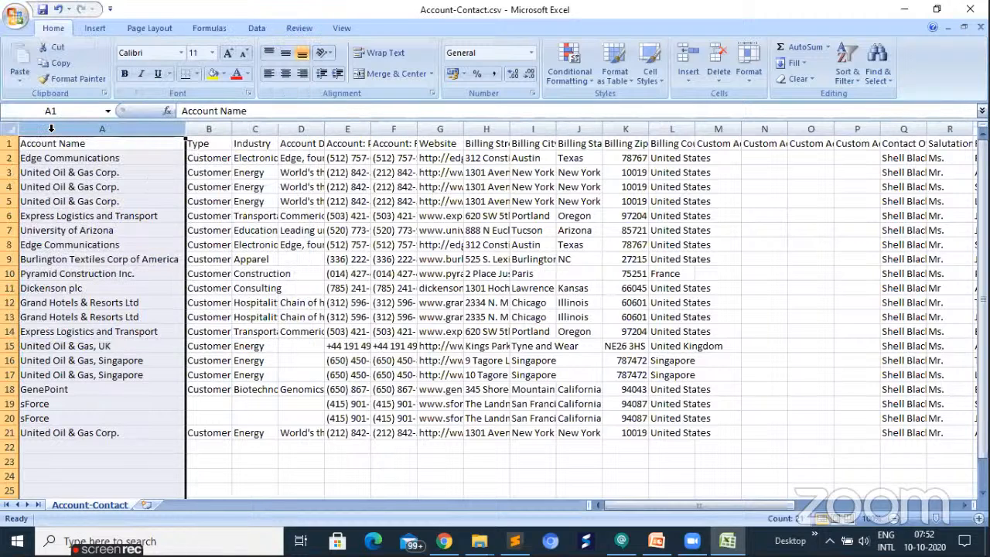
- Copy columns A through M of Account-Contact.csv into a new blank workbook, starting at cell A1
{"action": "left_click_drag", "start_coordinate": [51, 129], "coordinate": [232, 129]}
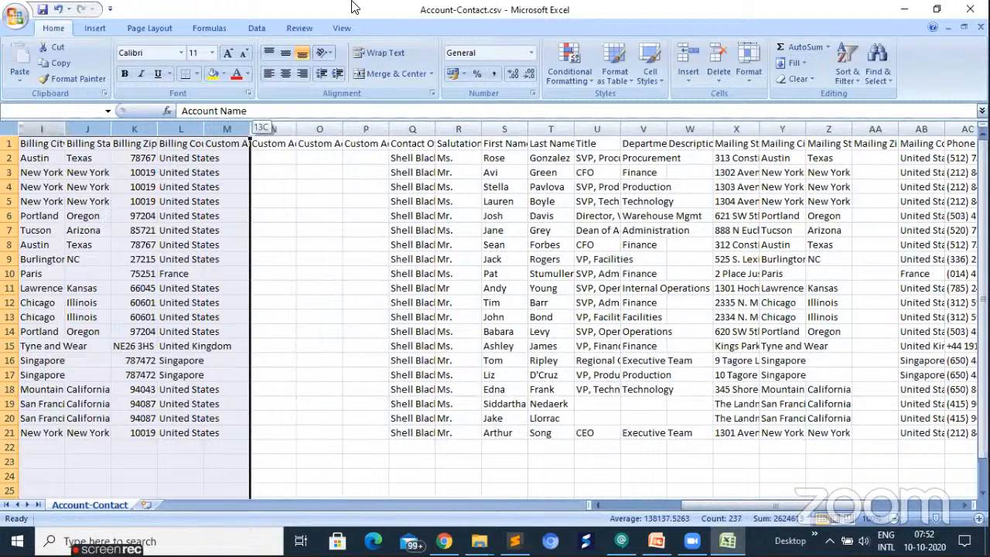
{"action": "key", "text": "ctrl+c"}
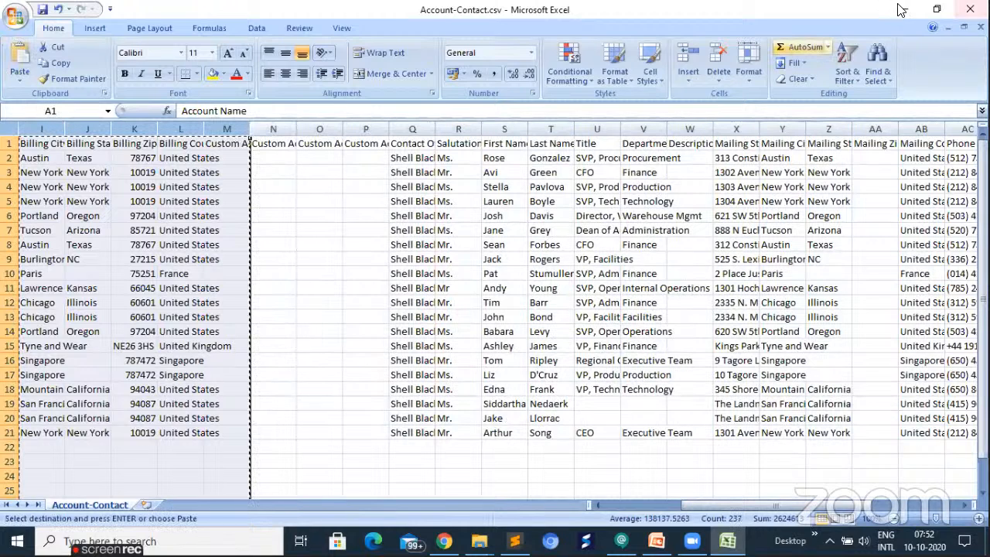
{"action": "left_click", "coordinate": [492, 445]}
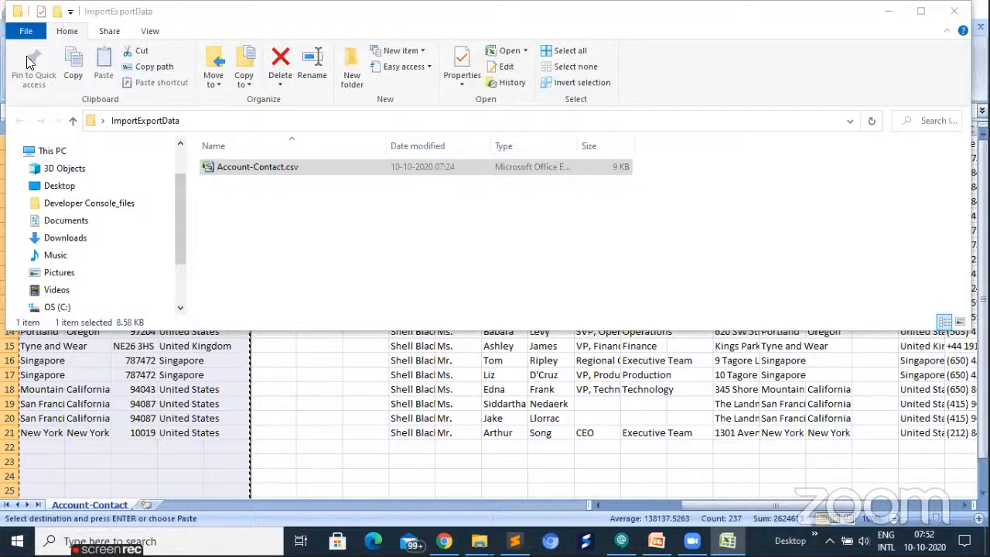
{"action": "left_click", "coordinate": [15, 16]}
{"action": "left_click", "coordinate": [28, 58]}
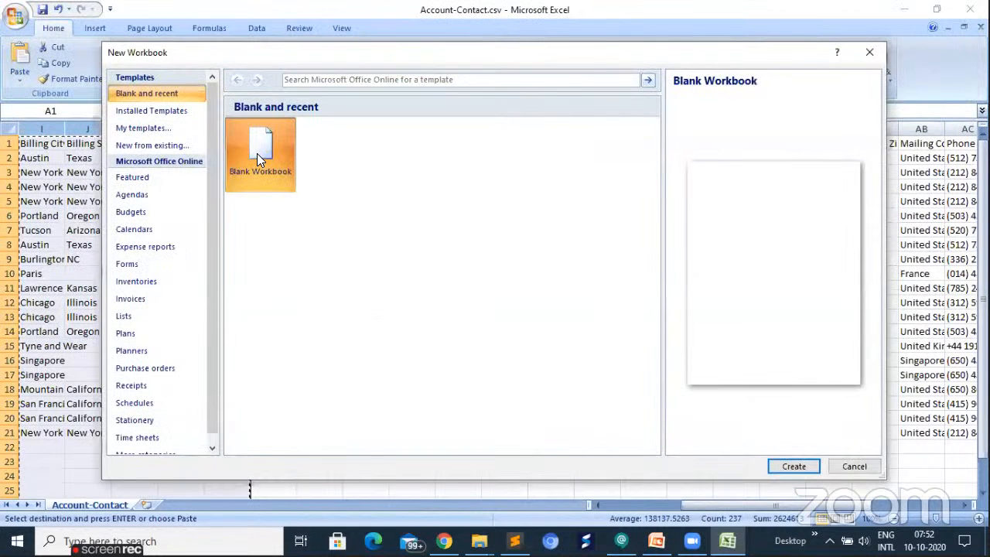
{"action": "double_click", "coordinate": [256, 154]}
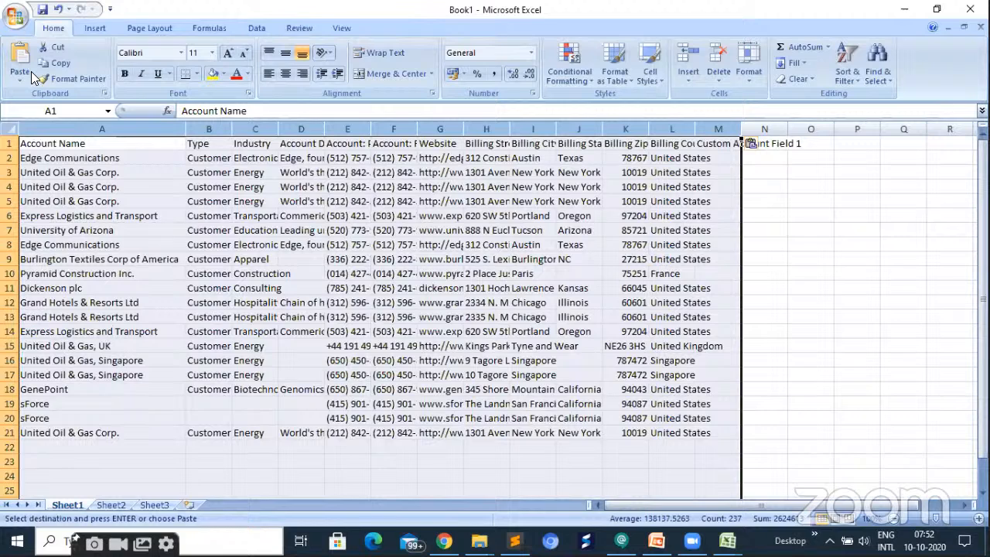
- Save the new workbook's active sheet as Account in CSV (Comma delimited) format, in the ImportExportData folder on the Desktop
{"action": "key", "text": "alt+f"}
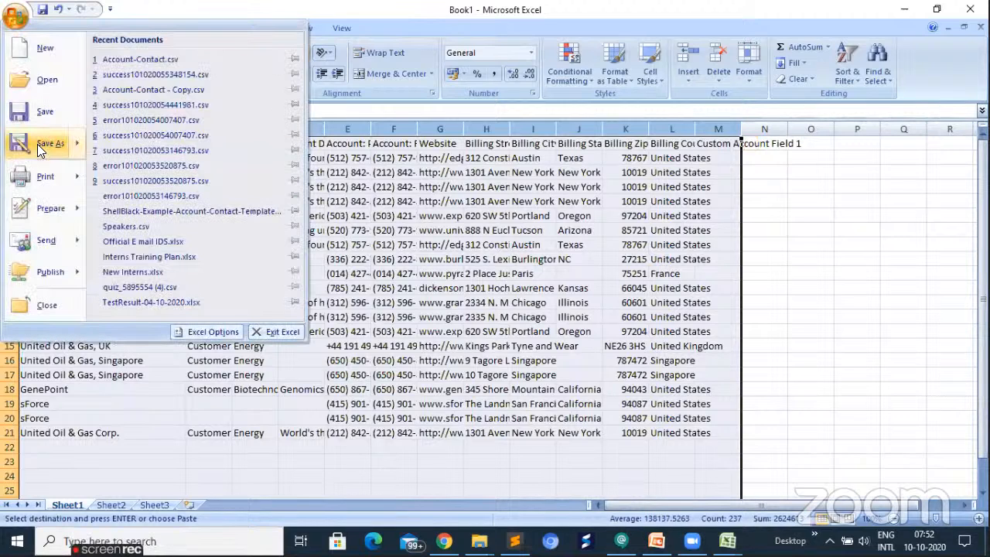
{"action": "left_click", "coordinate": [37, 144]}
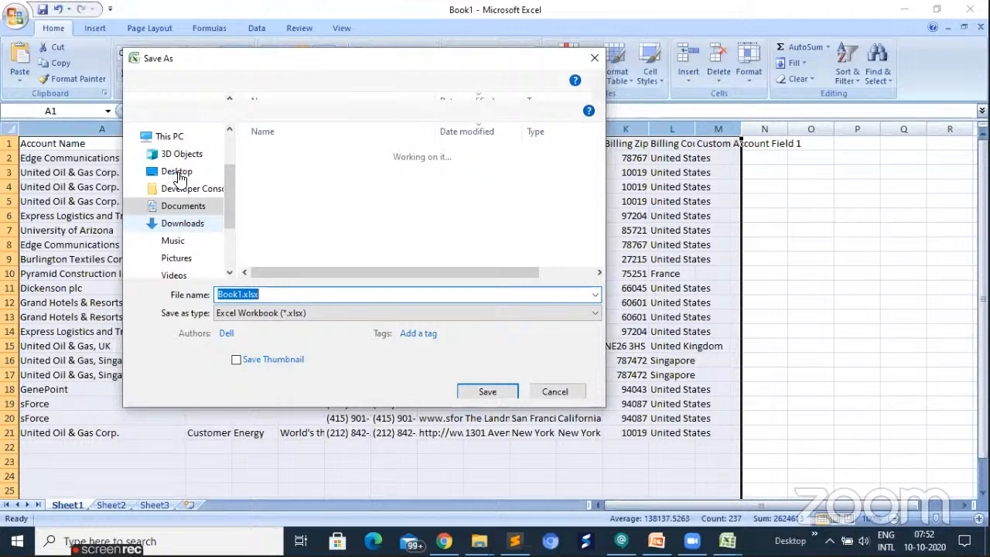
{"action": "left_click", "coordinate": [178, 173]}
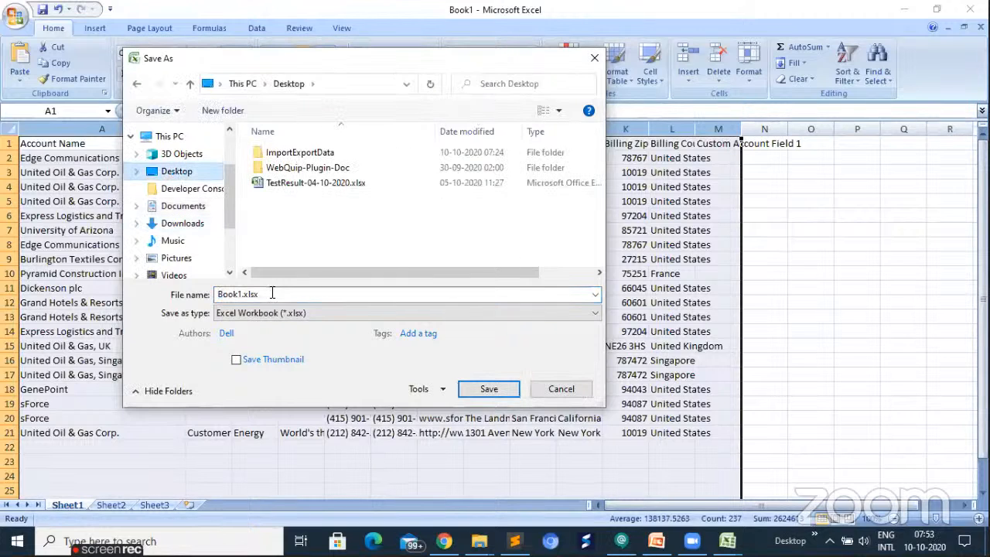
{"action": "double_click", "coordinate": [299, 154]}
{"action": "type", "text": "A"}
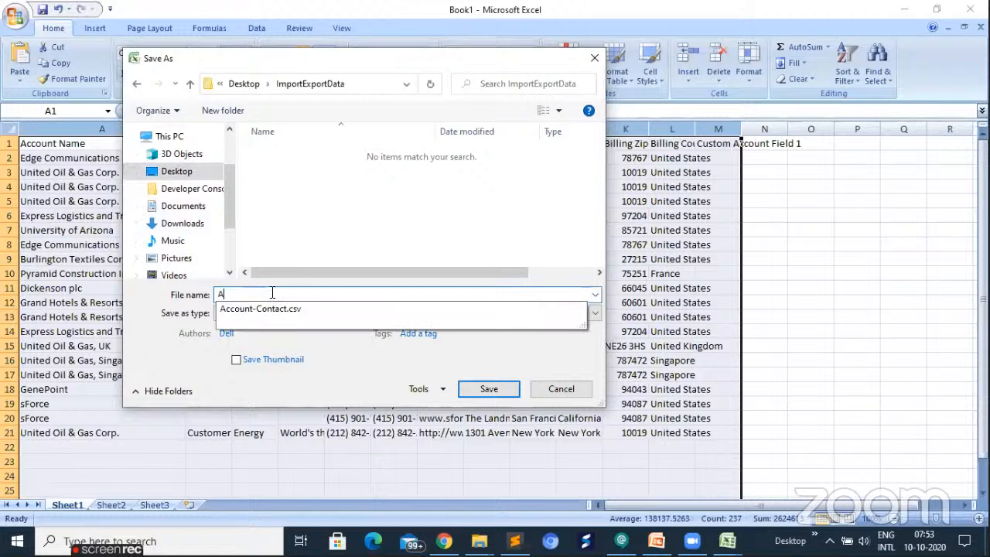
{"action": "type", "text": "ccount"}
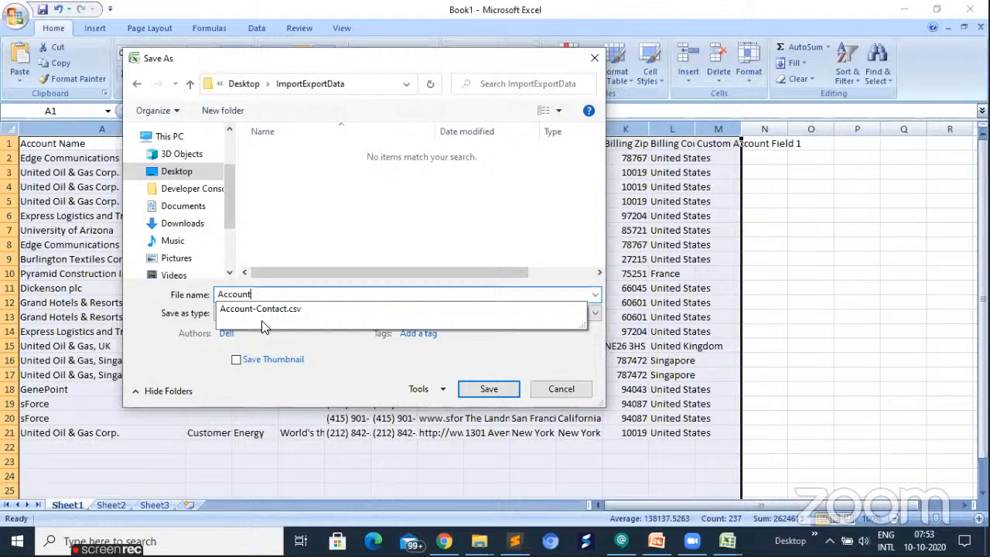
{"action": "left_click", "coordinate": [208, 319]}
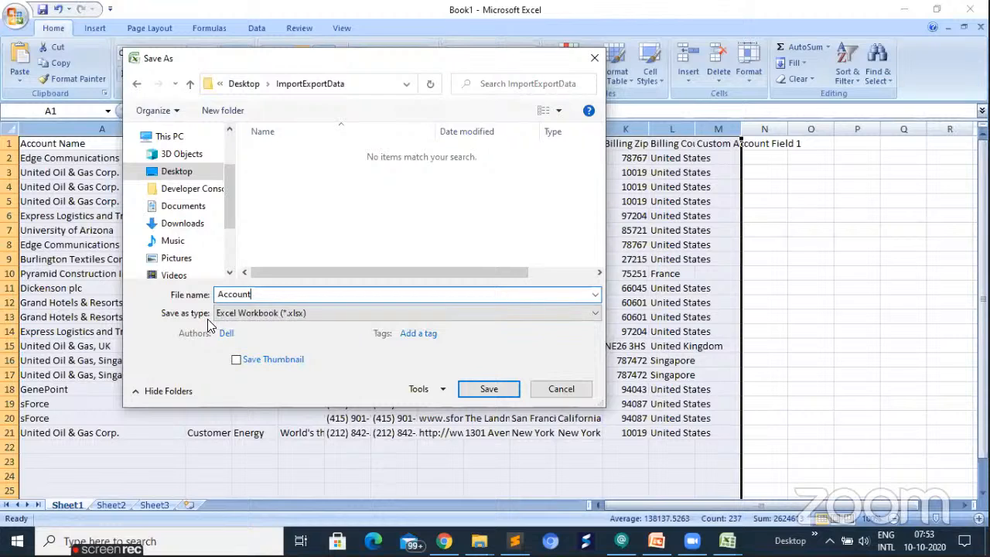
{"action": "left_click", "coordinate": [326, 307]}
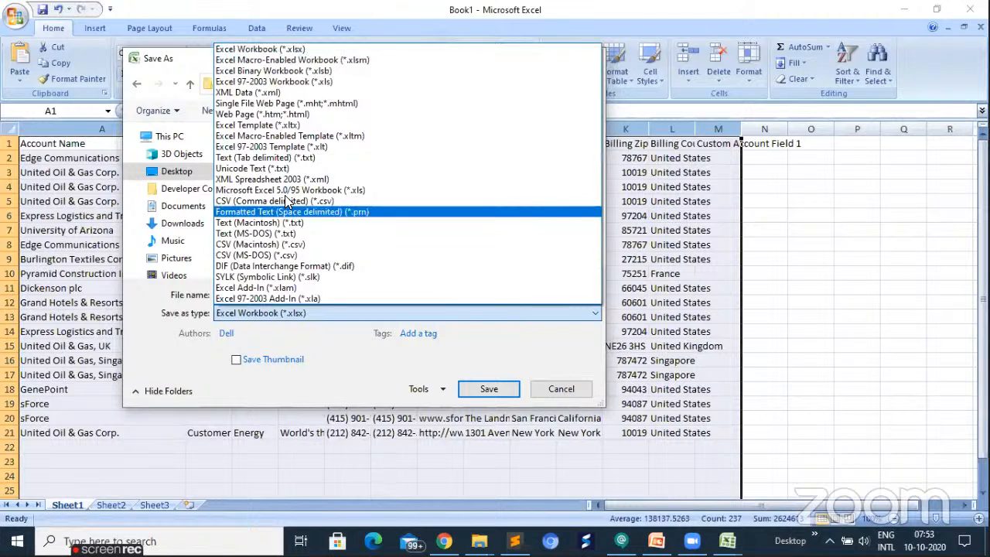
{"action": "left_click", "coordinate": [478, 373]}
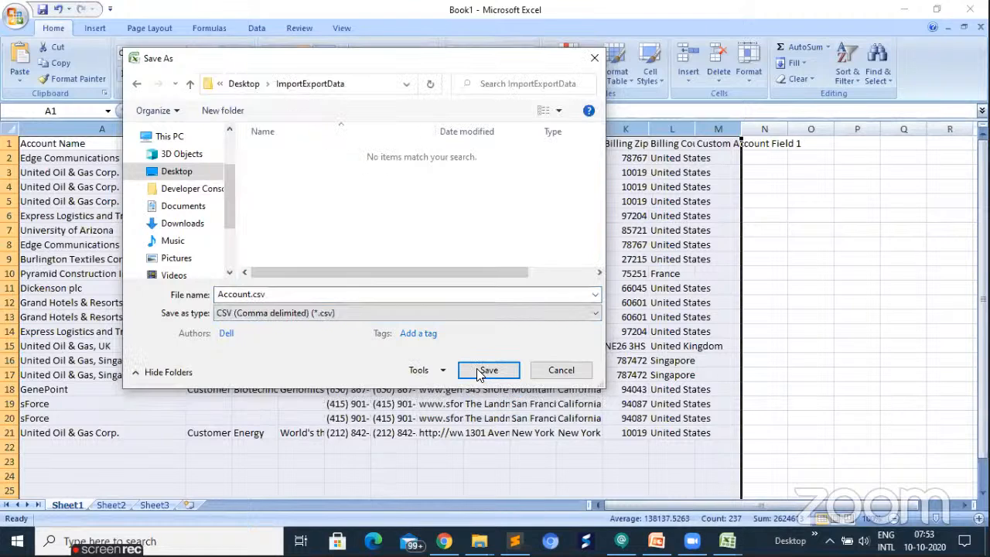
{"action": "left_click", "coordinate": [477, 373]}
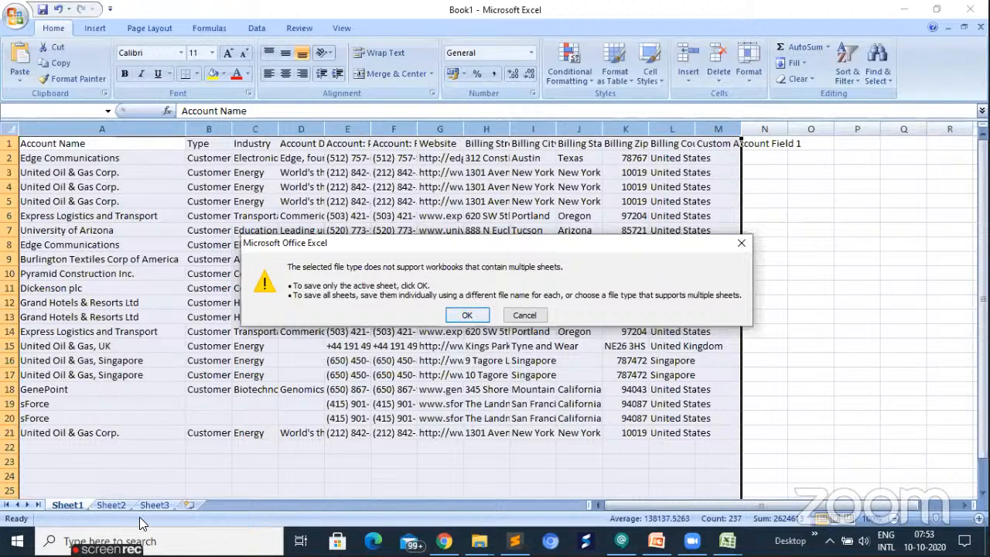
{"action": "key", "text": "Return"}
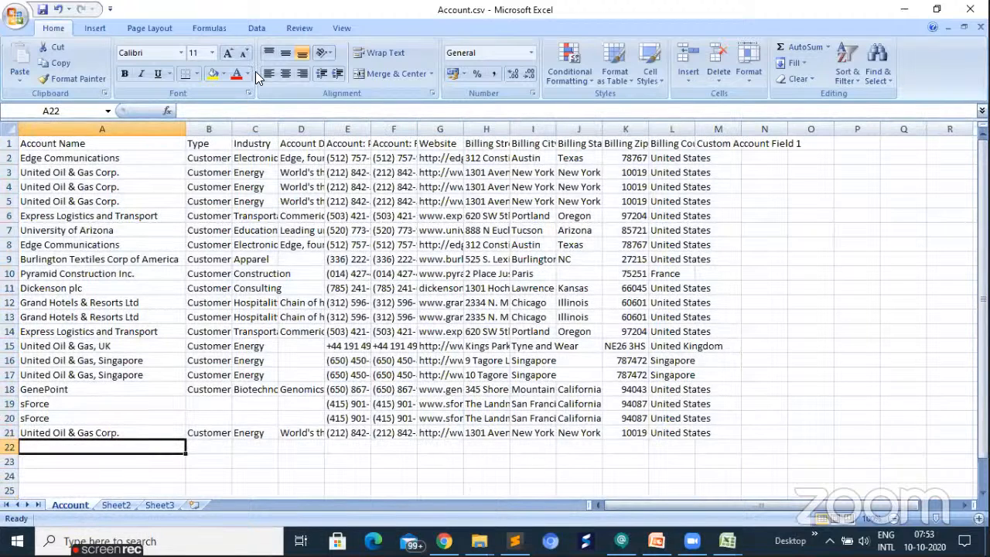
- Remove duplicate rows from the account data, comparing only the Account Name column and treating the first row as headers
{"action": "key", "text": "ctrl+a"}
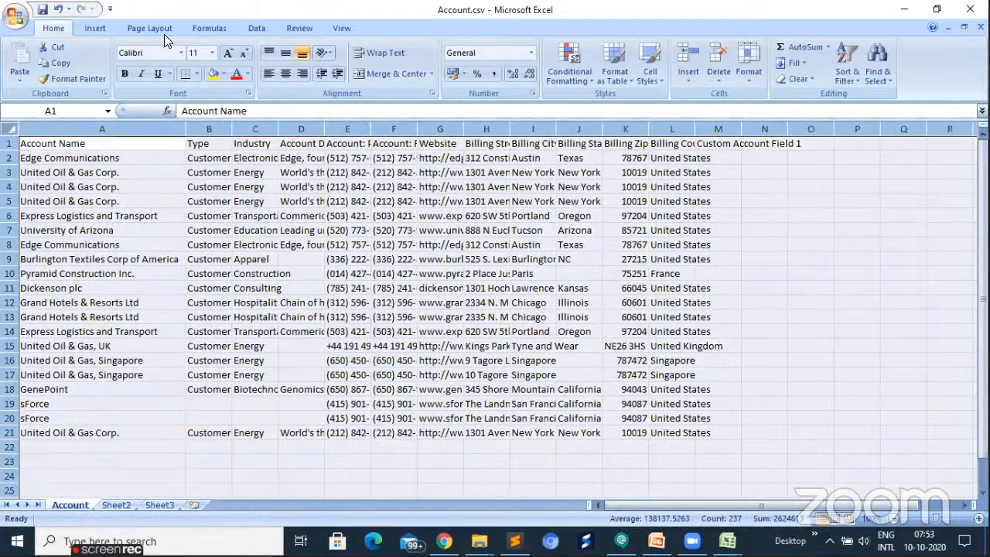
{"action": "left_click", "coordinate": [262, 31]}
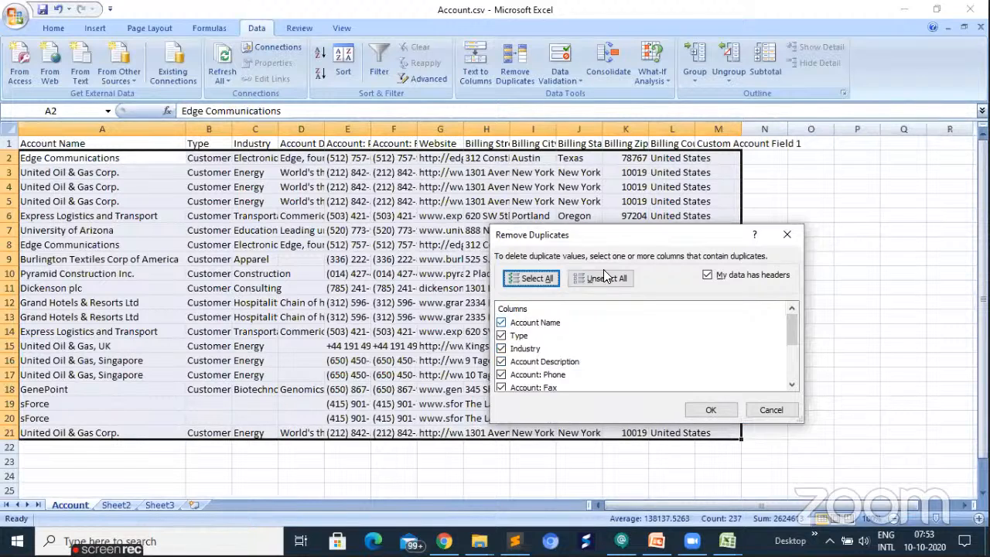
{"action": "key", "text": "alt+u"}
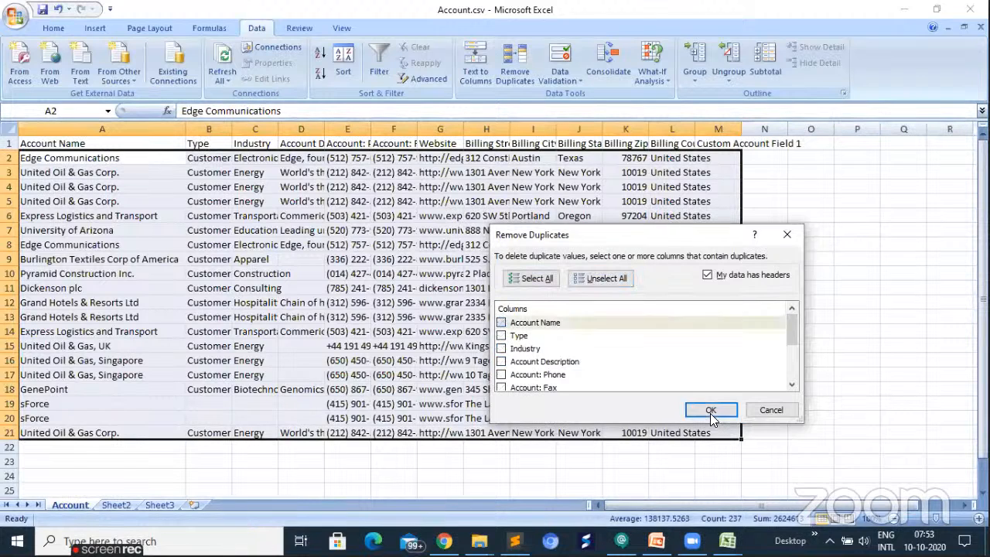
{"action": "left_click", "coordinate": [710, 412]}
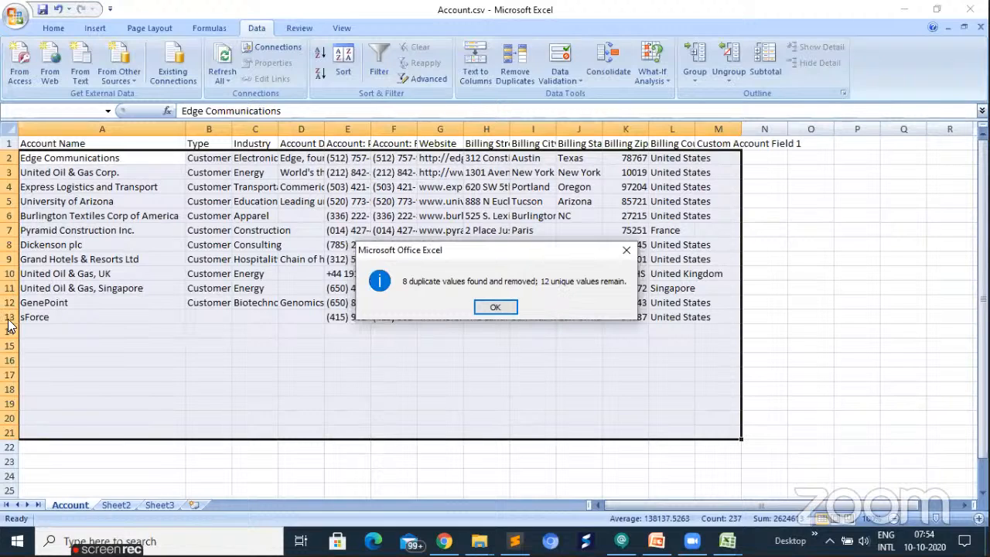
{"action": "left_click", "coordinate": [493, 307]}
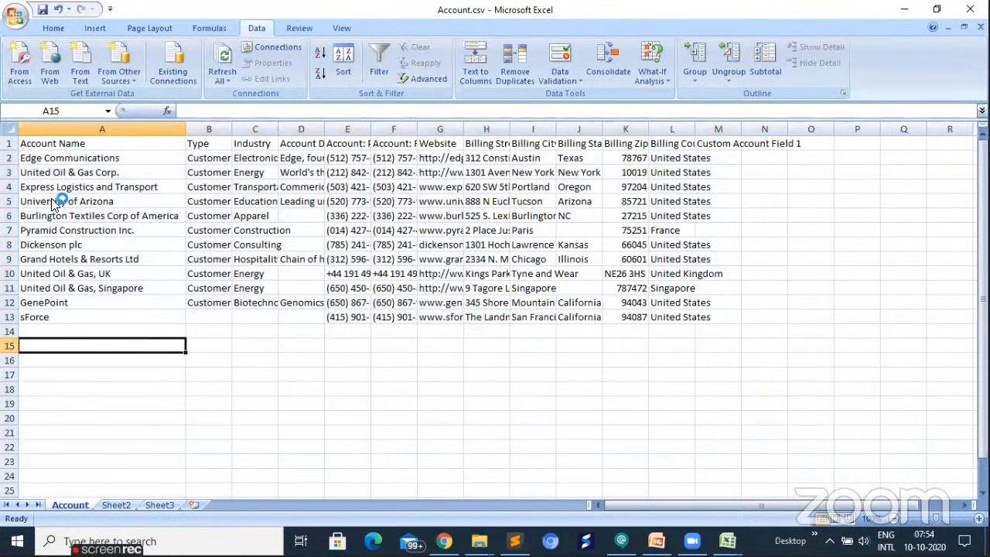
- Save the deduplicated account list to Account.csv
{"action": "left_click", "coordinate": [80, 144]}
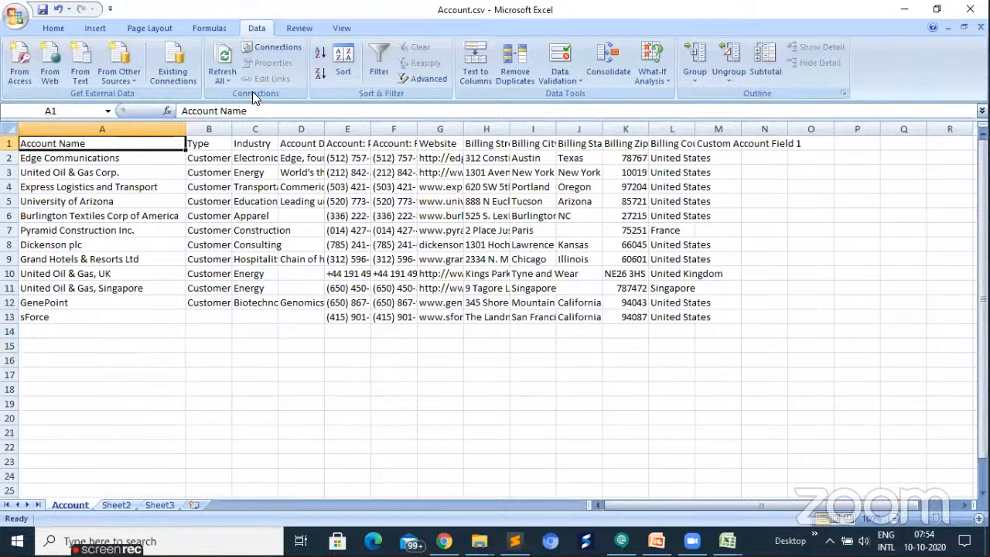
{"action": "left_click", "coordinate": [42, 14]}
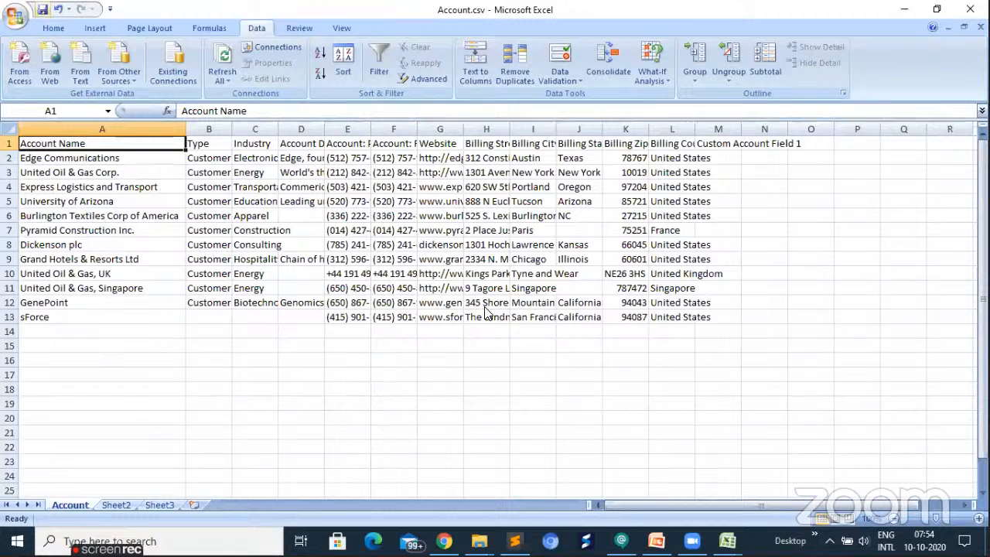
{"action": "left_click", "coordinate": [430, 320]}
- Close both workbooks, saving Account-Contact.csv in the ImportExportData folder as CSV (Comma delimited) and replacing the existing file
{"action": "left_click", "coordinate": [965, 12]}
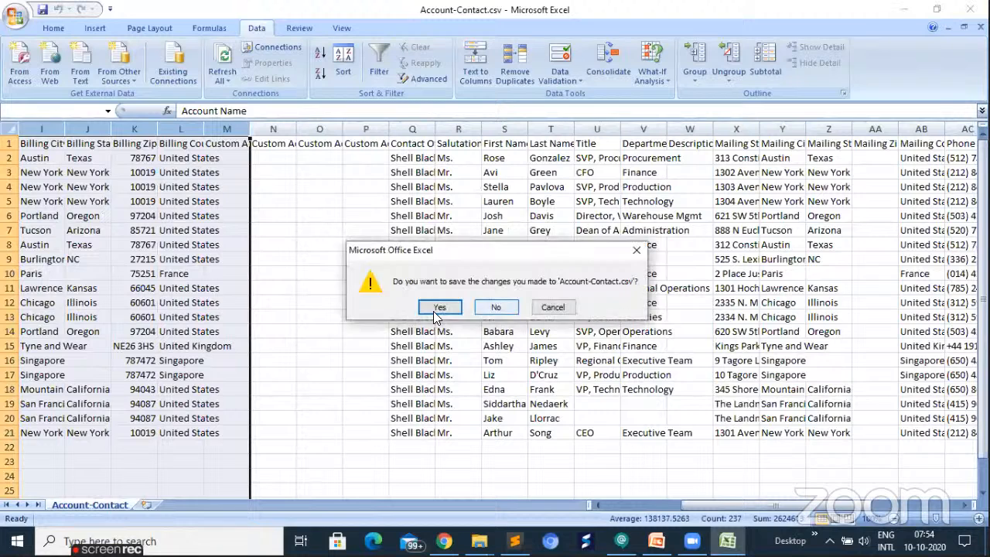
{"action": "left_click", "coordinate": [435, 318]}
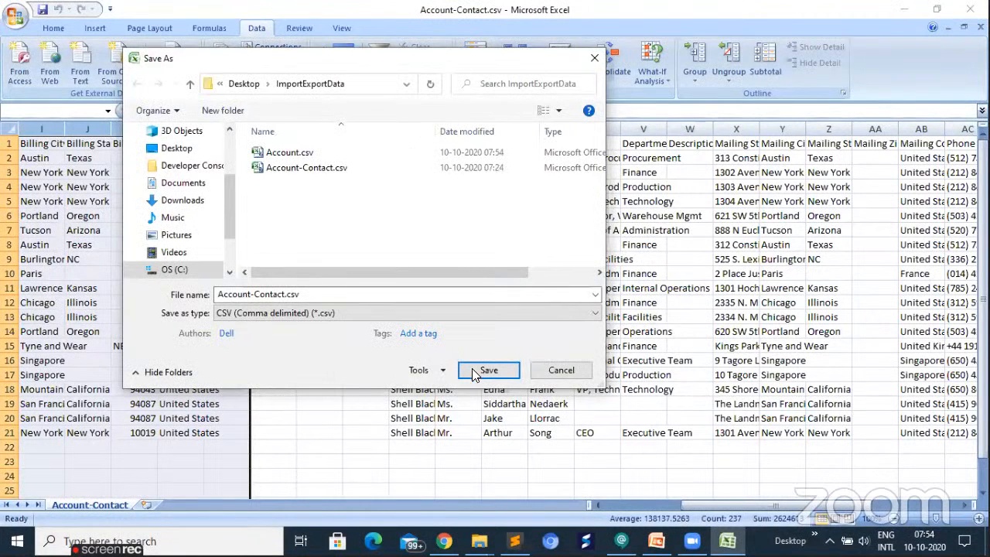
{"action": "key", "text": "Return"}
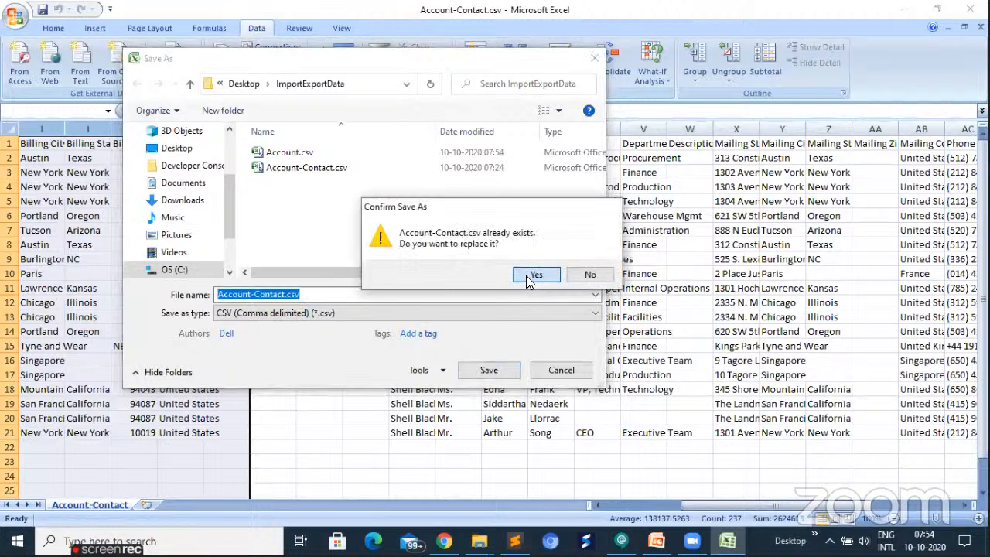
{"action": "left_click", "coordinate": [535, 275]}
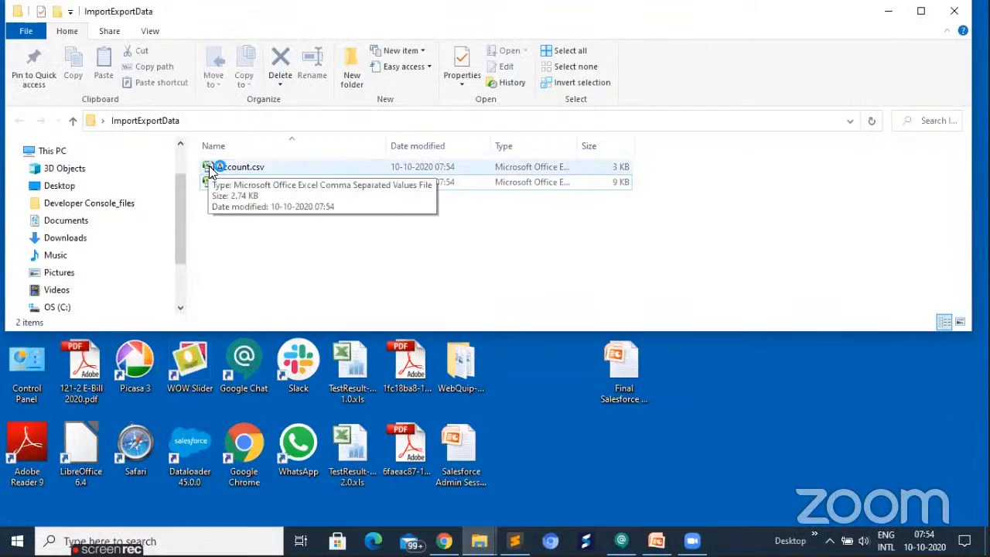
- Reopen Account.csv from the ImportExportData folder, review its header row and account records, and close it
{"action": "left_click", "coordinate": [208, 166]}
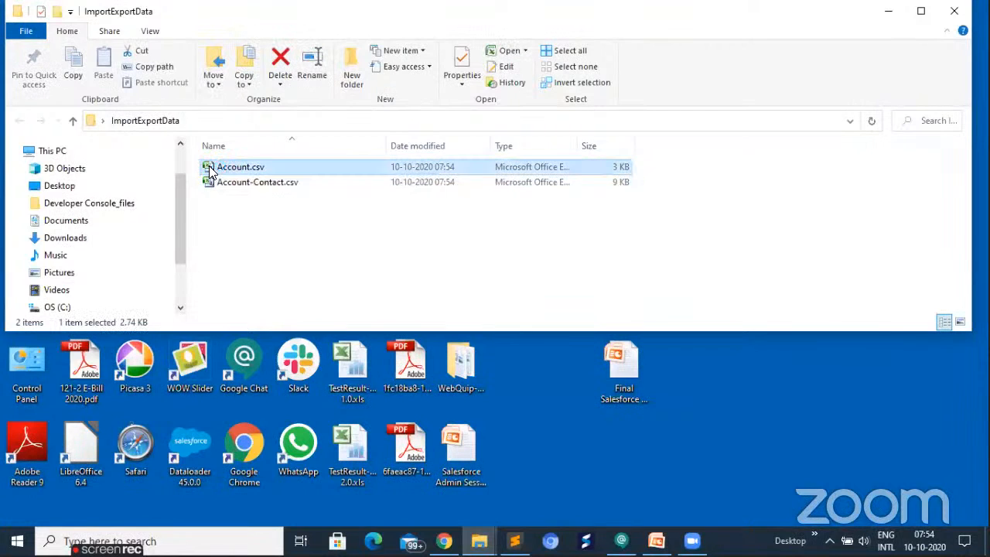
{"action": "double_click", "coordinate": [209, 166]}
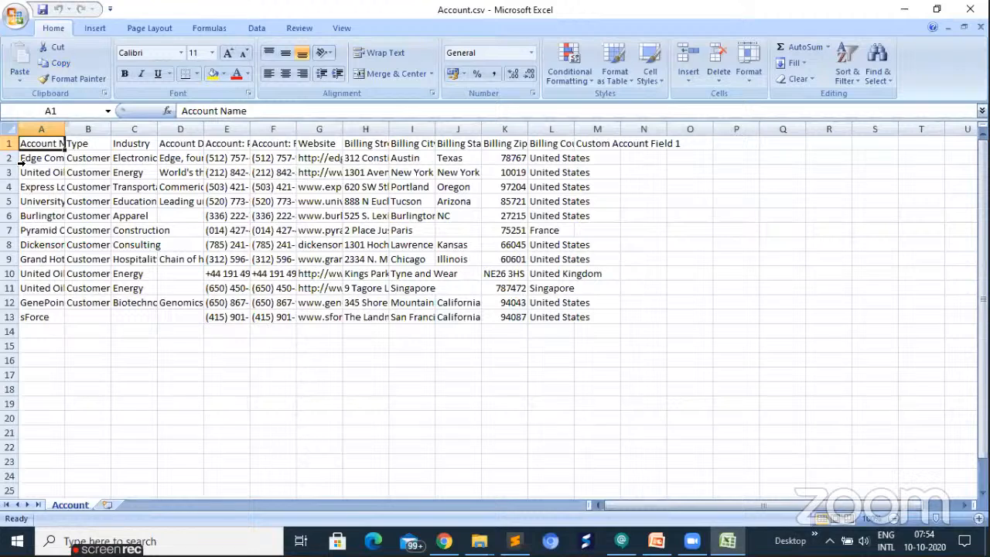
{"action": "left_click_drag", "start_coordinate": [13, 158], "coordinate": [24, 316]}
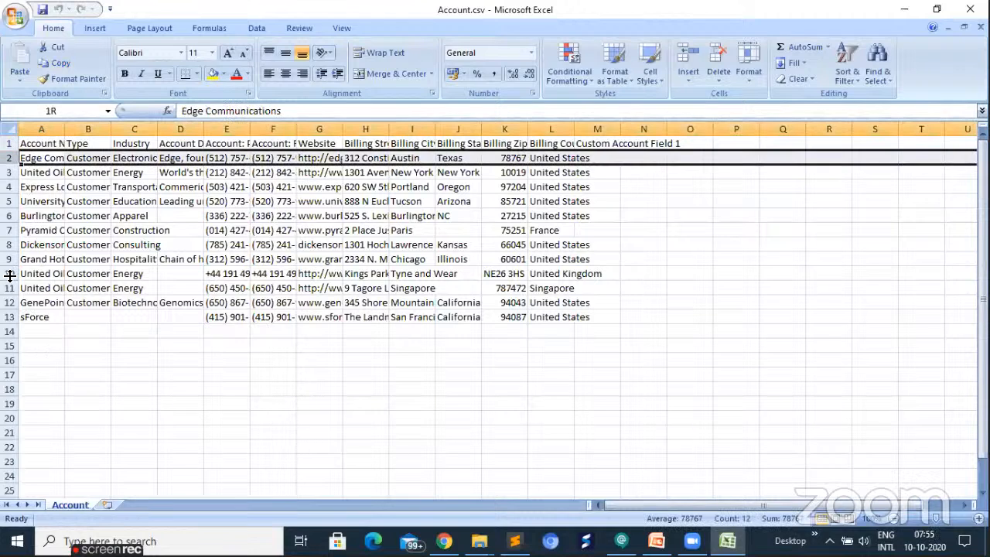
{"action": "left_click", "coordinate": [23, 318]}
{"action": "left_click", "coordinate": [8, 144]}
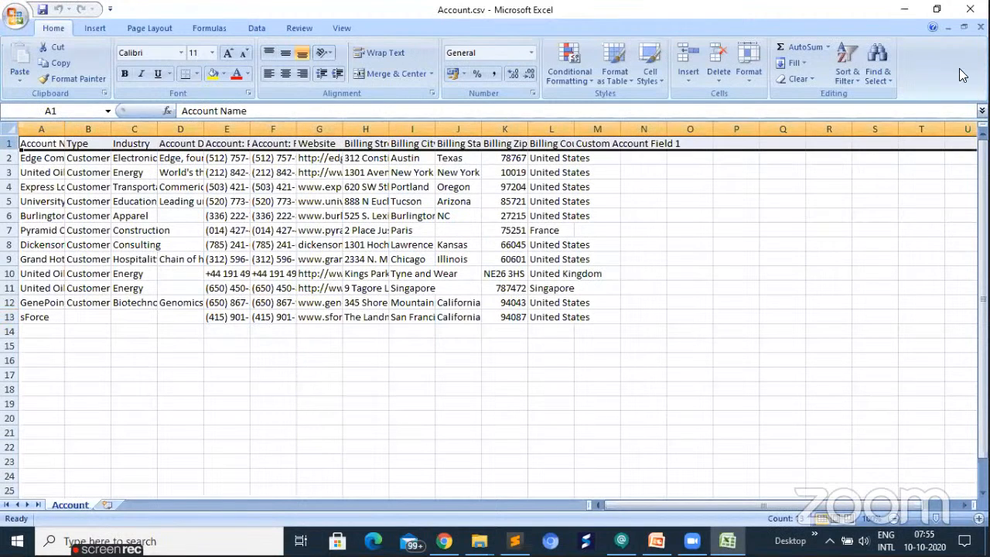
{"action": "left_click", "coordinate": [903, 9]}
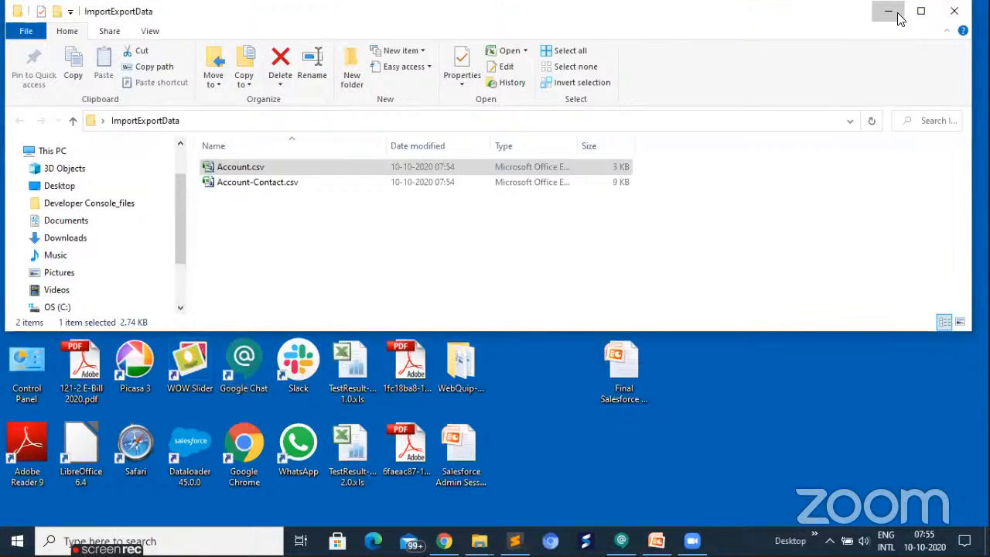
- Switch to Salesforce in Chrome, open the Sales app and view the Accounts list
{"action": "key", "text": "alt+Tab"}
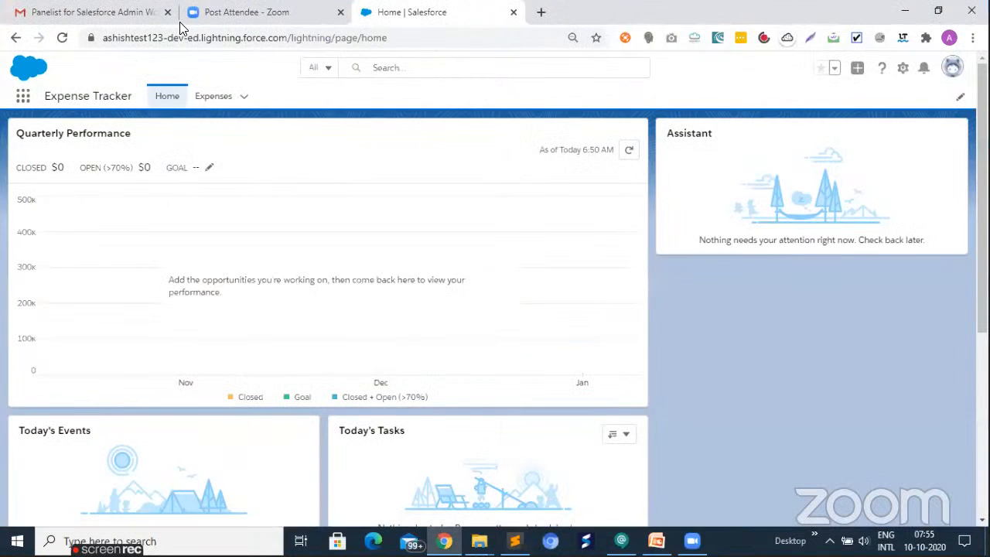
{"action": "left_click", "coordinate": [23, 98]}
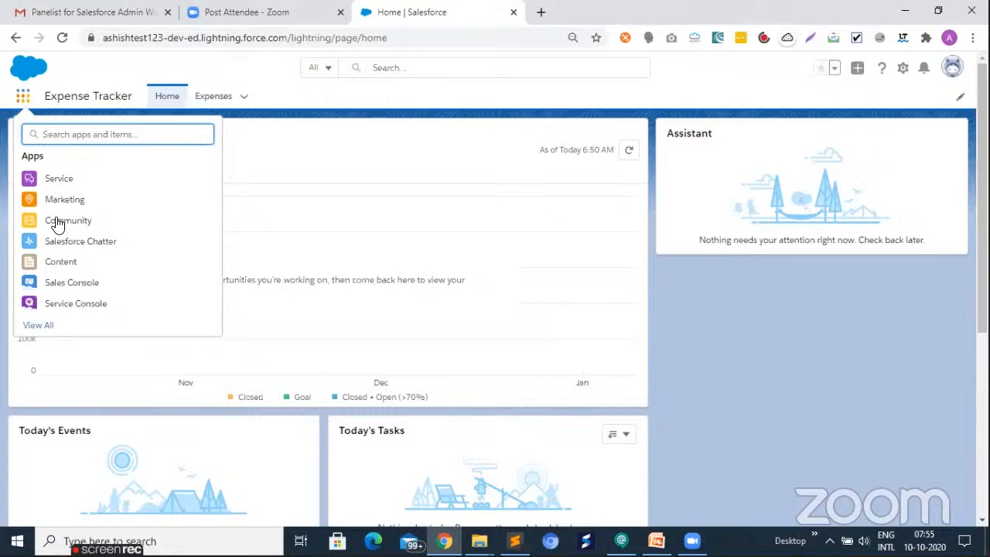
{"action": "type", "text": "sal"}
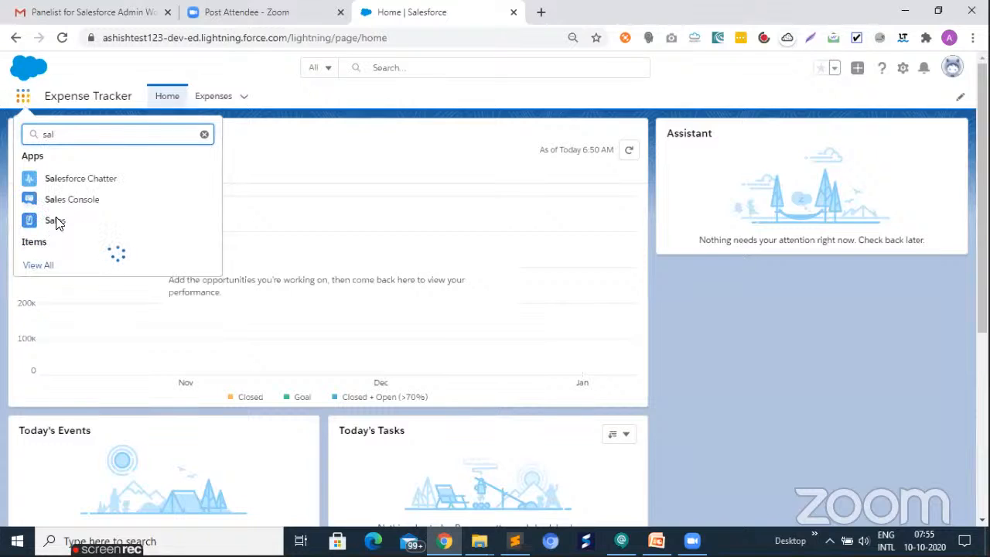
{"action": "left_click", "coordinate": [55, 220]}
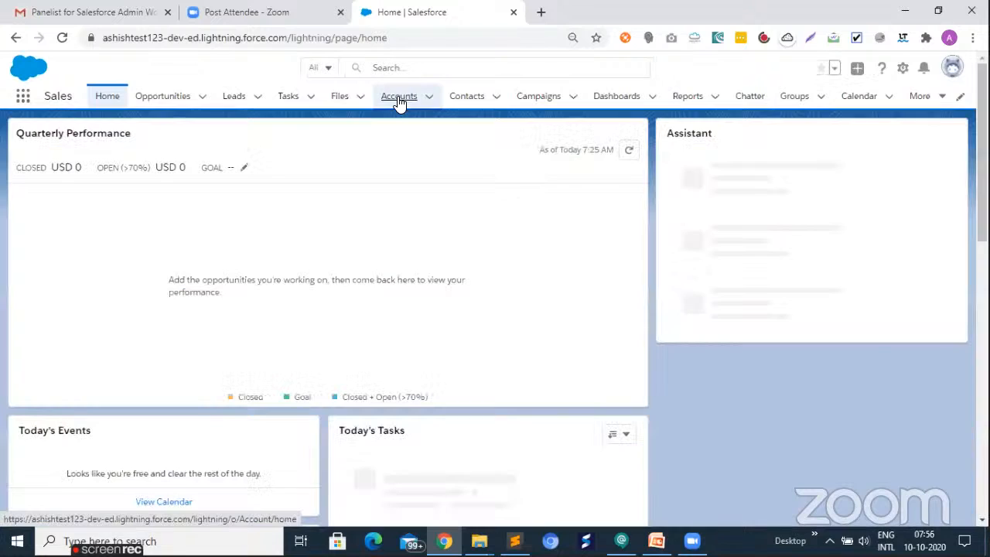
{"action": "left_click", "coordinate": [398, 99]}
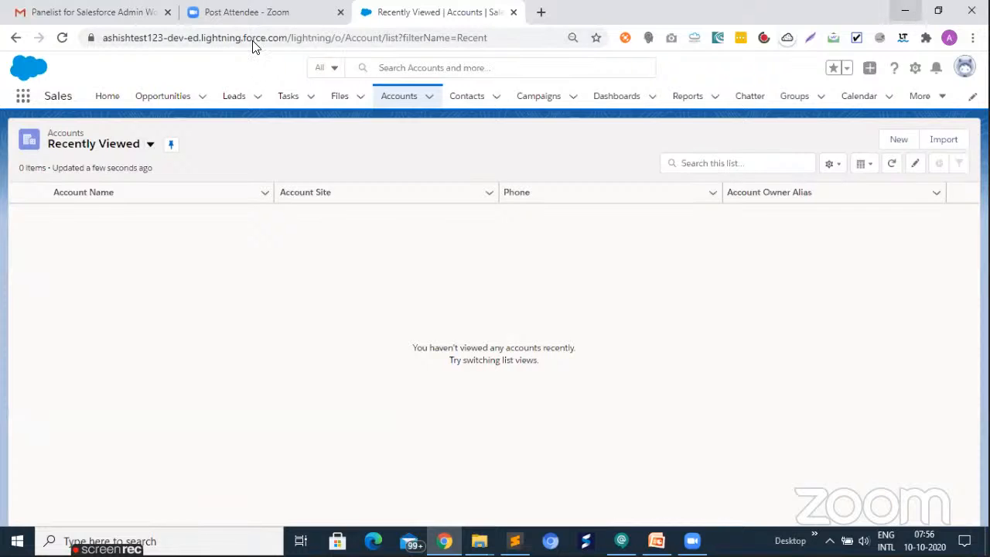
- Launch Dataloader 48.0.0 from the desktop and let its console finish the Zulu OpenJDK 11 check
{"action": "key", "text": "super+d"}
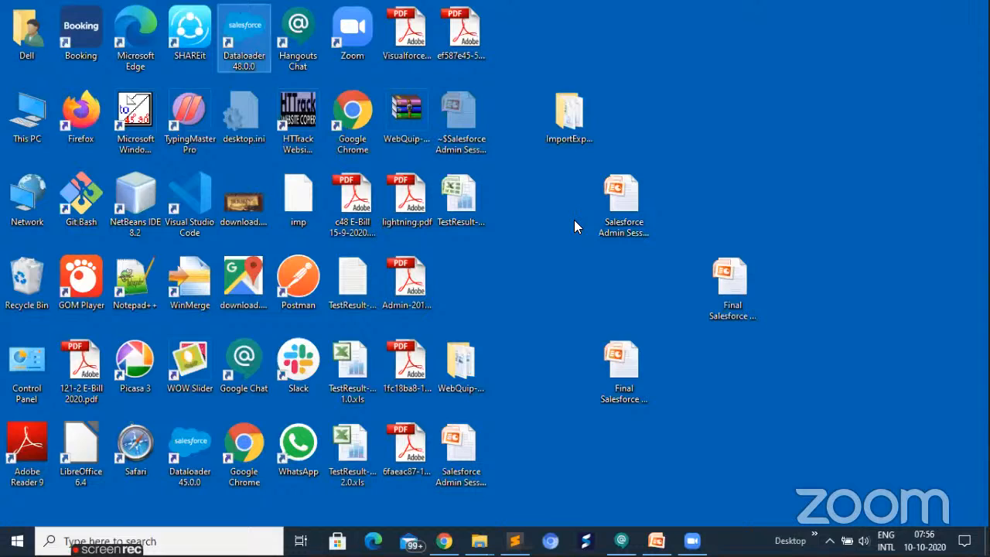
{"action": "key", "text": "Return"}
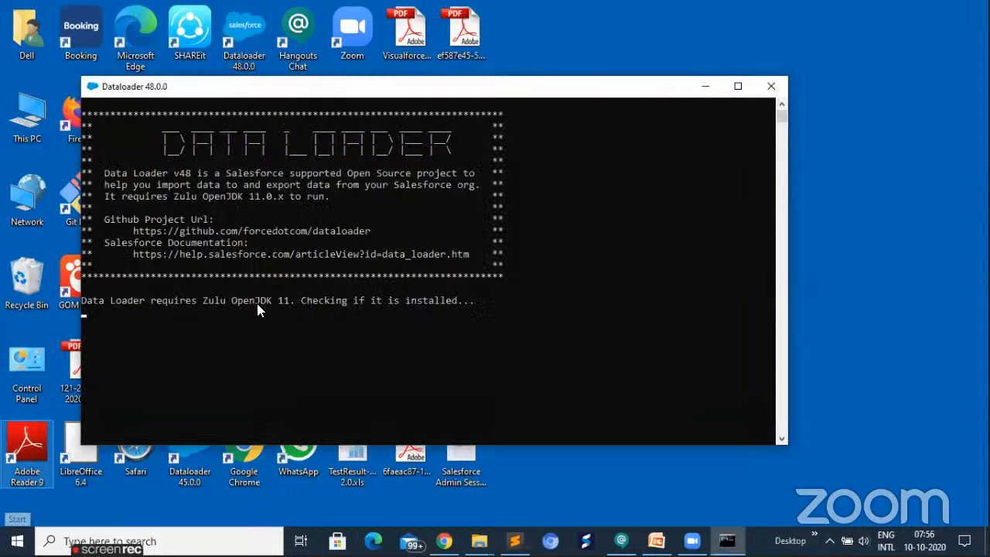
{"action": "left_click_drag", "start_coordinate": [84, 302], "coordinate": [289, 306]}
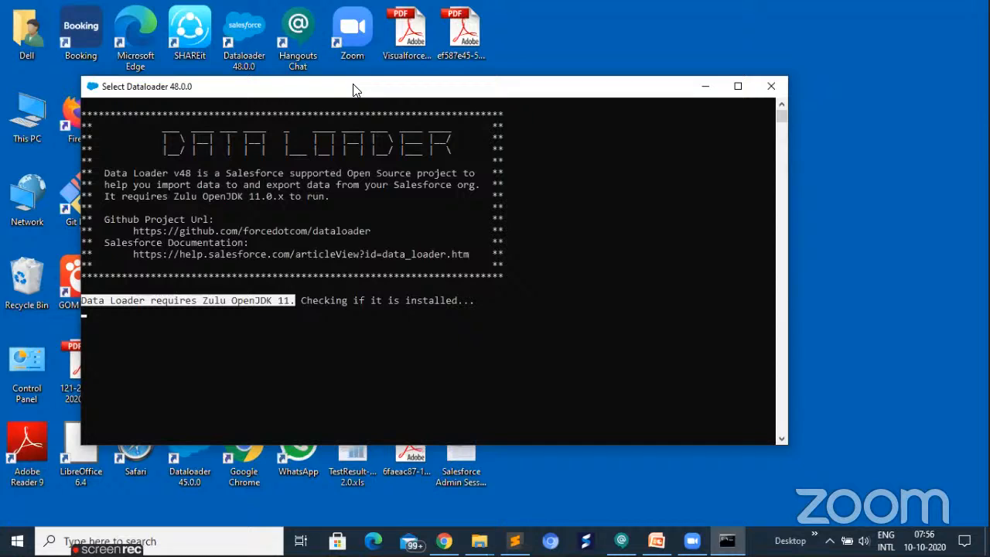
{"action": "left_click_drag", "start_coordinate": [342, 95], "coordinate": [354, 84]}
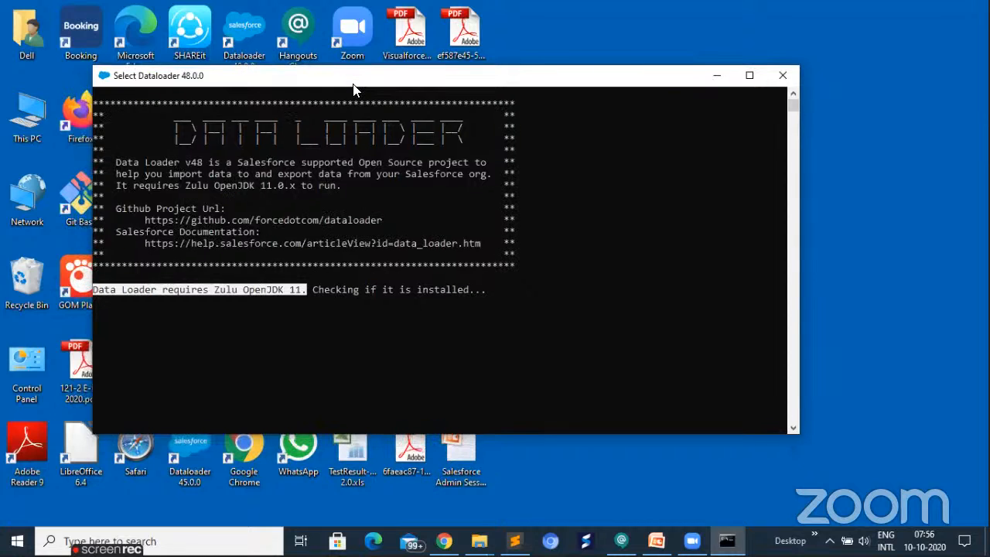
{"action": "left_click", "coordinate": [521, 291]}
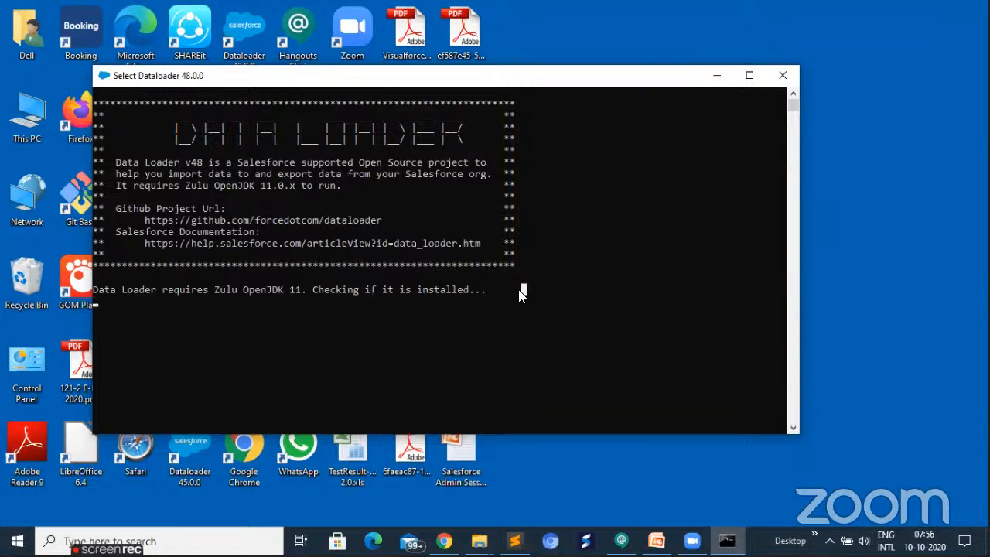
{"action": "key", "text": "Return"}
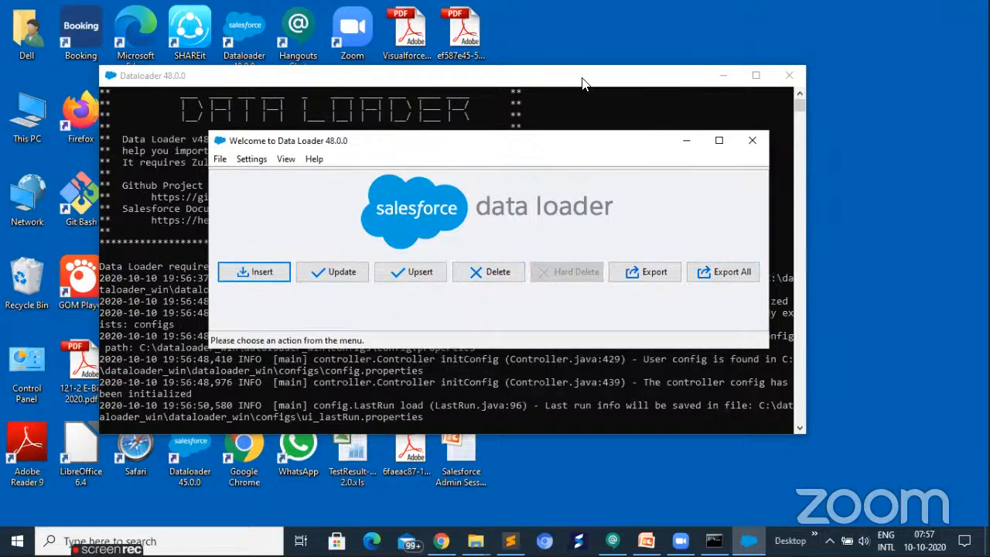
{"action": "left_click_drag", "start_coordinate": [569, 79], "coordinate": [578, 150]}
{"action": "left_click", "coordinate": [201, 81]}
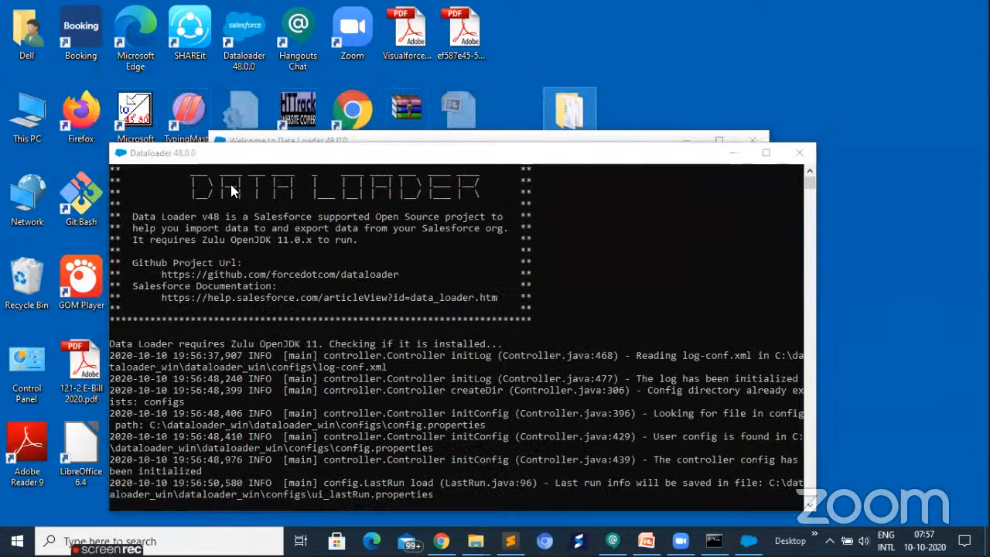
- Check the Account.csv and Account-Contact.csv files in the ImportExportData folder
{"action": "key", "text": "alt+Tab"}
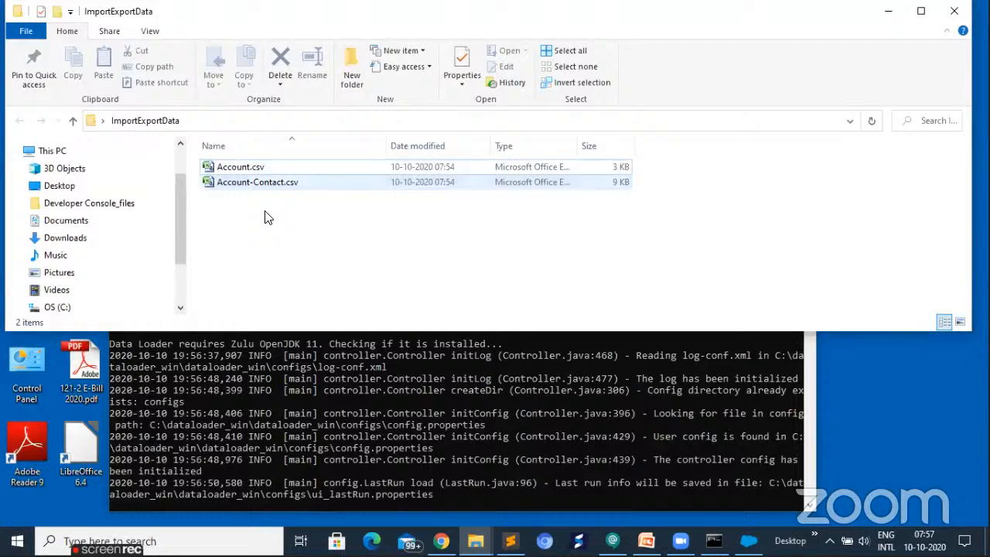
{"action": "double_click", "coordinate": [228, 189]}
{"action": "left_click", "coordinate": [258, 183]}
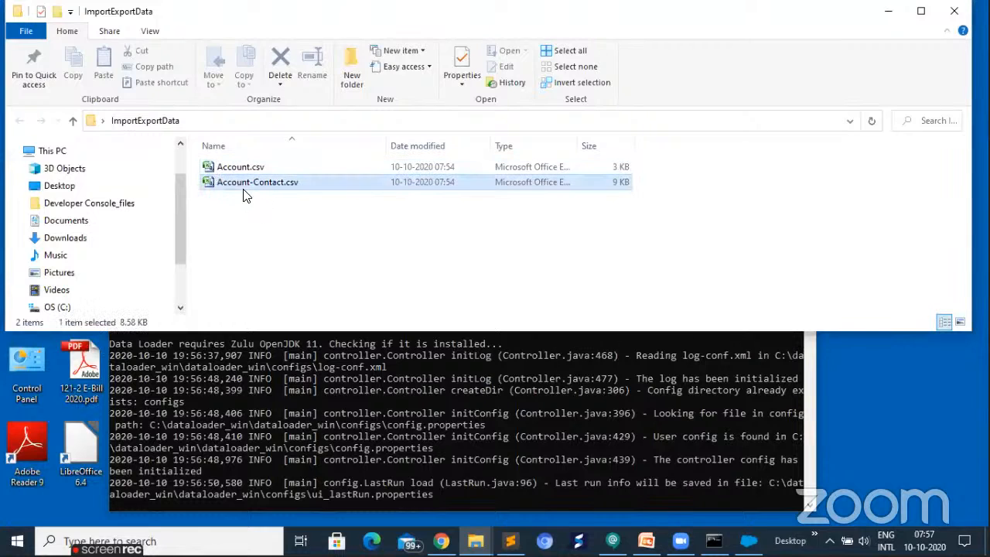
{"action": "left_click", "coordinate": [231, 167]}
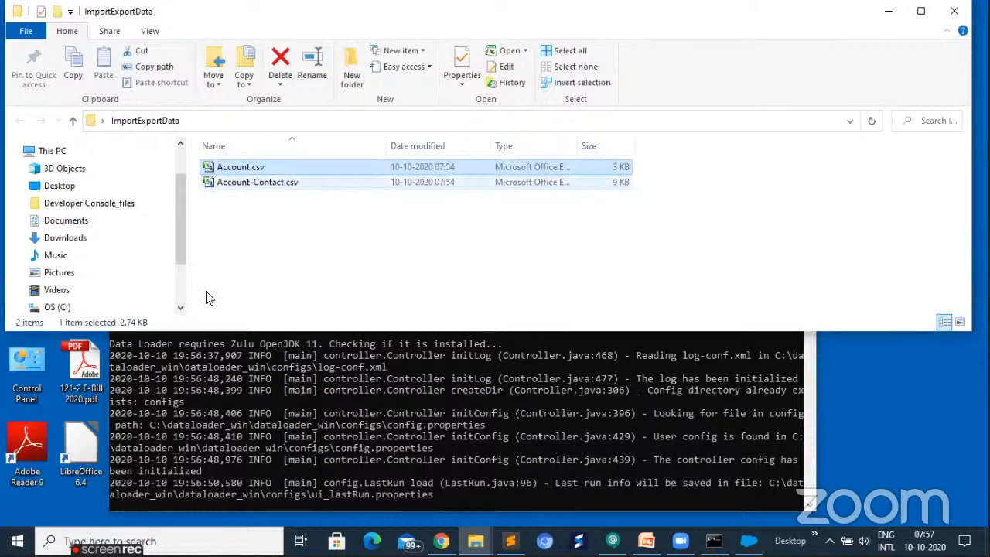
{"action": "left_click", "coordinate": [215, 168], "text": "ctrl"}
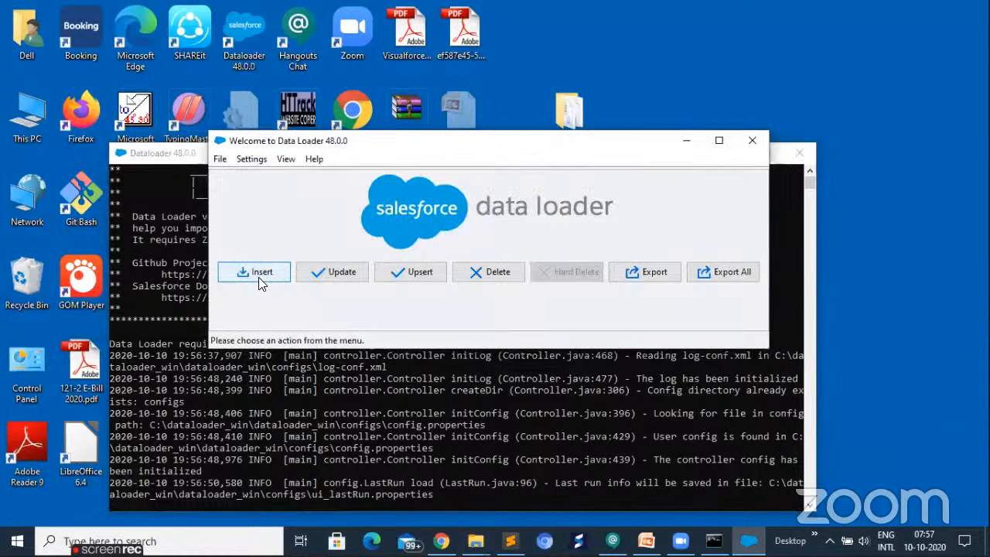
- Start an Insert operation in Data Loader and choose Production as the OAuth login environment
{"action": "left_click", "coordinate": [258, 277]}
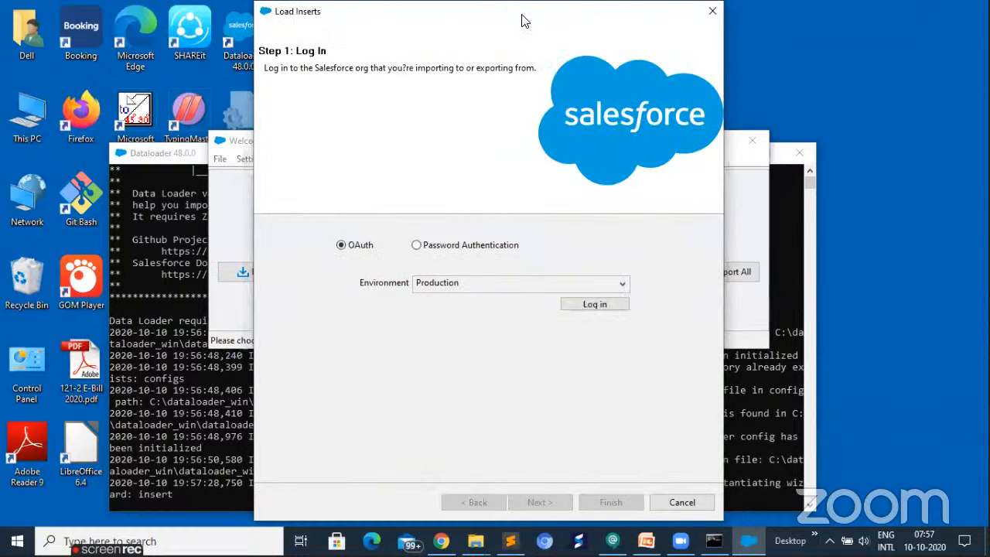
{"action": "left_click_drag", "start_coordinate": [523, 15], "coordinate": [468, 30]}
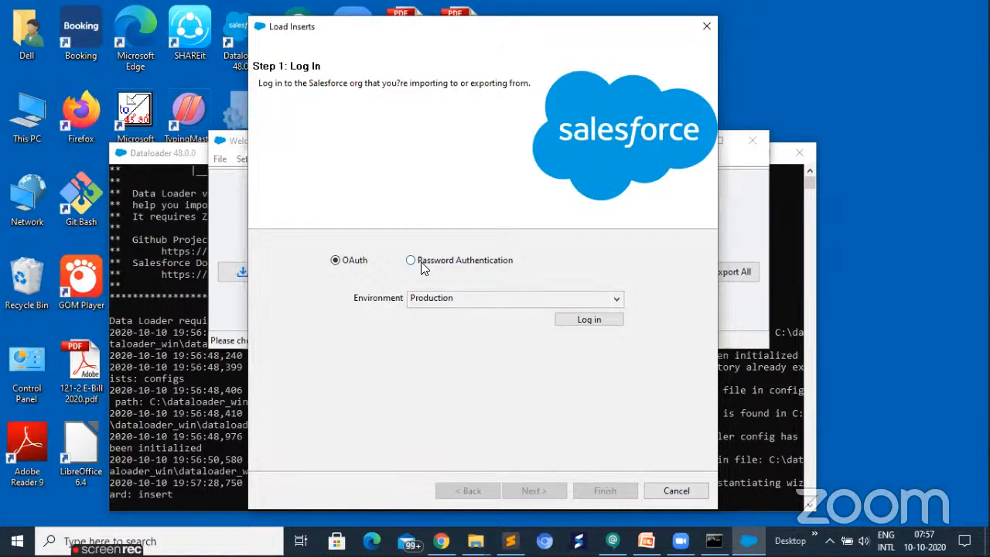
{"action": "left_click", "coordinate": [482, 302]}
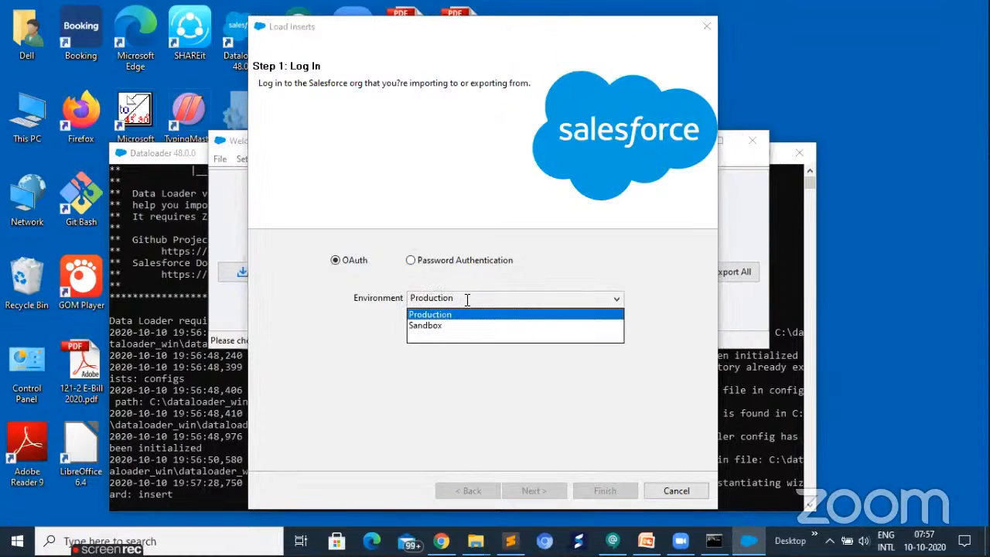
{"action": "left_click", "coordinate": [451, 325]}
{"action": "left_click", "coordinate": [451, 304]}
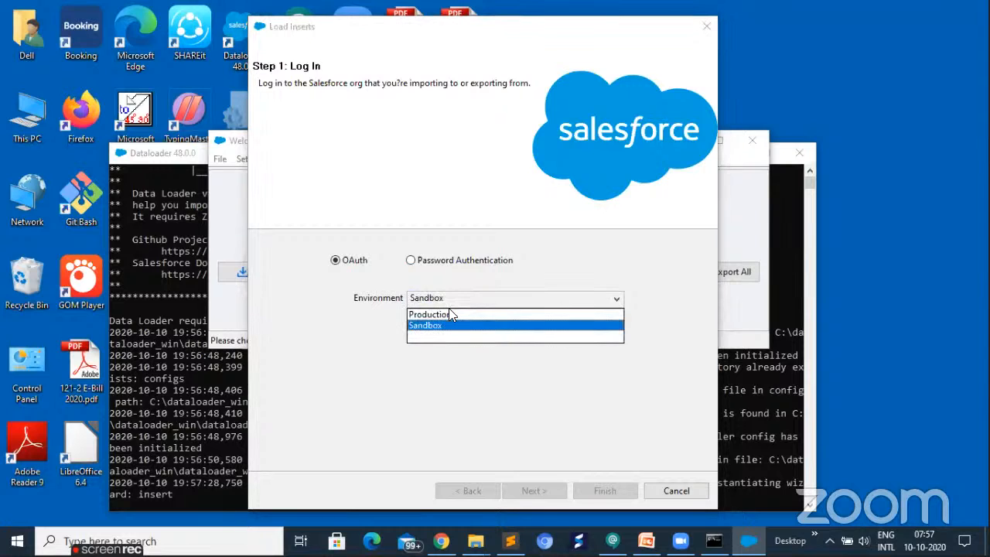
{"action": "left_click", "coordinate": [451, 315]}
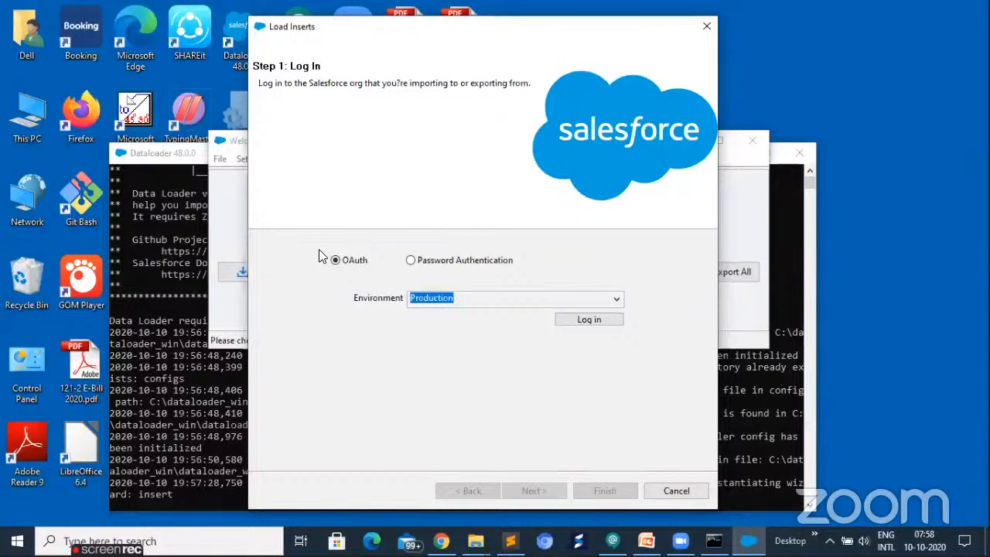
- Look at the Password Authentication login fields and return to the OAuth method
{"action": "left_click", "coordinate": [418, 261]}
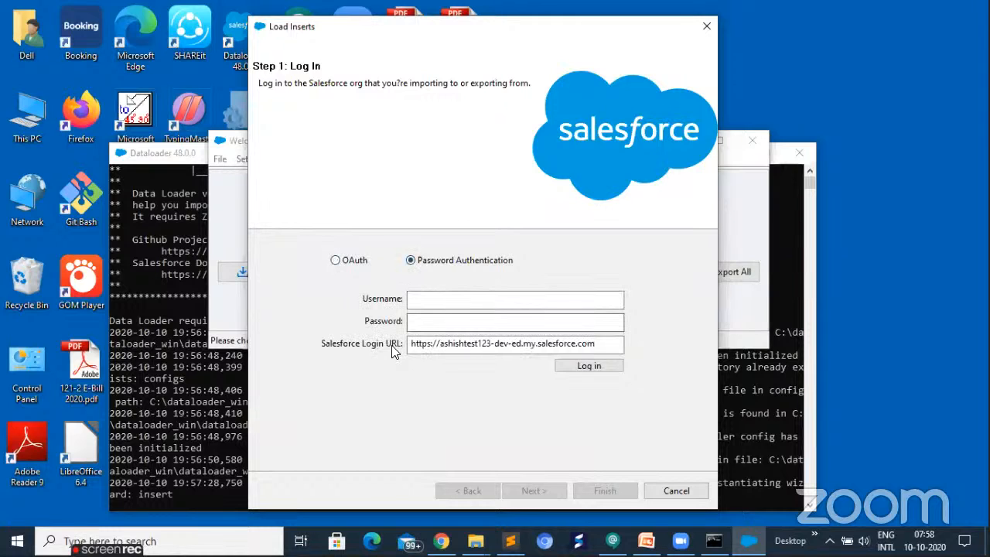
{"action": "left_click", "coordinate": [597, 345]}
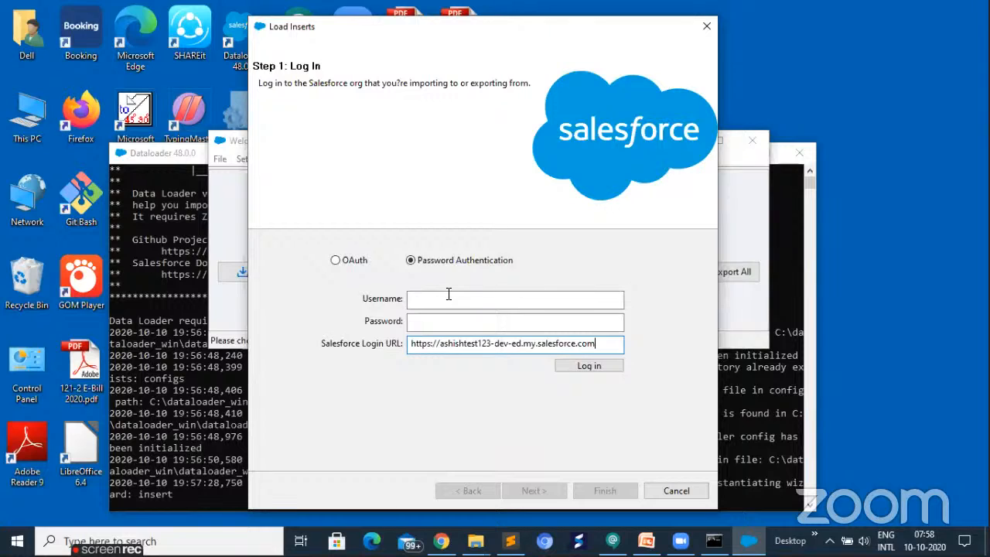
{"action": "left_click", "coordinate": [335, 261]}
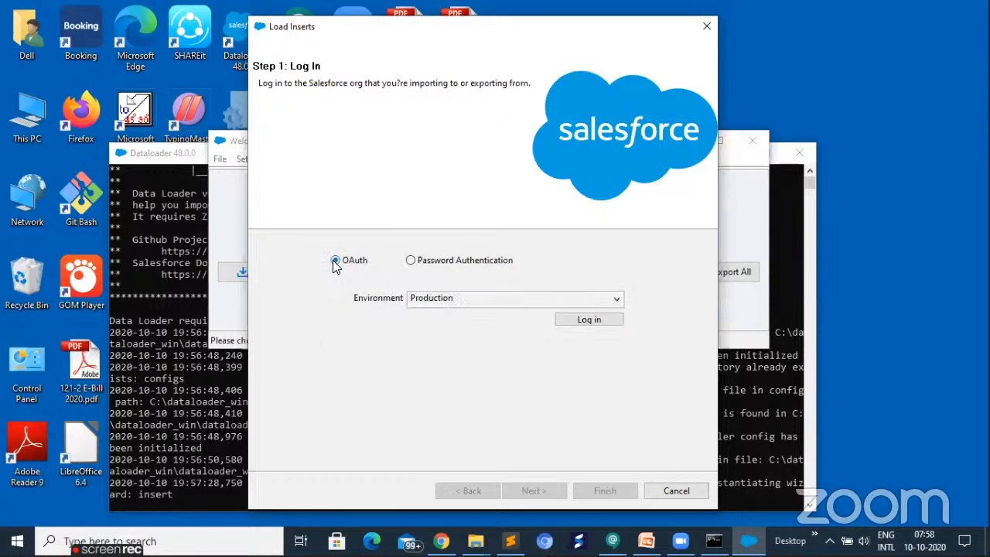
- Log in through OAuth with the first saved username and the account password, and allow Dataloader Partner access
{"action": "left_click", "coordinate": [594, 319]}
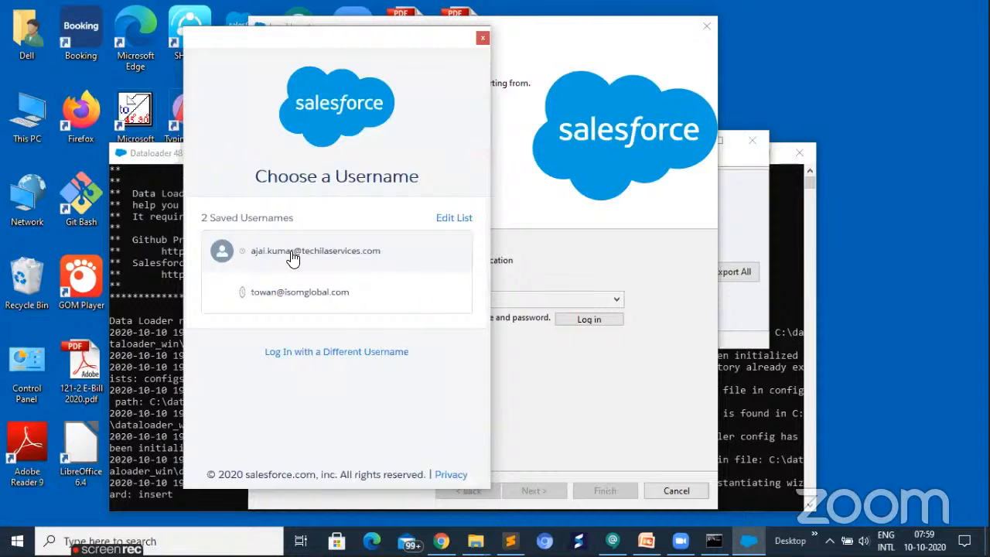
{"action": "left_click", "coordinate": [291, 260]}
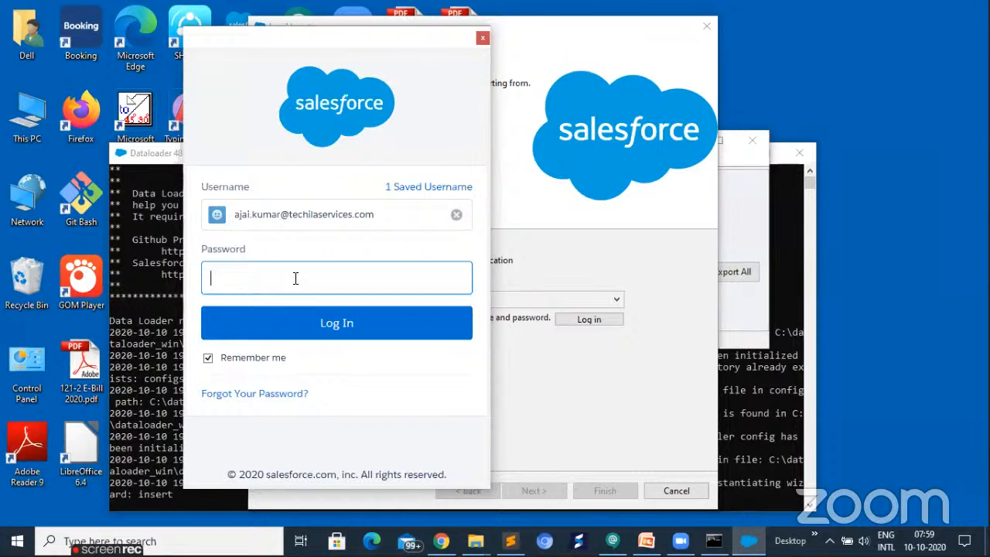
{"action": "type", "text": "••••••••"}
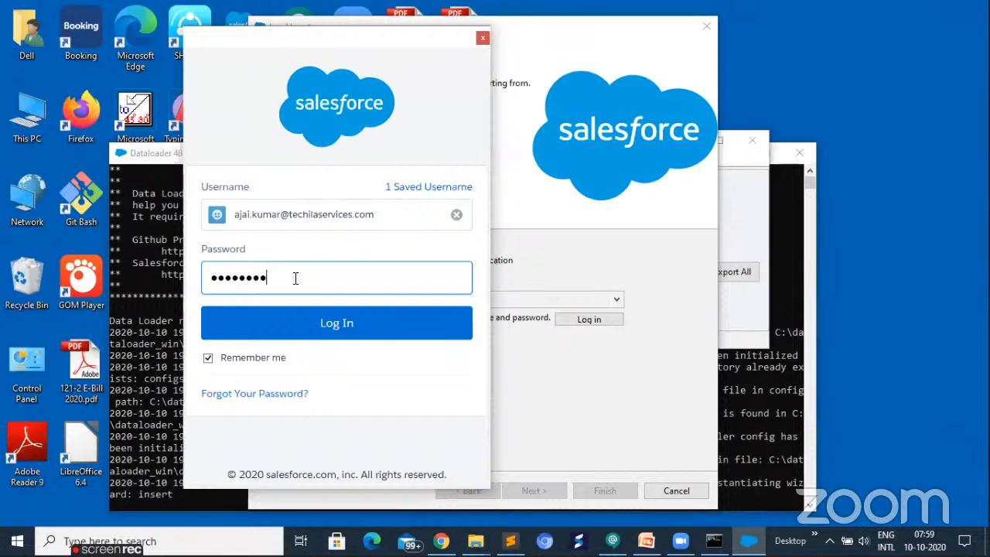
{"action": "type", "text": "••••"}
{"action": "left_click", "coordinate": [315, 328]}
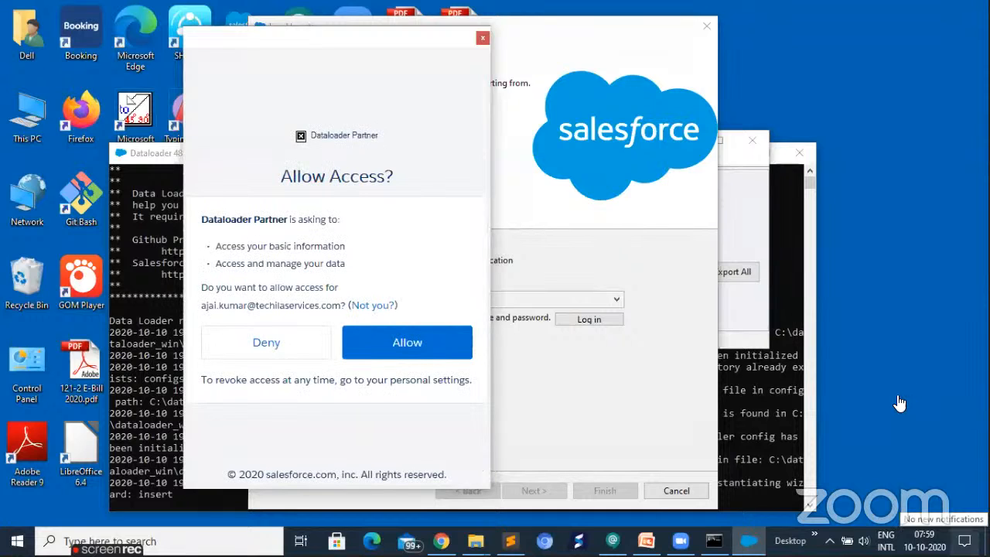
{"action": "left_click", "coordinate": [395, 348]}
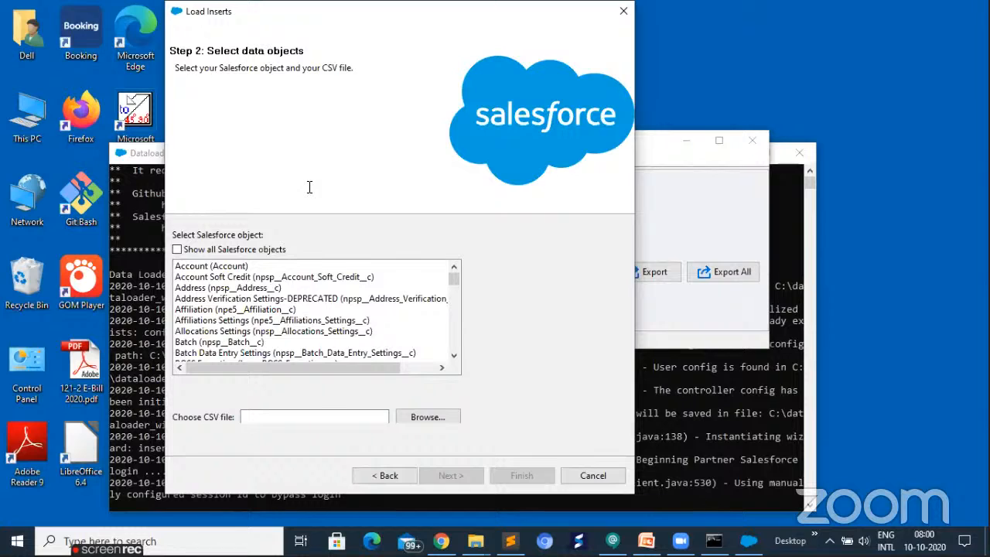
- Select the Account object and Account.csv from ImportExportData as the insert source, and continue to field mapping
{"action": "left_click", "coordinate": [198, 267]}
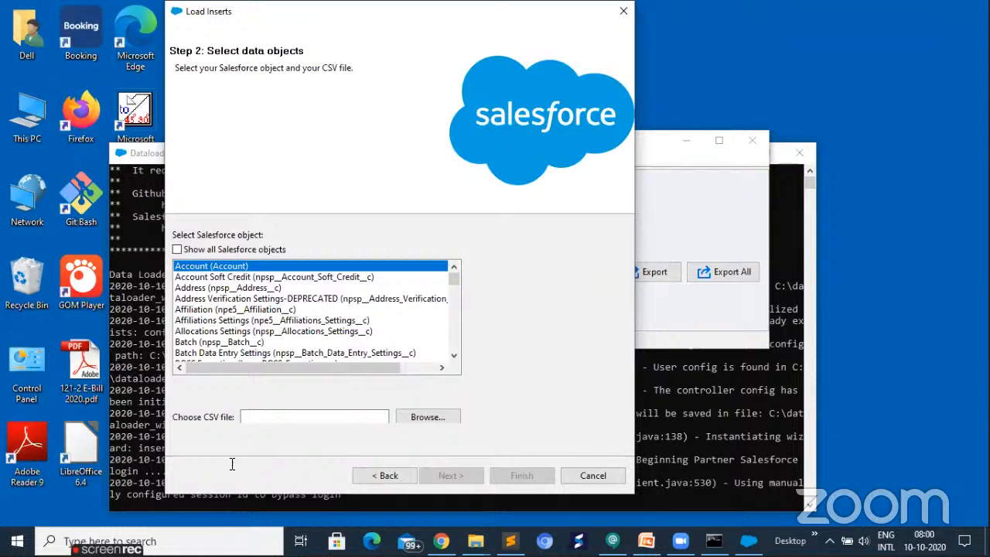
{"action": "left_click", "coordinate": [416, 418]}
{"action": "left_click", "coordinate": [416, 418]}
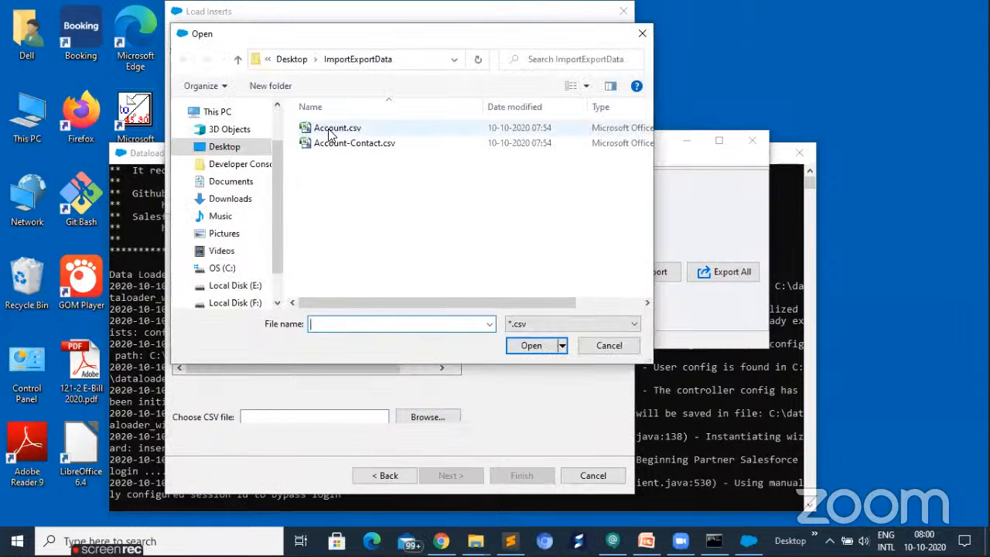
{"action": "left_click", "coordinate": [329, 130]}
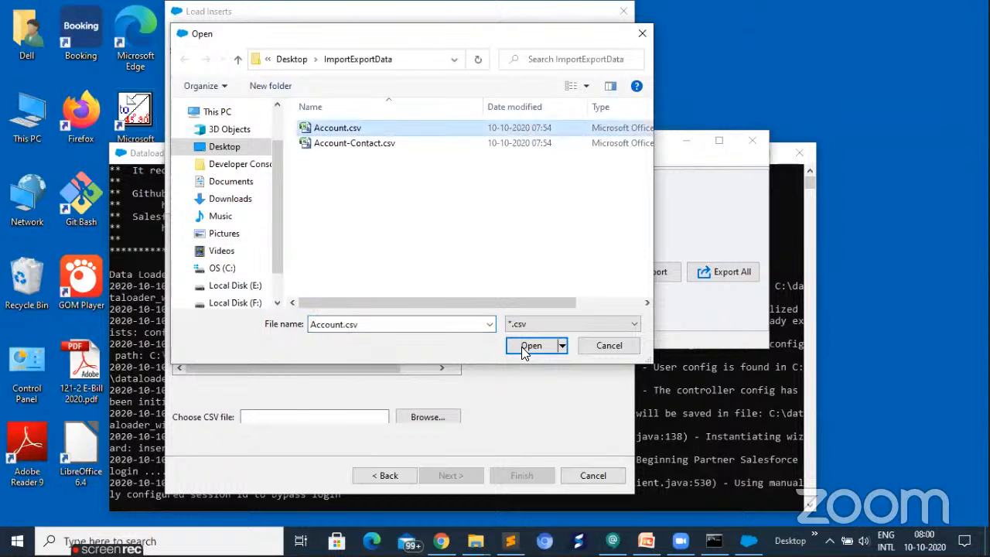
{"action": "left_click", "coordinate": [523, 348]}
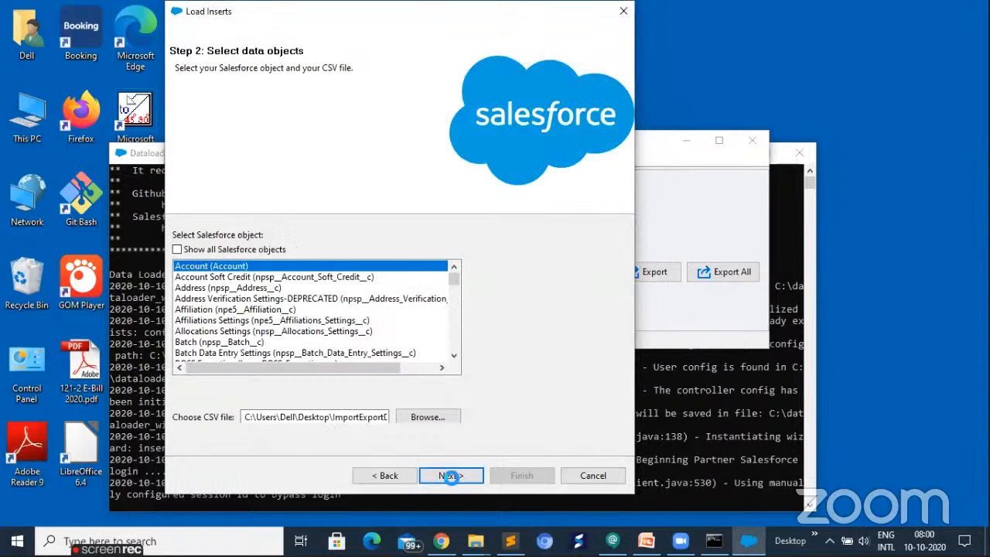
{"action": "left_click", "coordinate": [451, 476]}
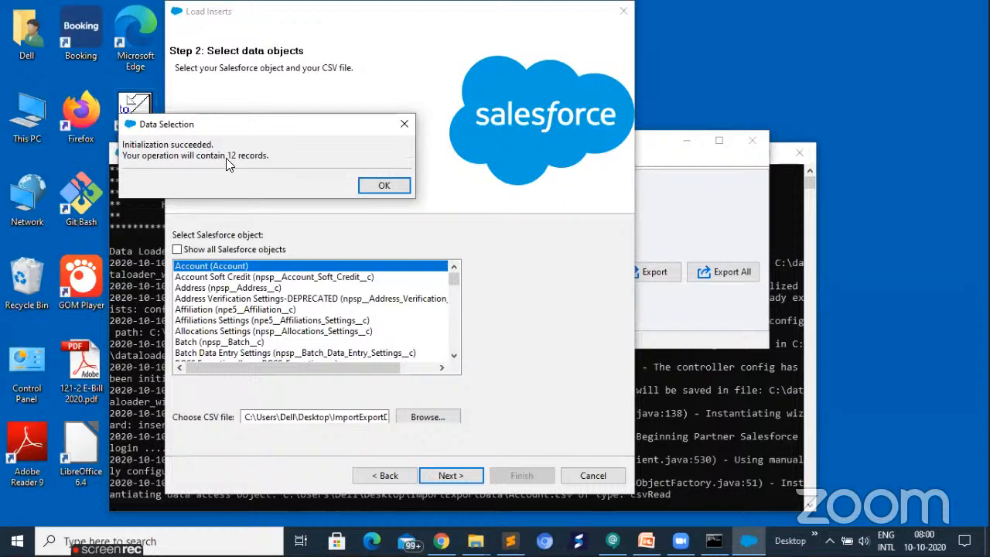
{"action": "left_click", "coordinate": [377, 186]}
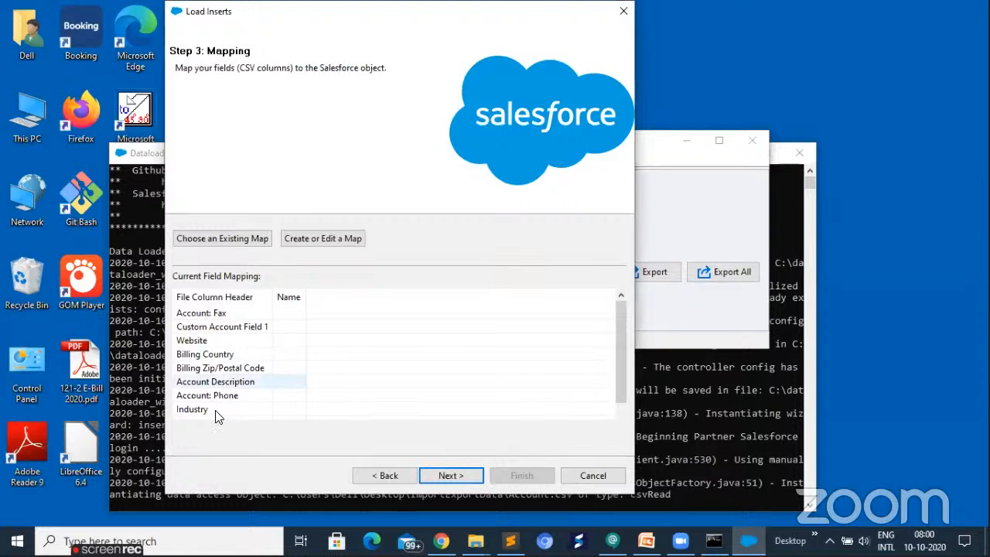
- Review the CSV column headers and open the dialog for creating a field map
{"action": "scroll", "coordinate": [214, 413], "scroll_direction": "down", "scroll_amount": 1}
{"action": "scroll", "coordinate": [227, 324], "scroll_direction": "up", "scroll_amount": 1}
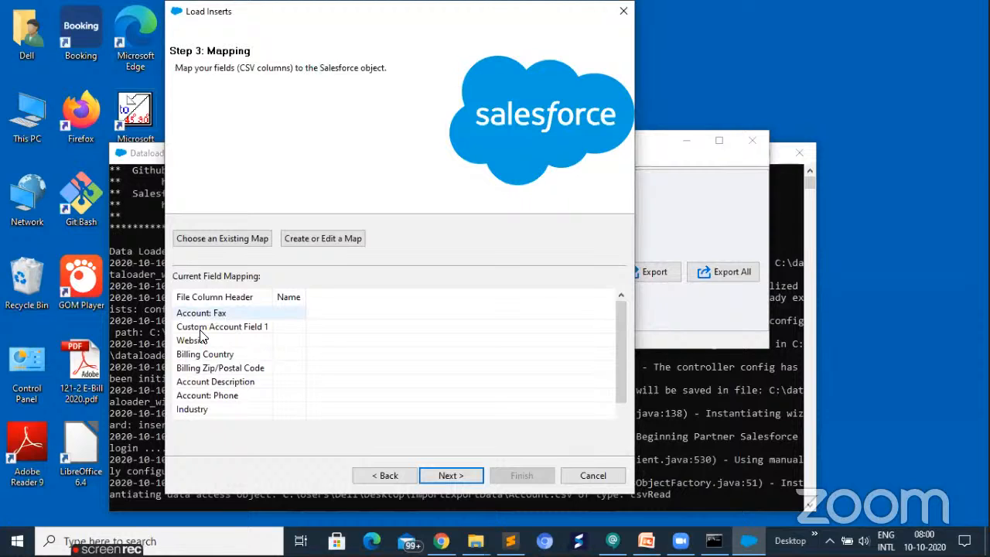
{"action": "left_click", "coordinate": [198, 406]}
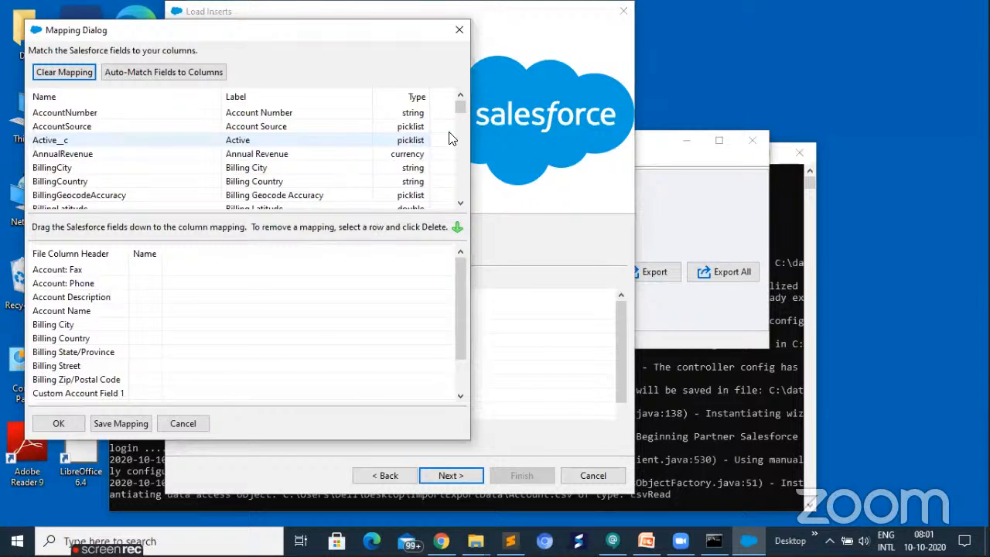
{"action": "left_click_drag", "start_coordinate": [248, 30], "coordinate": [509, 35]}
- Try mapping the AccountNumber field to the Account: Phone column, and remove that mapping
{"action": "left_click_drag", "start_coordinate": [341, 158], "coordinate": [414, 287]}
{"action": "left_click_drag", "start_coordinate": [312, 291], "coordinate": [427, 288]}
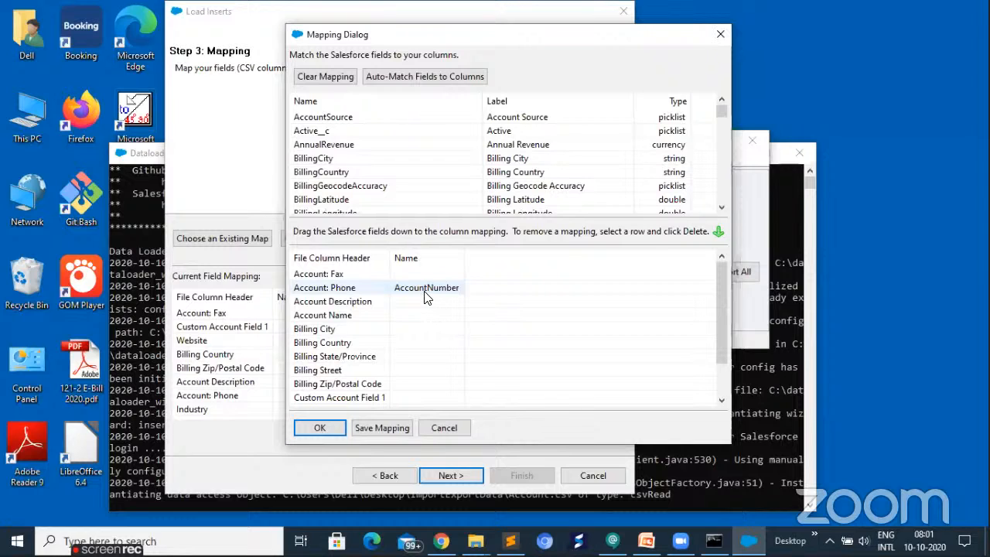
{"action": "left_click_drag", "start_coordinate": [427, 297], "coordinate": [398, 81]}
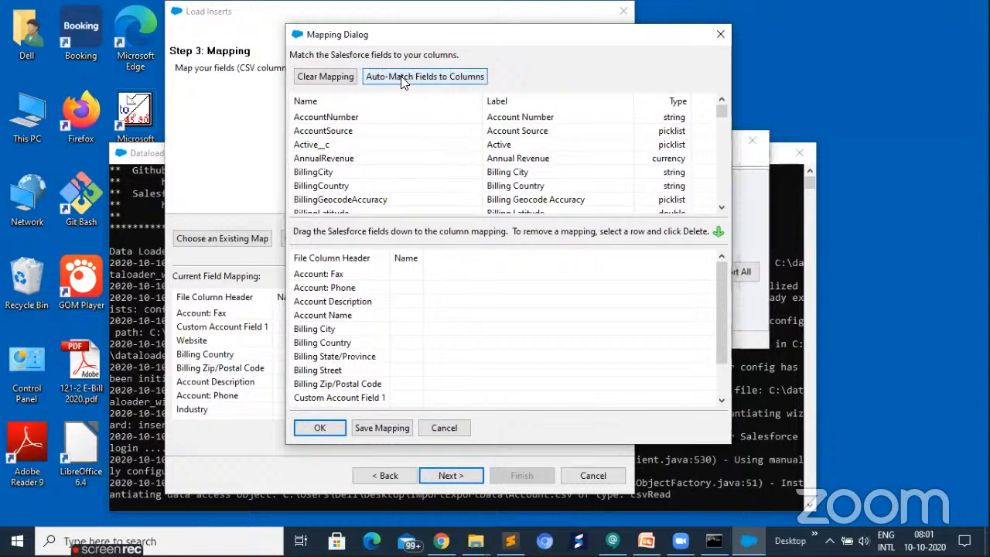
- Auto-match the Salesforce fields to the Account.csv columns and check the column mapping, including the Account: Phone row
{"action": "left_click", "coordinate": [400, 78]}
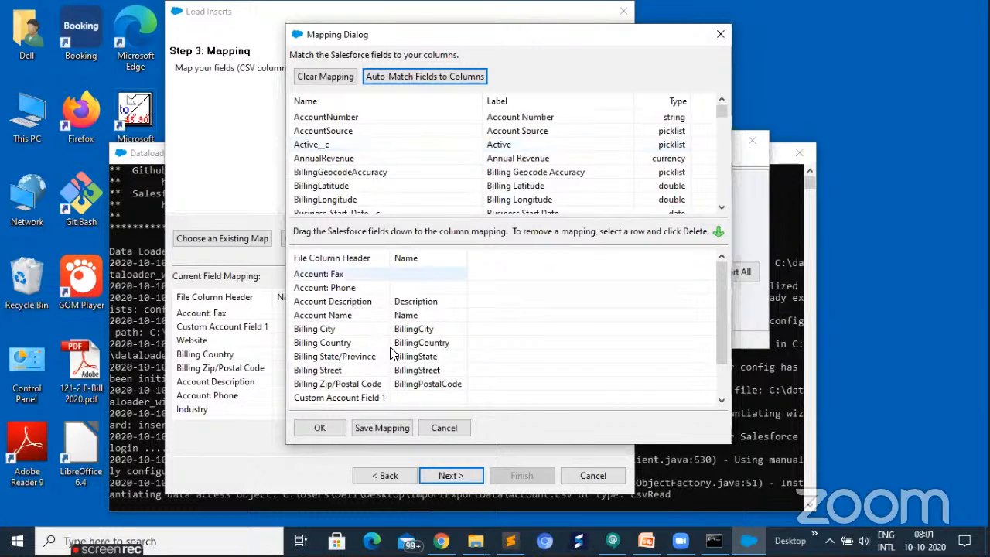
{"action": "scroll", "coordinate": [393, 353], "scroll_direction": "down", "scroll_amount": 1}
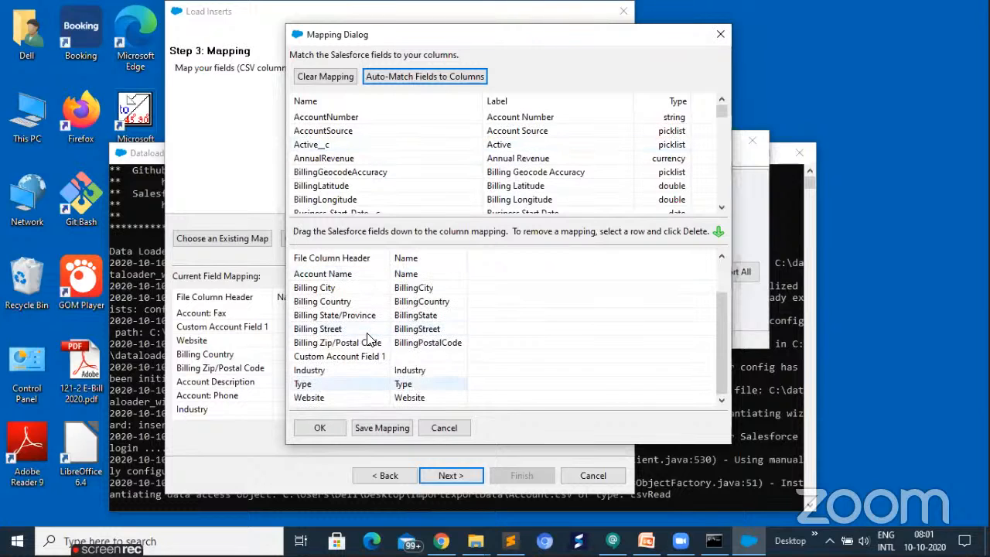
{"action": "scroll", "coordinate": [350, 280], "scroll_direction": "up", "scroll_amount": 1}
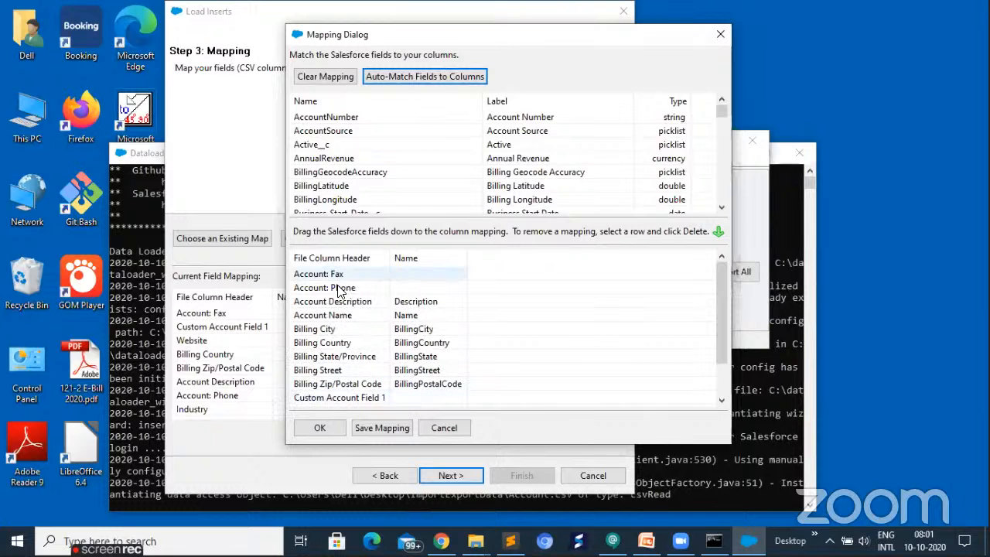
{"action": "left_click", "coordinate": [341, 287]}
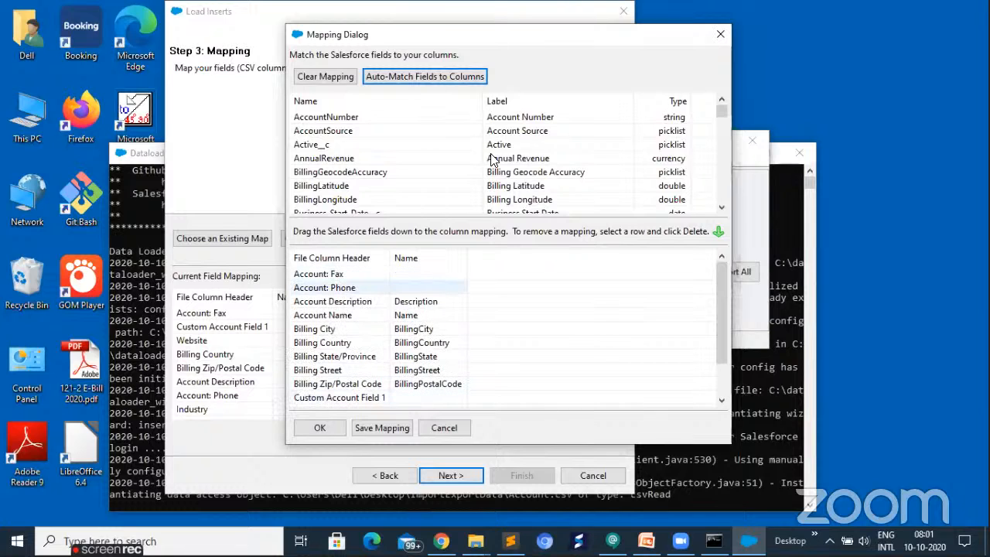
{"action": "left_click", "coordinate": [338, 157]}
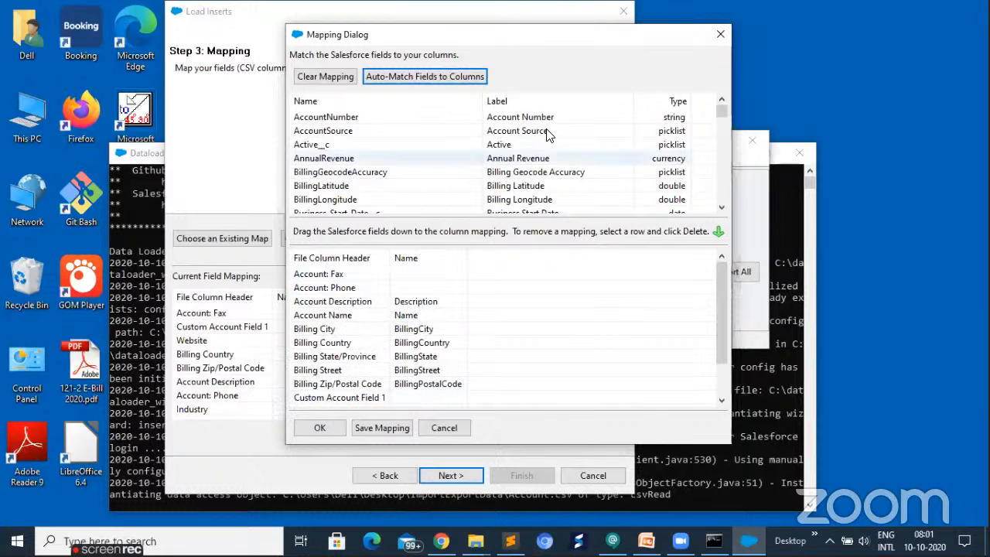
{"action": "left_click", "coordinate": [425, 292]}
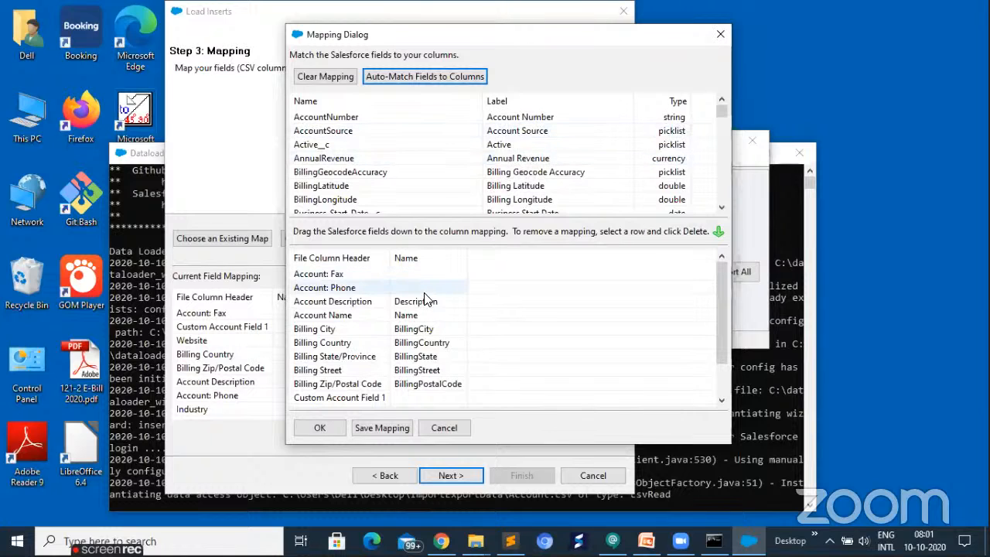
- Accept the field mapping and run the insert with Desktop\ImportExportData as the directory for success and error files
{"action": "scroll", "coordinate": [425, 301], "scroll_direction": "down", "scroll_amount": 1}
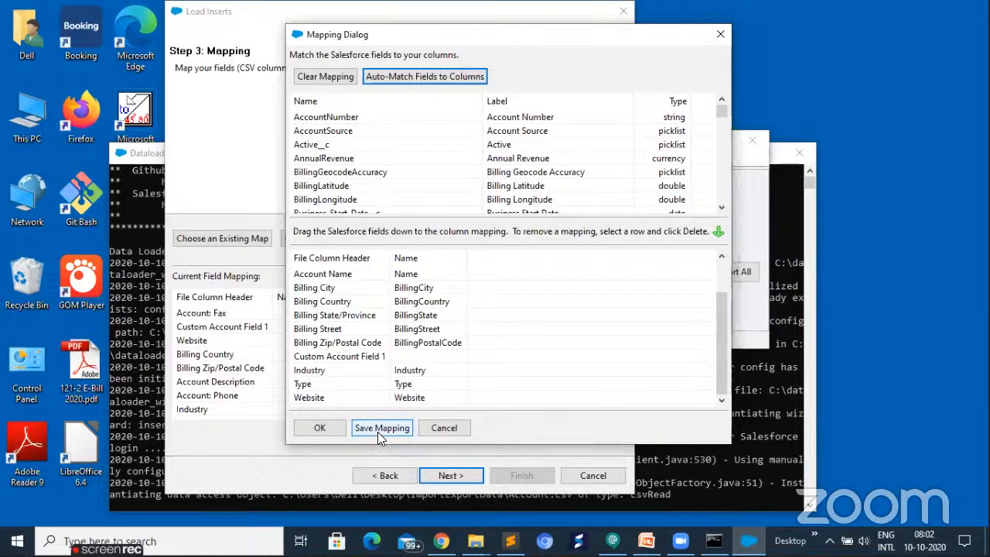
{"action": "left_click", "coordinate": [318, 429]}
{"action": "left_click", "coordinate": [317, 428]}
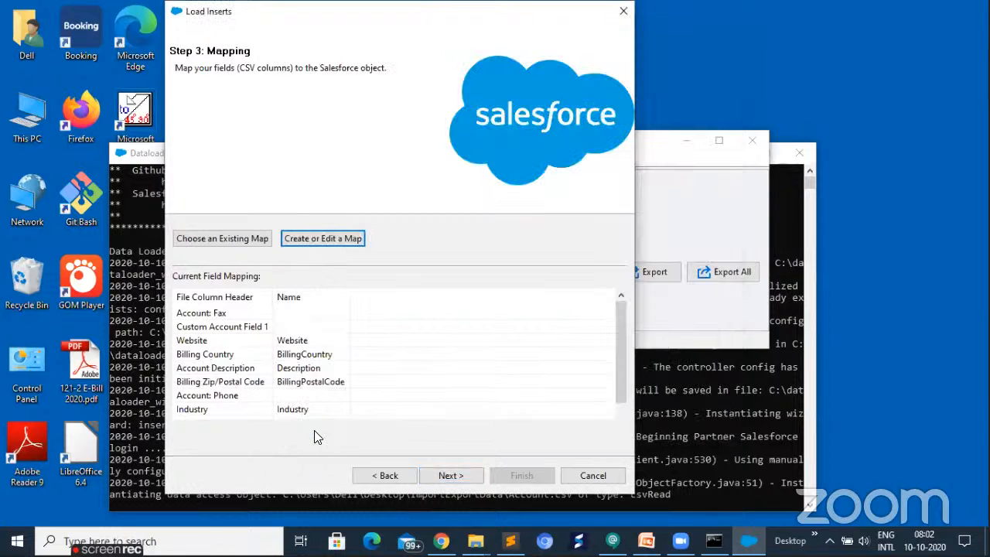
{"action": "left_click", "coordinate": [447, 476]}
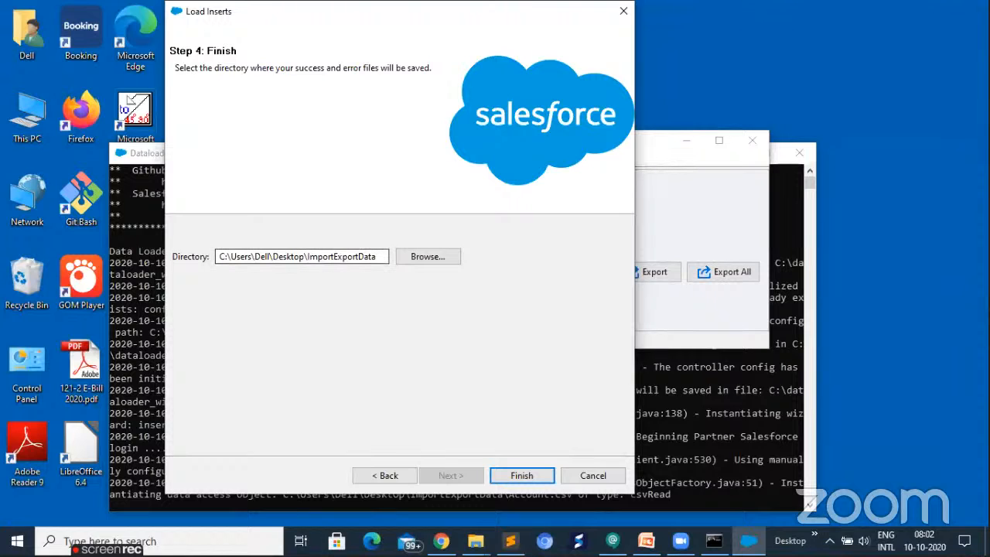
{"action": "left_click", "coordinate": [523, 472]}
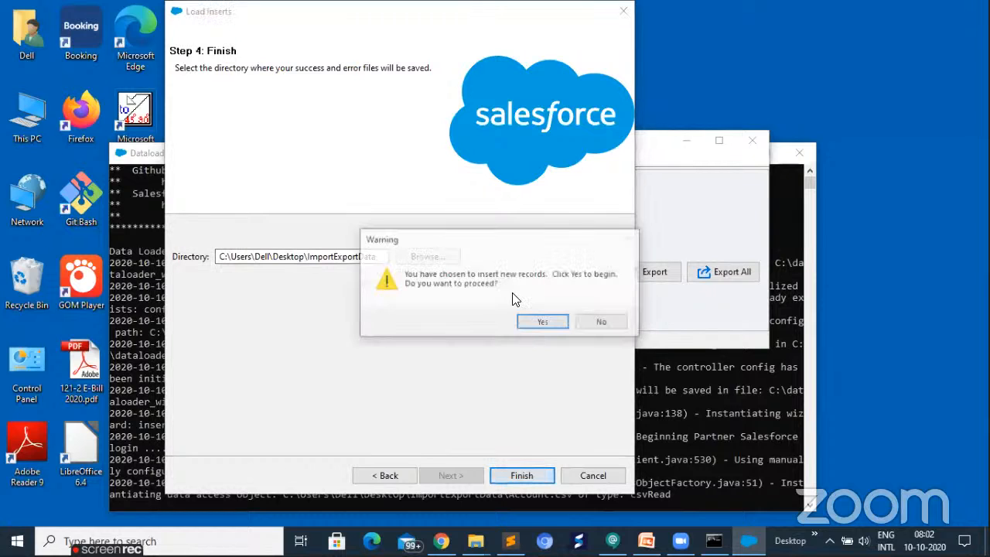
{"action": "left_click", "coordinate": [543, 324]}
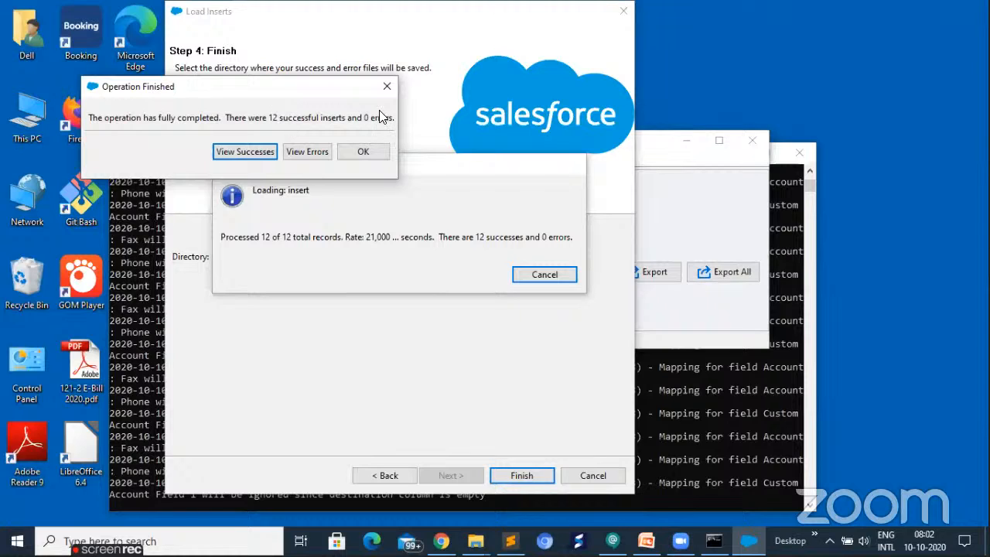
- View the insert operation's successes and errors in the CSV Viewer, and close the finished operation
{"action": "left_click", "coordinate": [246, 153]}
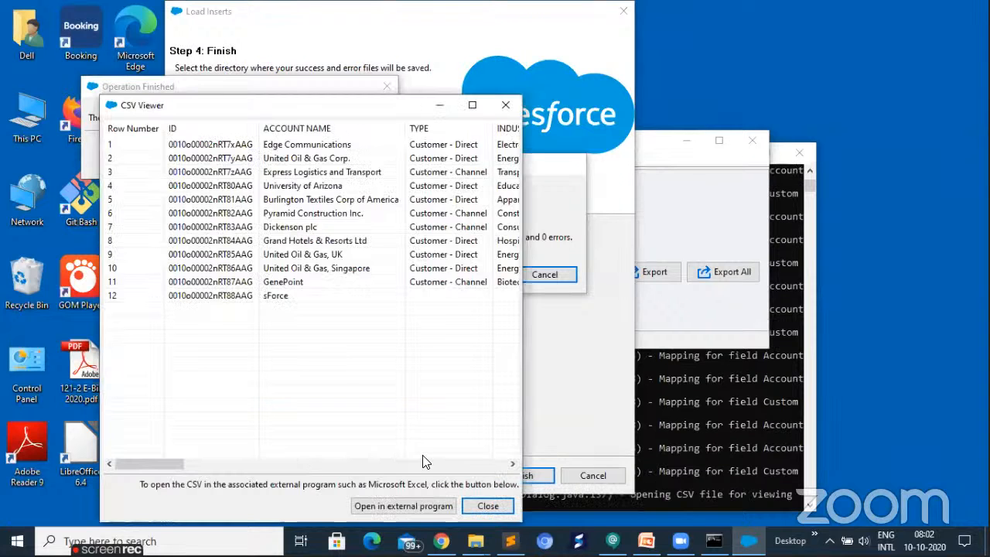
{"action": "left_click_drag", "start_coordinate": [351, 493], "coordinate": [302, 157]}
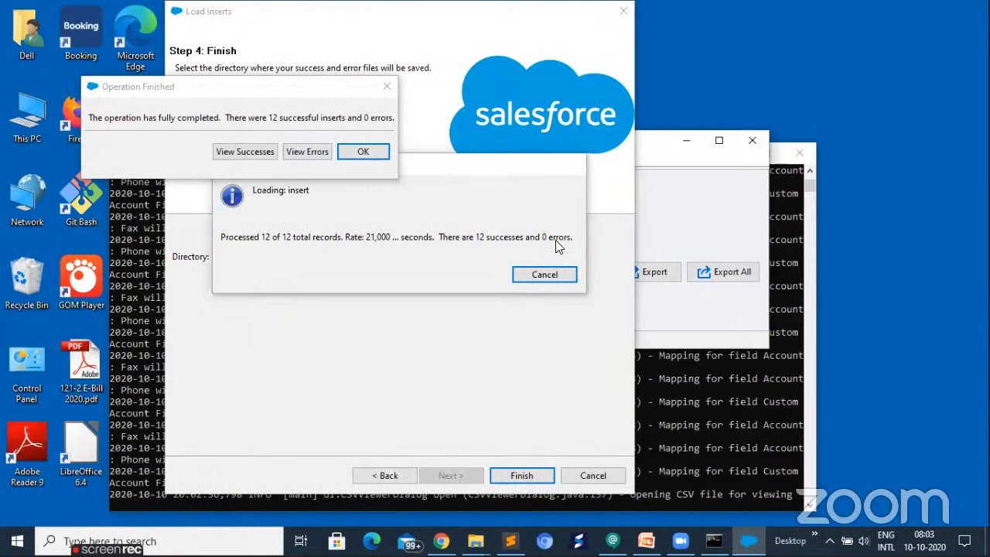
{"action": "left_click", "coordinate": [319, 155]}
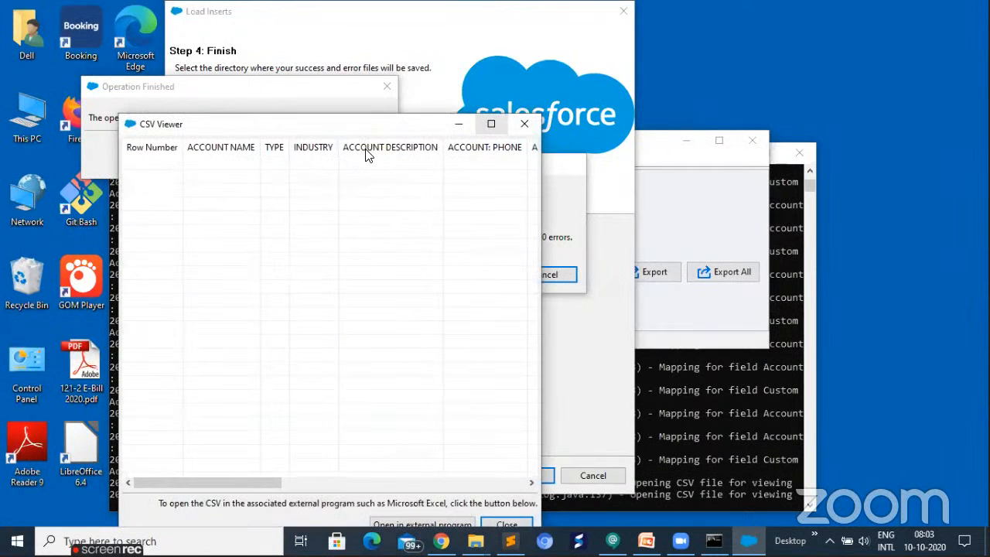
{"action": "left_click", "coordinate": [524, 124]}
{"action": "key", "text": "Return"}
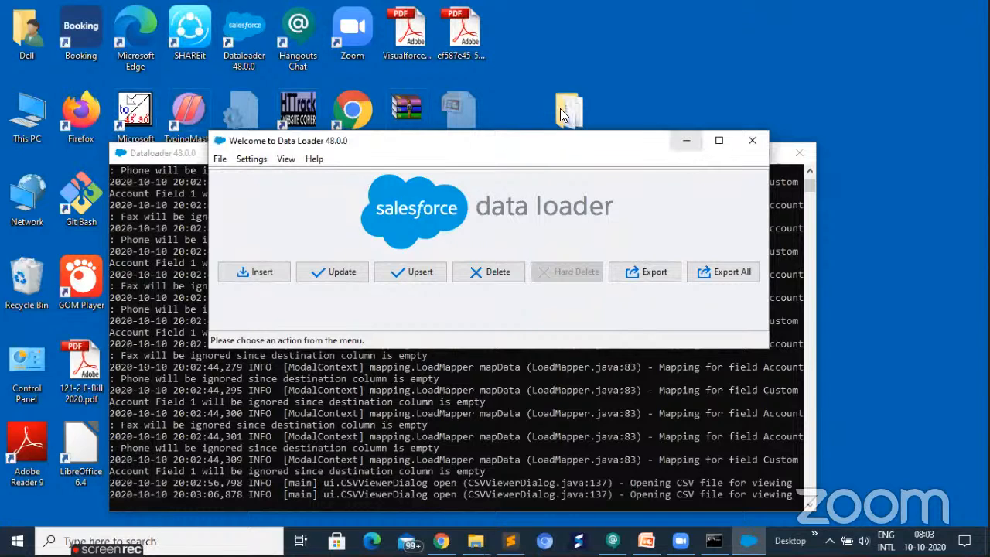
- Open success101020080238170.csv from the desktop's ImportExportData folder in Excel to examine the inserted account records
{"action": "left_click", "coordinate": [686, 141]}
{"action": "left_click_drag", "start_coordinate": [619, 62], "coordinate": [621, 39]}
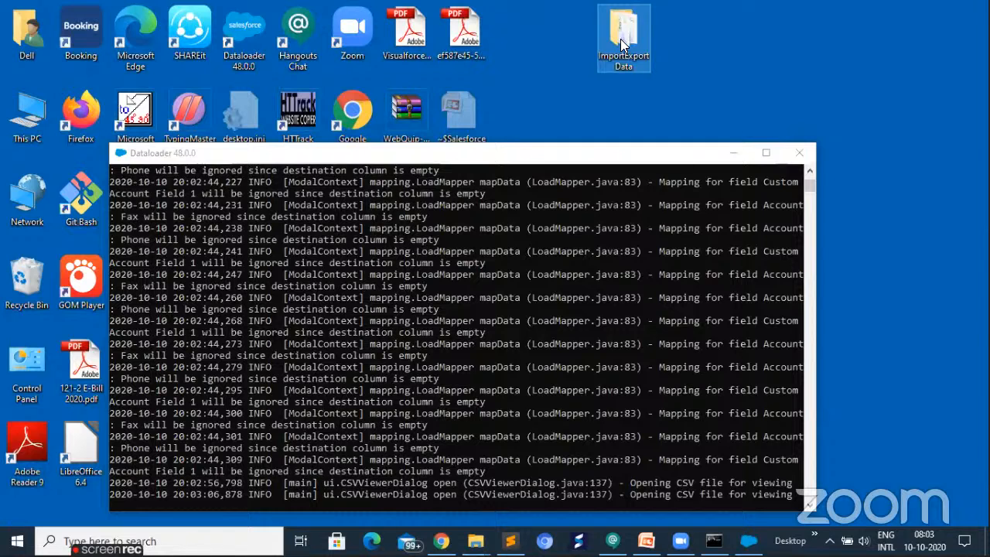
{"action": "double_click", "coordinate": [620, 38]}
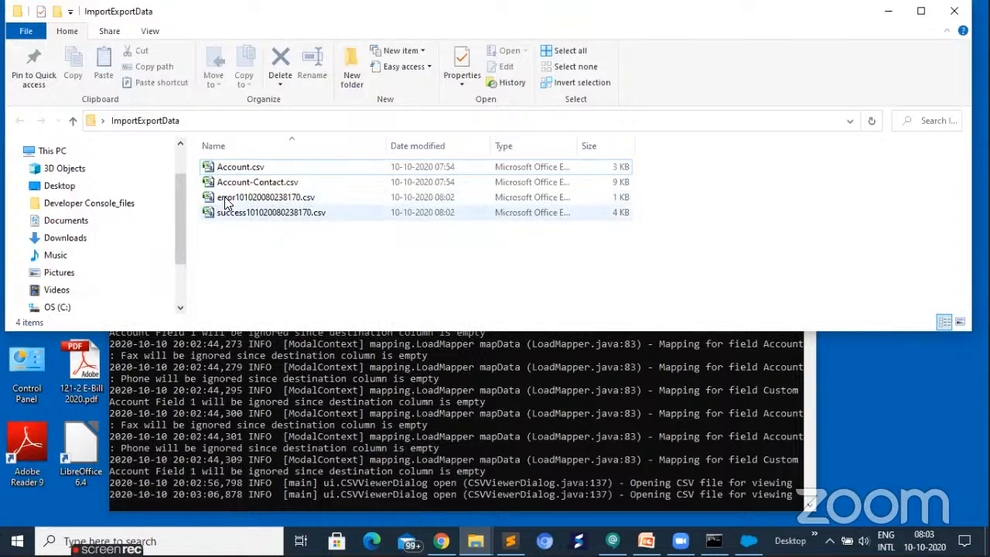
{"action": "left_click", "coordinate": [228, 214]}
{"action": "key", "text": "Up"}
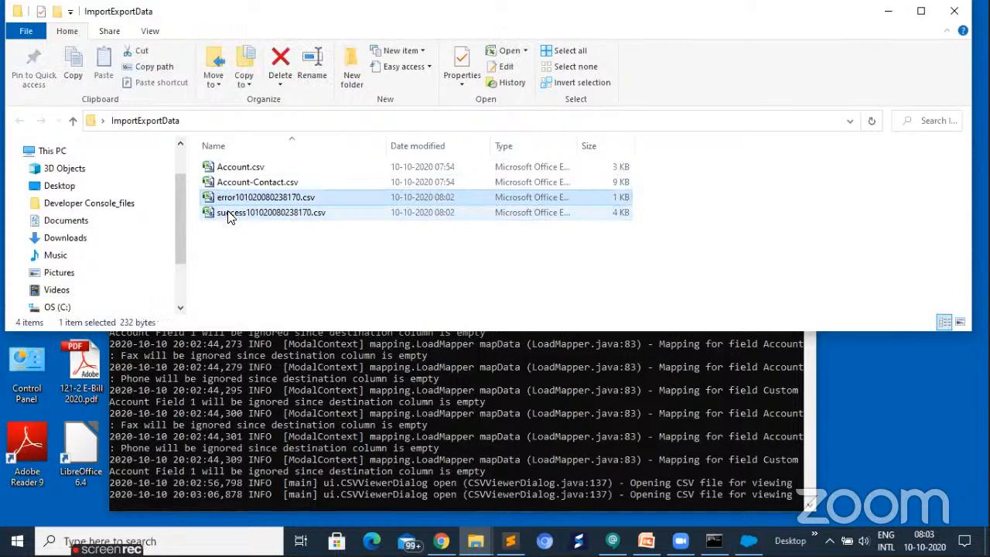
{"action": "key", "text": "Return"}
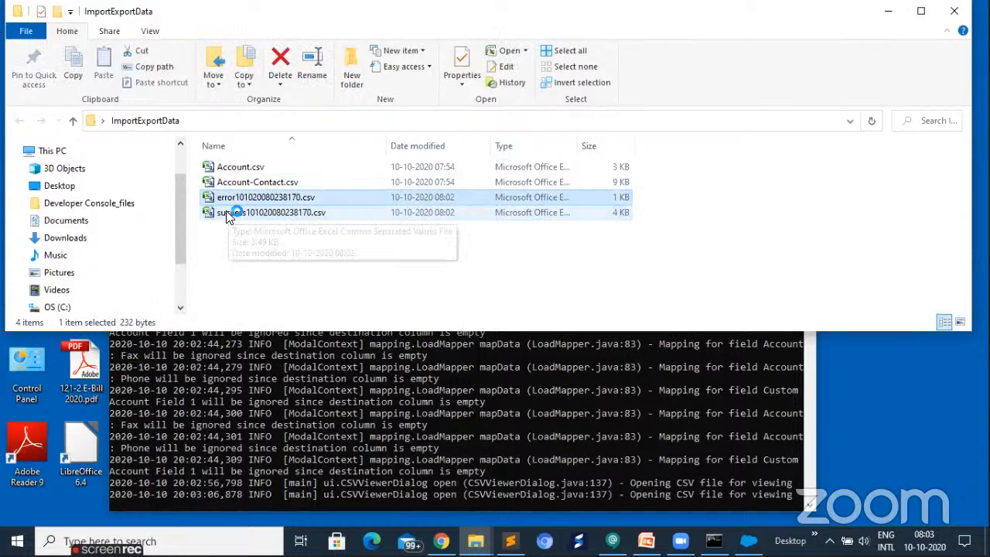
{"action": "left_click", "coordinate": [226, 214]}
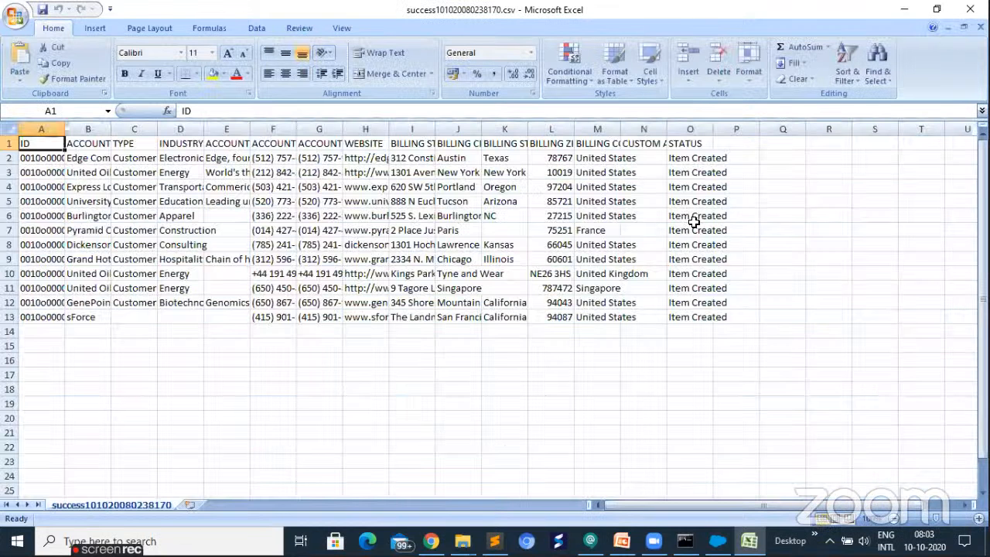
- Widen the ID column of the success file to examine the inserted accounts' record IDs, and close the file without saving
{"action": "double_click", "coordinate": [66, 128]}
{"action": "left_click", "coordinate": [52, 158]}
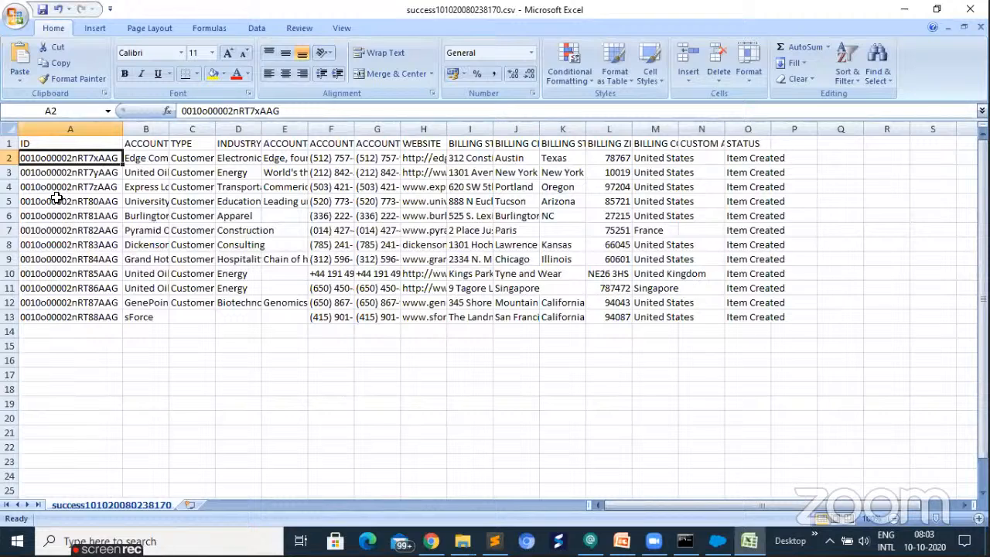
{"action": "key", "text": "Down"}
{"action": "key", "text": "Down"}
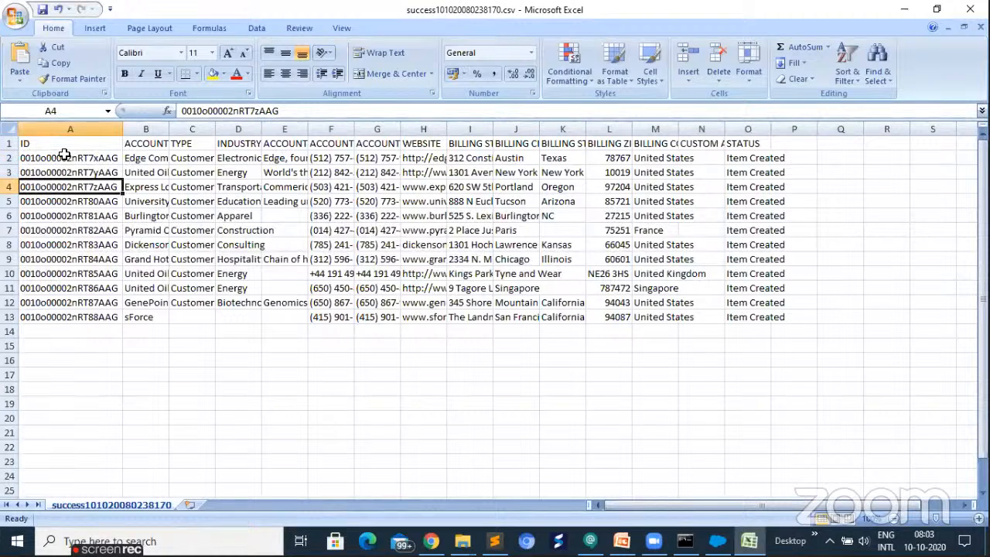
{"action": "key", "text": "Down"}
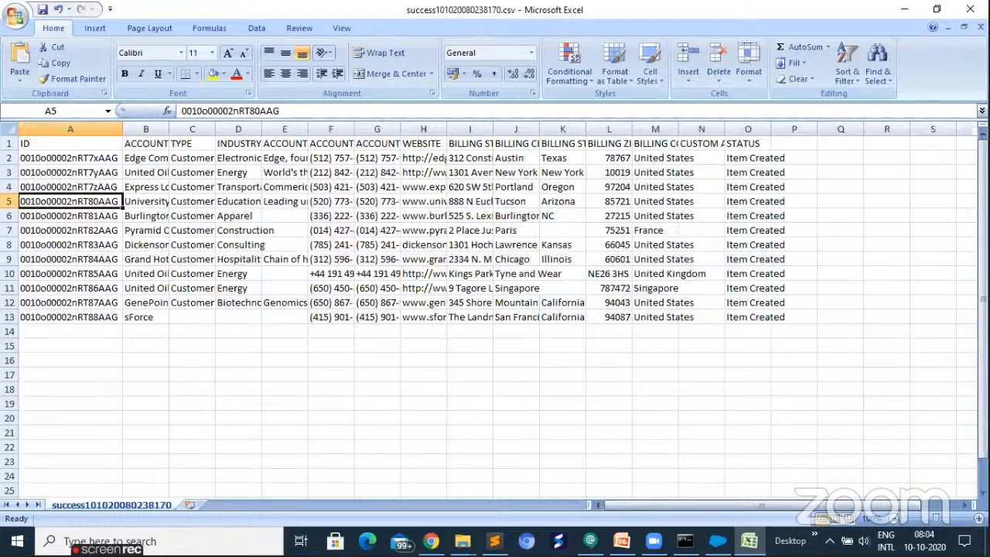
{"action": "left_click", "coordinate": [970, 9]}
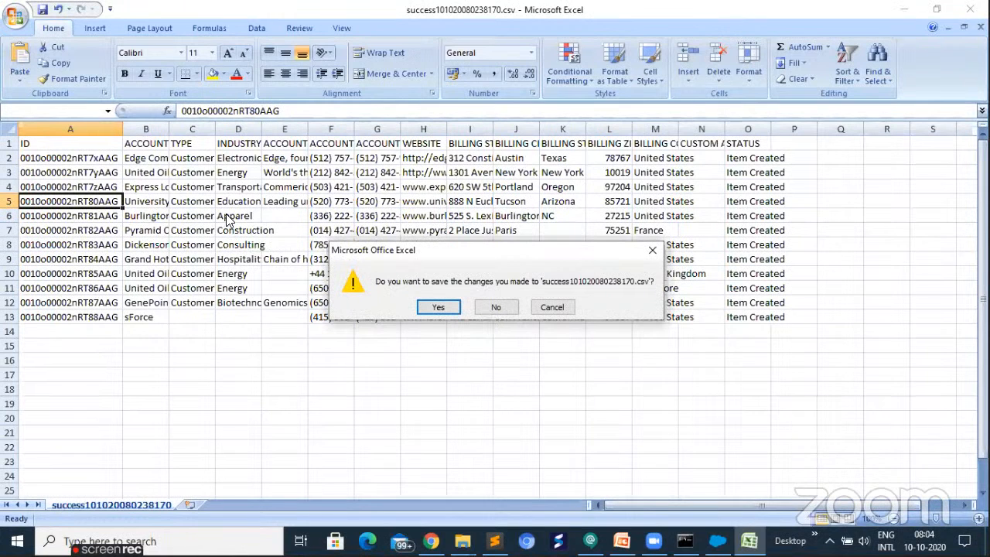
{"action": "key", "text": "n"}
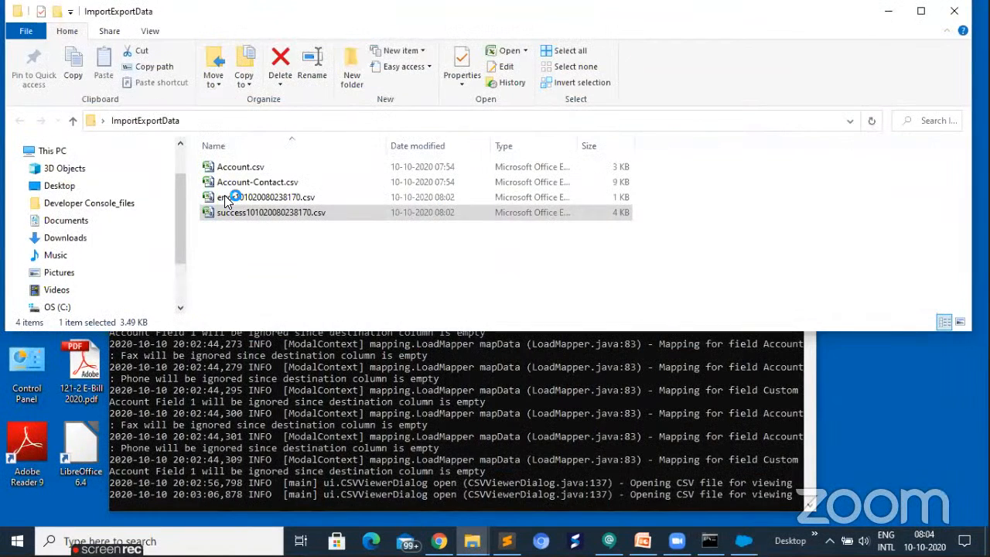
- Open error101020080238170.csv to check for failed records, and close both the file and the ImportExportData folder
{"action": "left_click", "coordinate": [226, 199]}
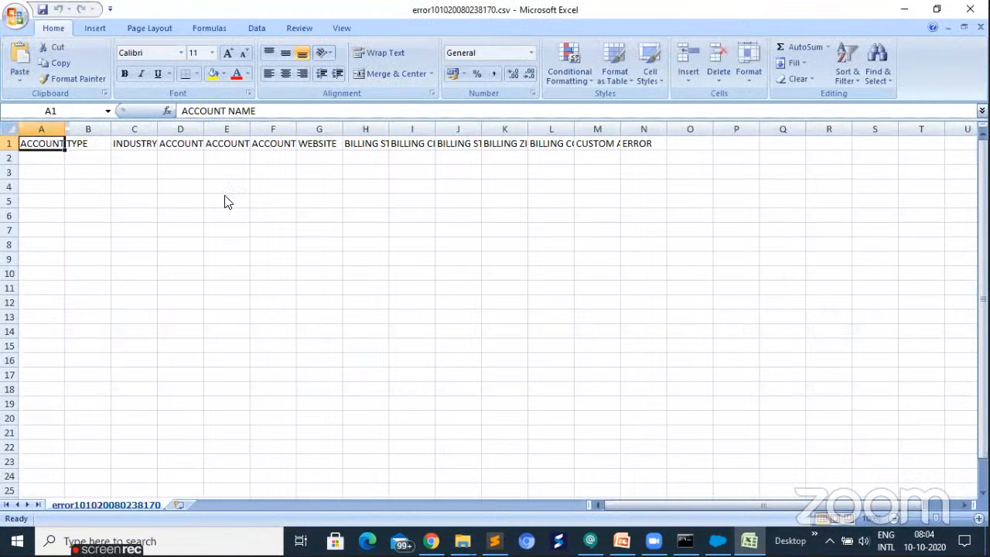
{"action": "left_click", "coordinate": [969, 17]}
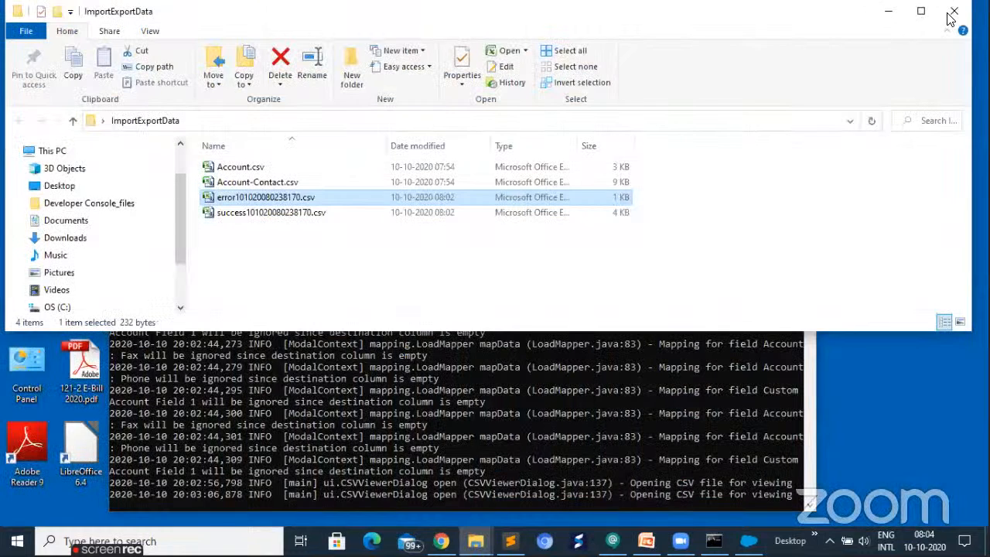
{"action": "left_click", "coordinate": [952, 14]}
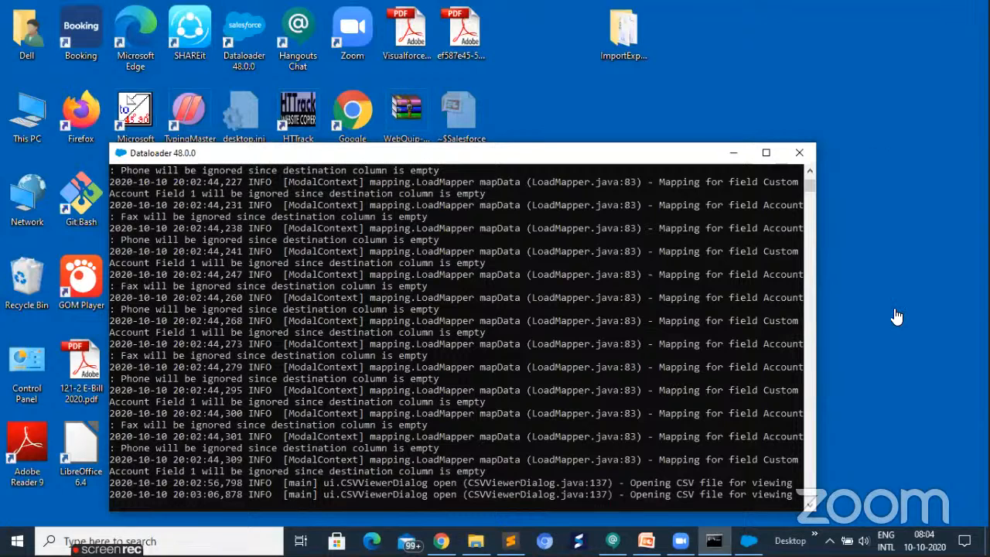
- Switch to Salesforce in Chrome, reload the Accounts page and display the All Accounts list view to check the imported accounts
{"action": "key", "text": "alt+Tab"}
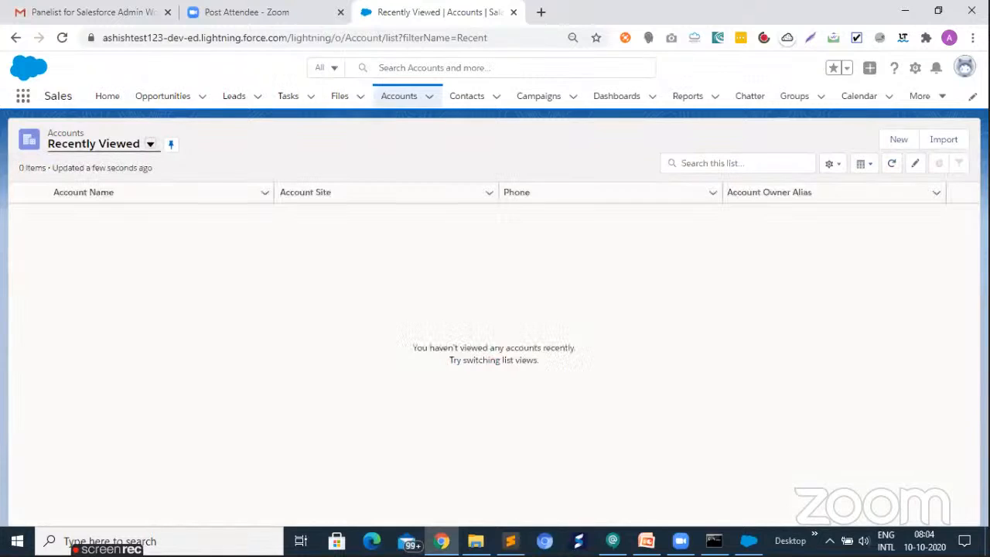
{"action": "left_click", "coordinate": [390, 38]}
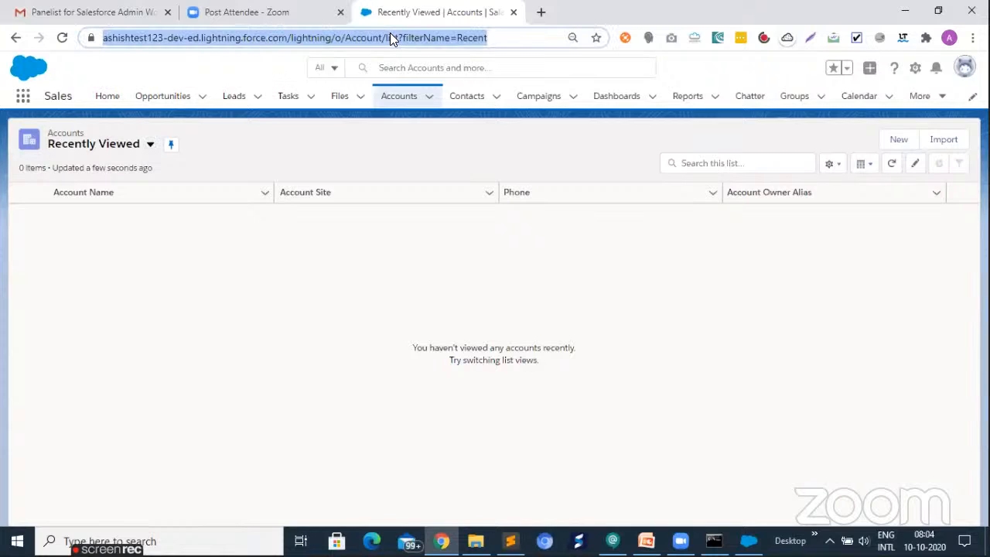
{"action": "key", "text": "Return"}
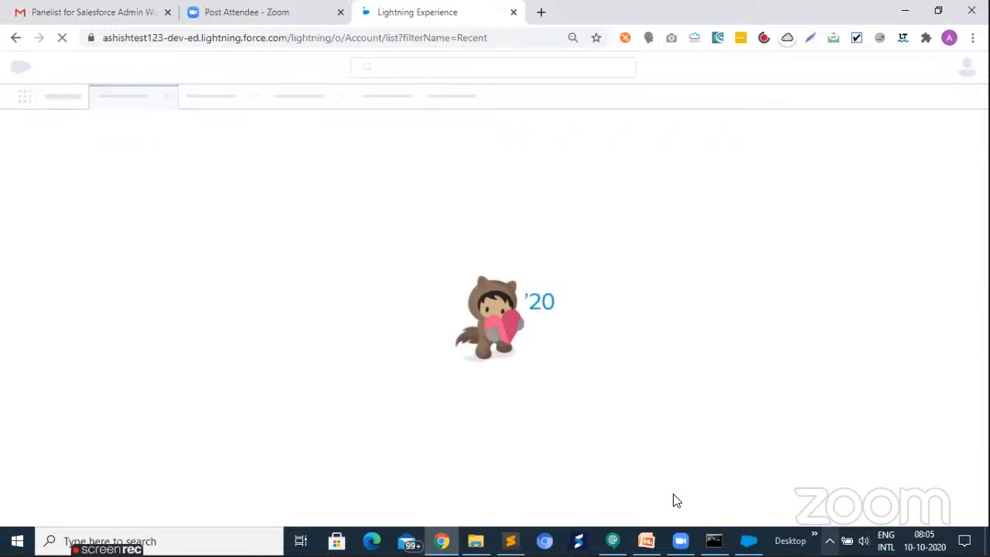
{"action": "left_click", "coordinate": [797, 532]}
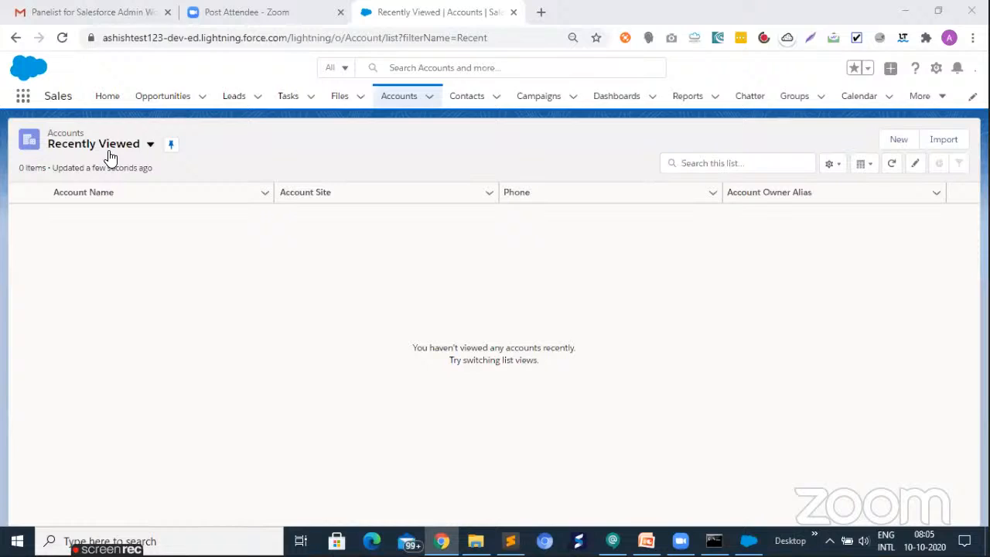
{"action": "left_click", "coordinate": [150, 147]}
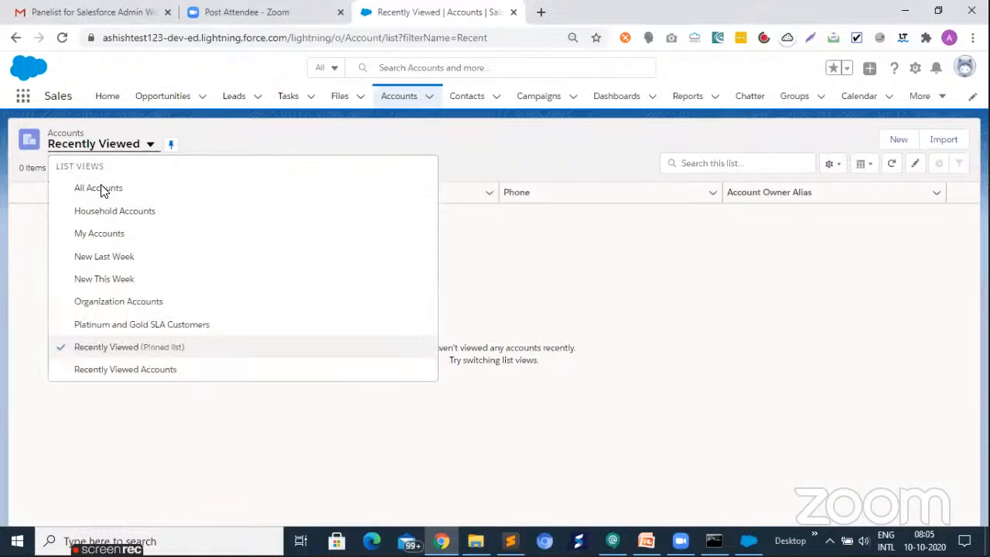
{"action": "left_click", "coordinate": [102, 189]}
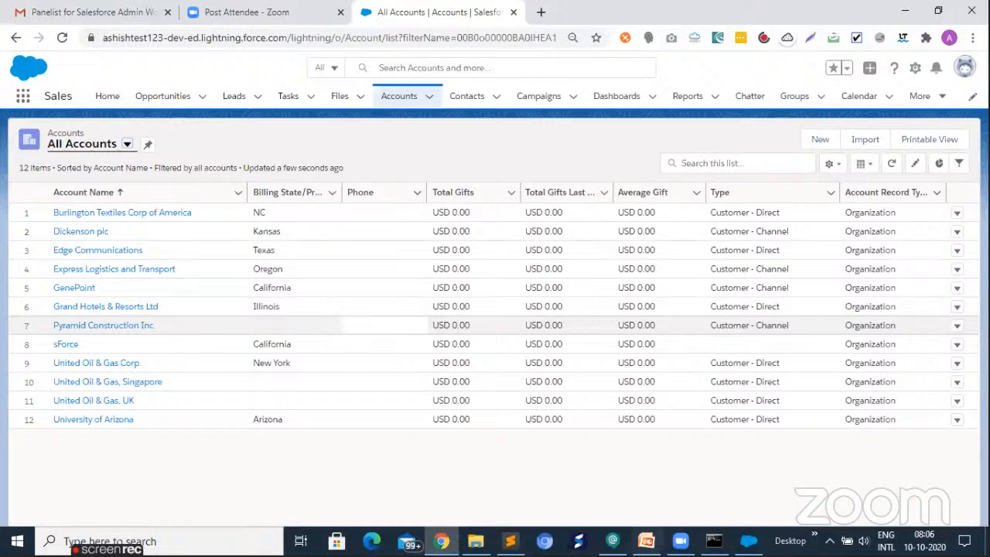
{"action": "mouse_move", "coordinate": [442, 542]}
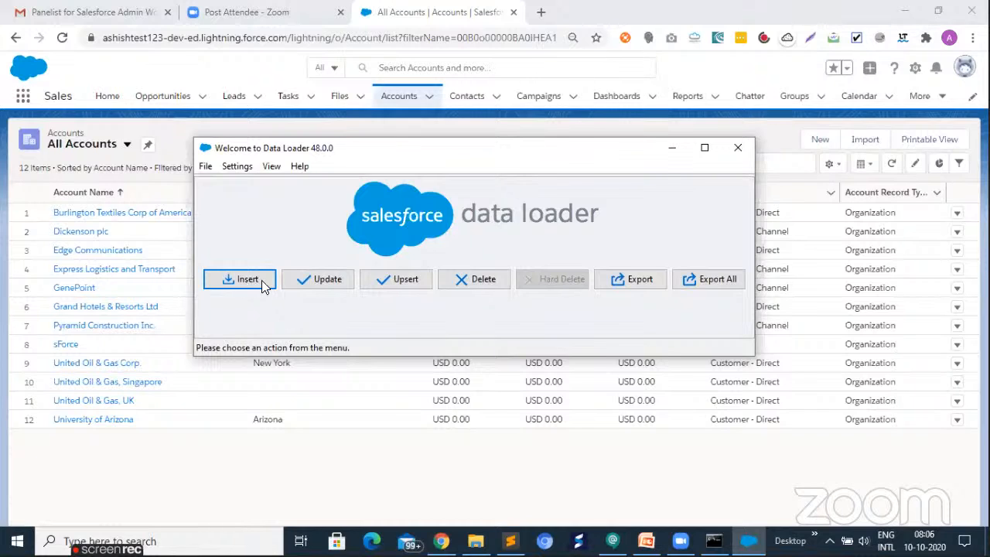
{"action": "left_click", "coordinate": [247, 283]}
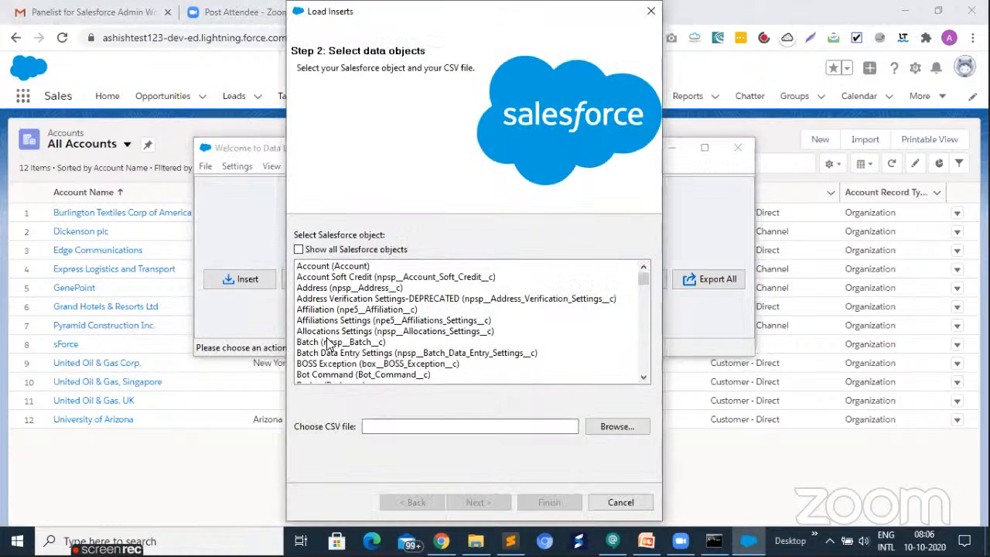
{"action": "left_click", "coordinate": [325, 333]}
{"action": "scroll", "coordinate": [319, 340], "scroll_direction": "down", "scroll_amount": 2}
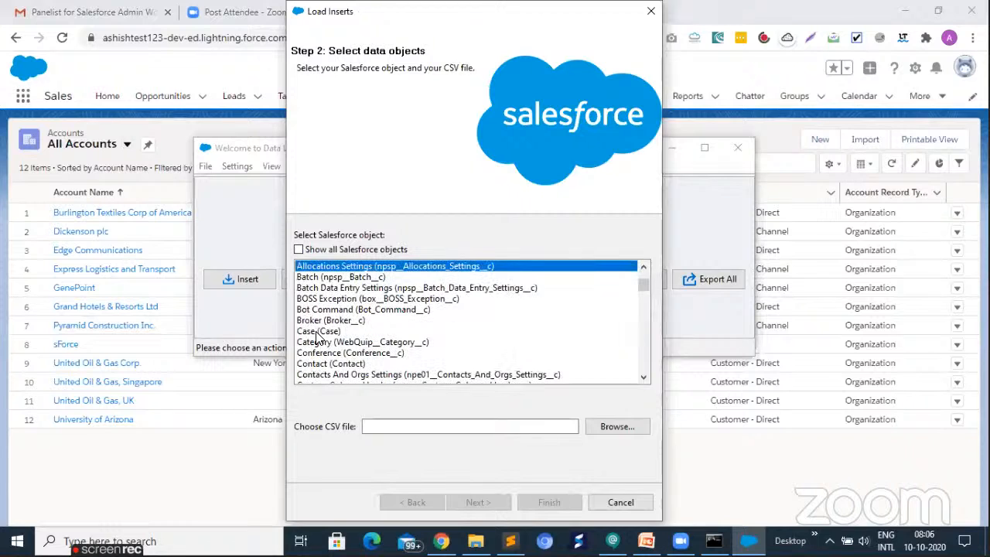
{"action": "scroll", "coordinate": [317, 338], "scroll_direction": "down", "scroll_amount": 1}
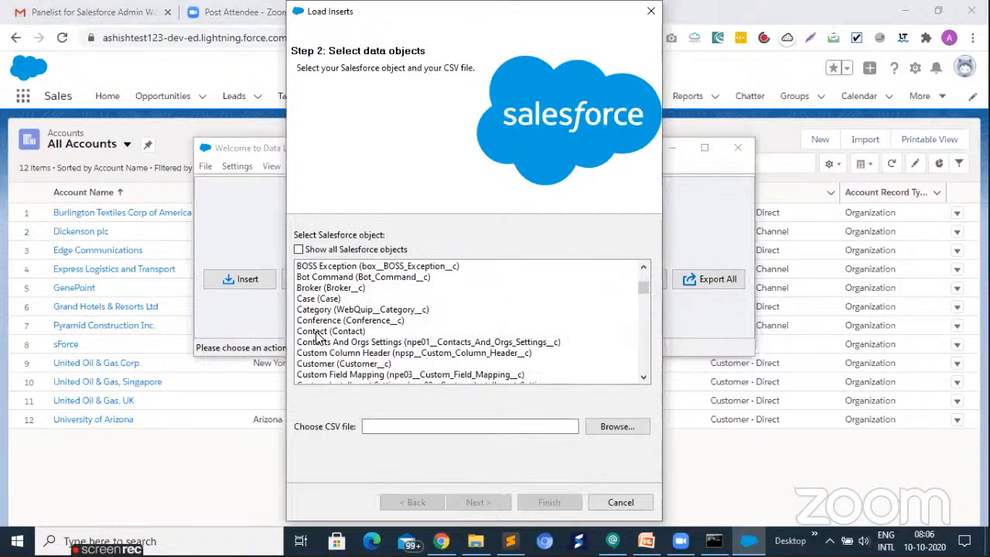
{"action": "left_click", "coordinate": [317, 334]}
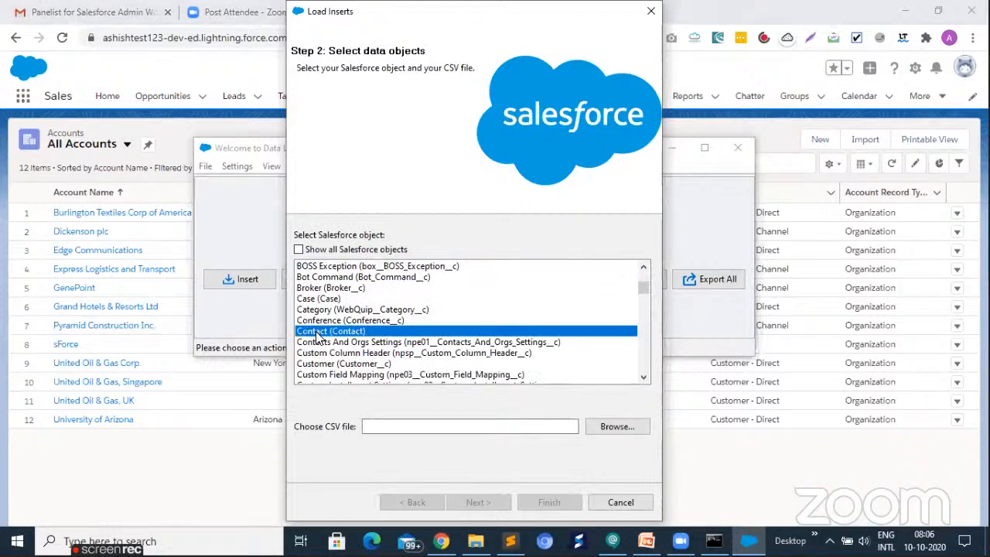
{"action": "left_click", "coordinate": [587, 423]}
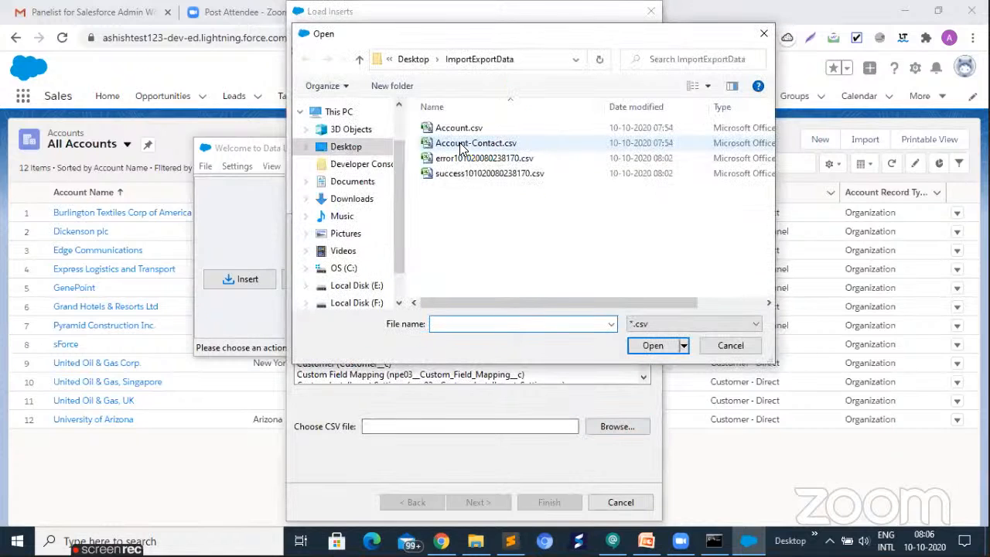
{"action": "left_click", "coordinate": [462, 145]}
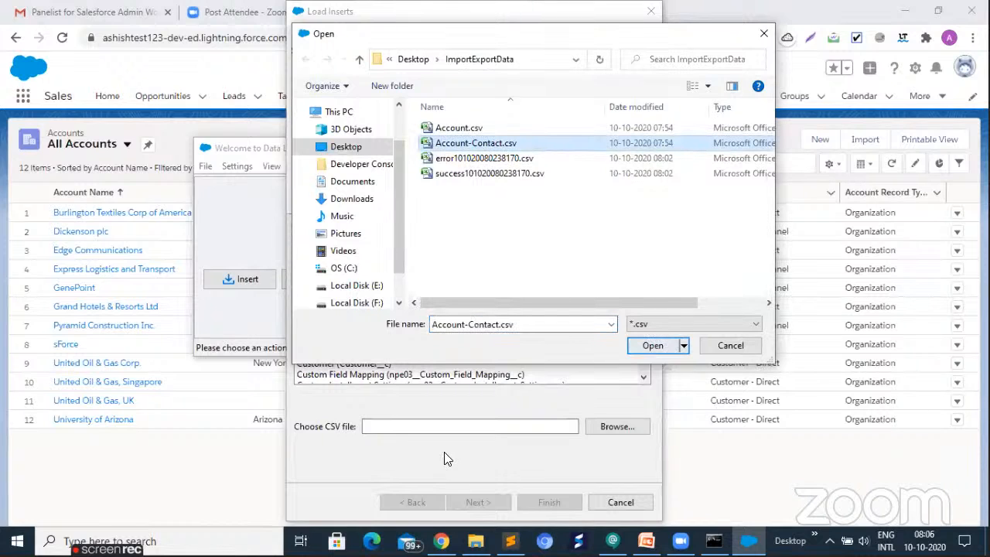
{"action": "key", "text": "Return"}
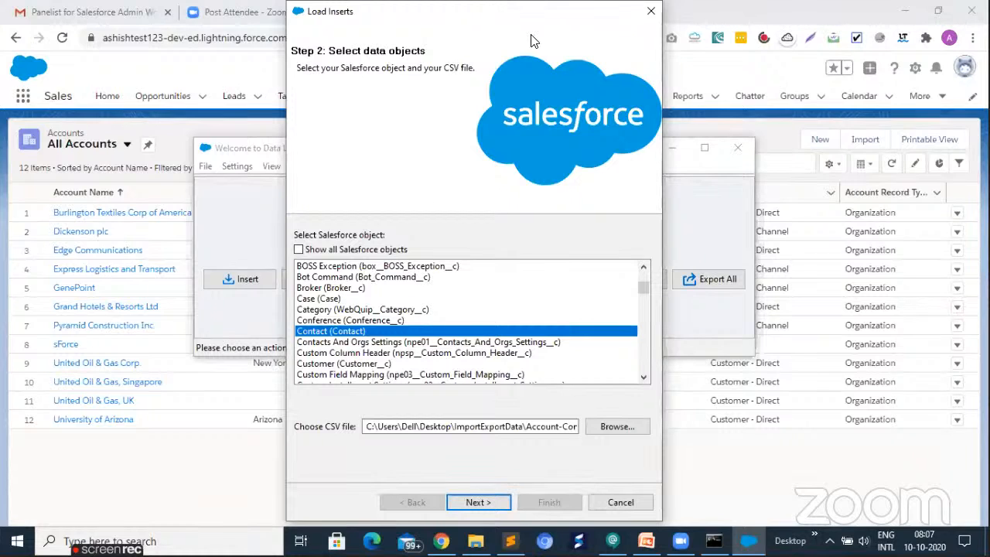
{"action": "left_click", "coordinate": [668, 147]}
{"action": "left_click_drag", "start_coordinate": [565, 19], "coordinate": [862, 181]}
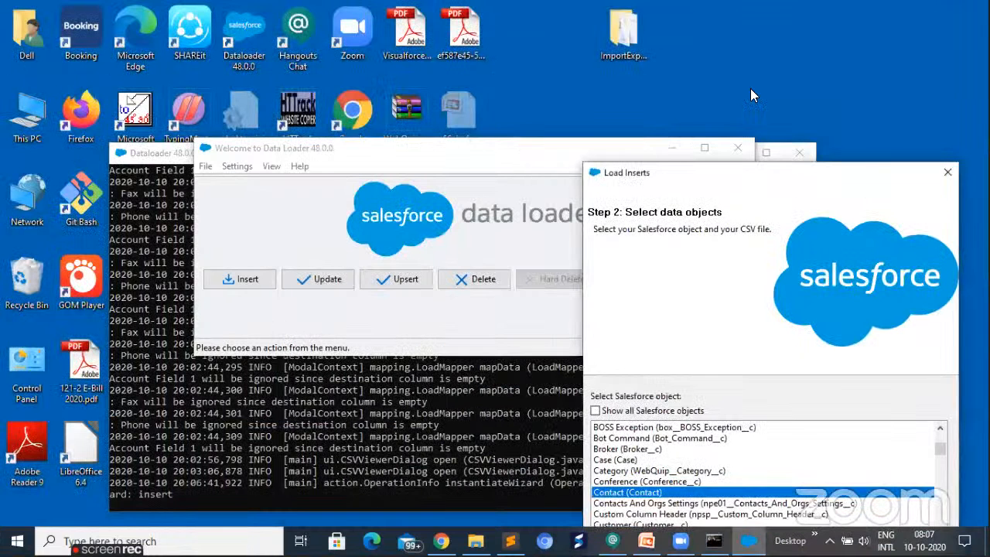
{"action": "left_click", "coordinate": [678, 151]}
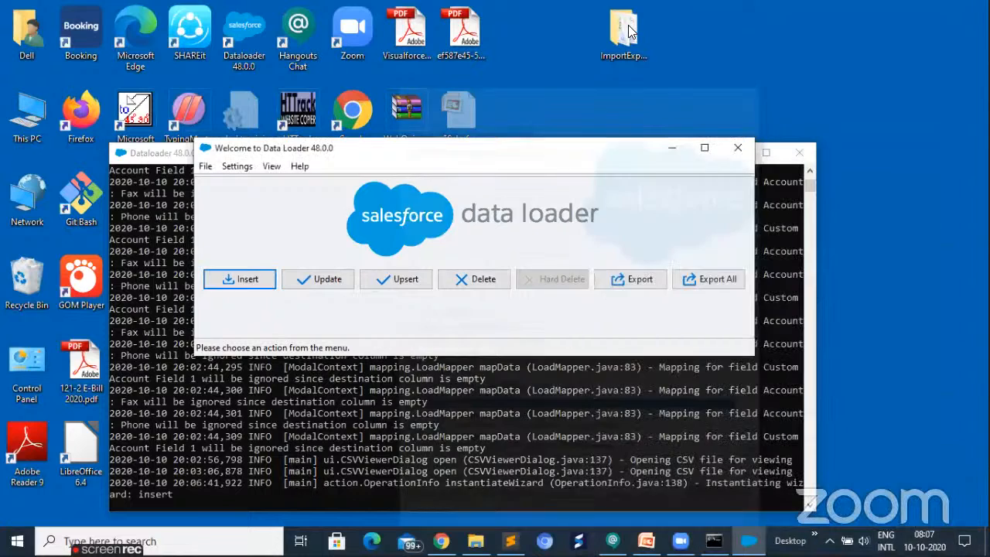
- Reopen success101020080238170.csv from the desktop's ImportExportData folder, widen its ACCOUNT NAME and ID columns, and compare the names with their IDs
{"action": "left_click", "coordinate": [628, 28]}
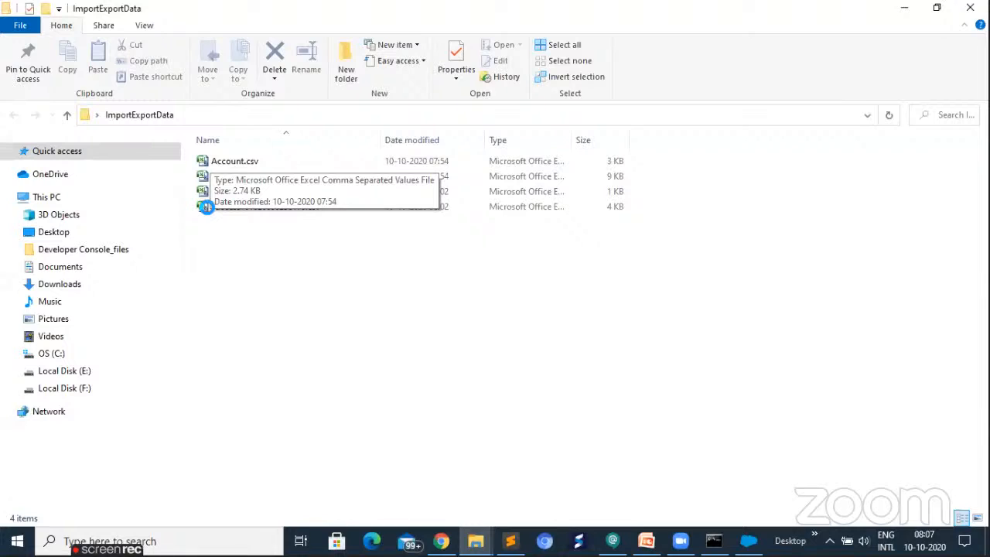
{"action": "double_click", "coordinate": [209, 209]}
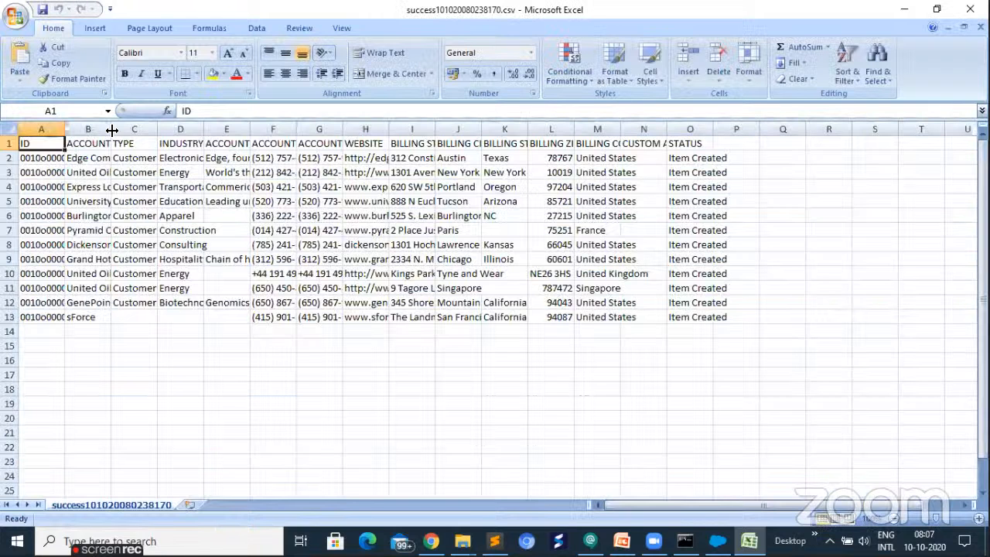
{"action": "double_click", "coordinate": [112, 130]}
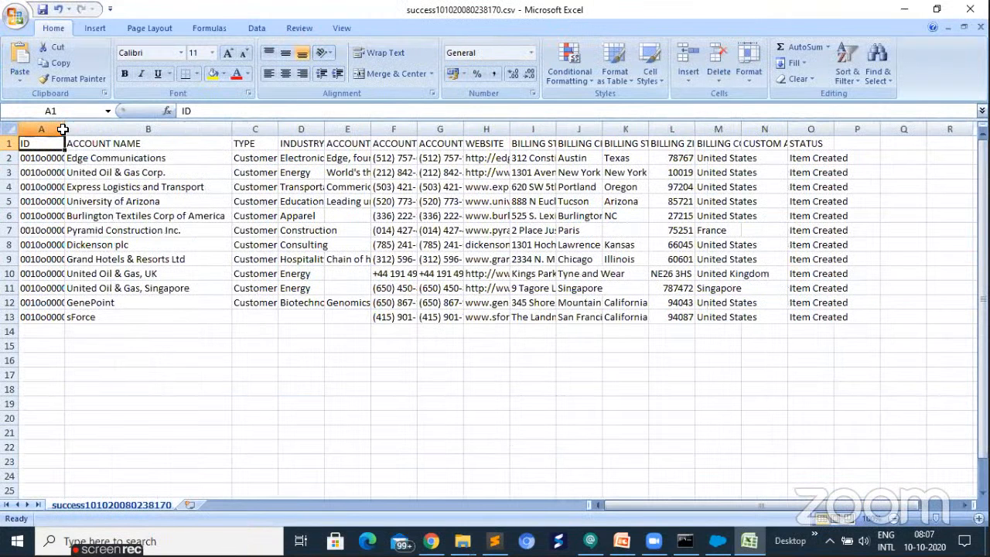
{"action": "double_click", "coordinate": [64, 130]}
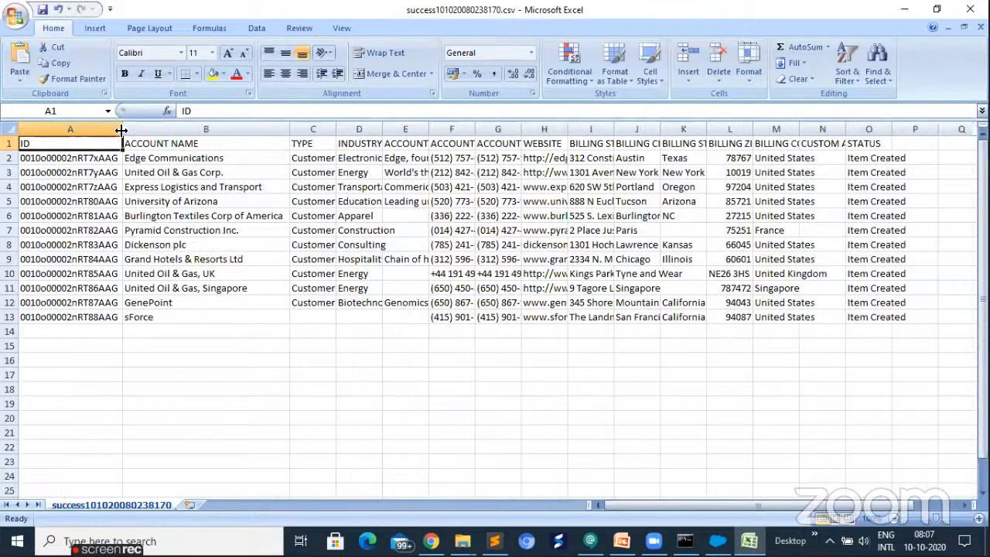
{"action": "left_click", "coordinate": [158, 160]}
{"action": "left_click", "coordinate": [80, 186]}
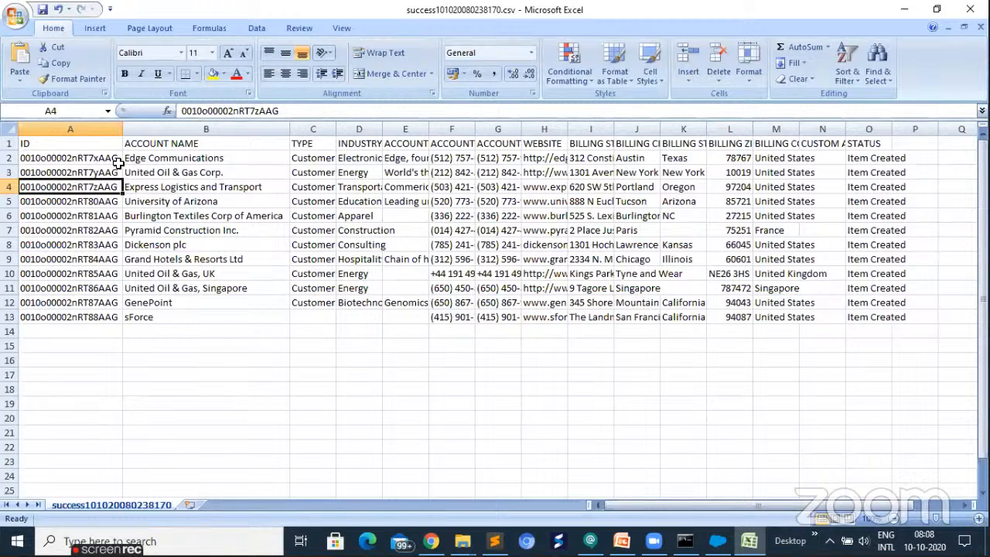
{"action": "left_click", "coordinate": [155, 183]}
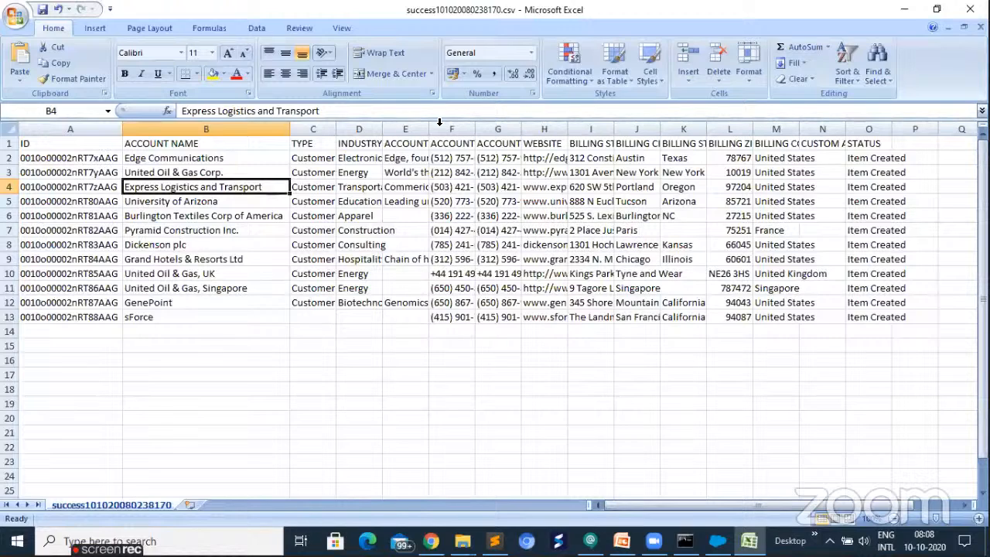
- Open Account-Contact.csv from the ImportExportData folder and widen its Account Name column to examine the United Oil & Gas rows
{"action": "key", "text": "alt+Tab"}
{"action": "left_click", "coordinate": [223, 181]}
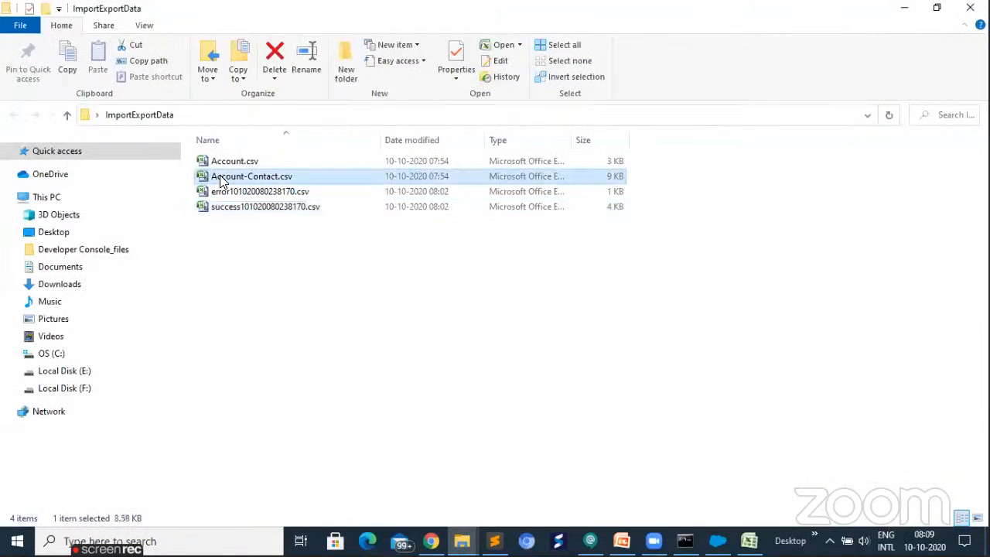
{"action": "key", "text": "alt+Tab"}
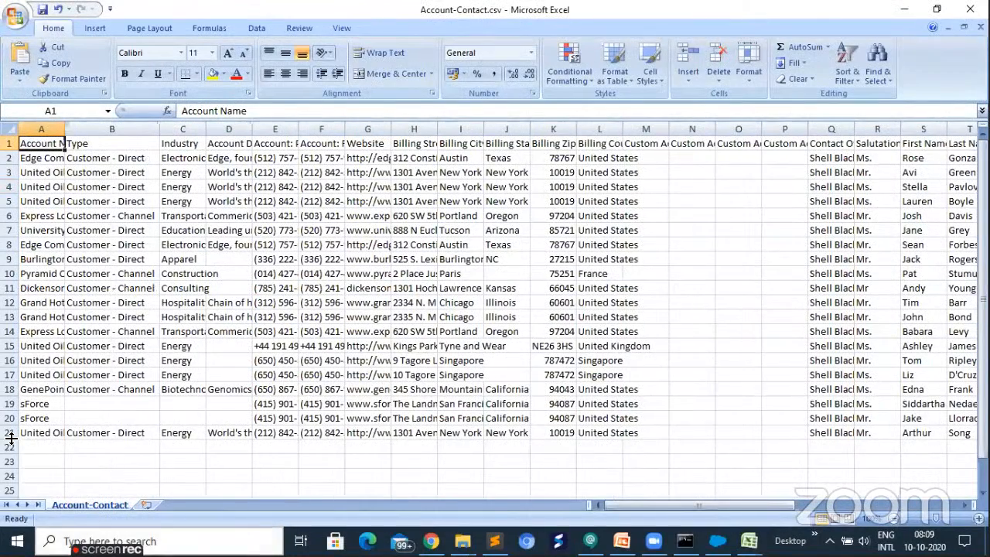
{"action": "double_click", "coordinate": [65, 130]}
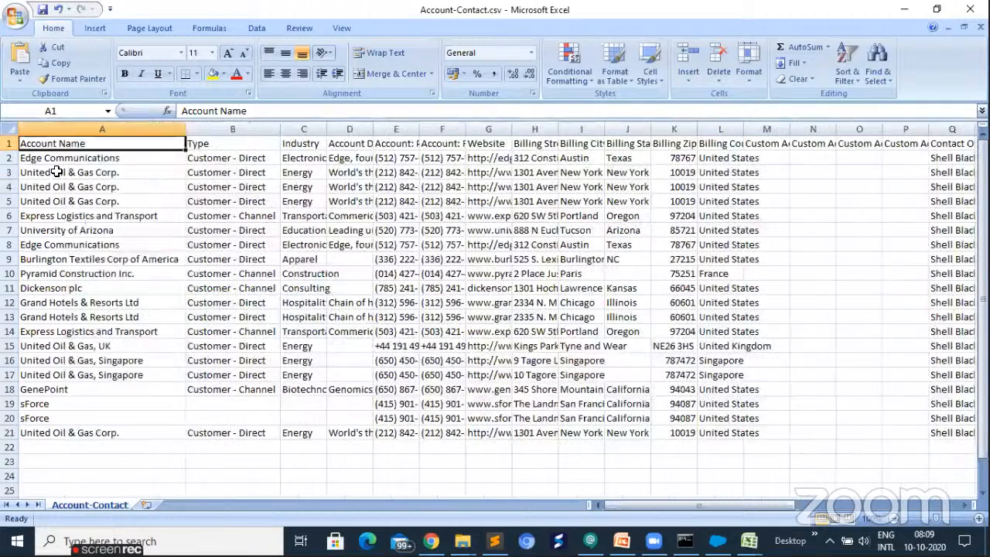
{"action": "left_click", "coordinate": [142, 173]}
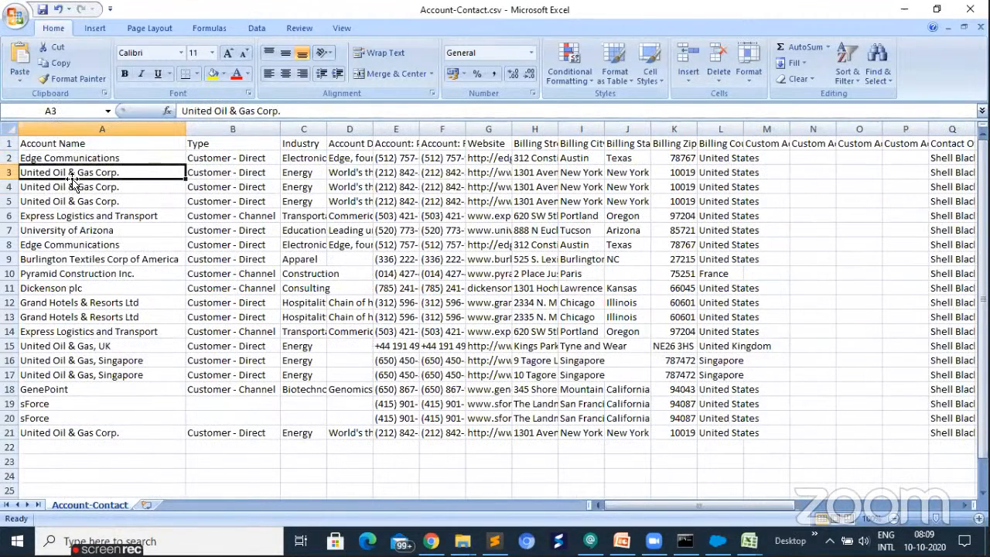
{"action": "left_click", "coordinate": [56, 346]}
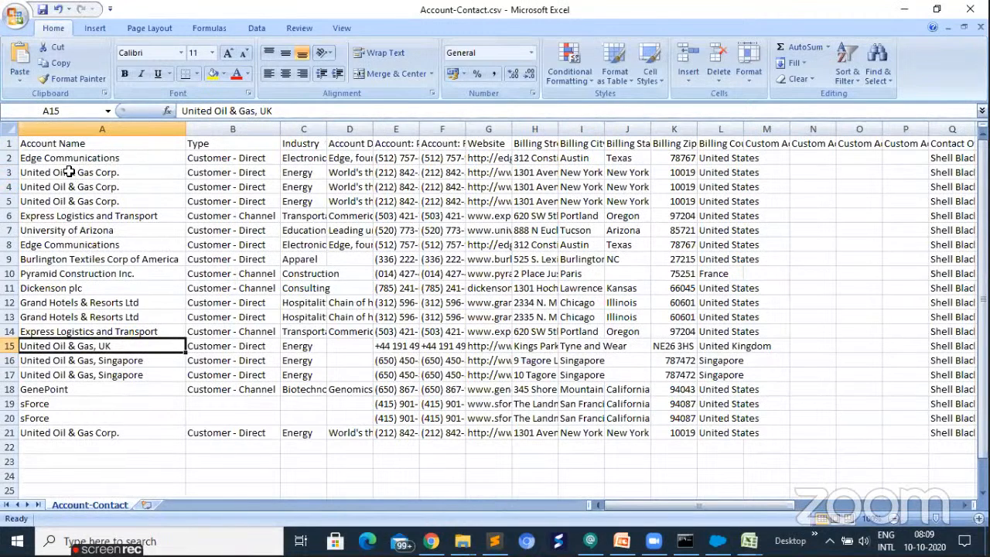
- Examine the repeated United Oil & Gas Corp. and sForce rows in the Account Name column of Account-Contact.csv
{"action": "left_click_drag", "start_coordinate": [68, 172], "coordinate": [75, 202]}
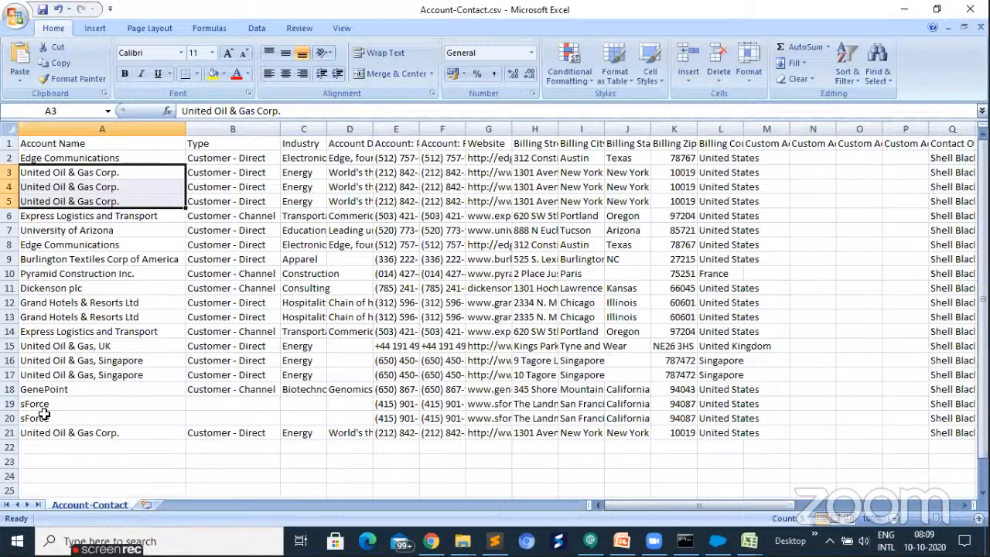
{"action": "left_click_drag", "start_coordinate": [44, 405], "coordinate": [101, 408]}
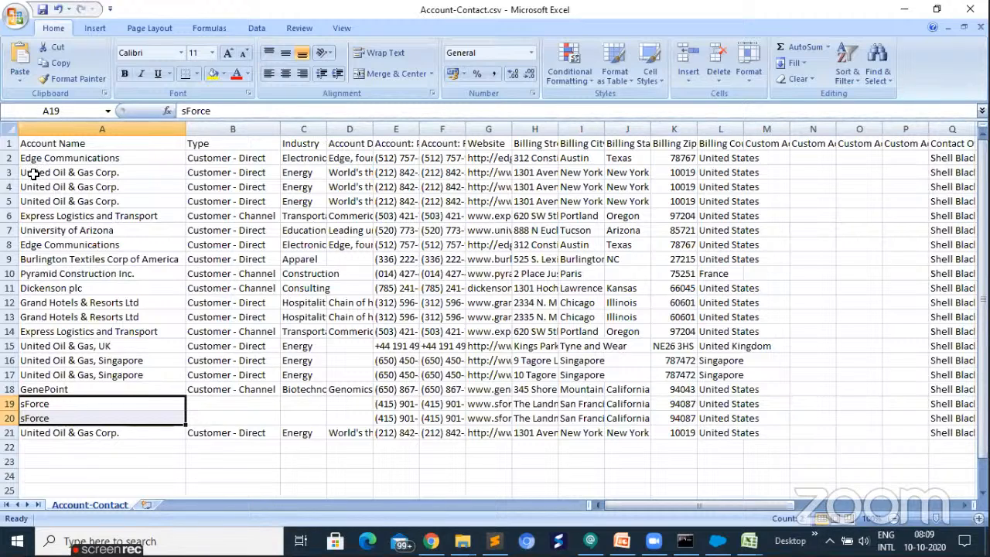
{"action": "left_click_drag", "start_coordinate": [40, 173], "coordinate": [40, 195]}
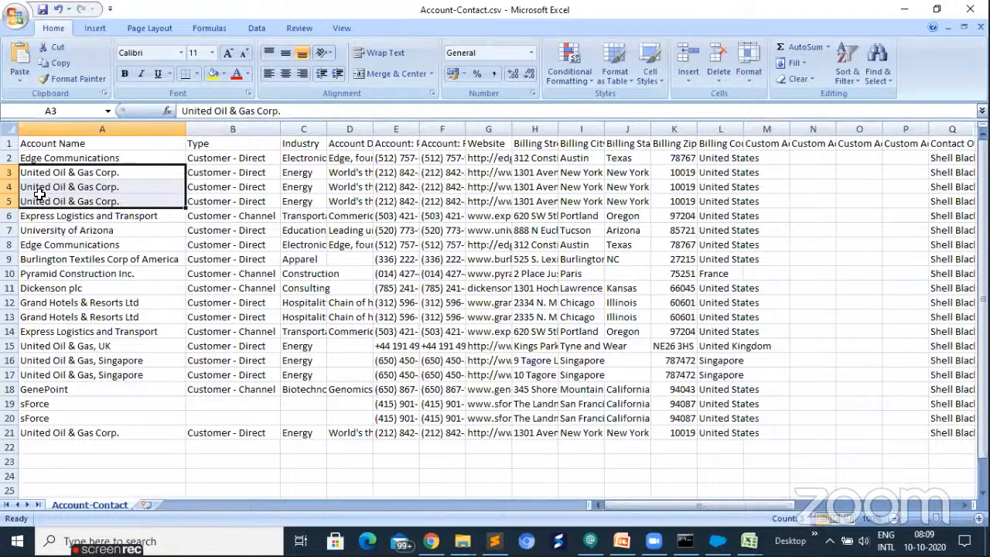
- Insert a new column between Account Name and Type, and give it the header ID
{"action": "left_click", "coordinate": [209, 131]}
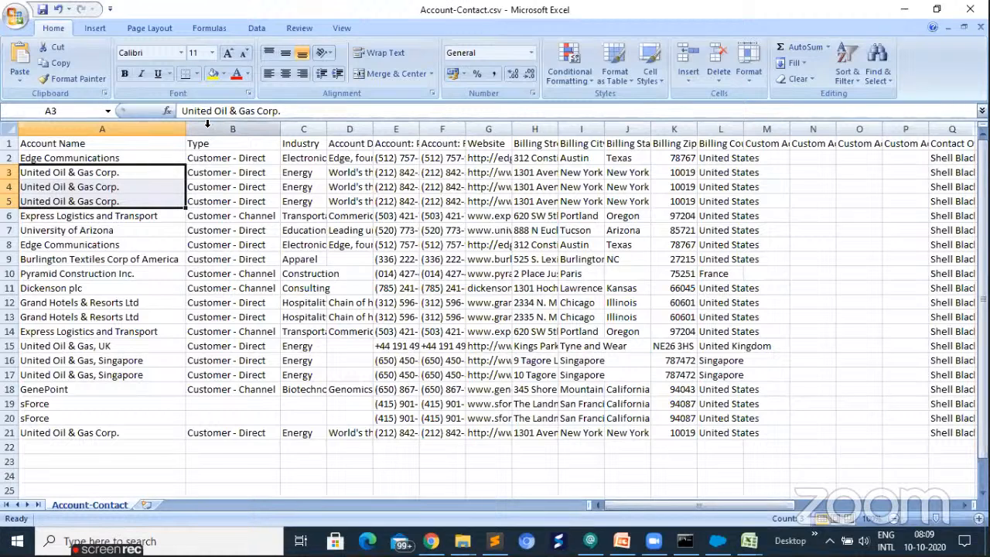
{"action": "right_click", "coordinate": [246, 210]}
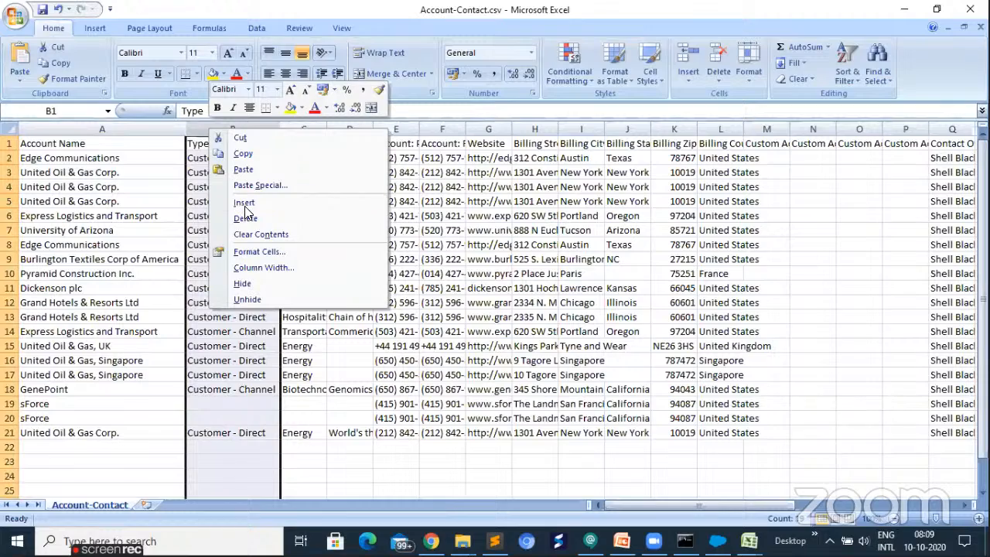
{"action": "left_click", "coordinate": [244, 204]}
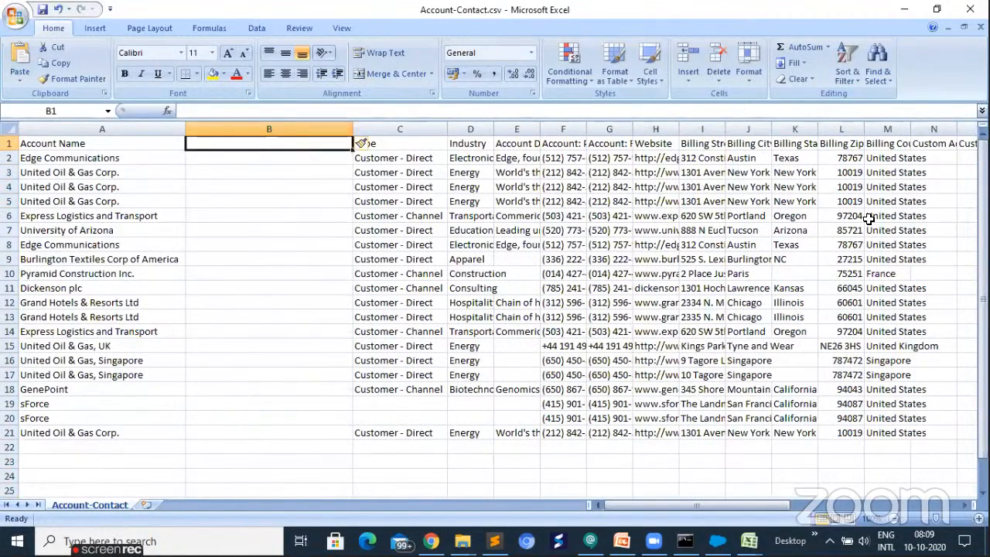
{"action": "type", "text": "ID"}
{"action": "key", "text": "Return"}
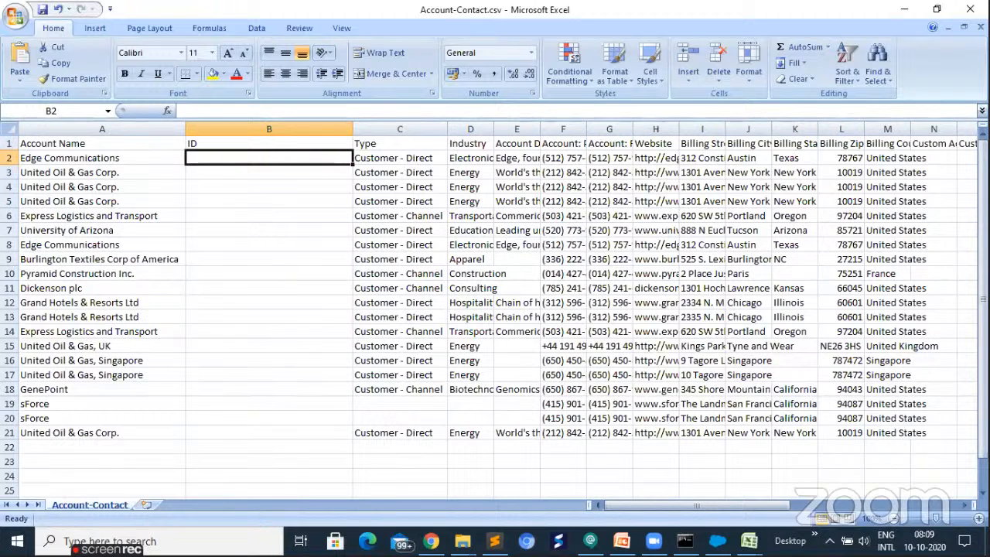
- Copy all IDs and account names from success101020080238170.csv, without headers, into a new sheet of Account-Contact.csv and fit its column widths
{"action": "left_click", "coordinate": [749, 541]}
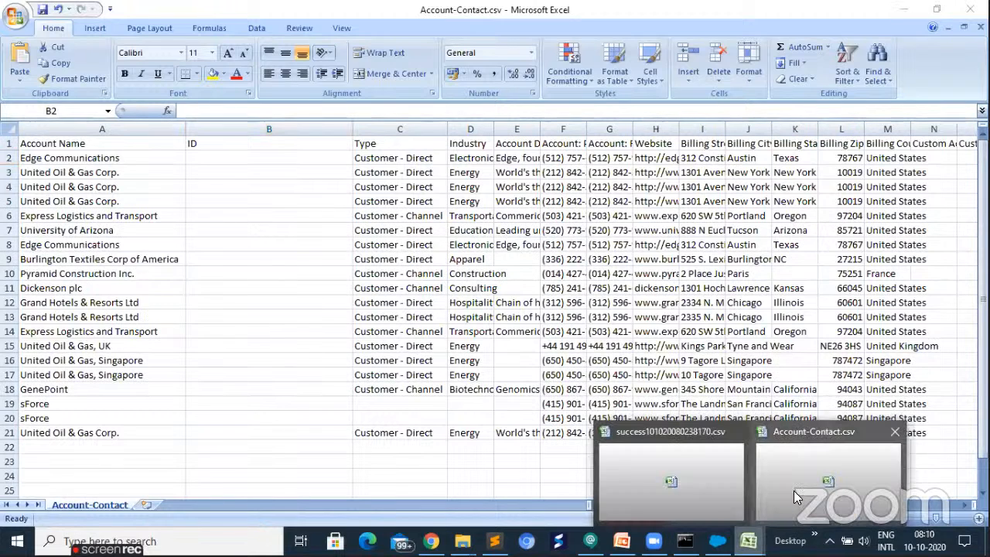
{"action": "left_click", "coordinate": [805, 480]}
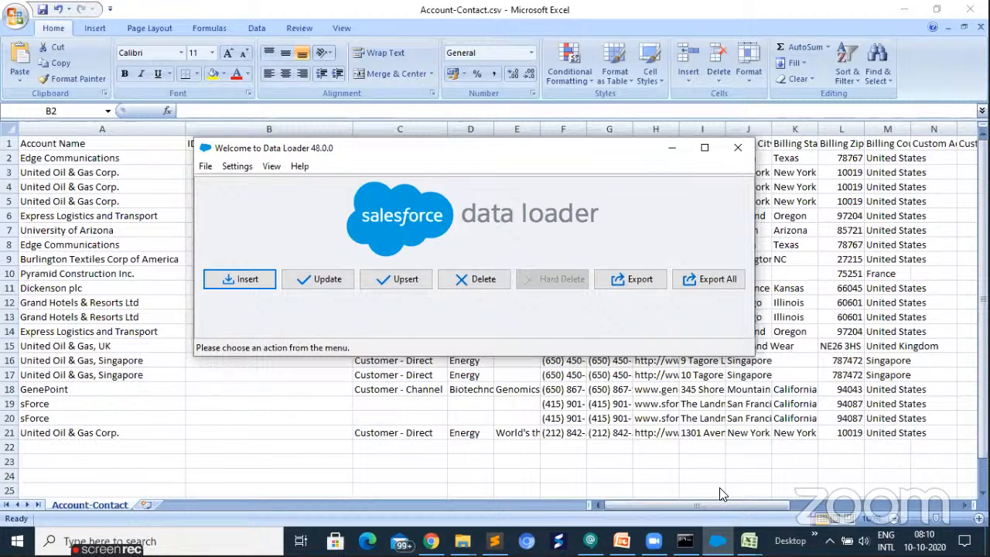
{"action": "left_click", "coordinate": [749, 540]}
{"action": "left_click", "coordinate": [720, 487]}
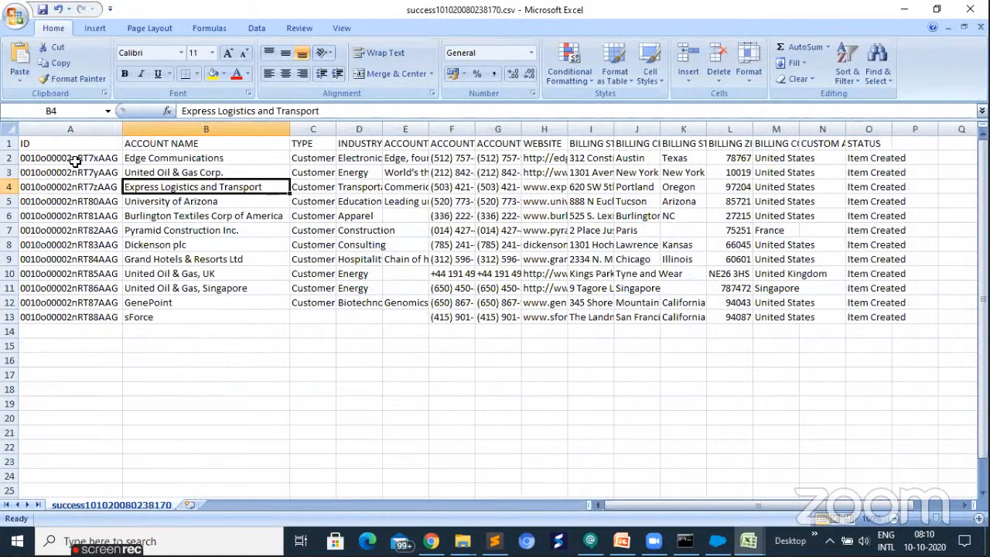
{"action": "left_click_drag", "start_coordinate": [77, 160], "coordinate": [171, 318]}
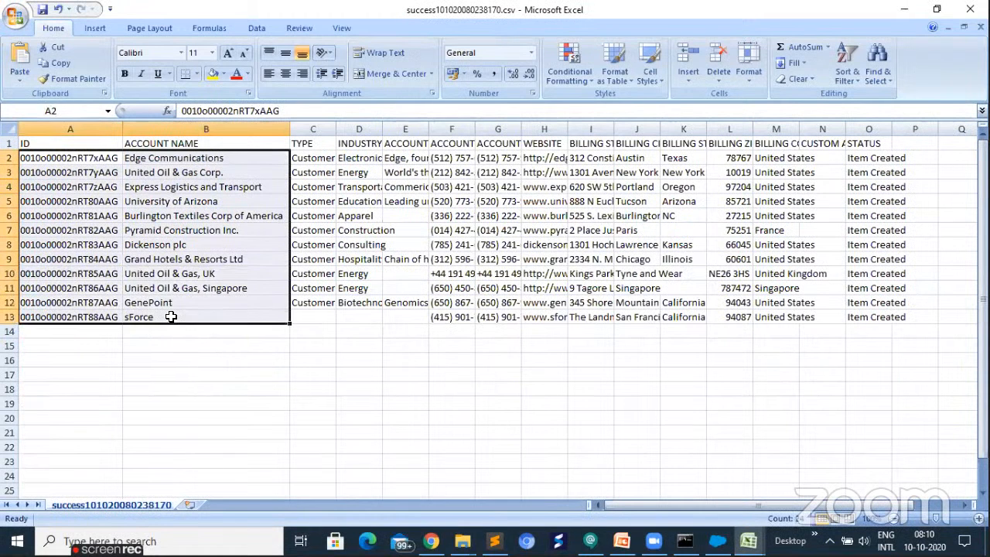
{"action": "key", "text": "ctrl+c"}
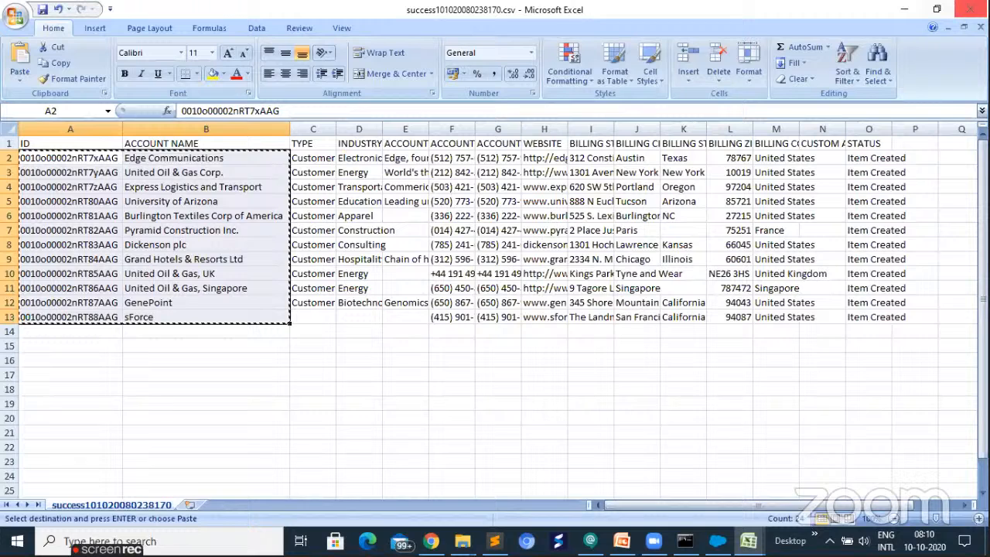
{"action": "left_click", "coordinate": [970, 10]}
{"action": "left_click", "coordinate": [145, 505]}
{"action": "key", "text": "ctrl+v"}
{"action": "double_click", "coordinate": [67, 129]}
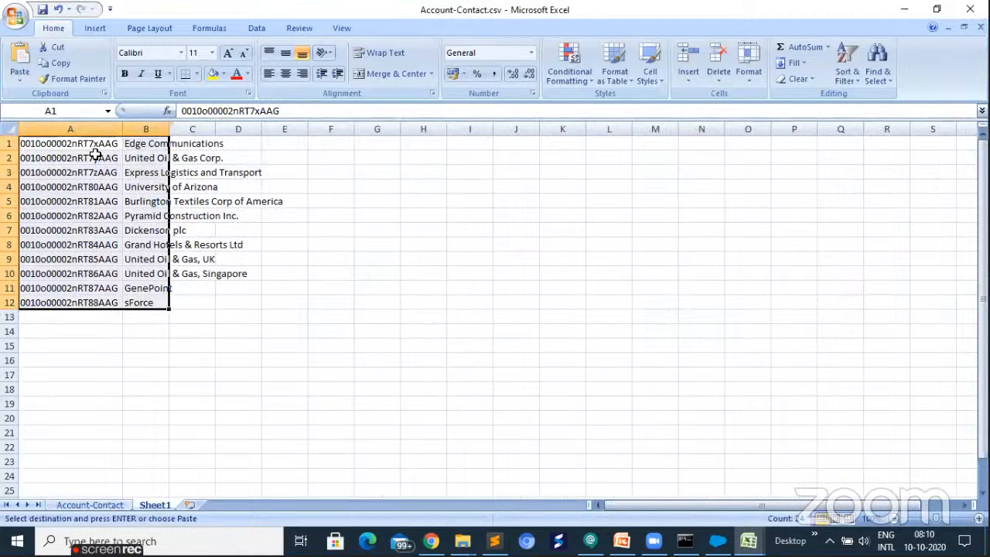
{"action": "double_click", "coordinate": [169, 128]}
{"action": "left_click", "coordinate": [146, 143]}
- Copy the Edge Communications ID from Sheet1 into cell B2 of the Account-Contact sheet
{"action": "left_click", "coordinate": [40, 143]}
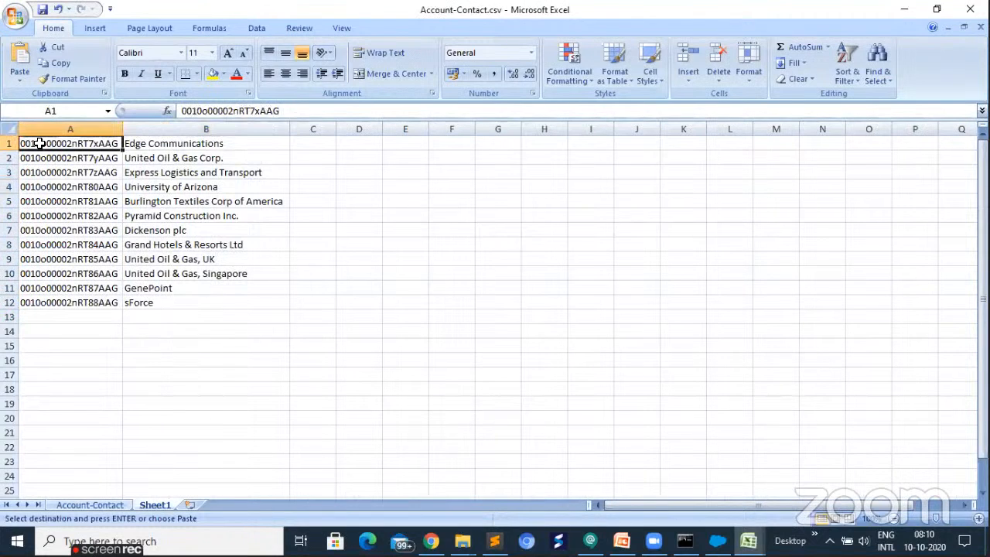
{"action": "key", "text": "ctrl+c"}
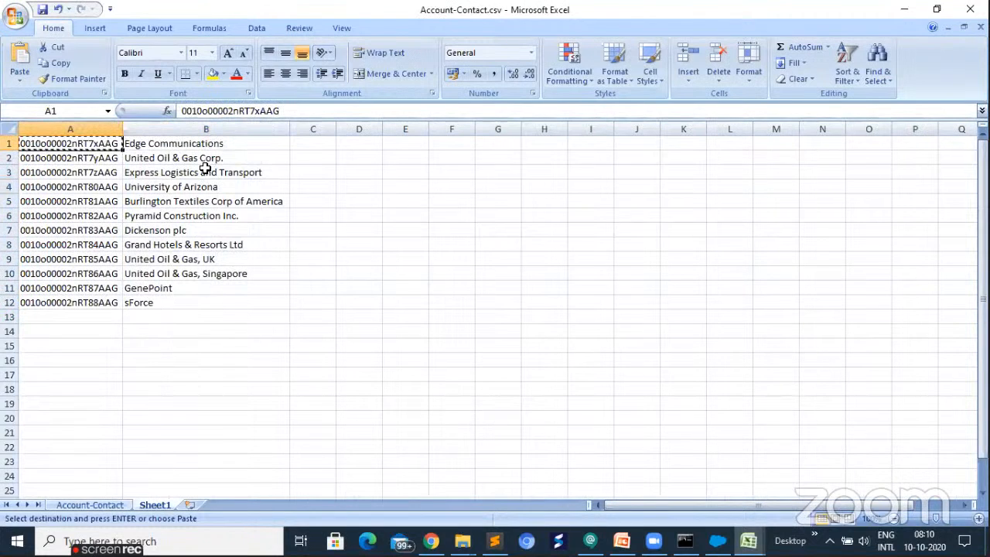
{"action": "key", "text": "ctrl+Page_Up"}
{"action": "key", "text": "ctrl+v"}
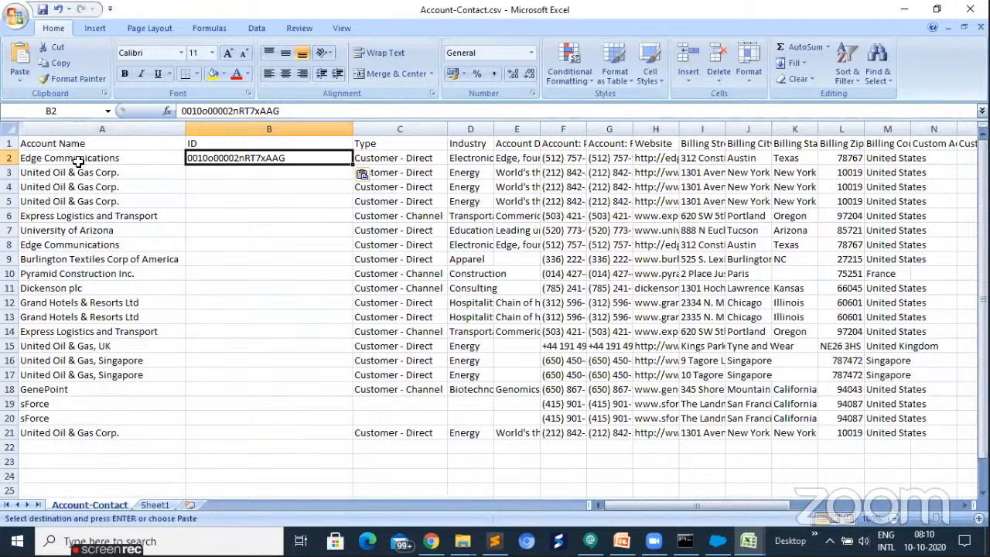
- Copy the United Oil & Gas Corp. ID from Sheet1 into cells B3 to B5 of the Account-Contact sheet
{"action": "key", "text": "ctrl+Page_Down"}
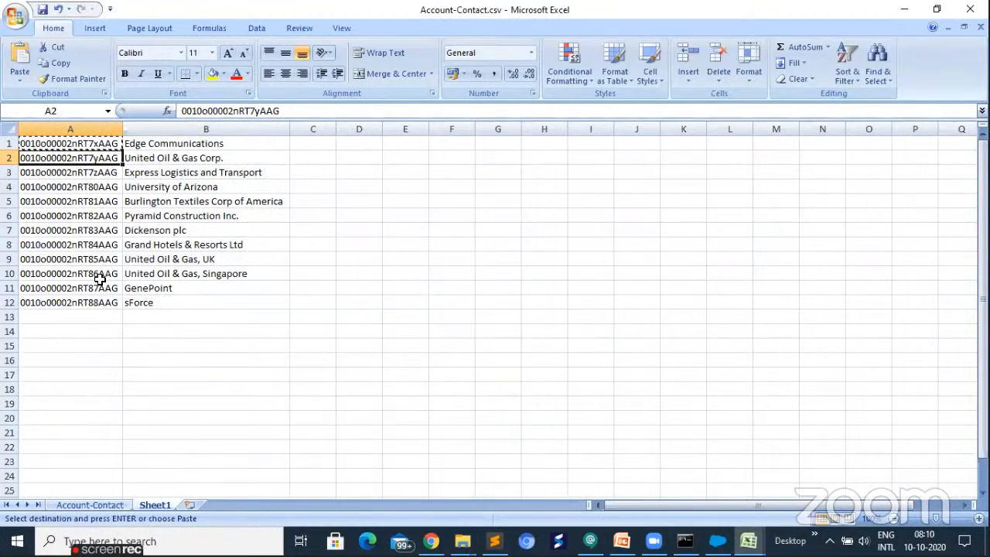
{"action": "key", "text": "ctrl+Page_Up"}
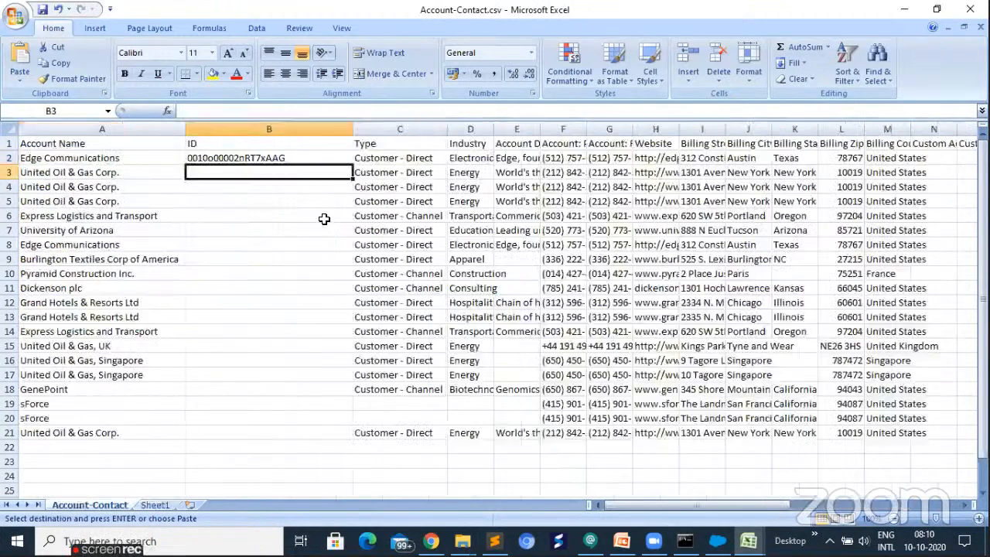
{"action": "key", "text": "shift+Down"}
{"action": "key", "text": "shift+Down"}
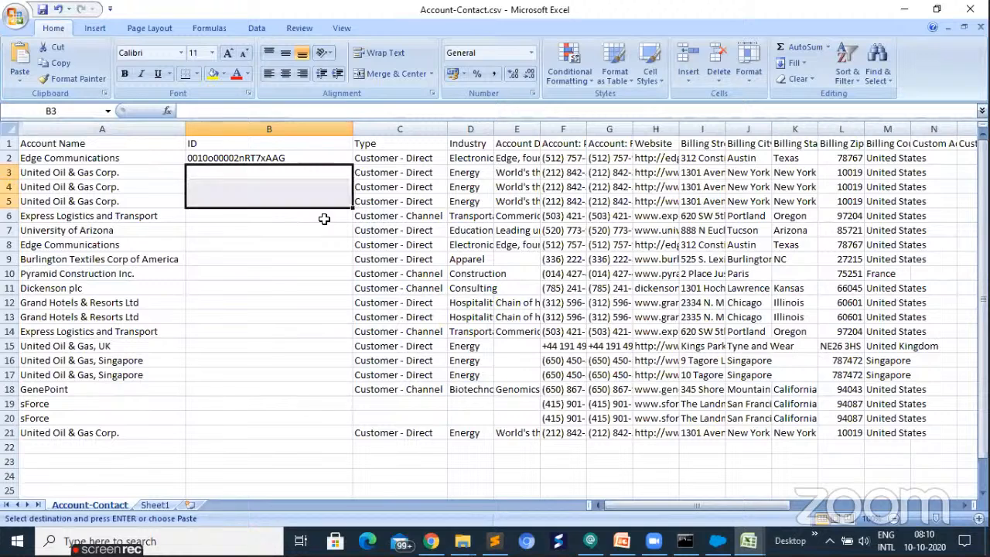
{"action": "key", "text": "ctrl+v"}
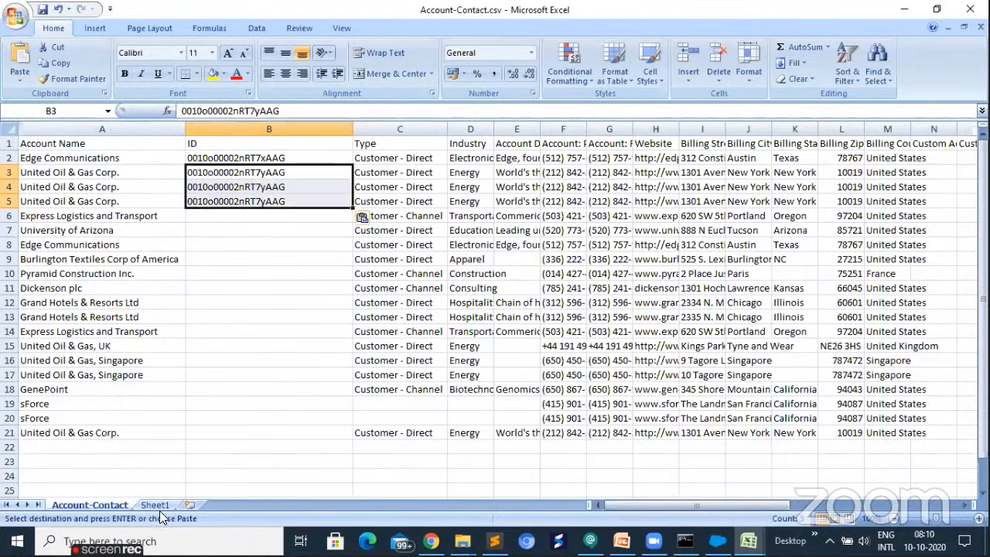
- Copy the Express Logistics and Transport ID from Sheet1 into cell B6 of the Account-Contact sheet
{"action": "key", "text": "Down"}
{"action": "key", "text": "ctrl+Page_Down"}
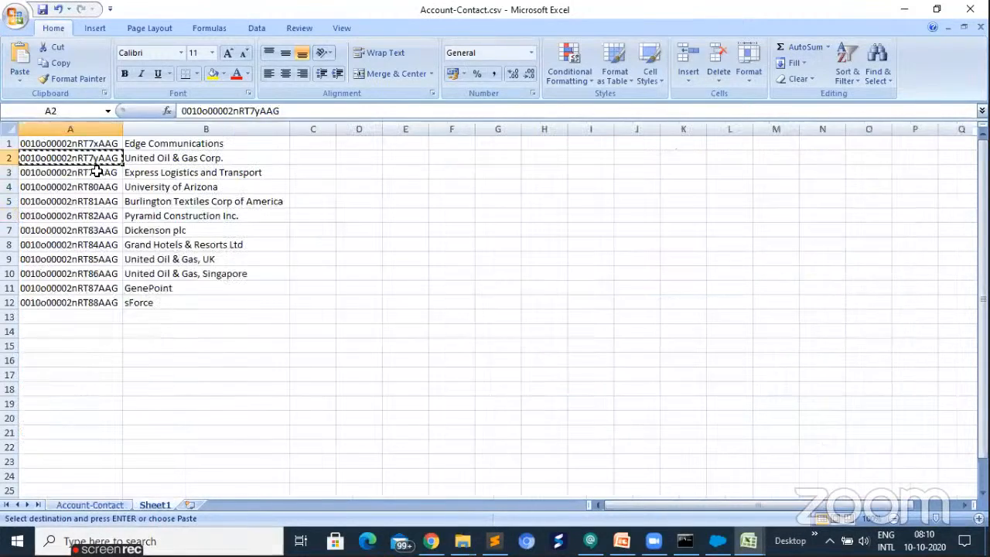
{"action": "left_click", "coordinate": [97, 170]}
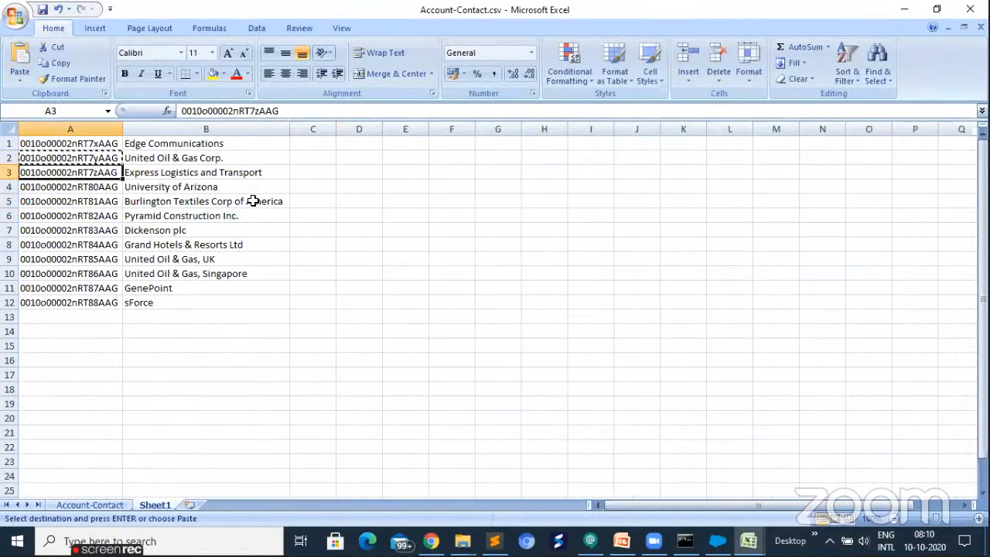
{"action": "key", "text": "ctrl+c"}
{"action": "key", "text": "ctrl+Page_Up"}
{"action": "key", "text": "ctrl+v"}
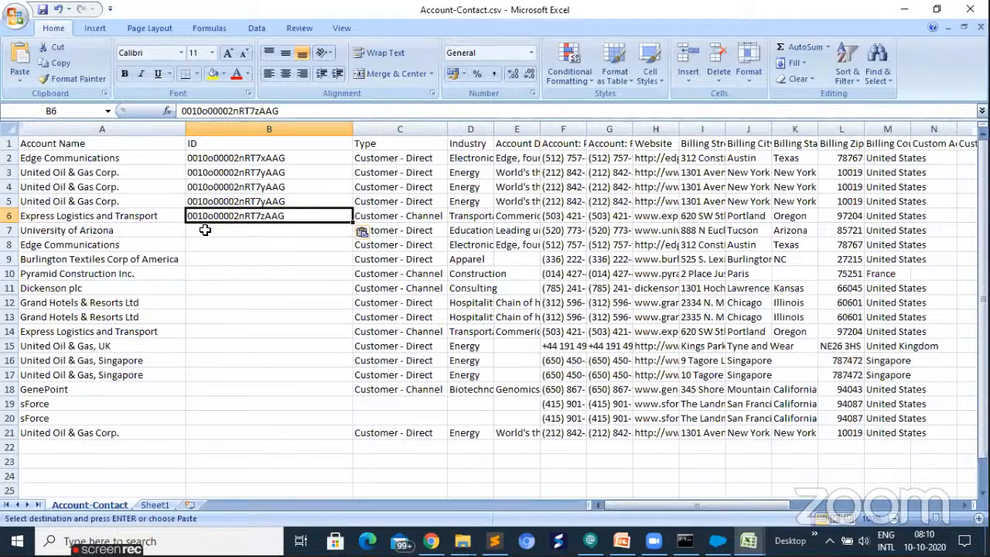
- Copy the University of Arizona ID from Sheet1 into cell B7 of the Account-Contact sheet
{"action": "left_click", "coordinate": [190, 229]}
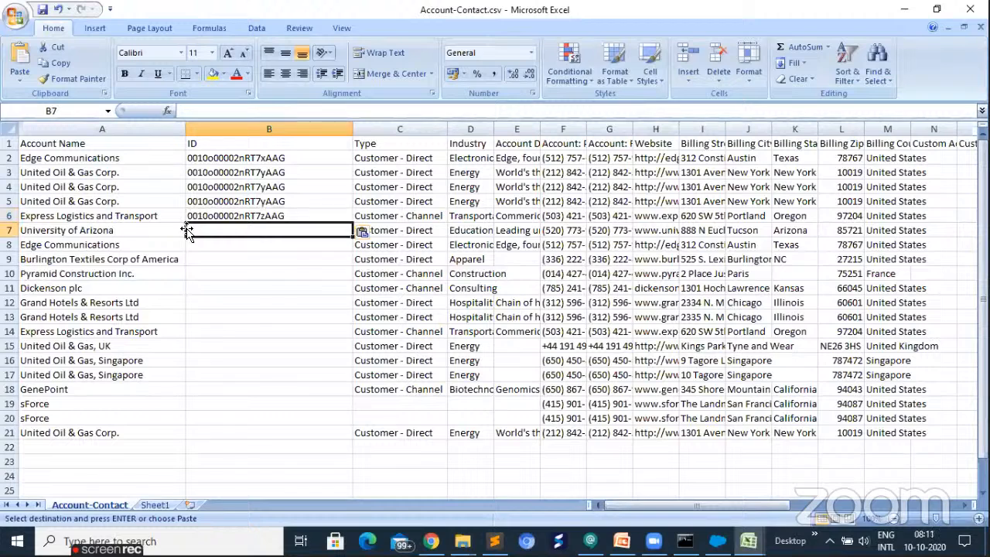
{"action": "left_click", "coordinate": [149, 505]}
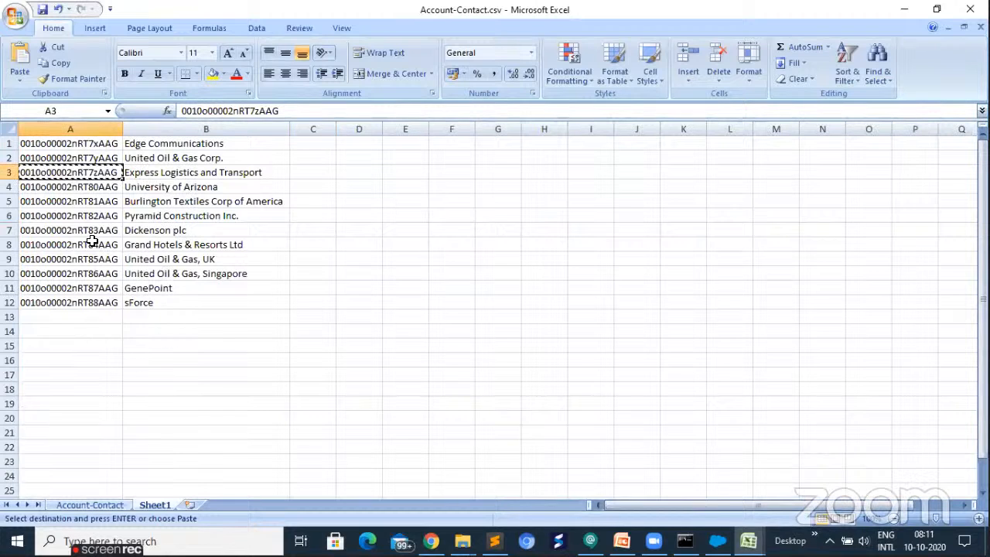
{"action": "key", "text": "ctrl+Page_Up"}
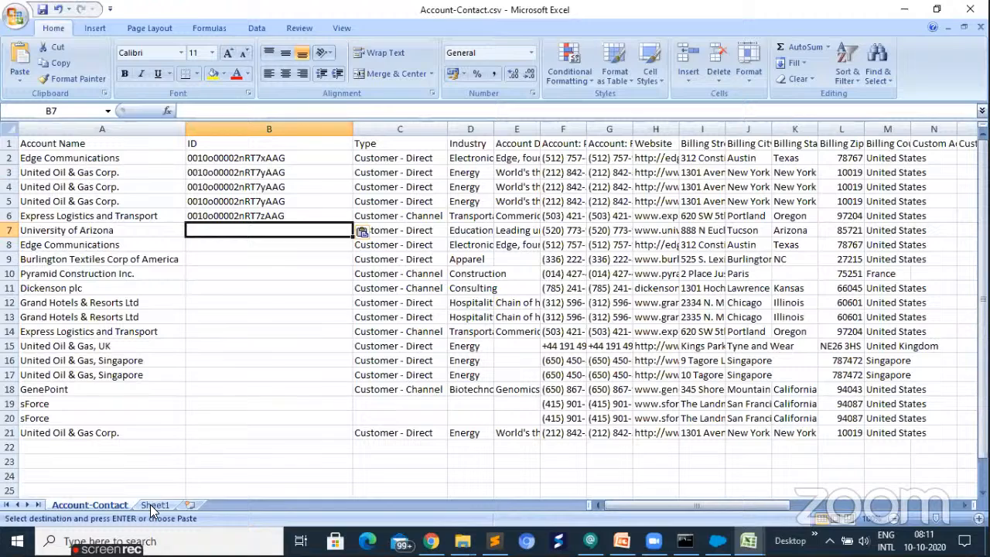
{"action": "left_click", "coordinate": [153, 505]}
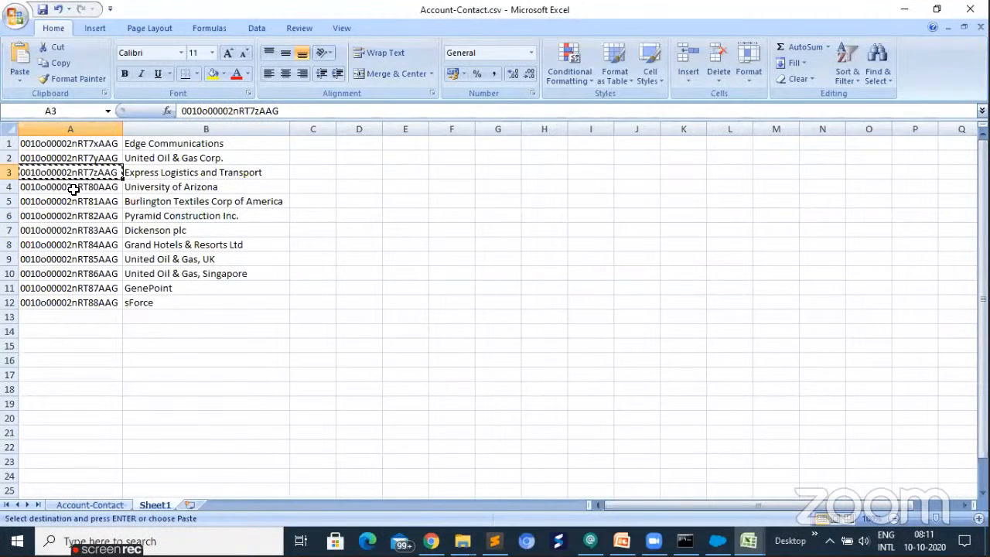
{"action": "left_click", "coordinate": [73, 190]}
{"action": "key", "text": "ctrl+Page_Up"}
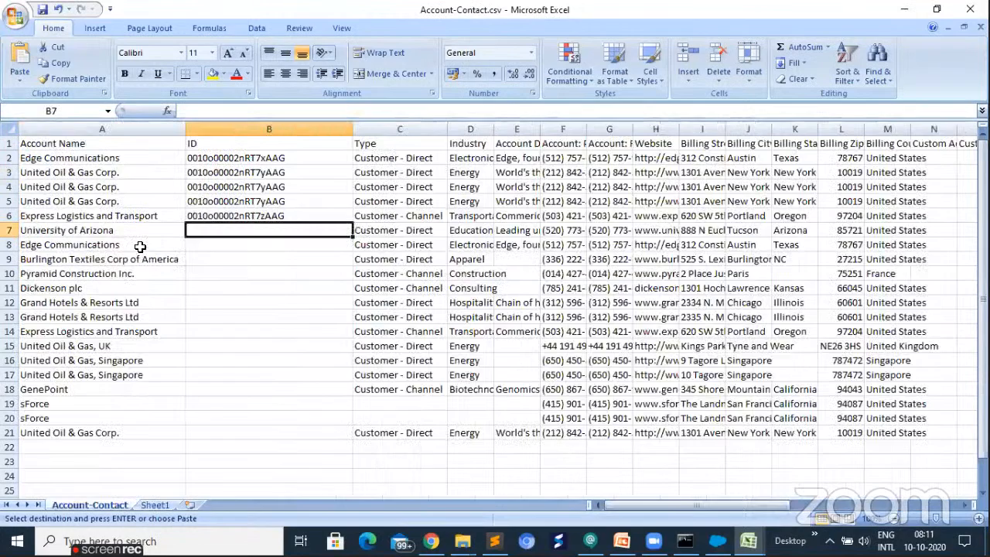
{"action": "key", "text": "ctrl+v"}
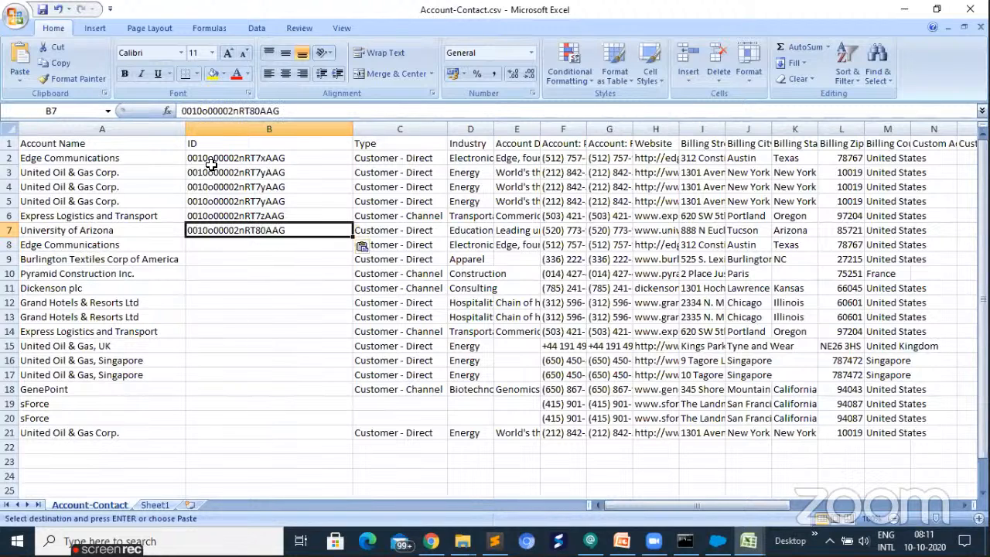
- Reuse the Edge Communications ID from cell B2 for the repeated Edge Communications row in cell B8
{"action": "left_click", "coordinate": [215, 159]}
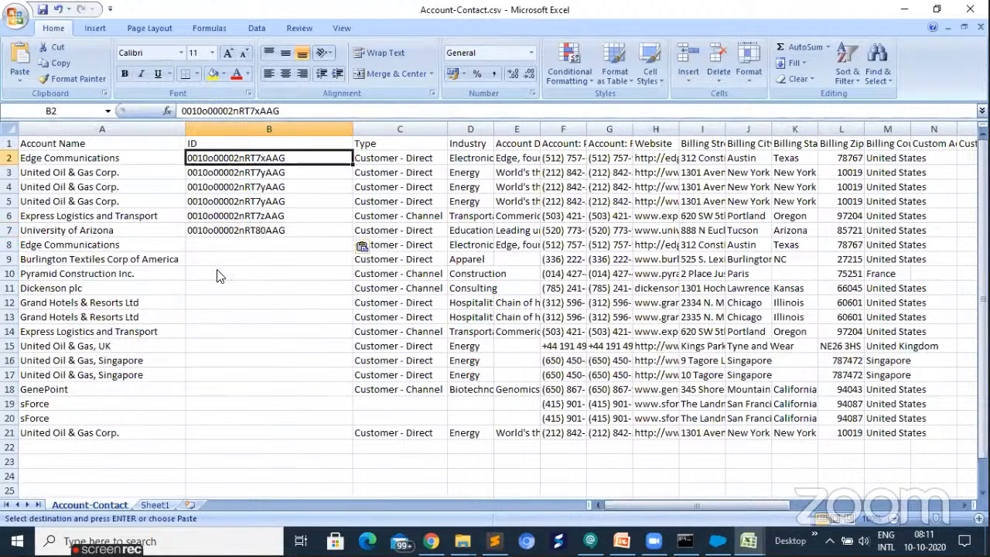
{"action": "key", "text": "ctrl+c"}
{"action": "left_click", "coordinate": [210, 243]}
{"action": "key", "text": "ctrl+v"}
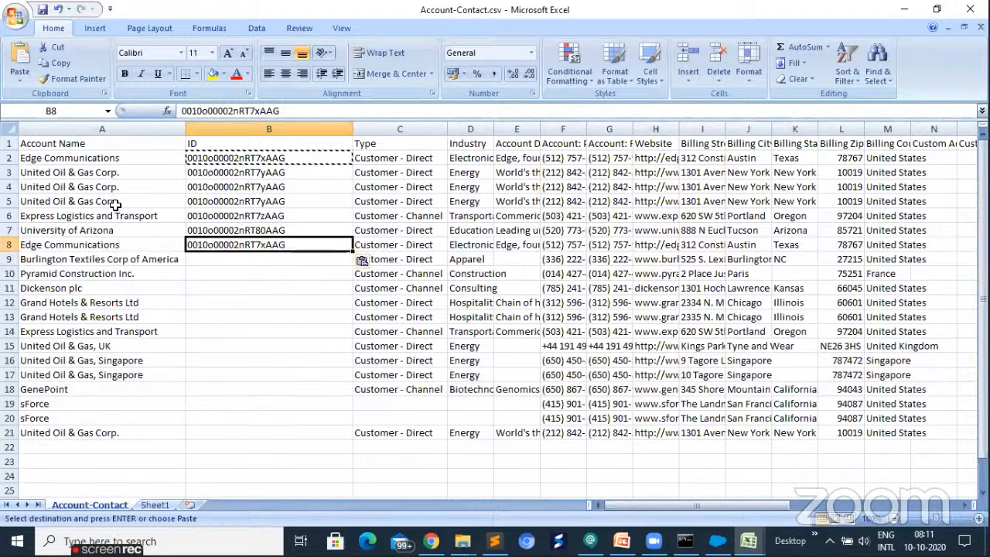
- Copy the Burlington Textiles Corp of America ID from Sheet1 into cell B9 of the Account-Contact sheet
{"action": "key", "text": "ctrl+Page_Down"}
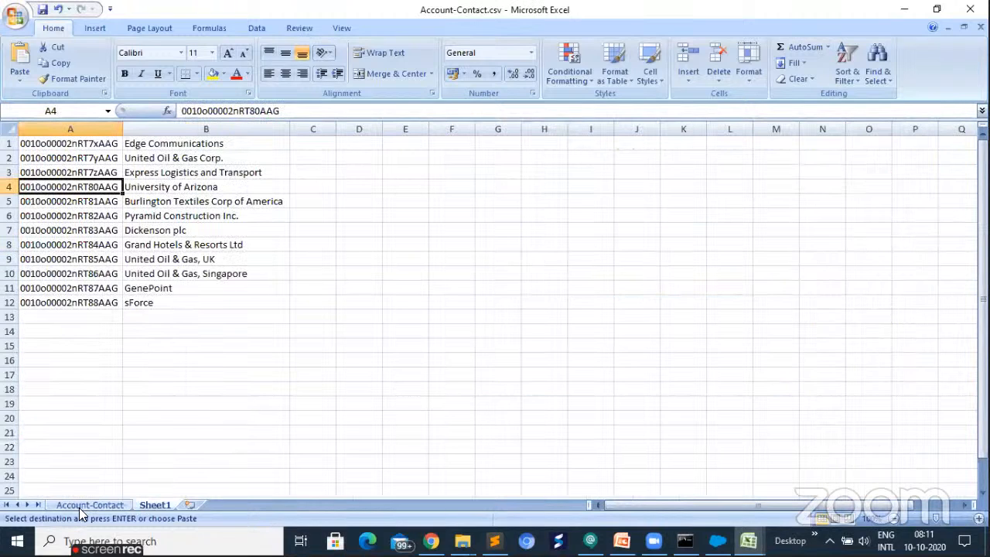
{"action": "key", "text": "Down"}
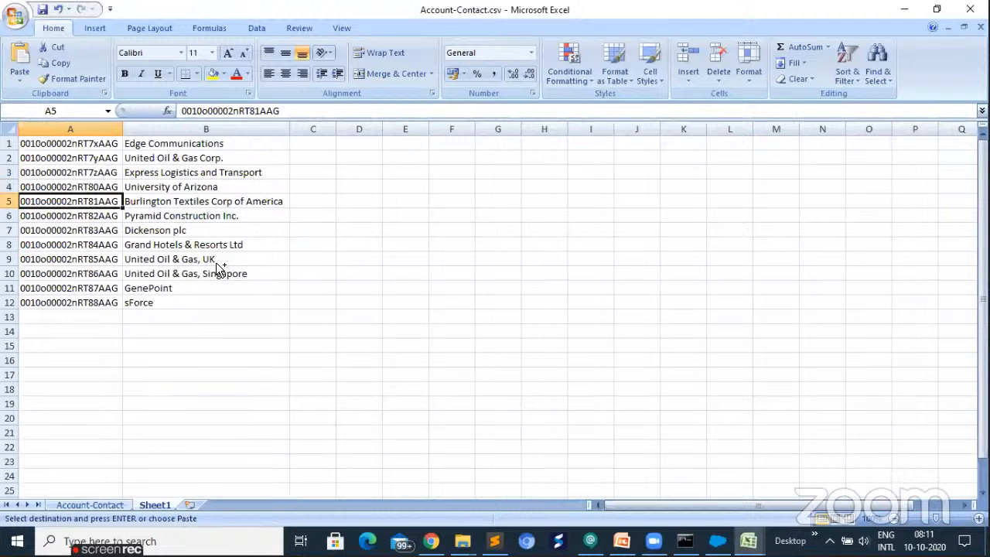
{"action": "key", "text": "ctrl+Page_Up"}
{"action": "key", "text": "ctrl+v"}
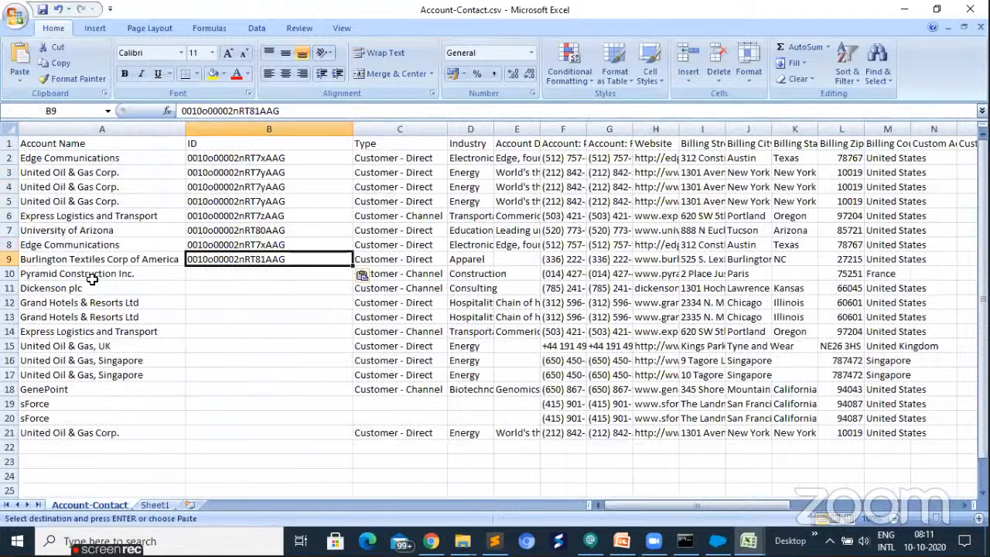
- Copy the Pyramid Construction Inc. ID from Sheet1 into cell B10 of the Account-Contact sheet
{"action": "key", "text": "ctrl+Page_Down"}
{"action": "left_click", "coordinate": [95, 217]}
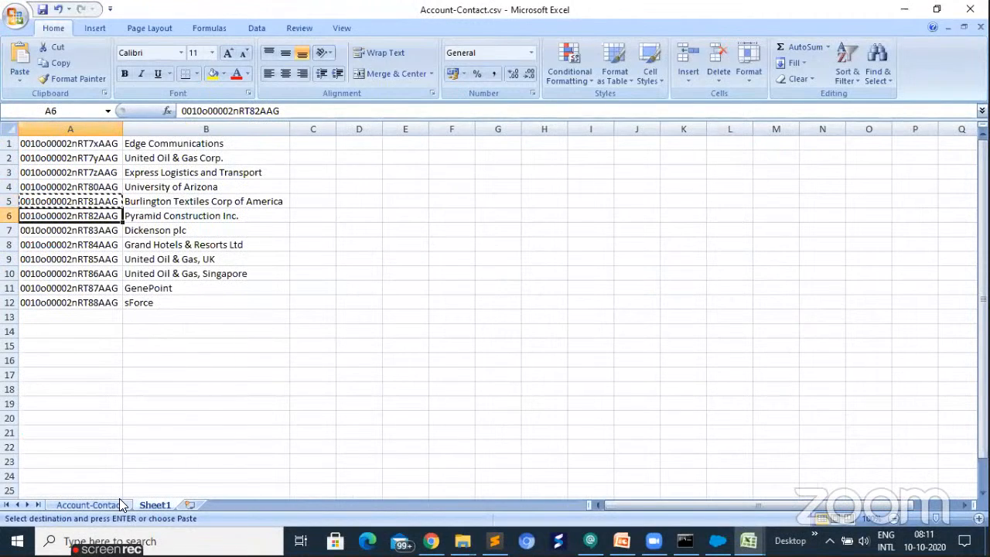
{"action": "key", "text": "ctrl+Page_Up"}
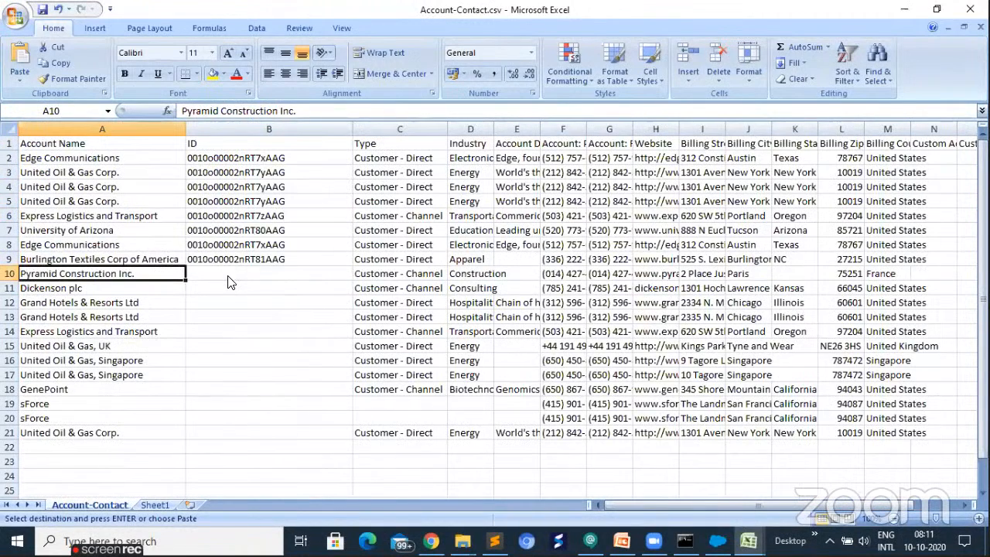
{"action": "left_click", "coordinate": [228, 282]}
{"action": "key", "text": "ctrl+v"}
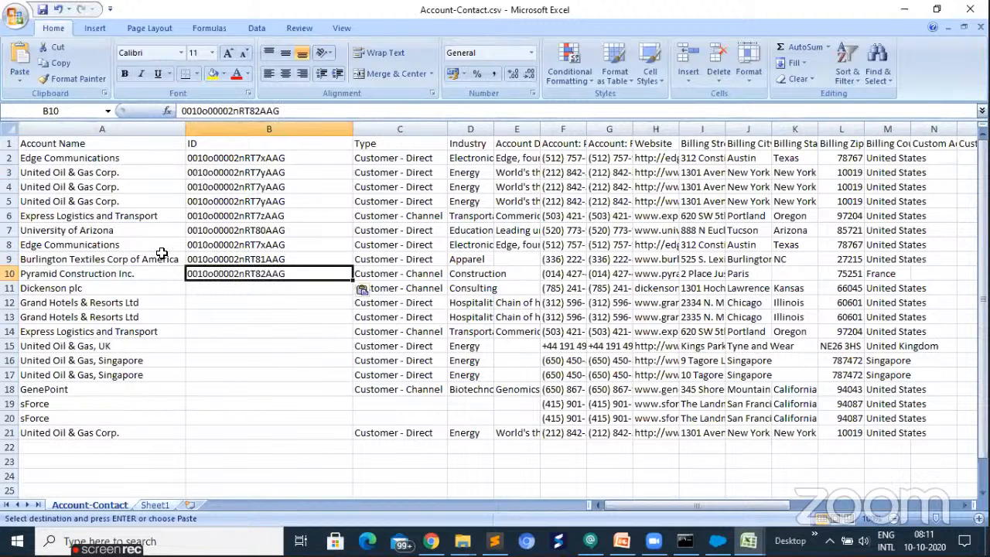
- Copy the Dickenson plc ID from Sheet1 into cell B11 of the Account-Contact sheet
{"action": "key", "text": "ctrl+Page_Down"}
{"action": "left_click", "coordinate": [93, 230]}
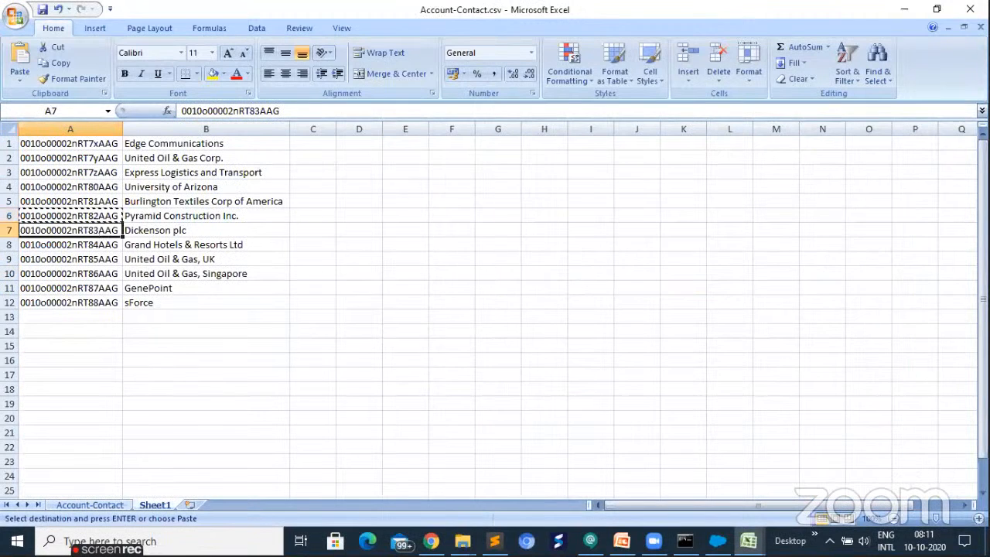
{"action": "key", "text": "ctrl+c"}
{"action": "left_click", "coordinate": [90, 506]}
{"action": "key", "text": "ctrl+v"}
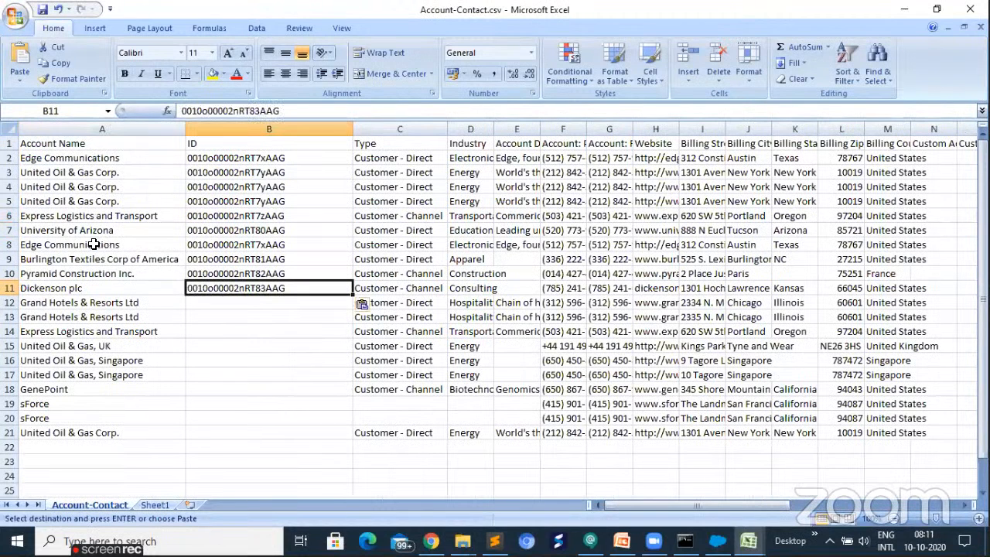
- Copy the Grand Hotels & Resorts Ltd ID from Sheet1 into cells B12 and B13 of the Account-Contact sheet
{"action": "key", "text": "ctrl+Page_Down"}
{"action": "key", "text": "Down"}
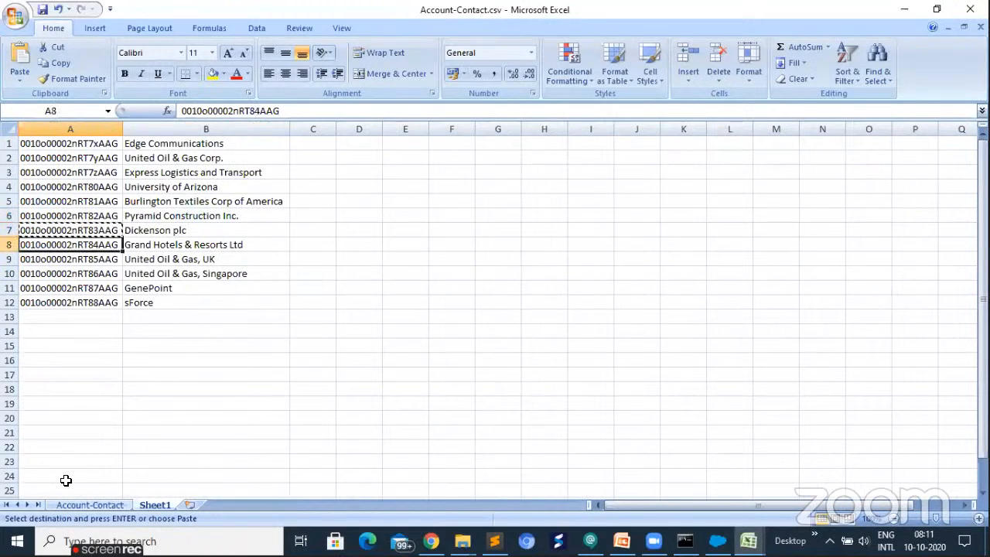
{"action": "key", "text": "ctrl+Page_Up"}
{"action": "key", "text": "Down"}
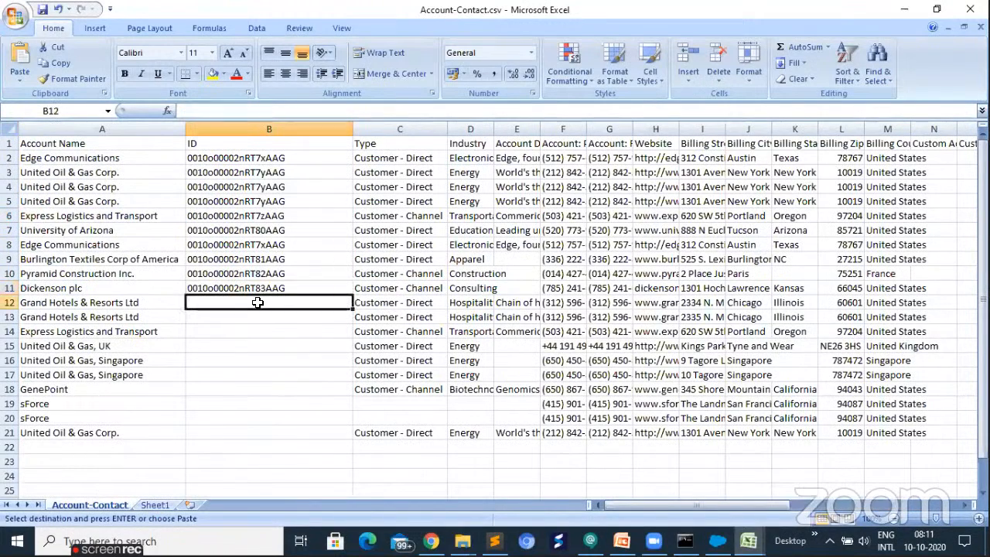
{"action": "key", "text": "shift+Down"}
{"action": "key", "text": "ctrl+v"}
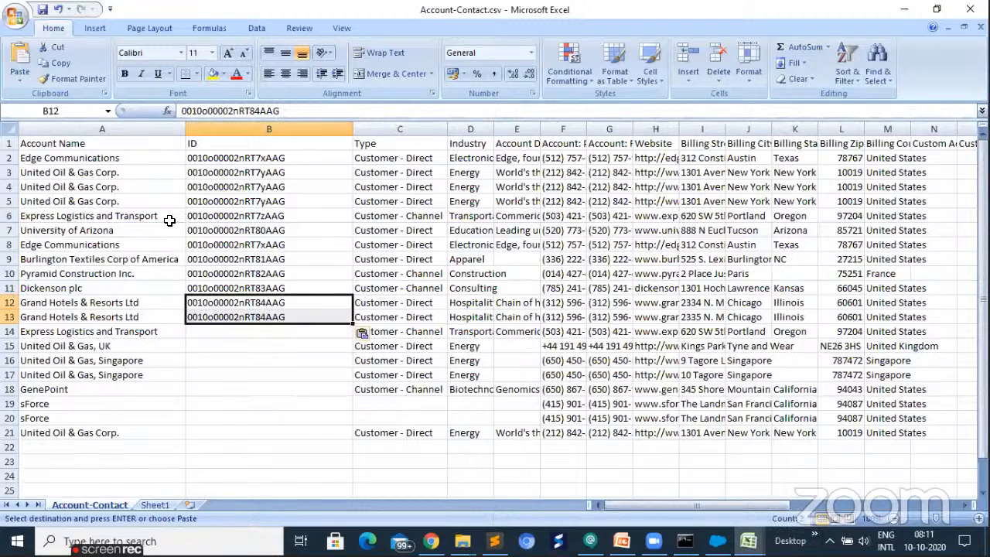
- Reuse the Express Logistics and Transport ID from cell B6 for the repeated row in cell B14
{"action": "left_click", "coordinate": [239, 217]}
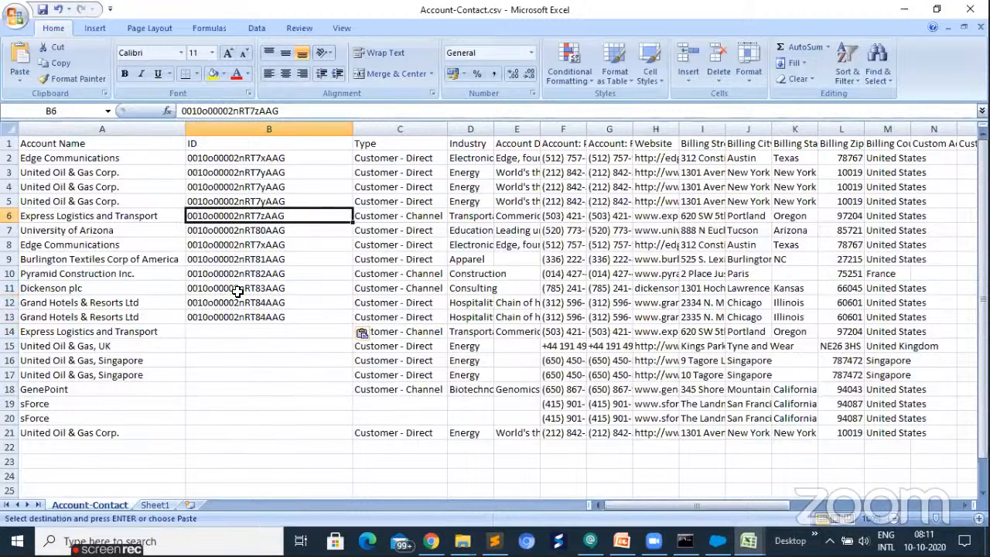
{"action": "key", "text": "ctrl+c"}
{"action": "left_click", "coordinate": [200, 331]}
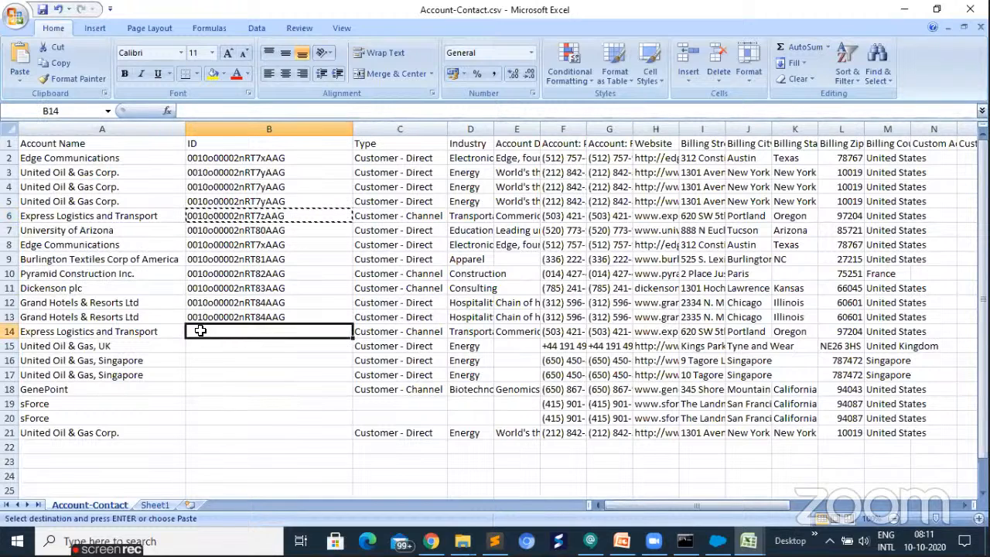
{"action": "key", "text": "ctrl+v"}
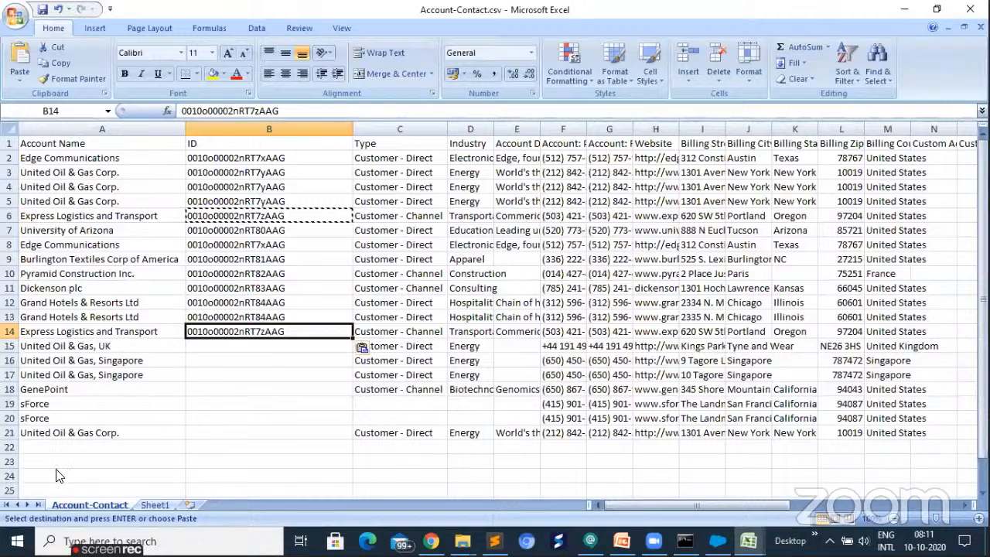
- Copy the United Oil & Gas, UK ID from Sheet1 into cell B15 of the Account-Contact sheet
{"action": "left_click", "coordinate": [82, 347]}
{"action": "key", "text": "ctrl+Page_Down"}
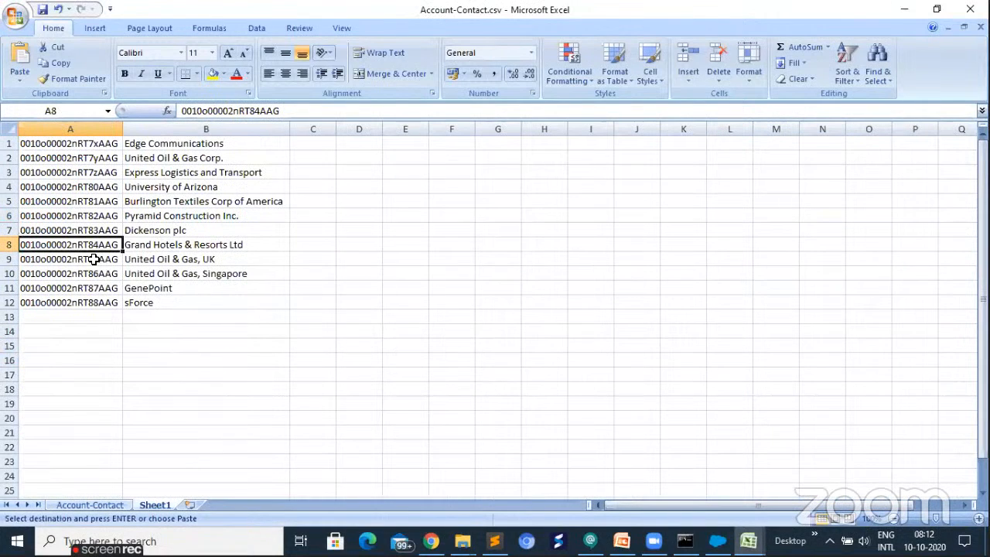
{"action": "key", "text": "Down"}
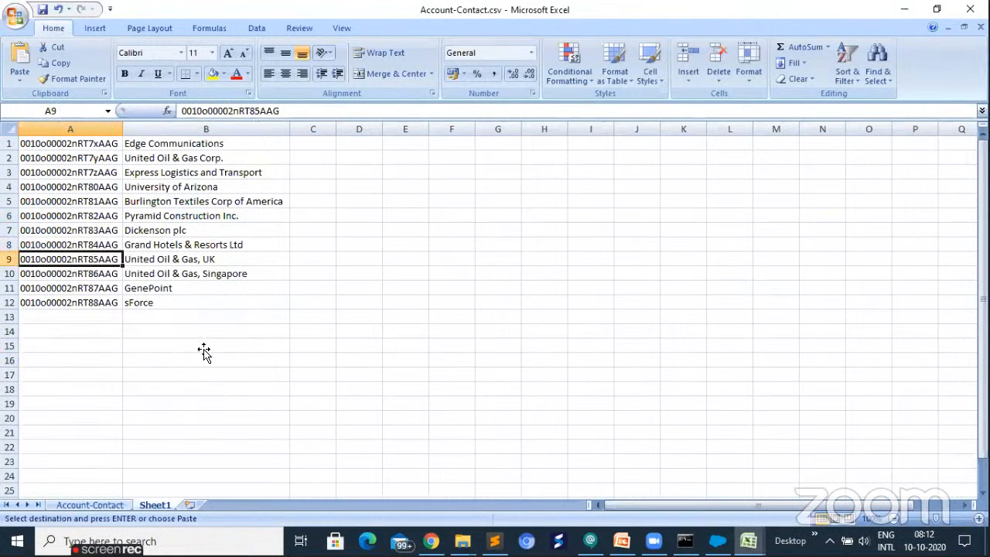
{"action": "key", "text": "ctrl+Page_Up"}
{"action": "left_click", "coordinate": [204, 349]}
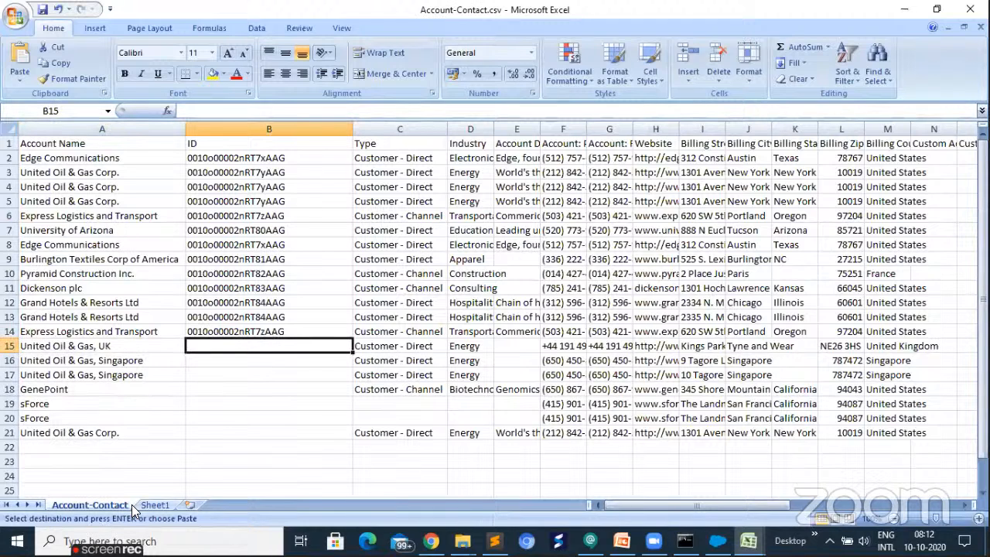
{"action": "key", "text": "ctrl+v"}
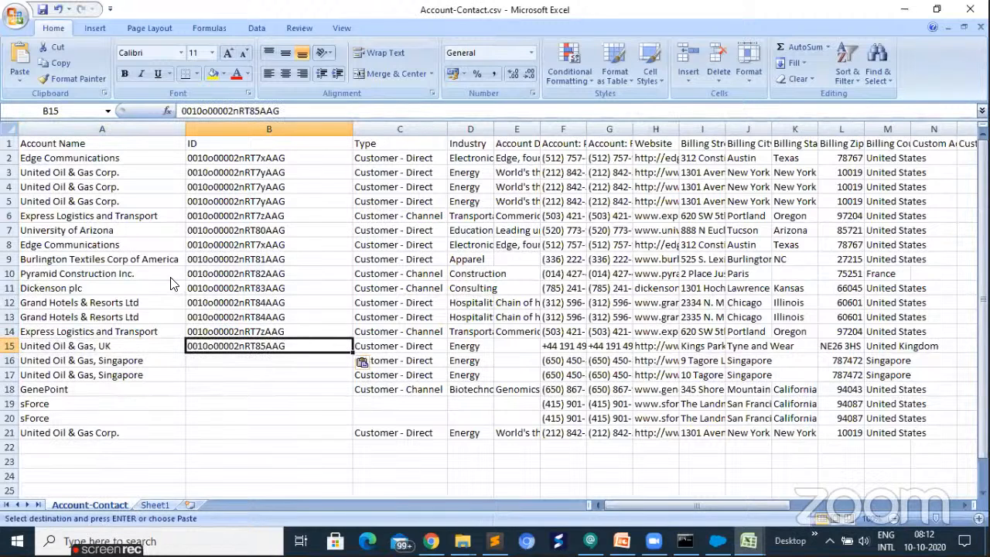
- Copy the United Oil & Gas, Singapore entry in Sheet1 cell B10 into cells B16 and B17 of the Account-Contact sheet
{"action": "key", "text": "ctrl+Page_Down"}
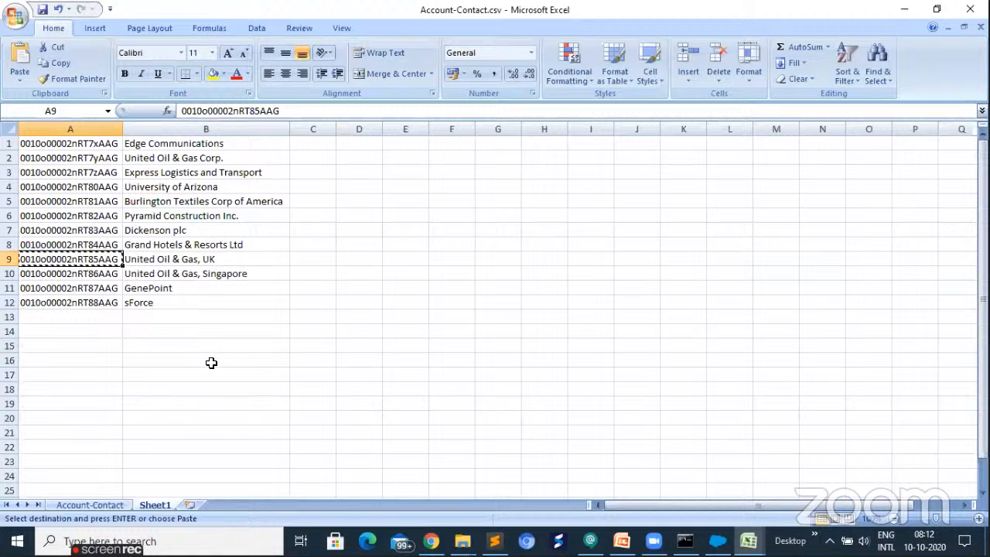
{"action": "key", "text": "Down"}
{"action": "key", "text": "Right"}
{"action": "key", "text": "ctrl+c"}
{"action": "key", "text": "ctrl+Page_Up"}
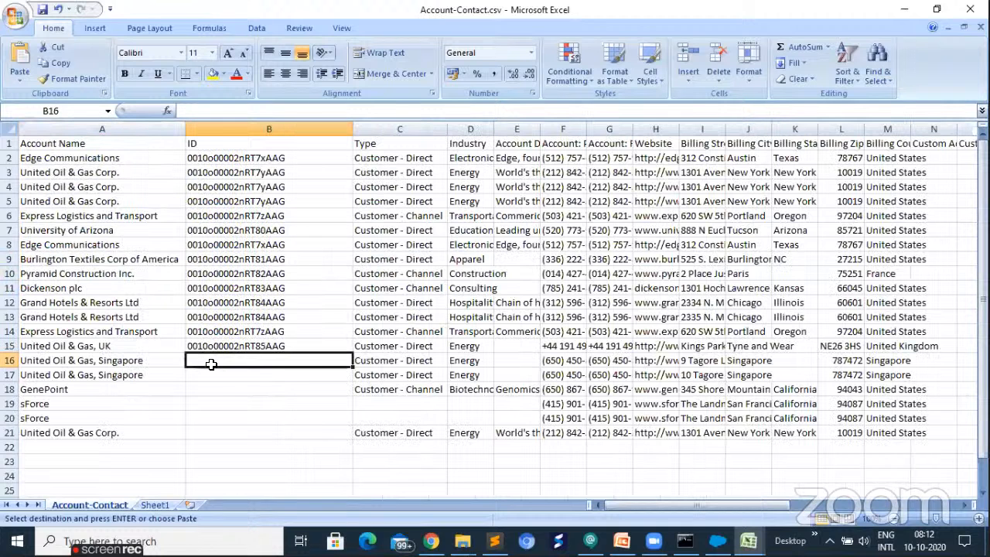
{"action": "key", "text": "shift+Down"}
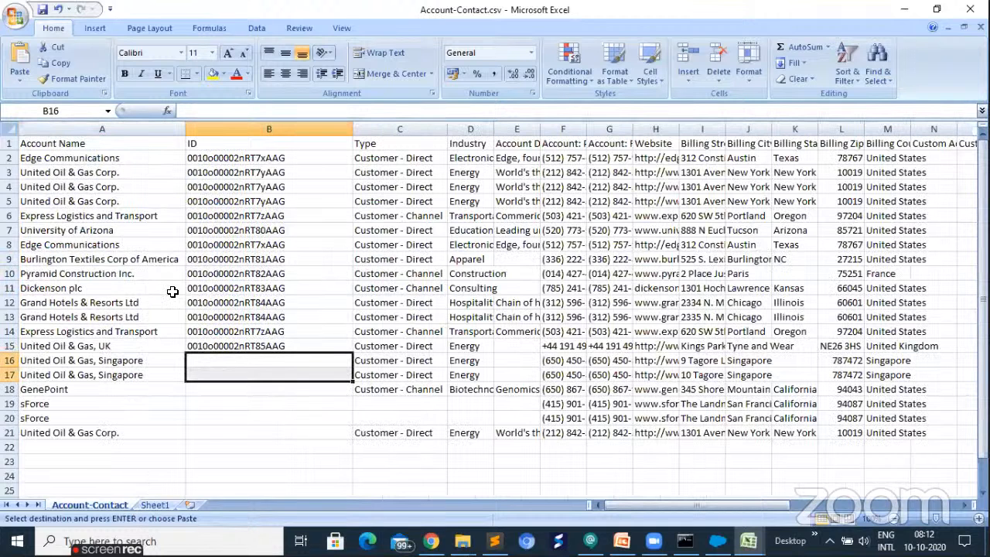
{"action": "key", "text": "ctrl+v"}
- Copy the GenePoint name in Sheet1 cell B11 into cell B18 of the Account-Contact sheet
{"action": "key", "text": "ctrl+Page_Down"}
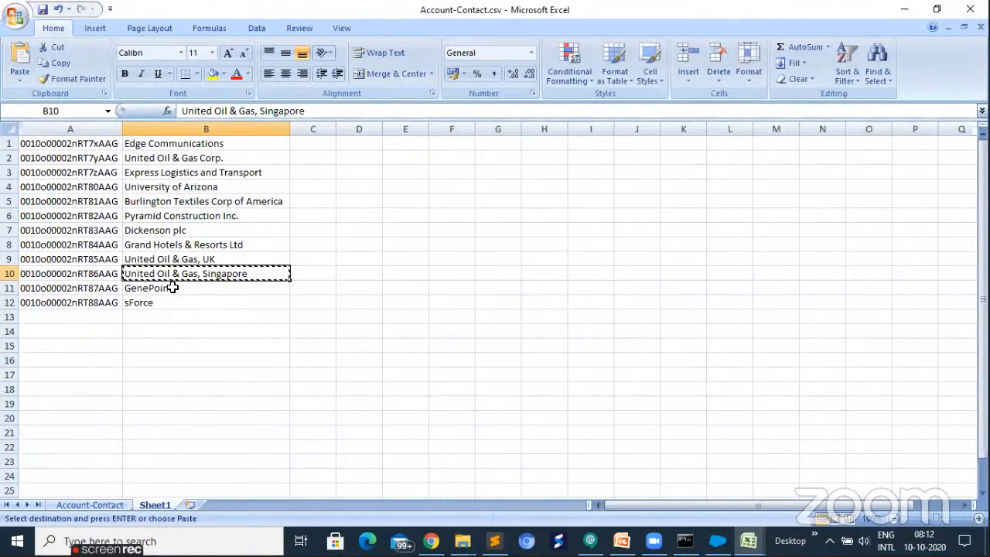
{"action": "left_click", "coordinate": [172, 300]}
{"action": "key", "text": "Up"}
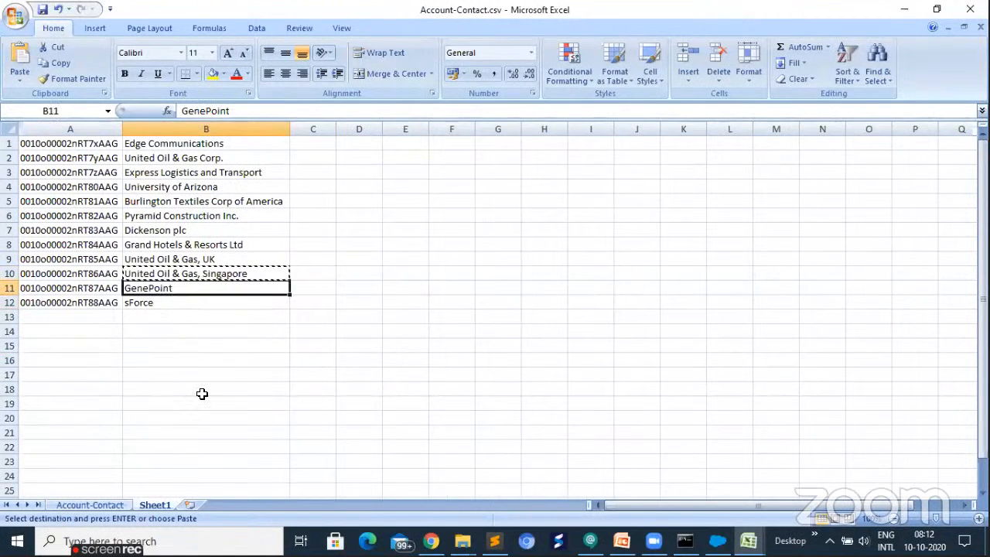
{"action": "key", "text": "ctrl+Page_Up"}
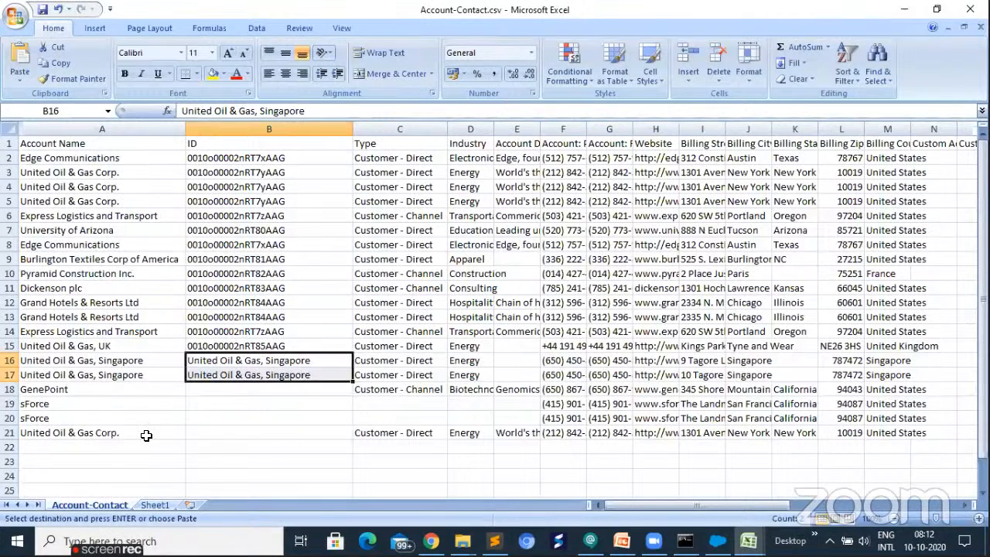
{"action": "key", "text": "Down"}
{"action": "key", "text": "Down"}
{"action": "key", "text": "ctrl+v"}
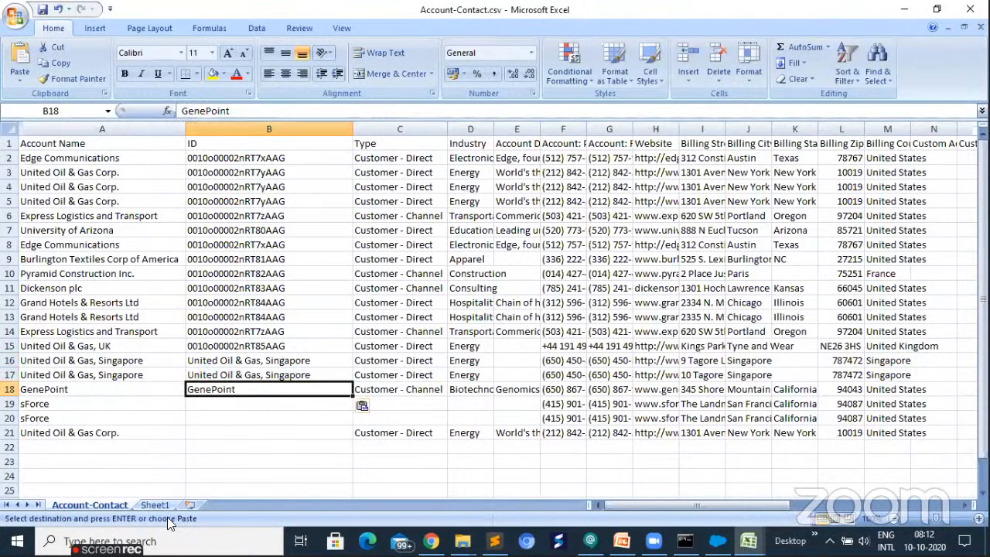
- Copy the GenePoint ID in Sheet1 cell A11 into cell B18 of the Account-Contact sheet
{"action": "key", "text": "ctrl+Page_Down"}
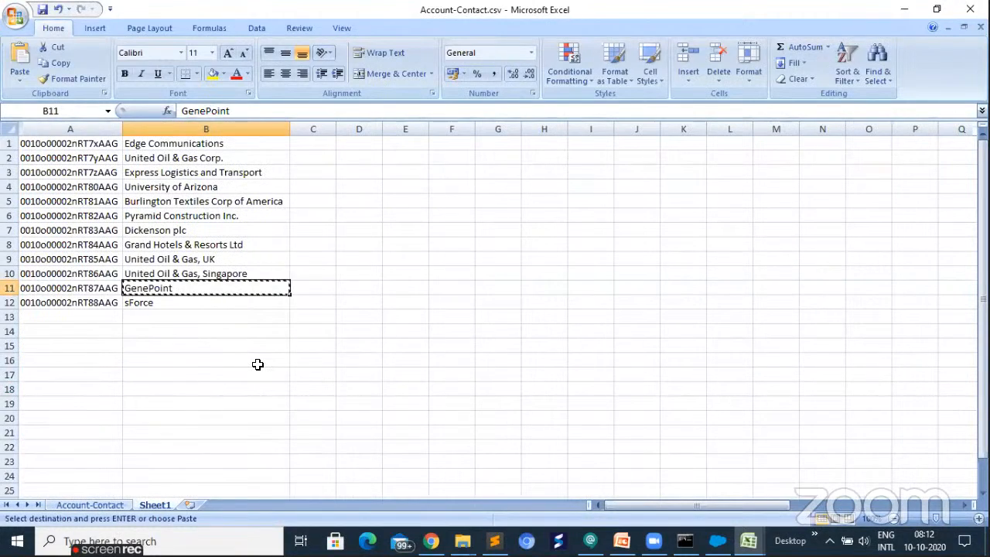
{"action": "key", "text": "Left"}
{"action": "key", "text": "ctrl+c"}
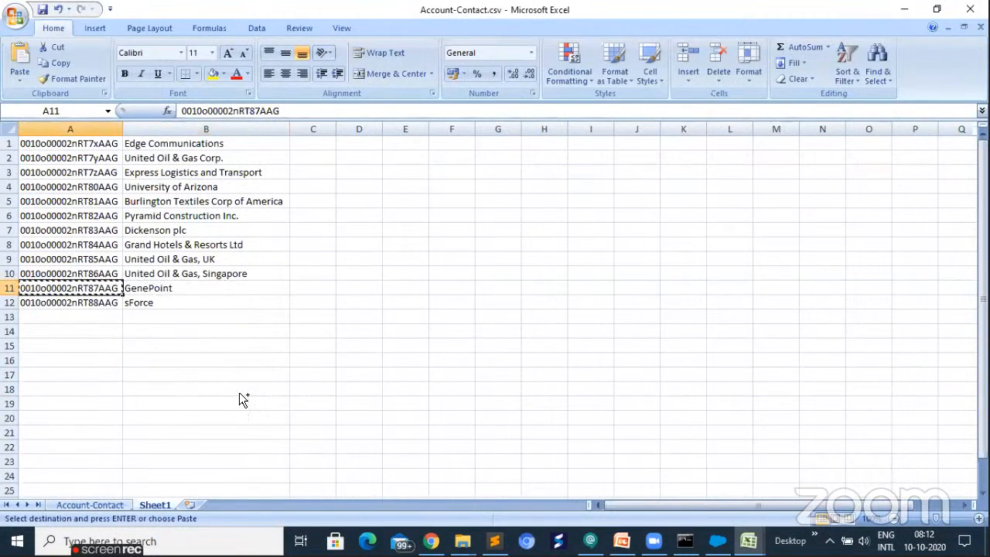
{"action": "key", "text": "ctrl+Page_Up"}
{"action": "key", "text": "ctrl+v"}
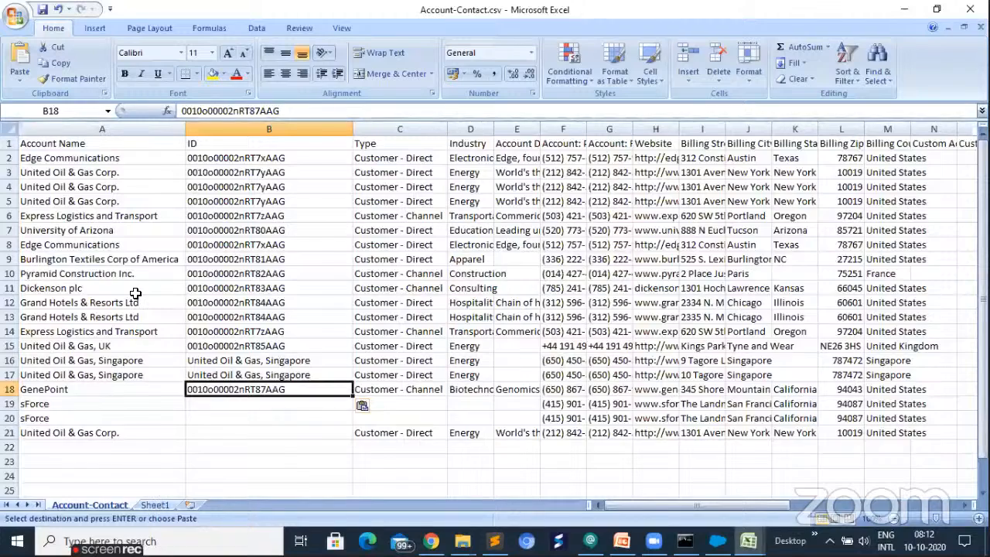
- Copy the sForce ID from Sheet1 into cells B19 and B20 of the Account-Contact sheet
{"action": "key", "text": "ctrl+Page_Down"}
{"action": "key", "text": "Down"}
{"action": "key", "text": "ctrl+c"}
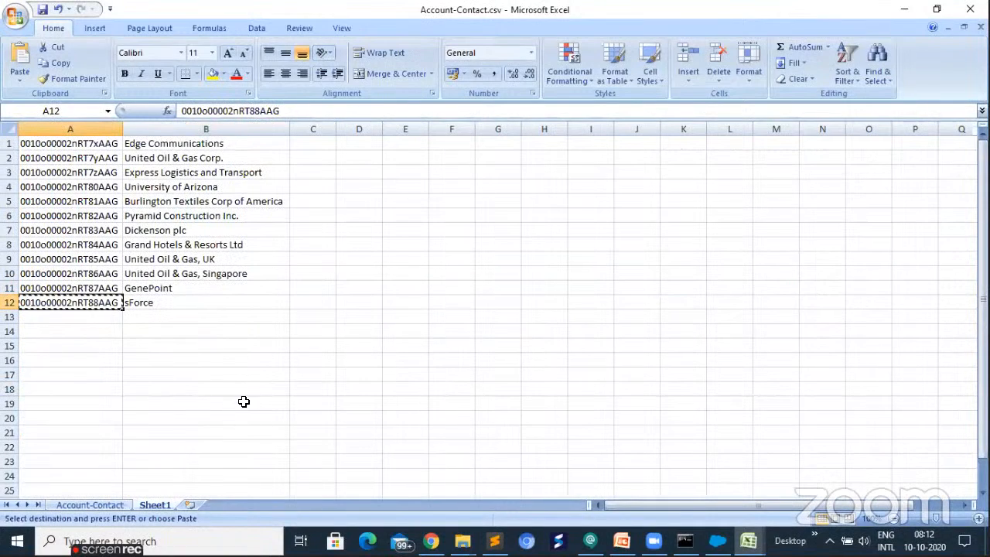
{"action": "key", "text": "ctrl+Page_Up"}
{"action": "left_click_drag", "start_coordinate": [243, 402], "coordinate": [244, 417]}
{"action": "key", "text": "ctrl+v"}
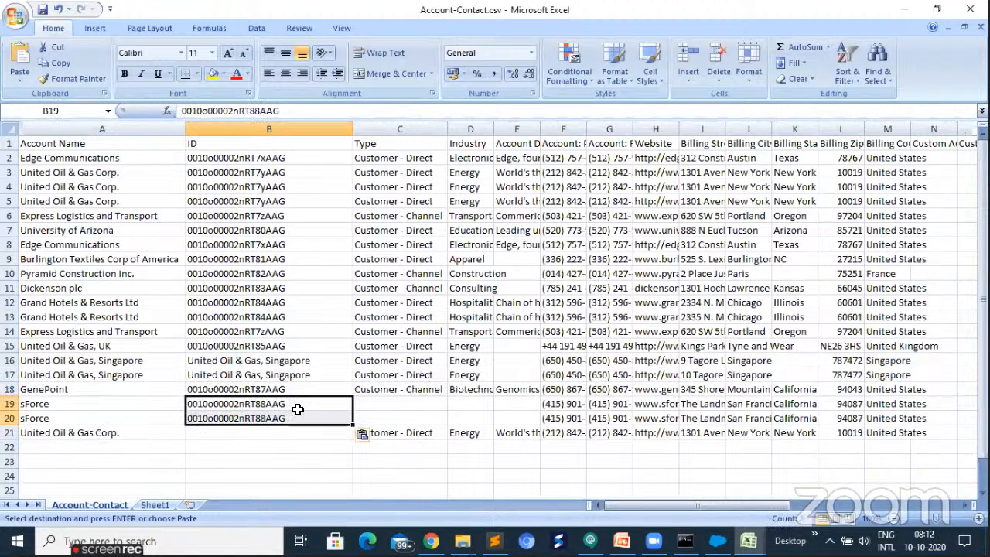
- Reuse the United Oil & Gas Corp. ID from cell B5 for the repeated row in cell B21
{"action": "left_click", "coordinate": [263, 201]}
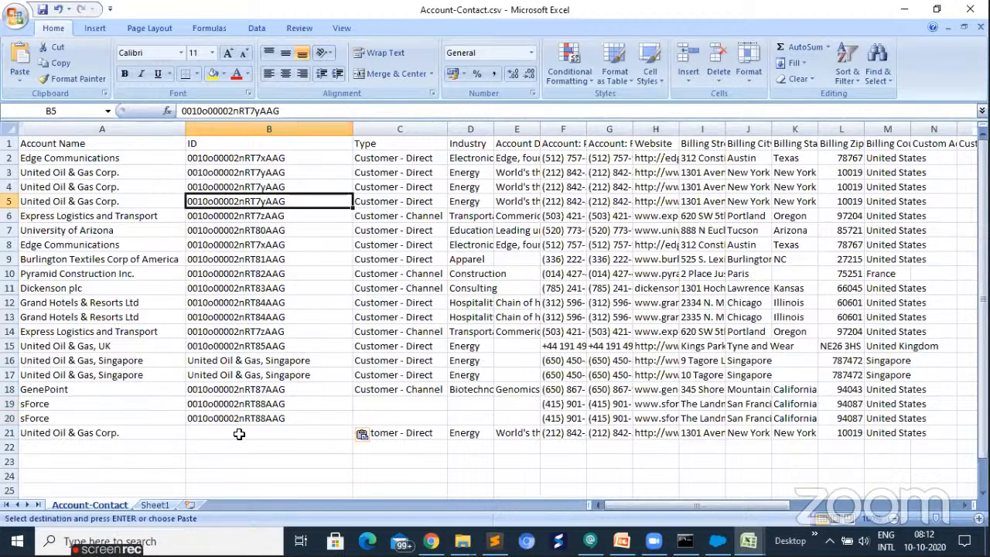
{"action": "key", "text": "ctrl+c"}
{"action": "left_click", "coordinate": [298, 435]}
{"action": "key", "text": "ctrl+v"}
{"action": "left_click", "coordinate": [282, 475]}
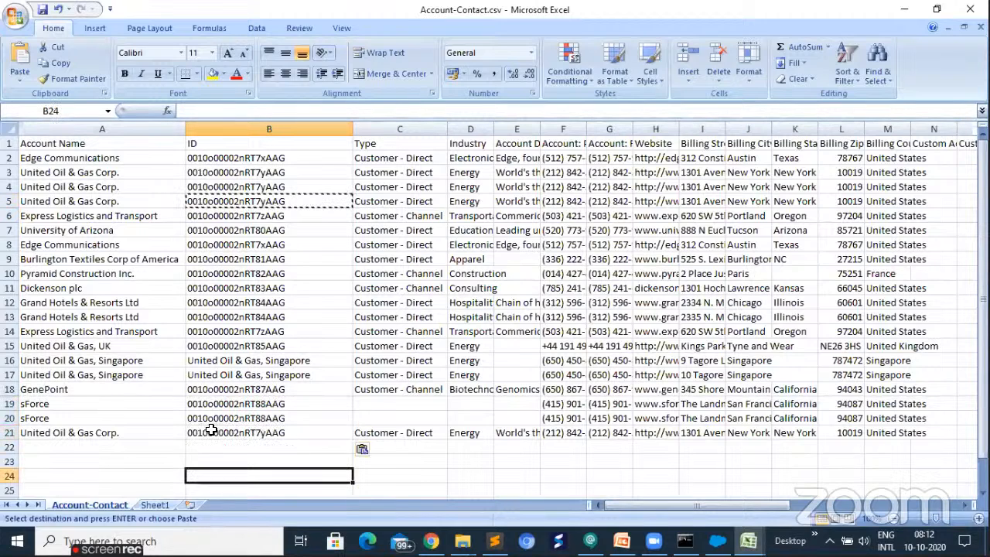
- Delete Sheet1 with the helper ID list from the workbook
{"action": "right_click", "coordinate": [154, 505]}
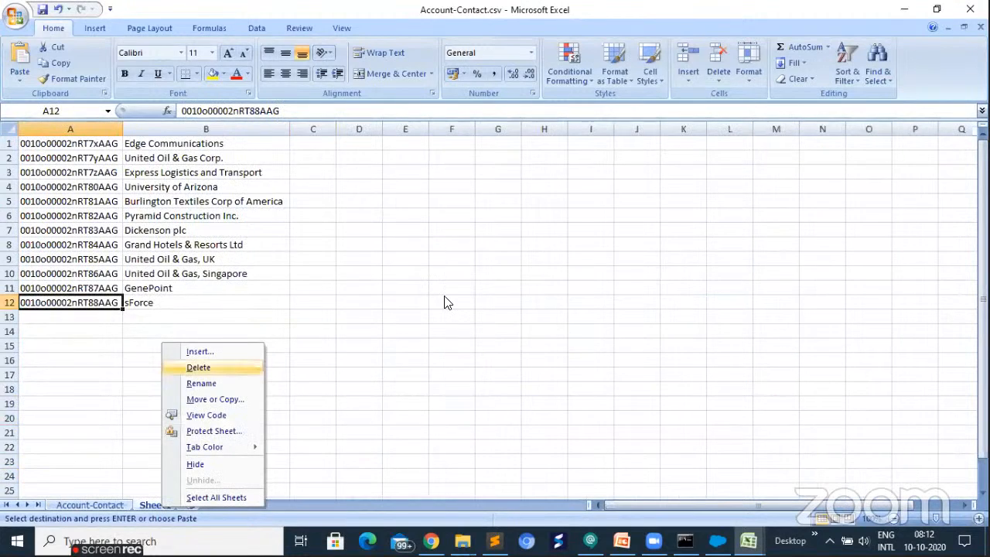
{"action": "key", "text": "Return"}
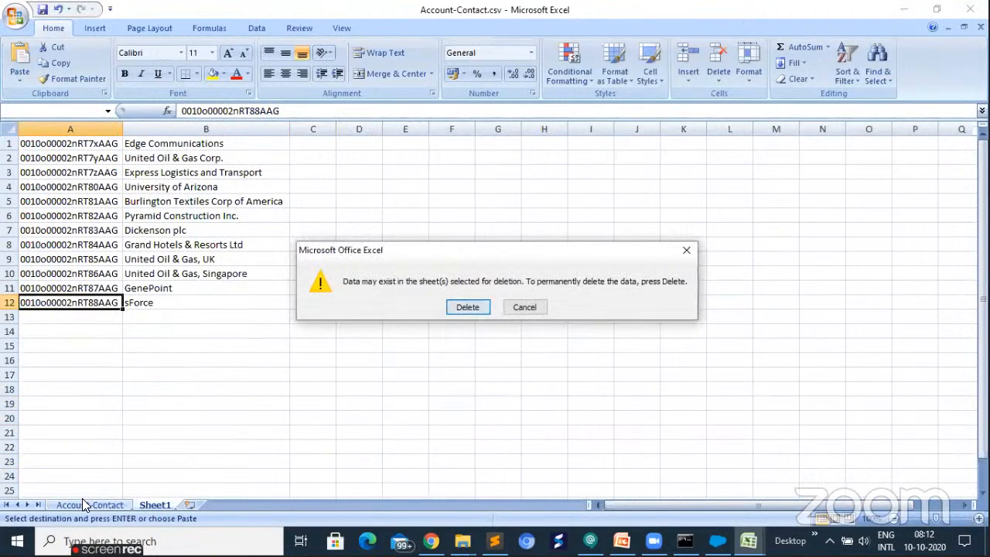
{"action": "key", "text": "Return"}
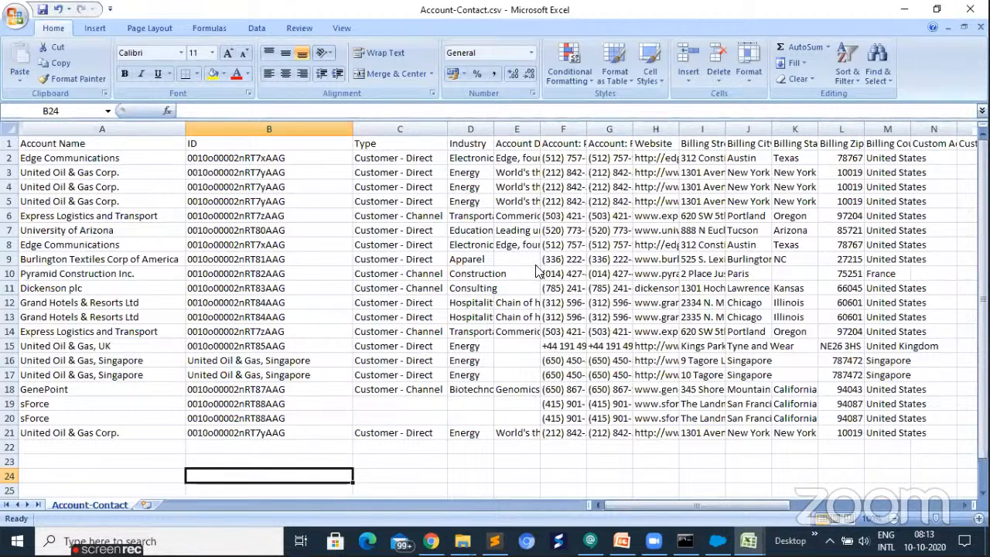
{"action": "left_click", "coordinate": [971, 10]}
{"action": "key", "text": "n"}
- Copy the United Oil & Gas, Singapore ID from cell A11 of success101020080238170.csv into cells B16 and B17 of Account-Contact.csv
{"action": "left_click", "coordinate": [253, 361]}
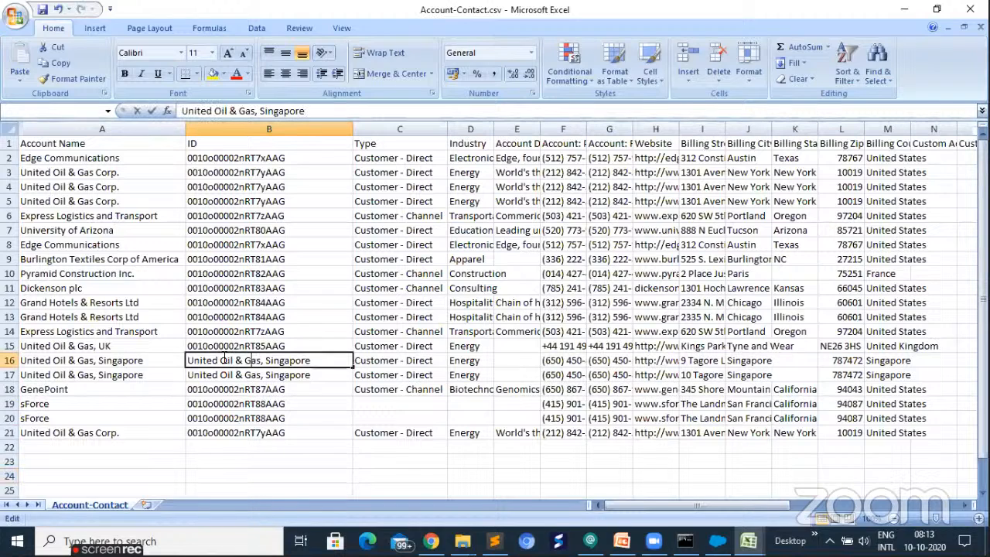
{"action": "key", "text": "F2"}
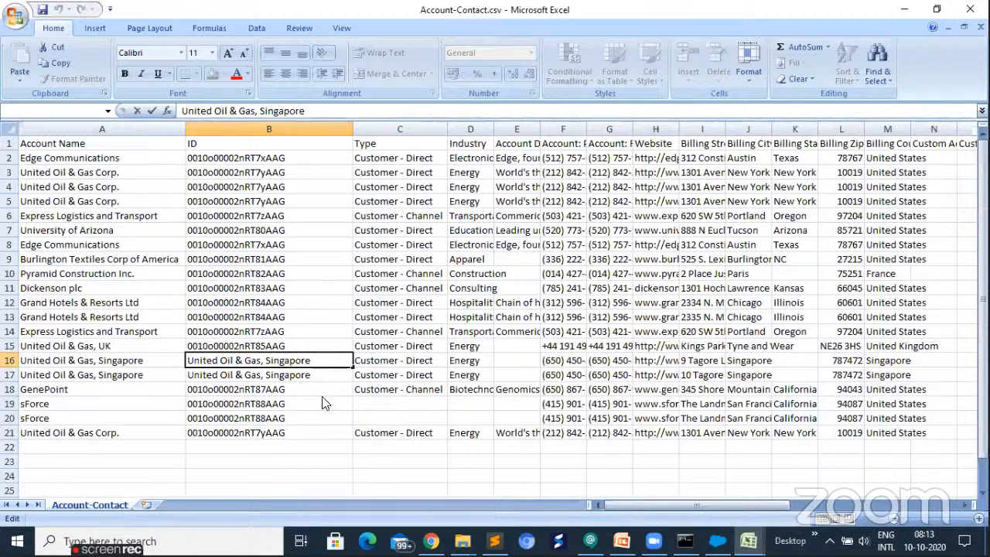
{"action": "mouse_move", "coordinate": [782, 511]}
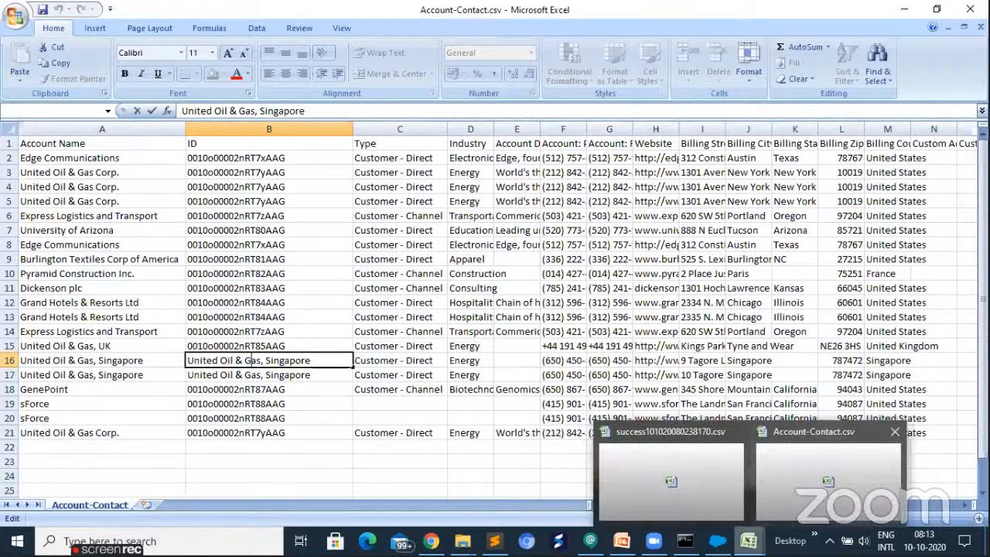
{"action": "key", "text": "Escape"}
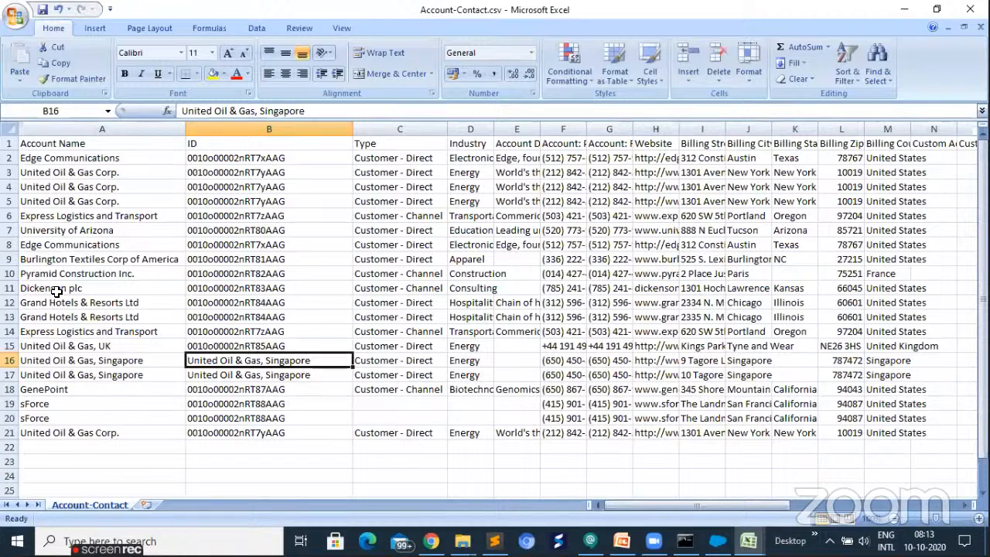
{"action": "key", "text": "ctrl+Tab"}
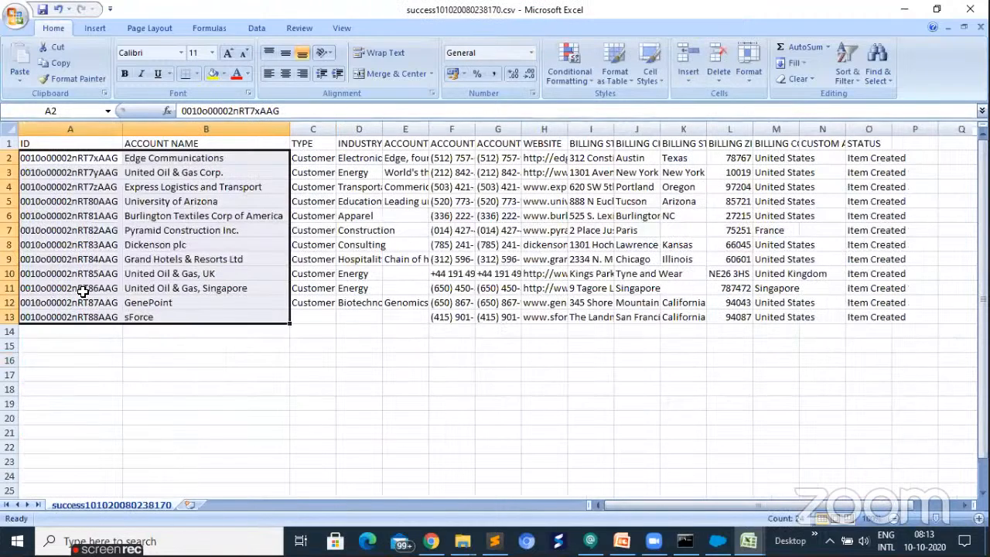
{"action": "left_click", "coordinate": [248, 370]}
{"action": "left_click", "coordinate": [71, 289]}
{"action": "key", "text": "ctrl+c"}
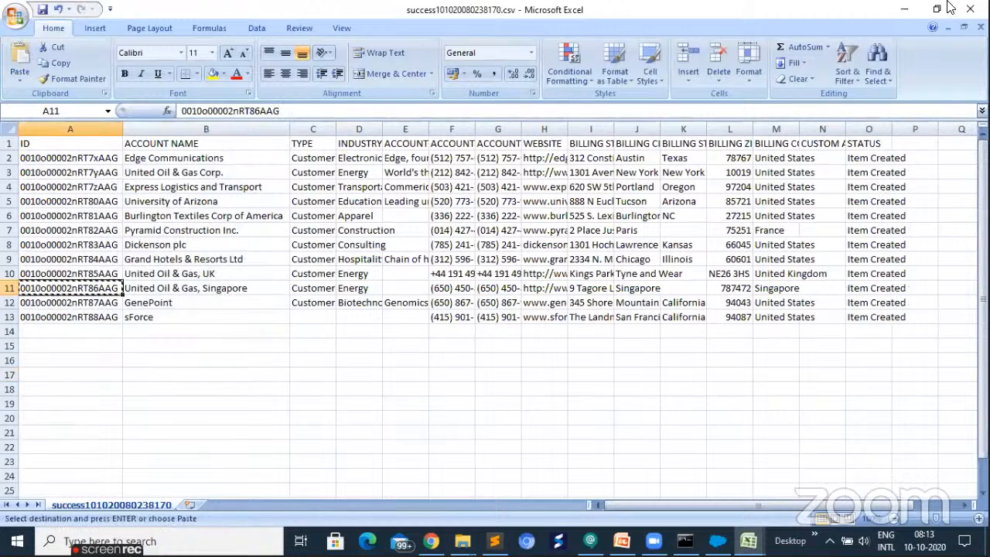
{"action": "left_click", "coordinate": [749, 541]}
{"action": "left_click", "coordinate": [789, 483]}
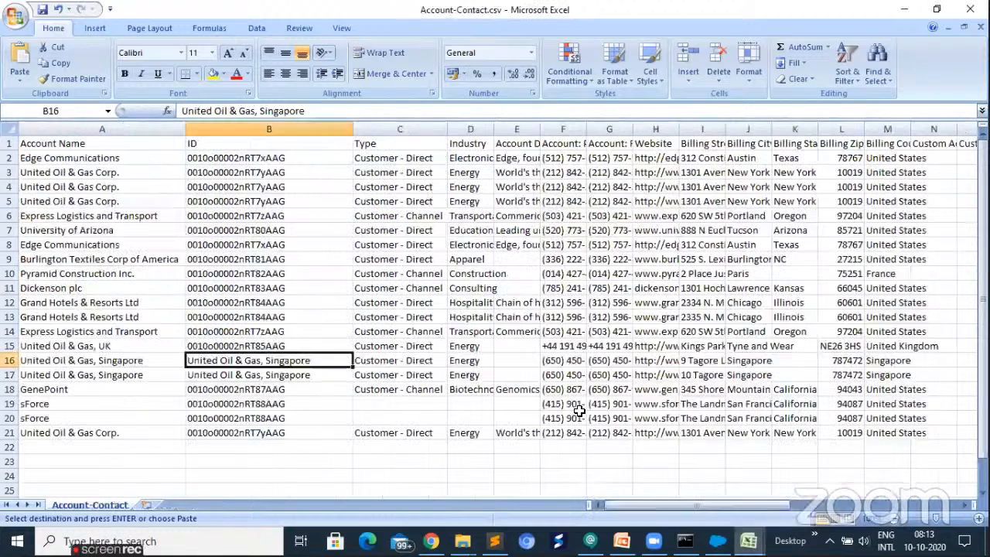
{"action": "key", "text": "shift+Down"}
{"action": "key", "text": "ctrl+v"}
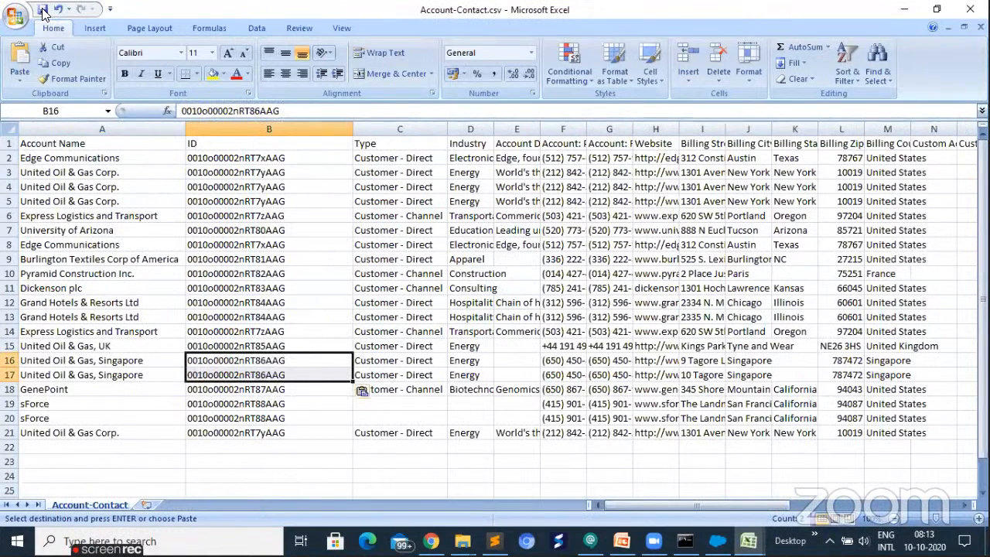
- Save and close Account-Contact.csv in CSV format, and reopen it from the ImportExportData folder to check the saved ID column
{"action": "key", "text": "ctrl+s"}
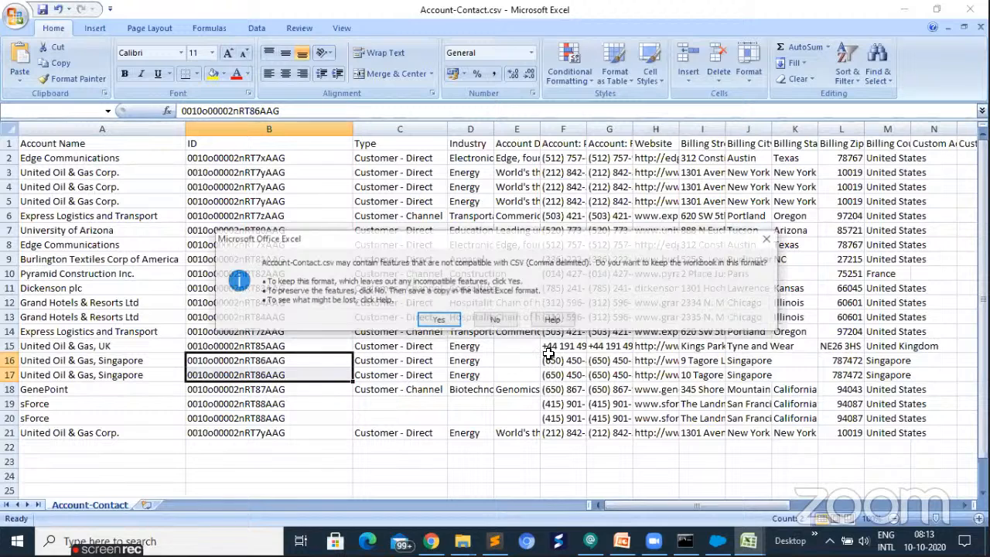
{"action": "left_click", "coordinate": [447, 313]}
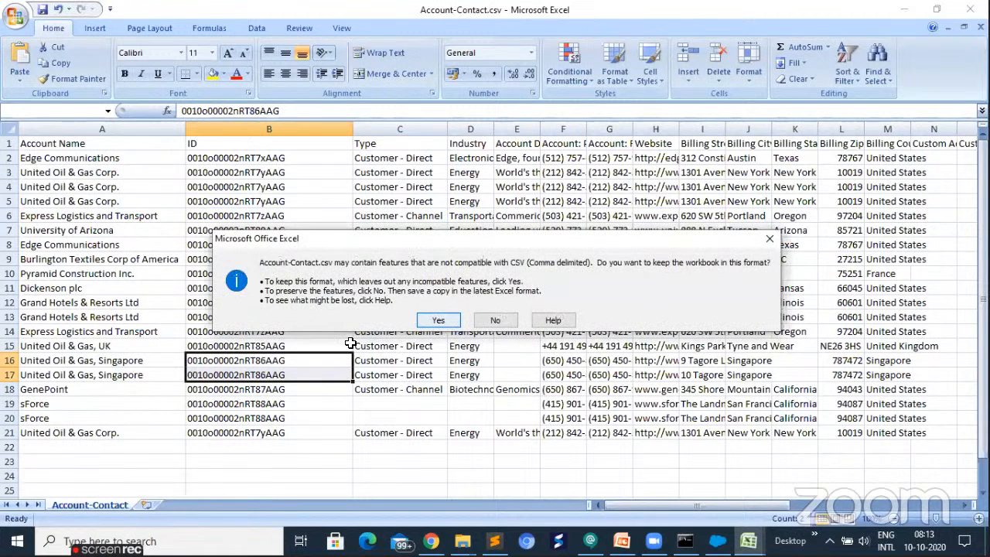
{"action": "key", "text": "Return"}
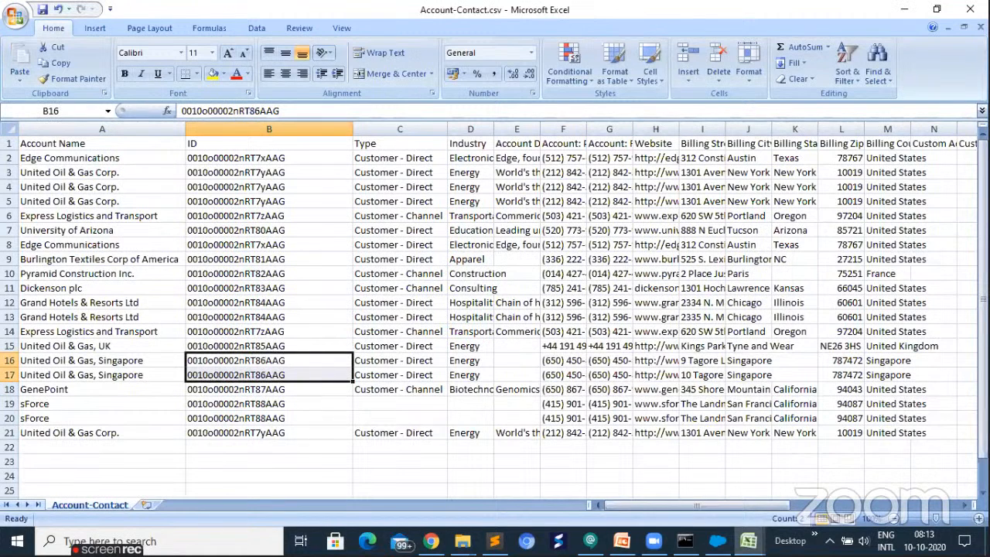
{"action": "left_click", "coordinate": [440, 308]}
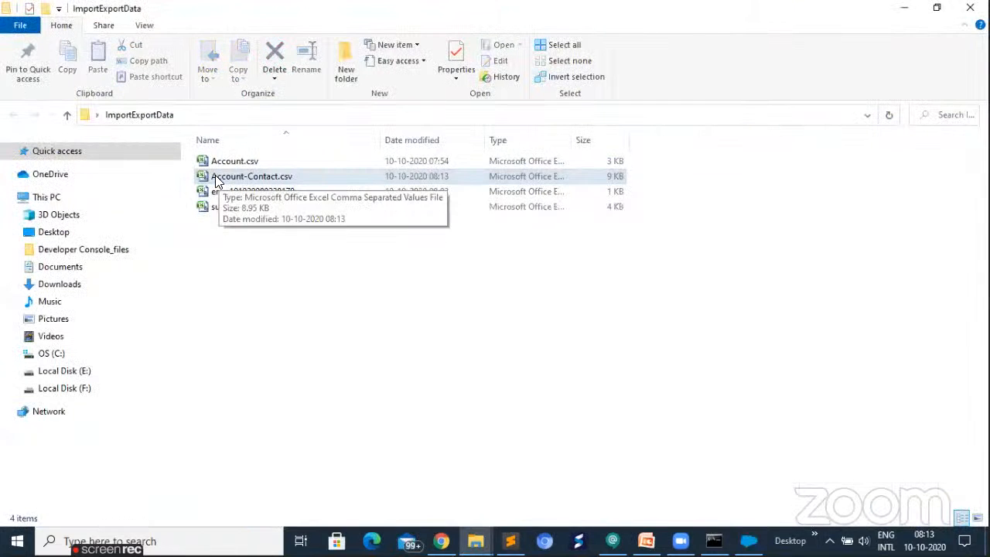
{"action": "double_click", "coordinate": [216, 176]}
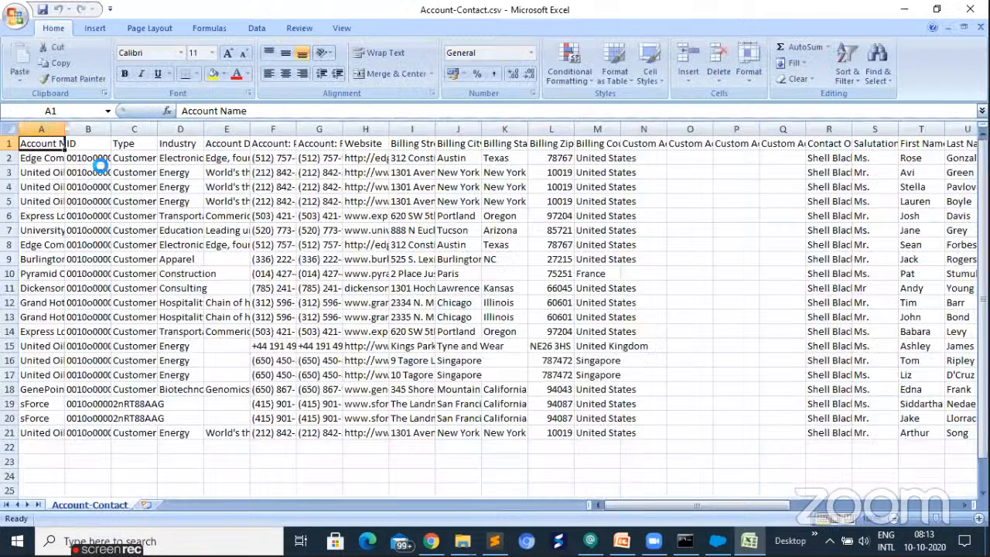
{"action": "left_click", "coordinate": [970, 9]}
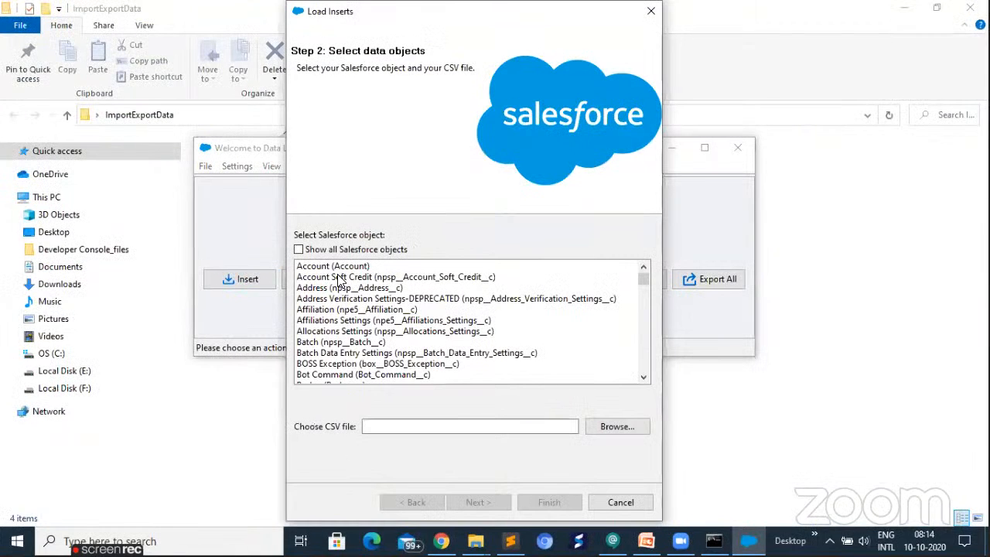
- Set up the insert for the Contact (Contact) object with Account-Contact.csv as the source file and continue to the field mapping
{"action": "scroll", "coordinate": [321, 366], "scroll_direction": "down", "scroll_amount": 1}
{"action": "left_click", "coordinate": [320, 366]}
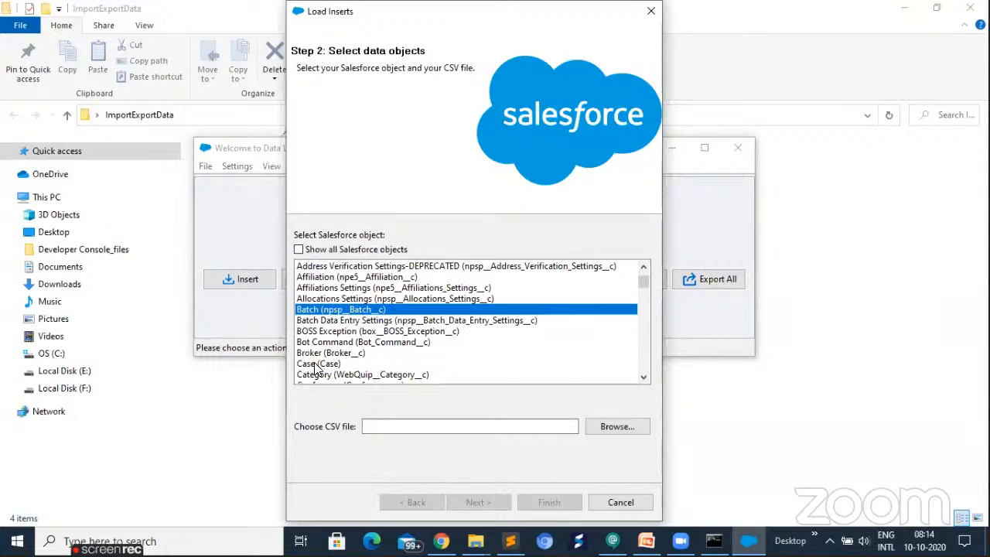
{"action": "scroll", "coordinate": [320, 367], "scroll_direction": "down", "scroll_amount": 1}
{"action": "left_click", "coordinate": [320, 363]}
{"action": "left_click", "coordinate": [622, 428]}
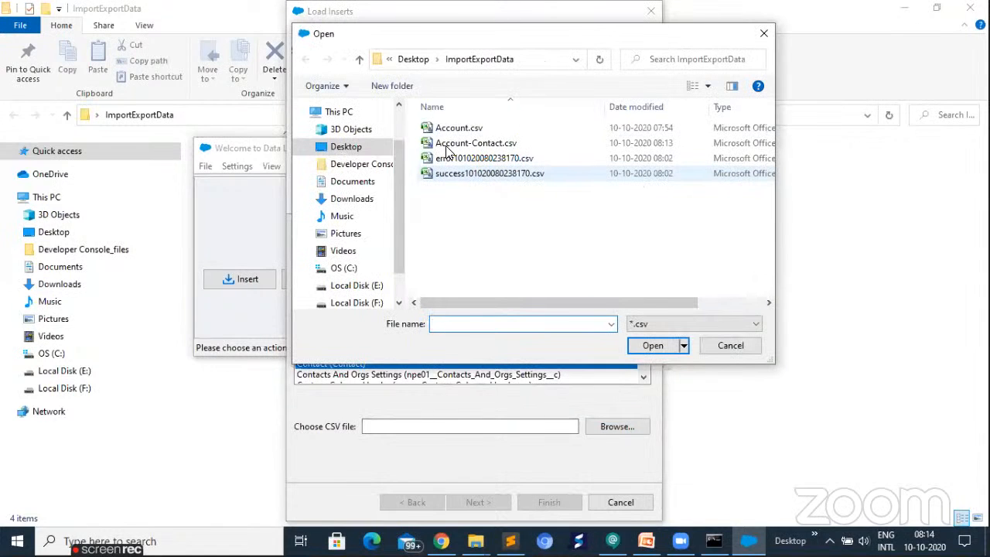
{"action": "left_click", "coordinate": [655, 345]}
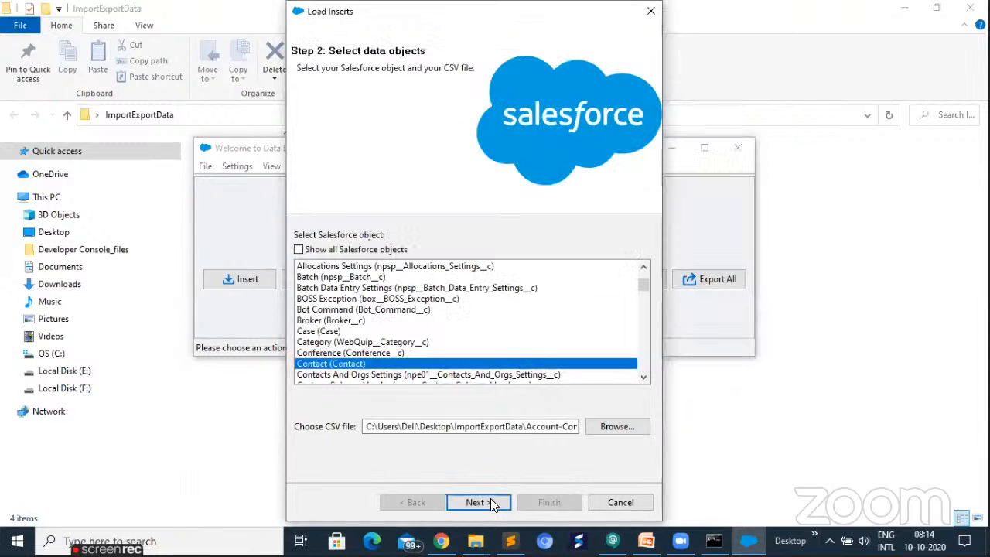
{"action": "left_click", "coordinate": [490, 500]}
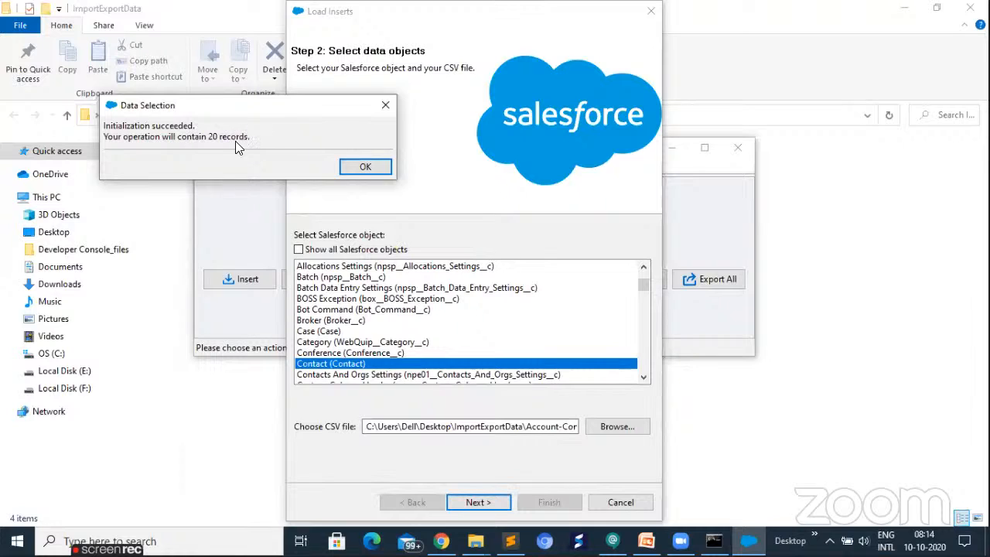
{"action": "left_click", "coordinate": [350, 166]}
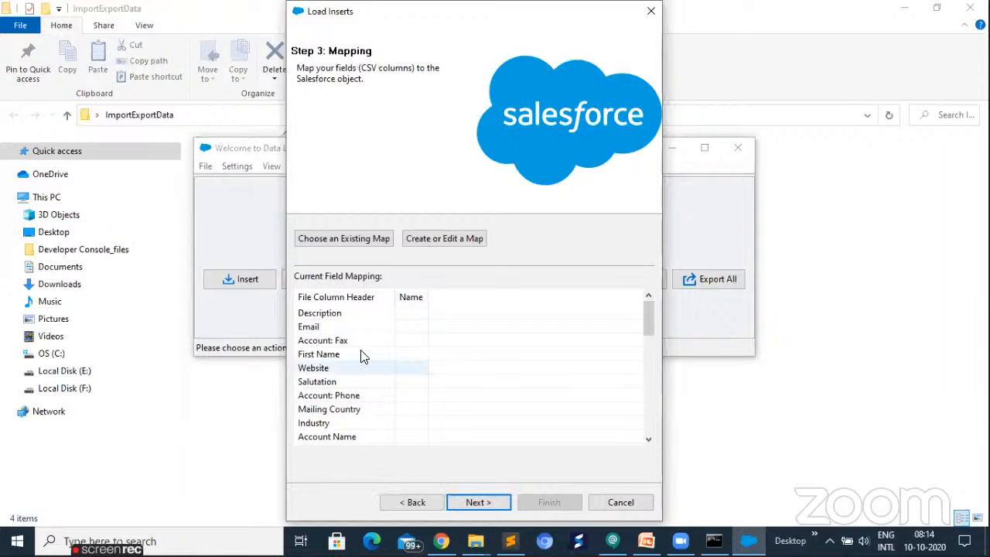
- Create a field map for the Contact insert, auto-match the Salesforce fields to the CSV columns, and review the matches
{"action": "scroll", "coordinate": [370, 364], "scroll_direction": "down", "scroll_amount": 4}
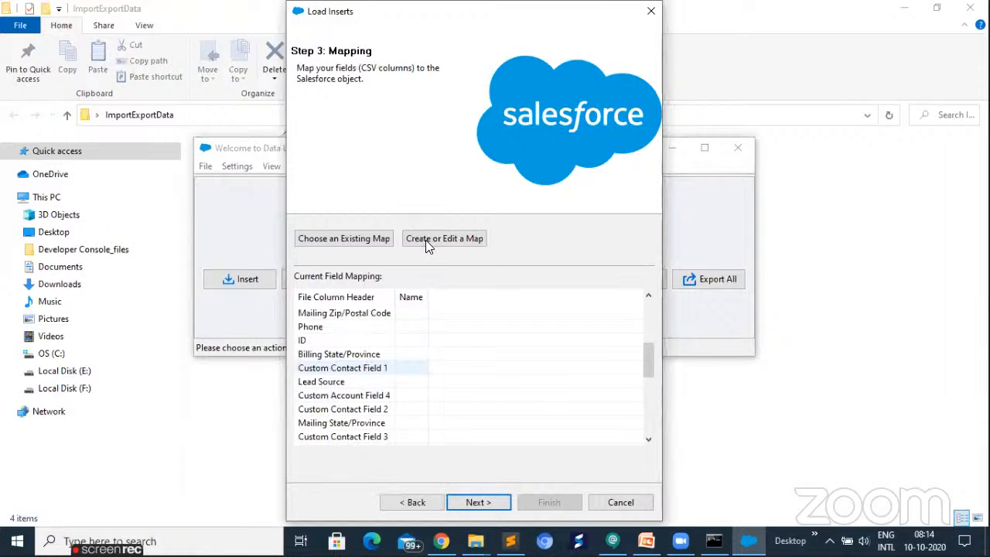
{"action": "scroll", "coordinate": [370, 364], "scroll_direction": "up", "scroll_amount": 4}
{"action": "left_click", "coordinate": [426, 239]}
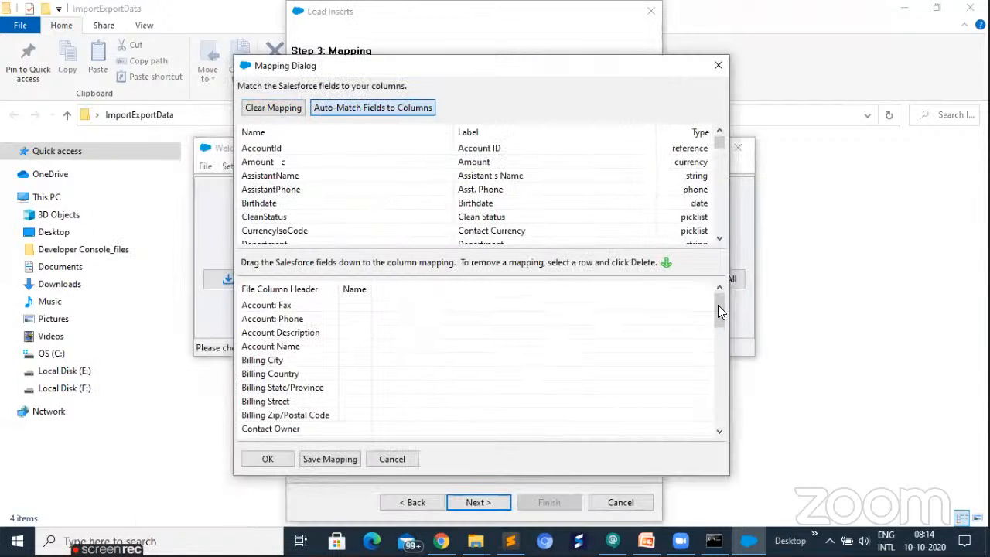
{"action": "scroll", "coordinate": [716, 392], "scroll_direction": "down", "scroll_amount": 4}
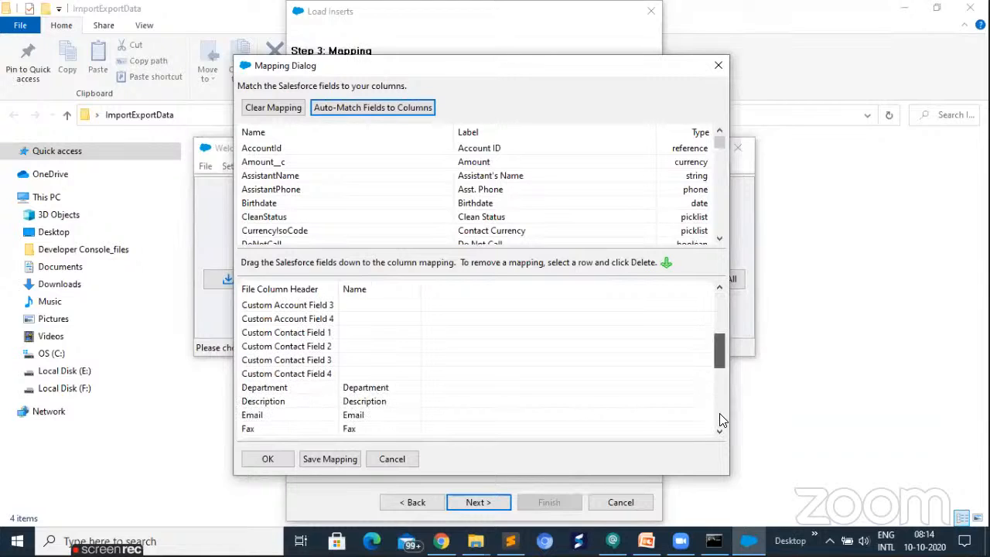
{"action": "scroll", "coordinate": [719, 413], "scroll_direction": "down", "scroll_amount": 5}
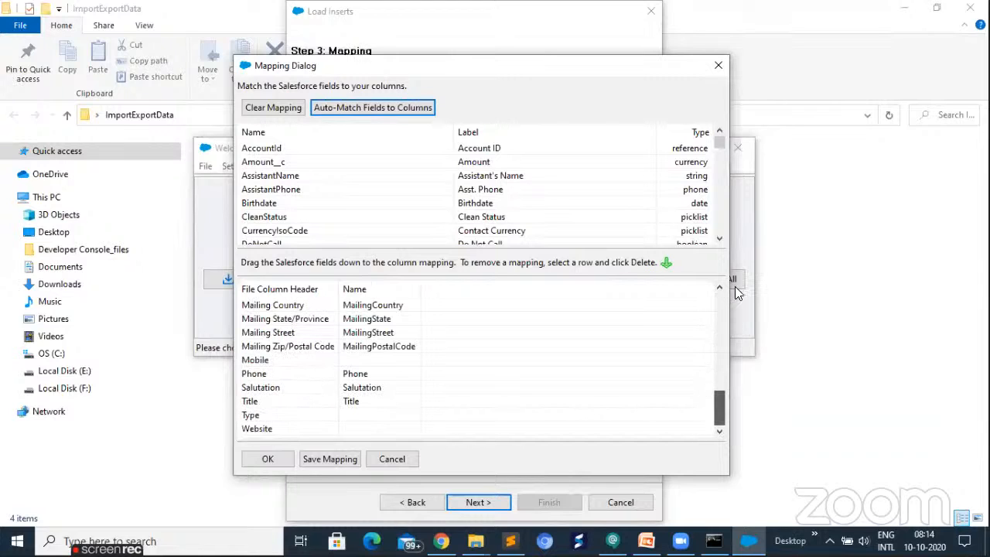
{"action": "scroll", "coordinate": [735, 288], "scroll_direction": "up", "scroll_amount": 5}
{"action": "scroll", "coordinate": [364, 338], "scroll_direction": "up", "scroll_amount": 4}
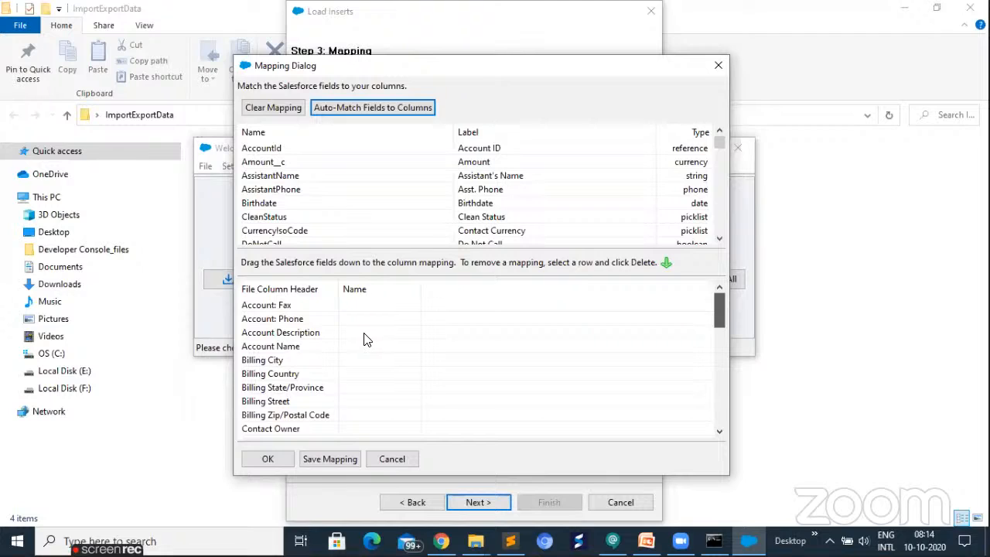
- Map the AccountId field to the file's ID column and accept the mapping
{"action": "scroll", "coordinate": [365, 338], "scroll_direction": "down", "scroll_amount": 4}
{"action": "scroll", "coordinate": [302, 396], "scroll_direction": "down", "scroll_amount": 2}
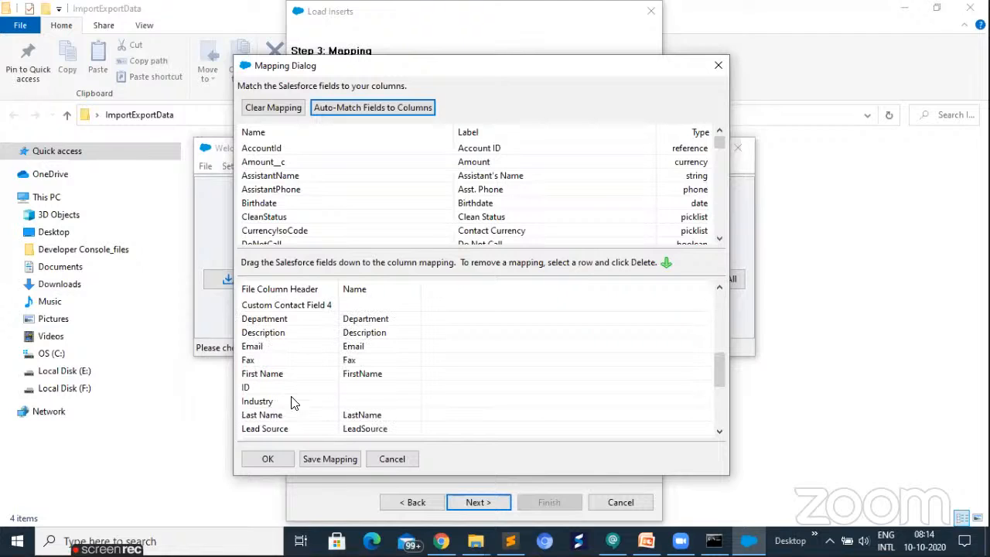
{"action": "left_click", "coordinate": [283, 387]}
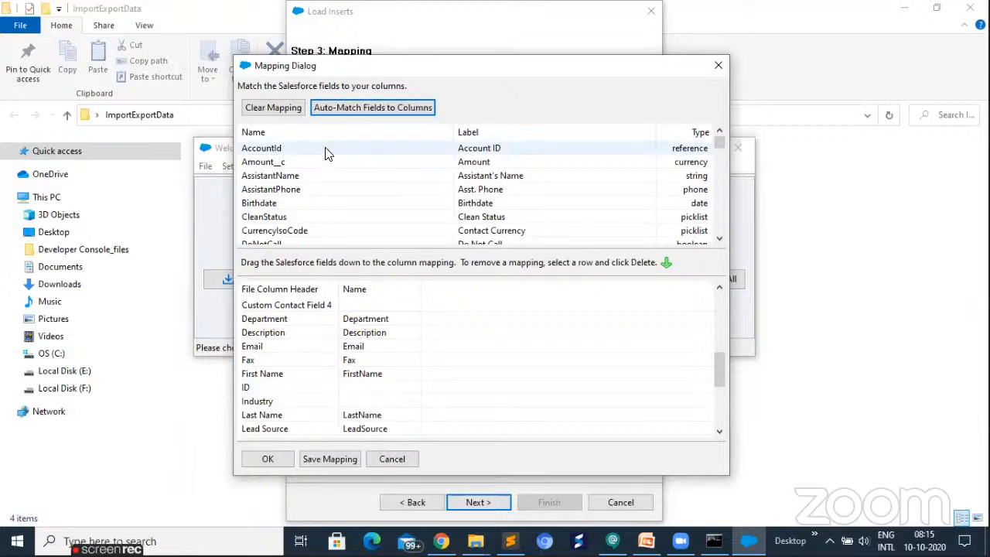
{"action": "left_click_drag", "start_coordinate": [375, 410], "coordinate": [372, 385]}
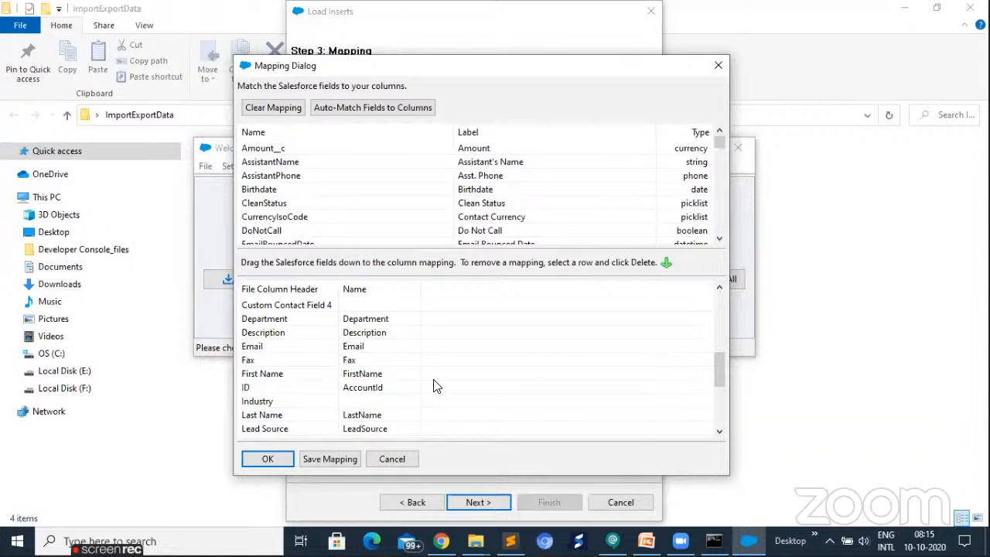
{"action": "scroll", "coordinate": [437, 395], "scroll_direction": "down", "scroll_amount": 4}
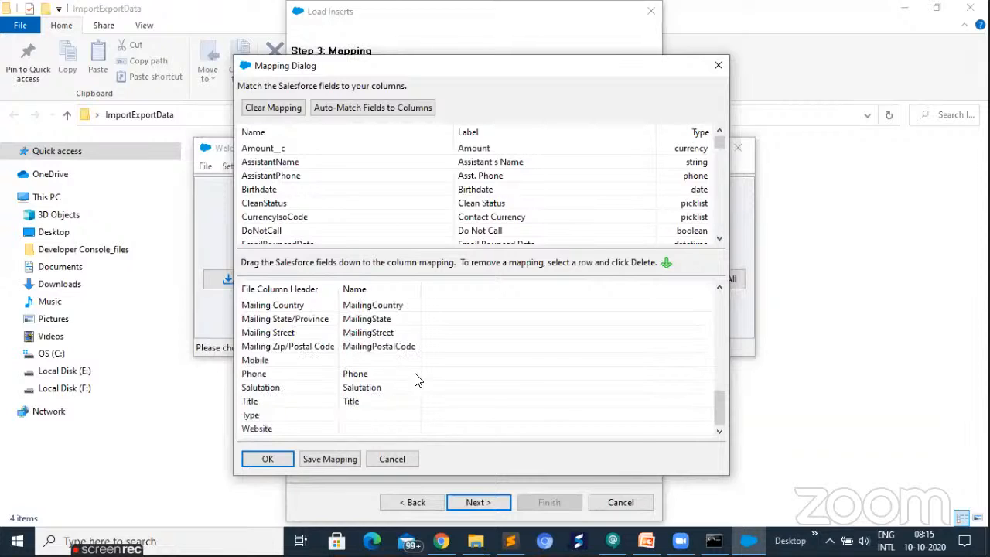
{"action": "left_click", "coordinate": [267, 459]}
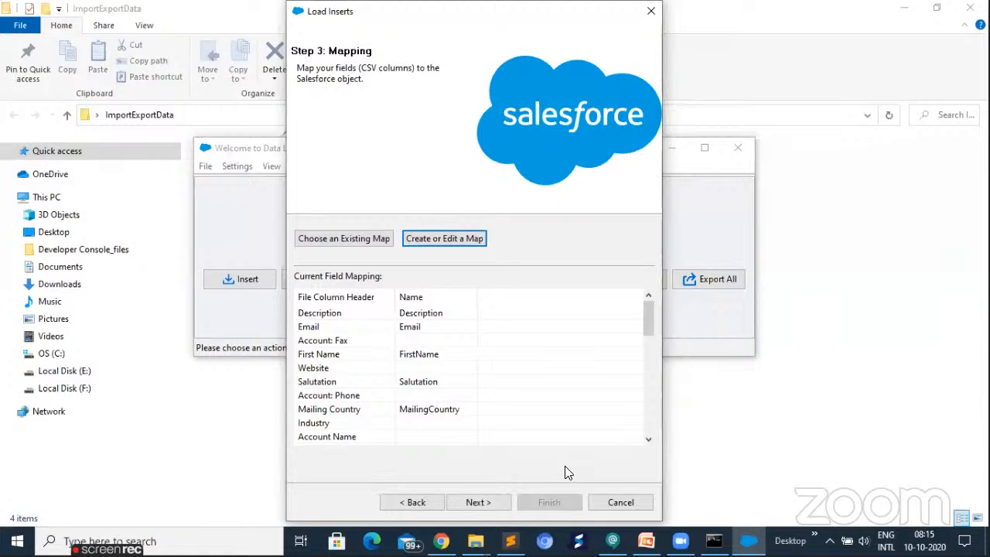
- Run the Contact insert with the success and error files saved in the ImportExportData directory, and dismiss the completion report
{"action": "key", "text": "alt+n"}
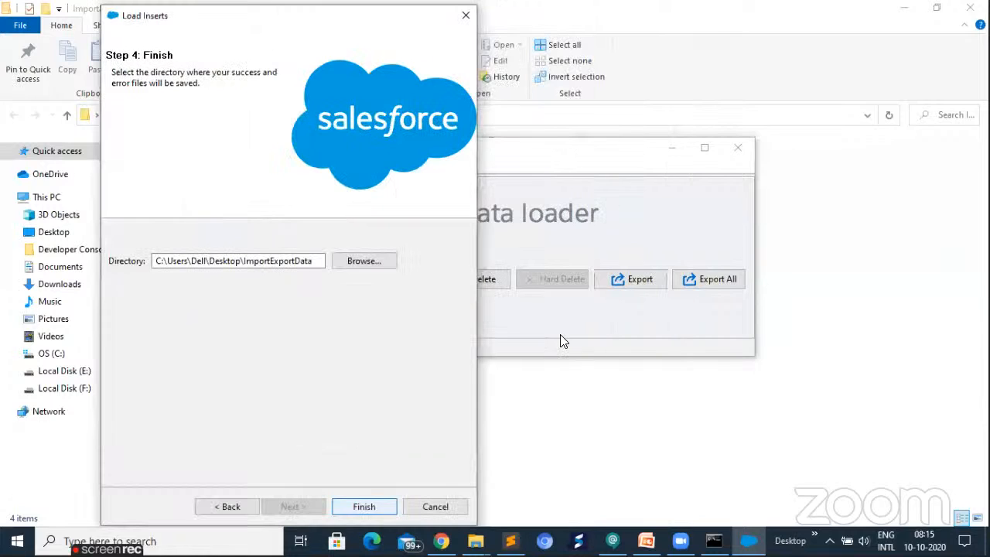
{"action": "key", "text": "Return"}
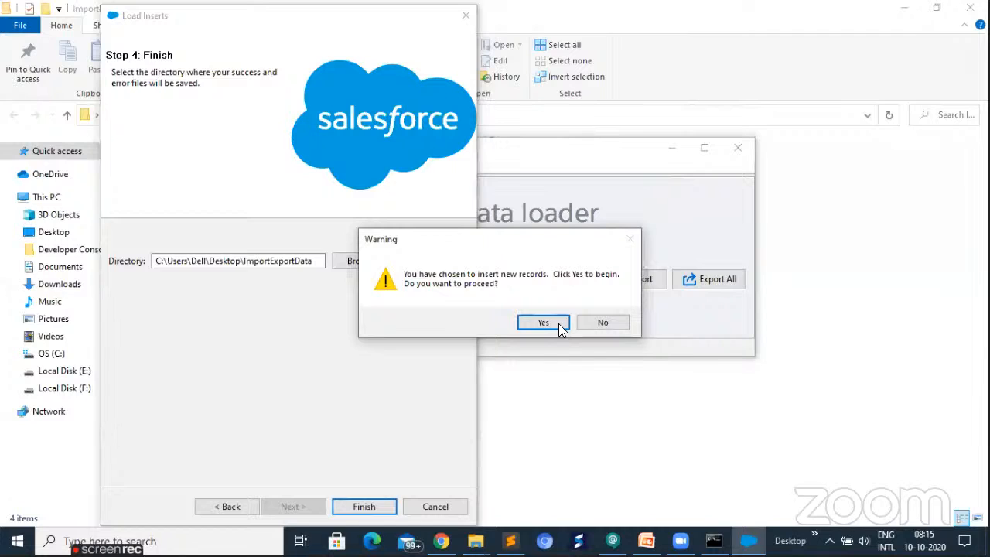
{"action": "left_click", "coordinate": [544, 324]}
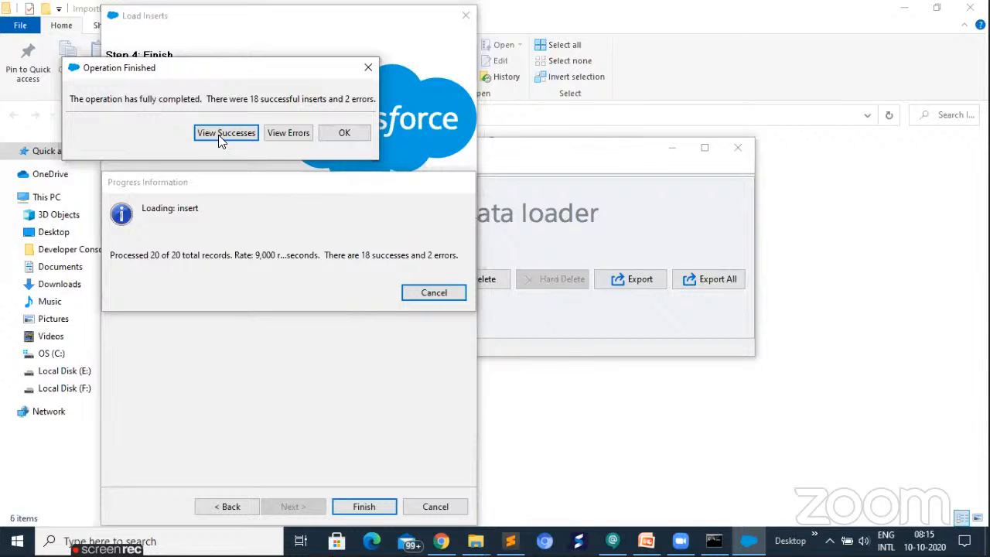
{"action": "left_click", "coordinate": [345, 132]}
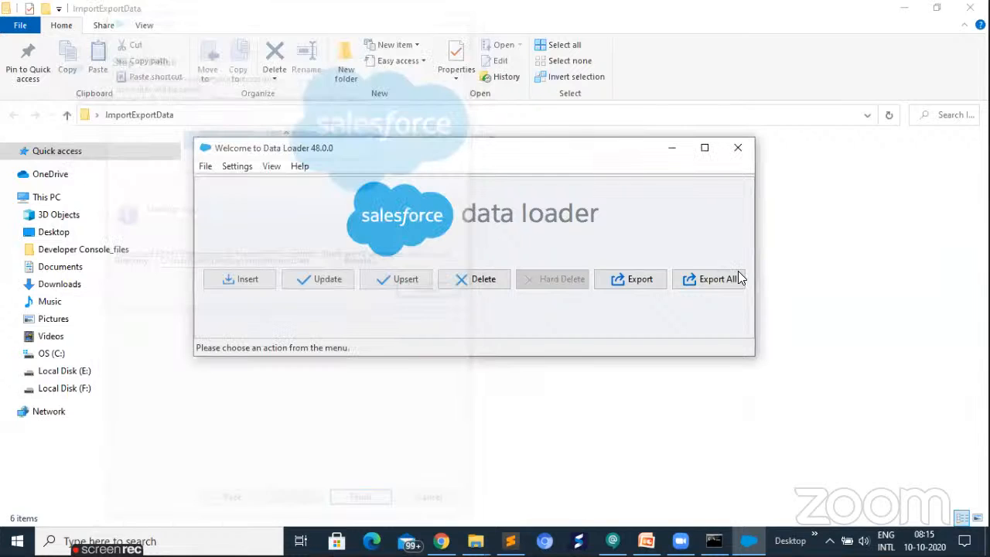
- Open success101020081528892.csv from the ImportExportData folder in Excel, check the STATUS column of the inserted contacts, and close the file
{"action": "left_click", "coordinate": [187, 271]}
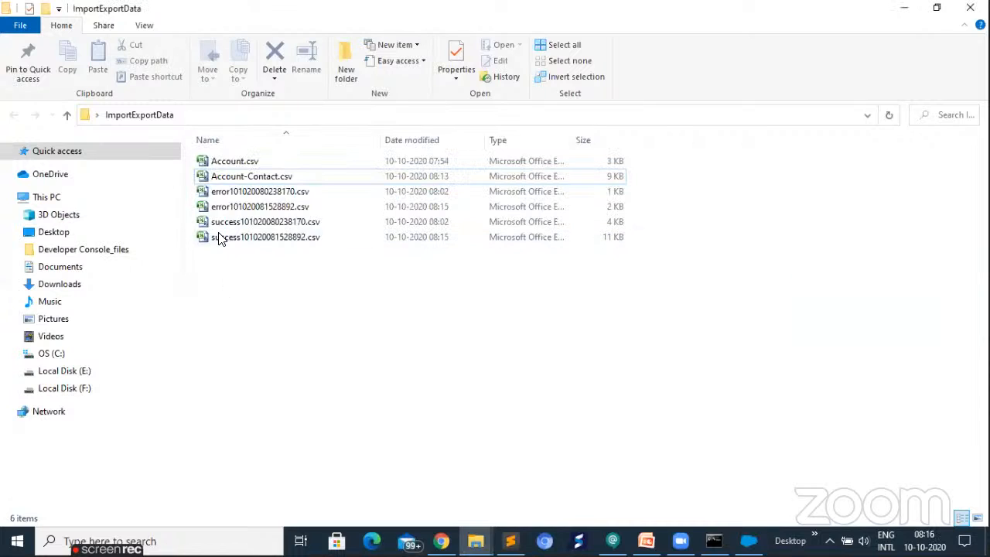
{"action": "left_click", "coordinate": [217, 245]}
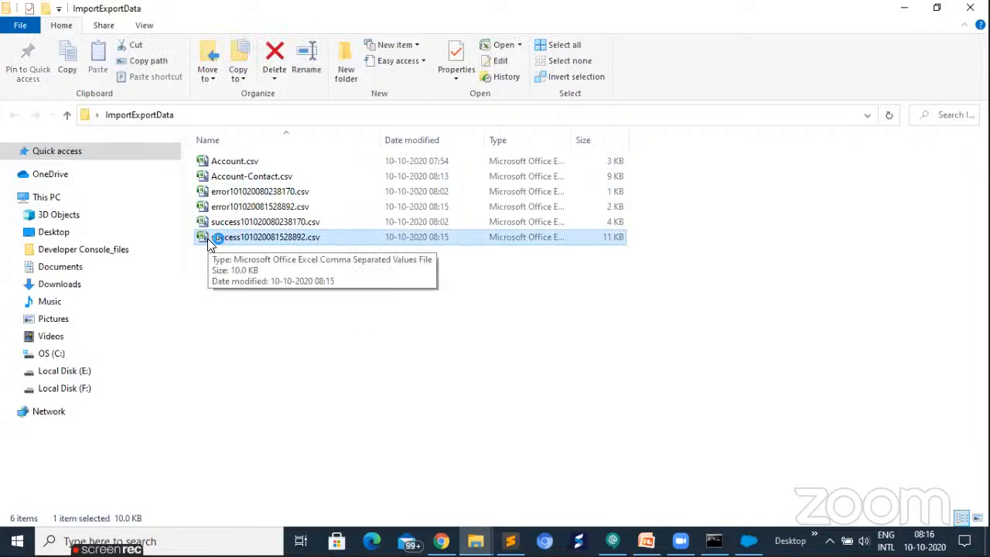
{"action": "double_click", "coordinate": [209, 241]}
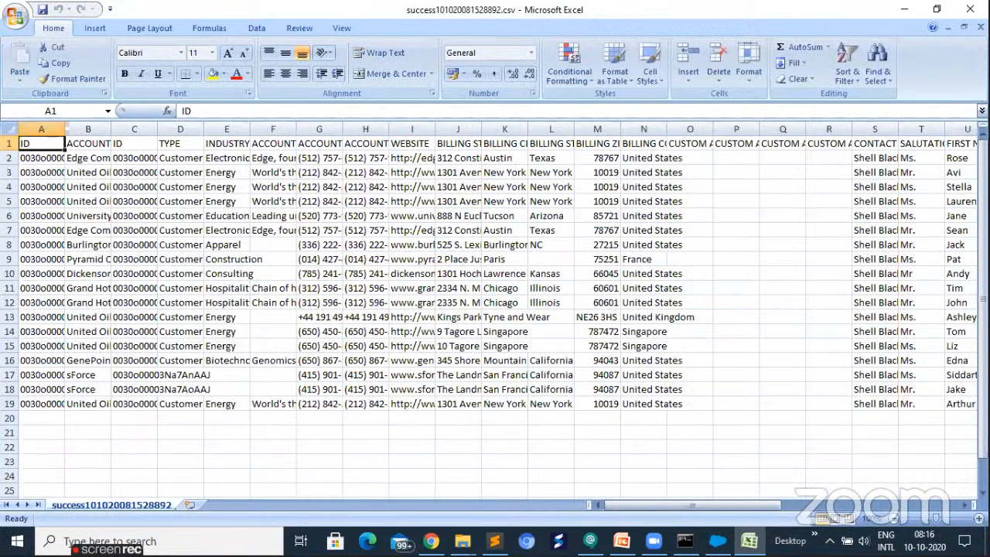
{"action": "left_click", "coordinate": [965, 513]}
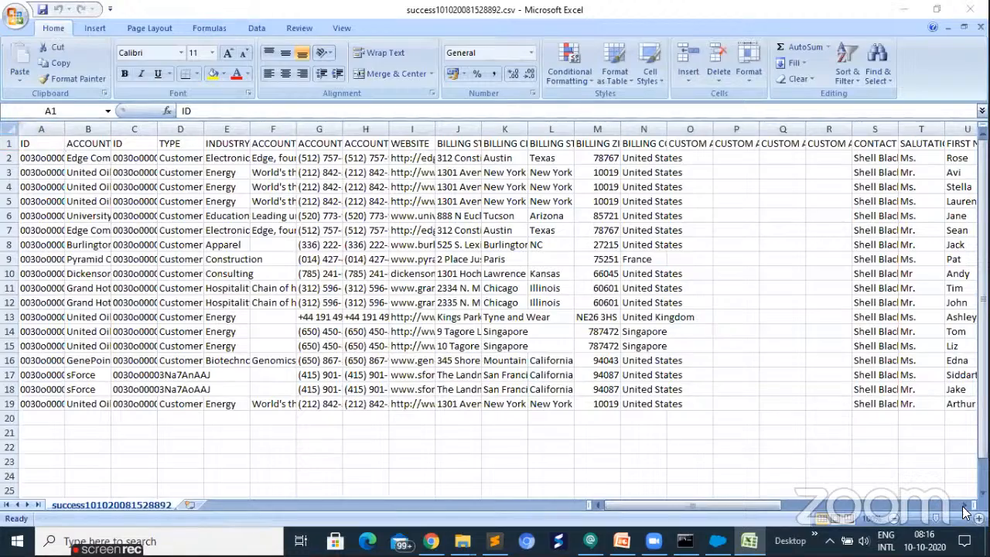
{"action": "left_click", "coordinate": [964, 507]}
{"action": "scroll", "coordinate": [964, 513], "scroll_direction": "right", "scroll_amount": 3}
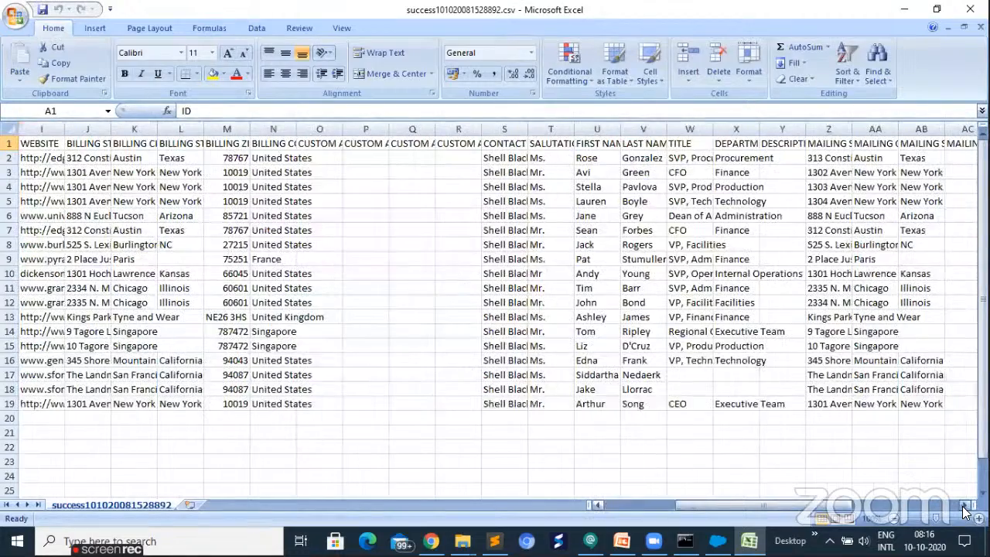
{"action": "scroll", "coordinate": [723, 159], "scroll_direction": "right", "scroll_amount": 3}
{"action": "scroll", "coordinate": [723, 159], "scroll_direction": "right", "scroll_amount": 3}
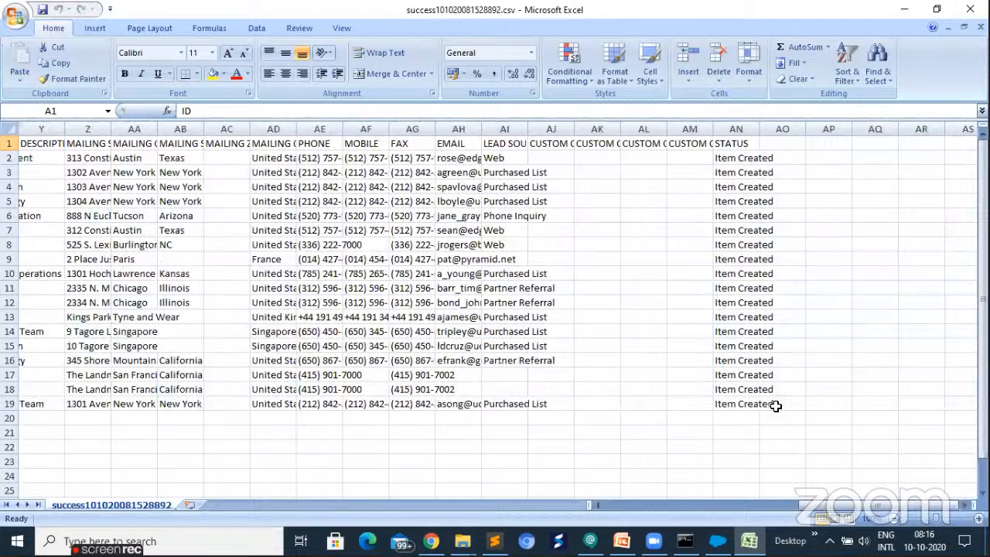
{"action": "left_click", "coordinate": [762, 158]}
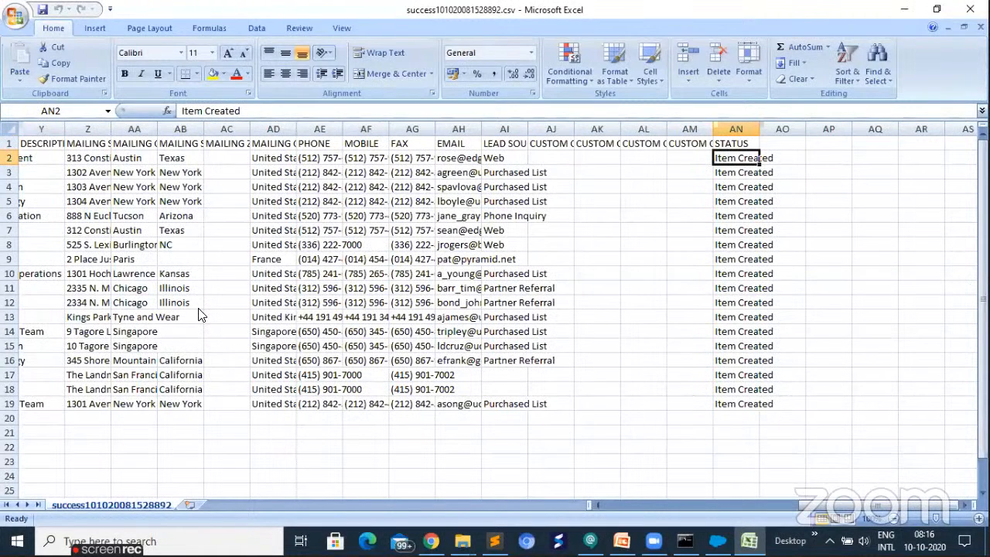
{"action": "key", "text": "alt+F4"}
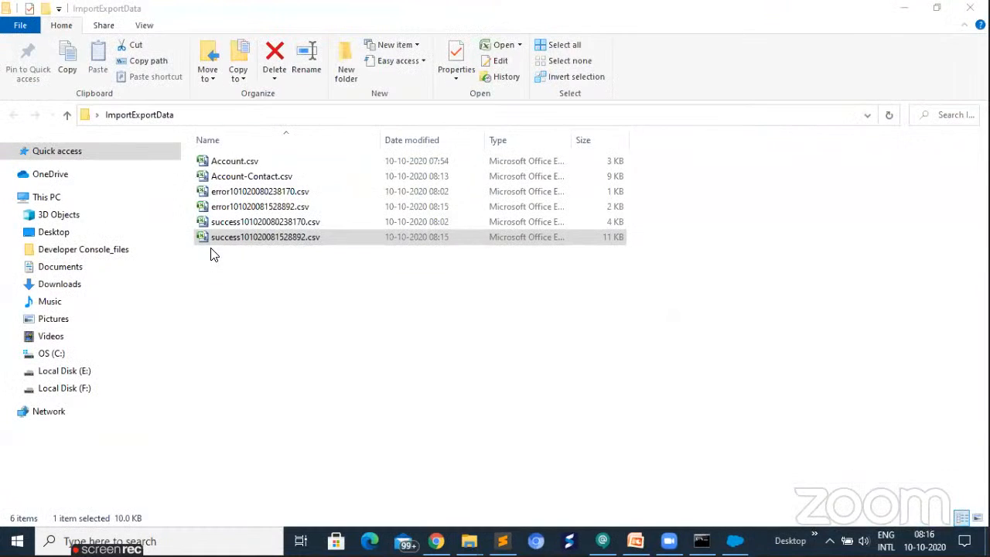
- Open error101020081528892.csv from the ImportExportData folder and read the full messages in the ERROR column for the rejected contacts
{"action": "double_click", "coordinate": [205, 208]}
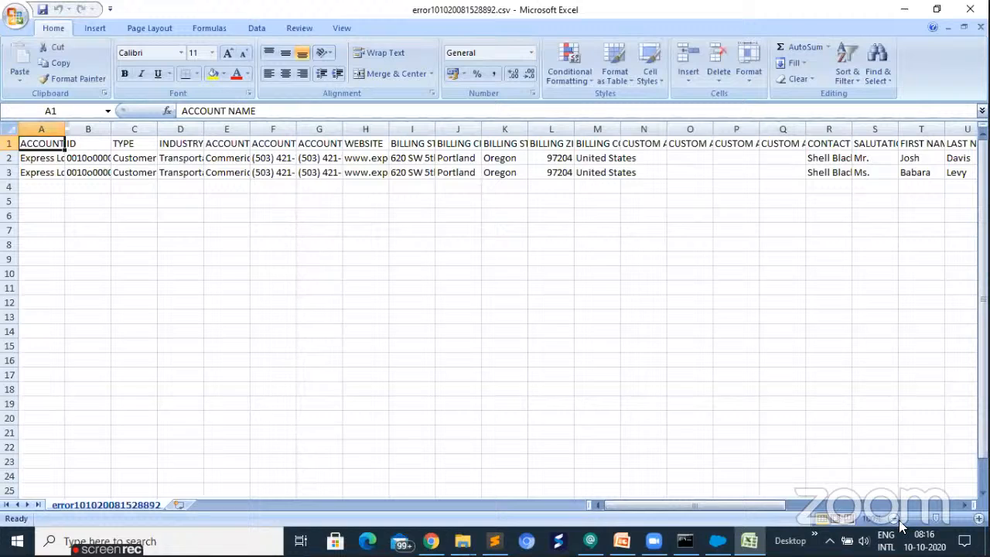
{"action": "left_click_drag", "start_coordinate": [679, 506], "coordinate": [745, 506]}
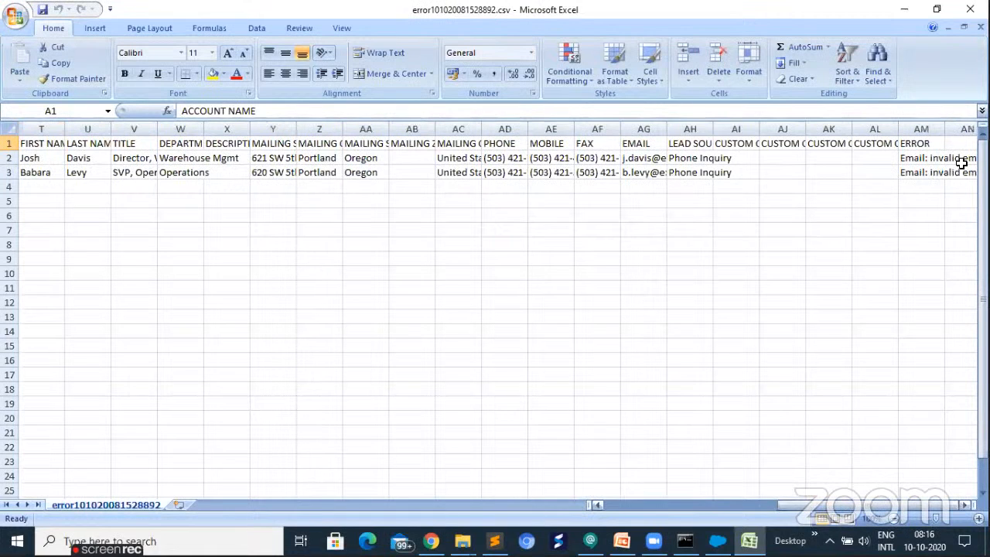
{"action": "left_click", "coordinate": [925, 187]}
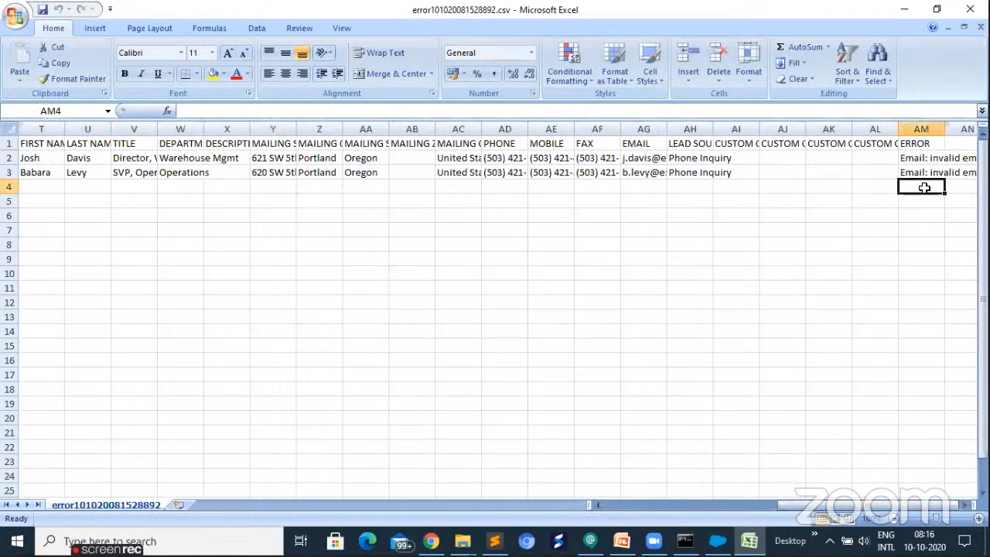
{"action": "key", "text": "Right"}
{"action": "key", "text": "Right"}
{"action": "key", "text": "Right"}
{"action": "key", "text": "Right"}
{"action": "key", "text": "Right"}
{"action": "key", "text": "Right"}
{"action": "key", "text": "Right"}
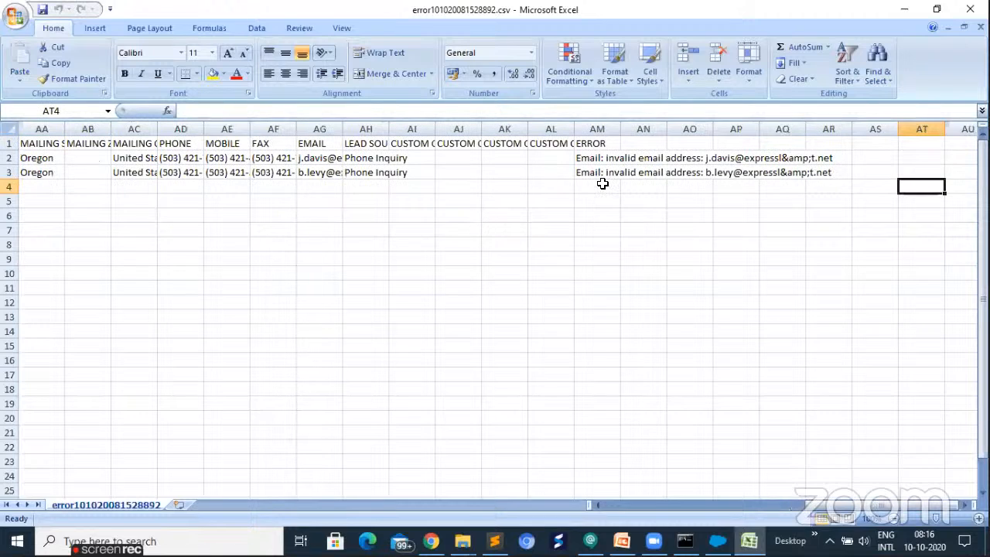
{"action": "key", "text": "Right"}
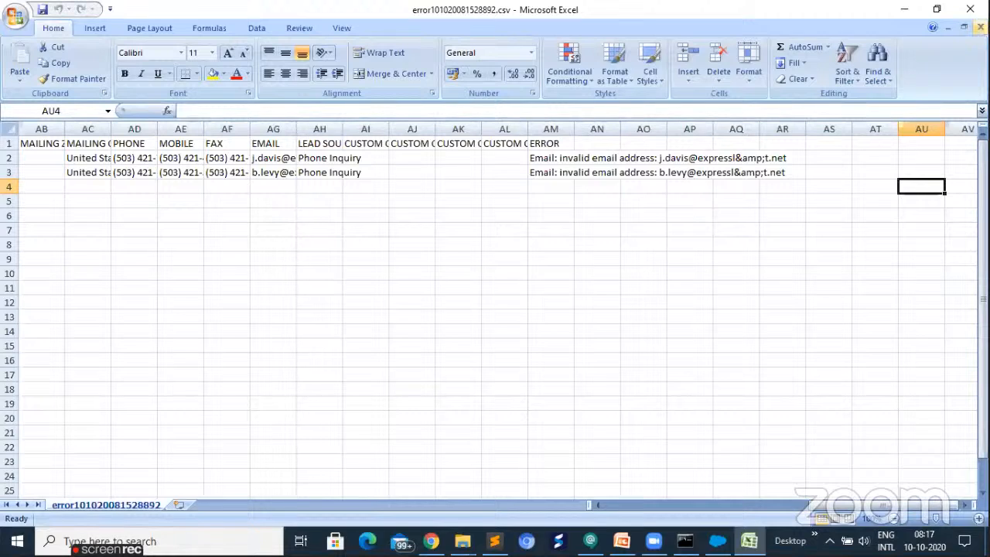
- Close the error file, exit Excel, and put the ImportExportData folder window away
{"action": "key", "text": "ctrl+w"}
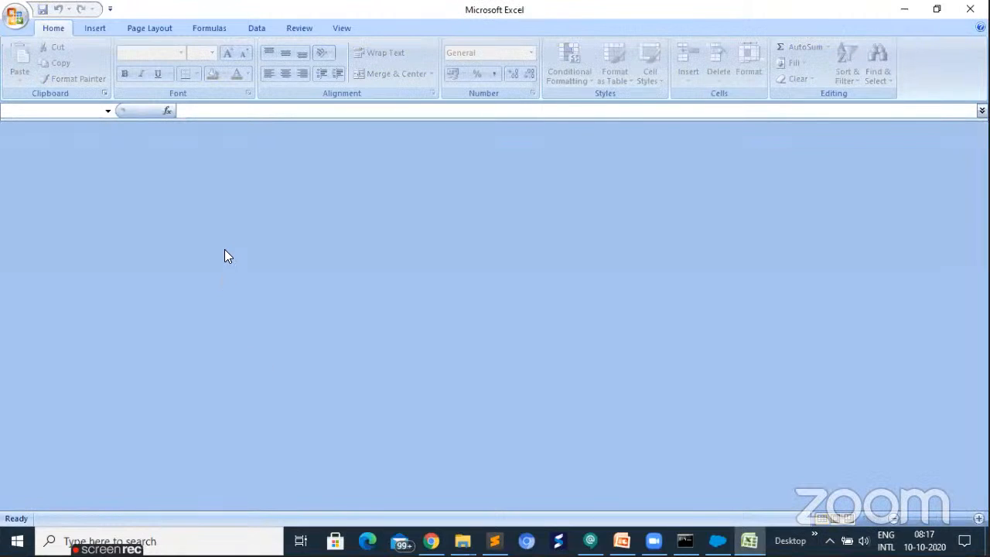
{"action": "key", "text": "alt+F4"}
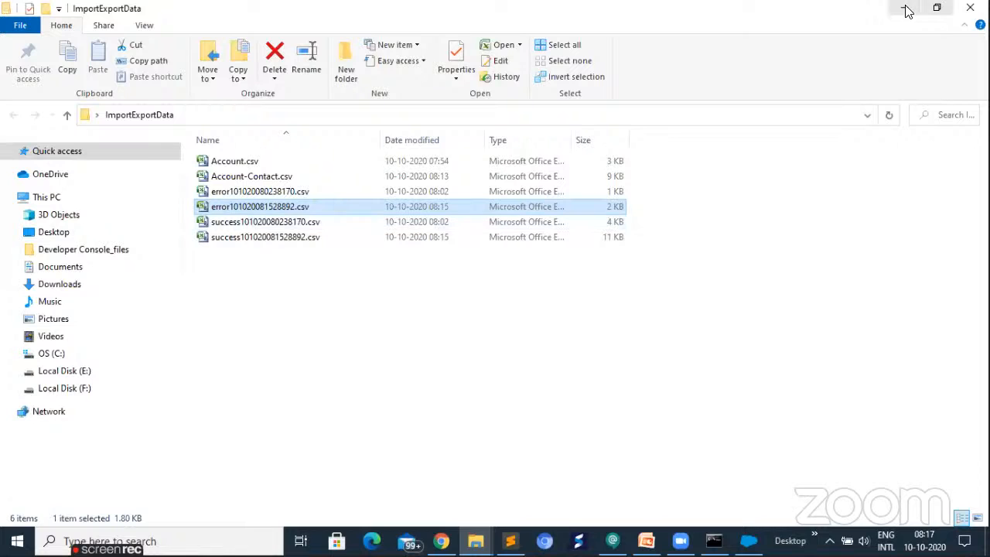
{"action": "key", "text": "super+d"}
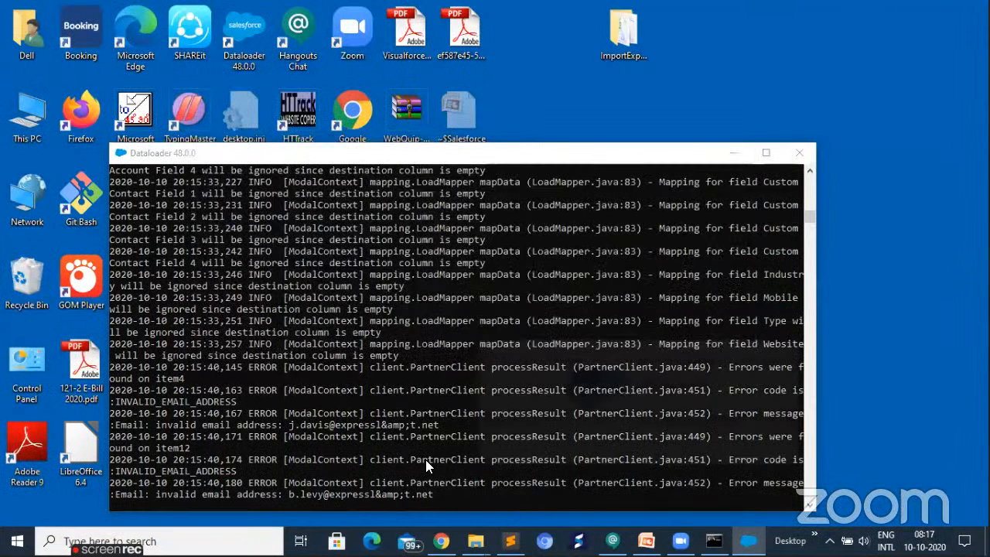
- Switch to Salesforce in Chrome and review the inserted contacts in the All Contacts list view
{"action": "key", "text": "alt+Tab"}
{"action": "left_click", "coordinate": [465, 101]}
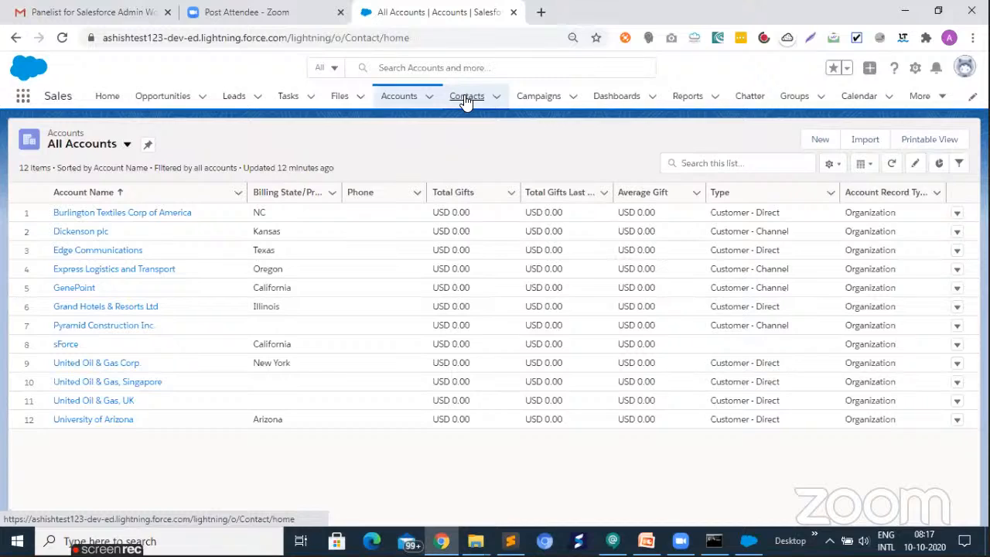
{"action": "left_click", "coordinate": [467, 99]}
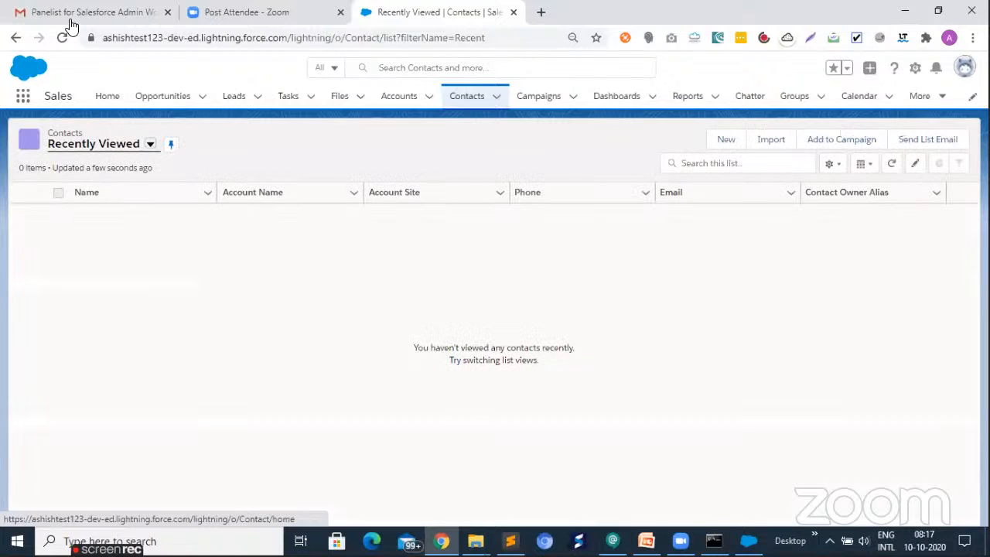
{"action": "left_click", "coordinate": [150, 146]}
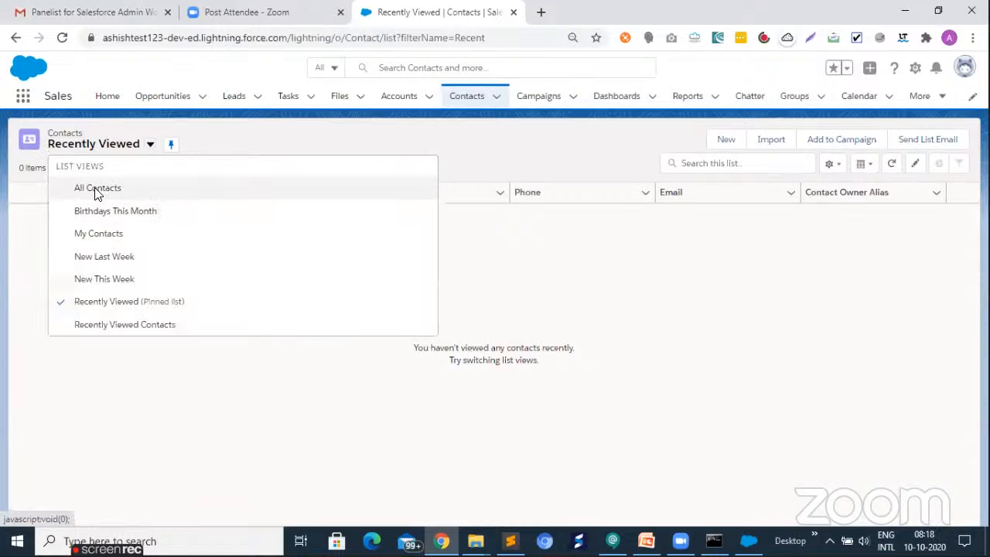
{"action": "left_click", "coordinate": [96, 194]}
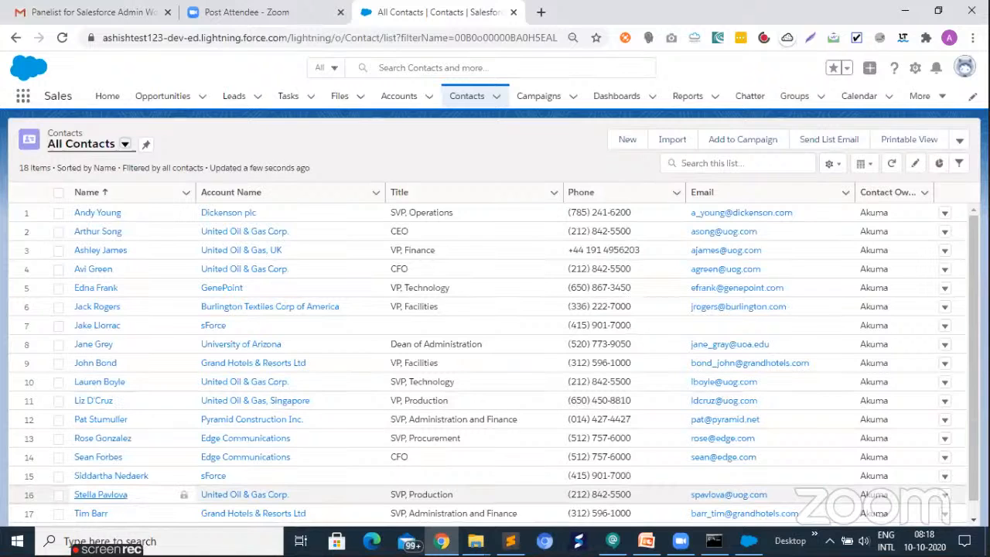
{"action": "scroll", "coordinate": [117, 388], "scroll_direction": "down", "scroll_amount": 1}
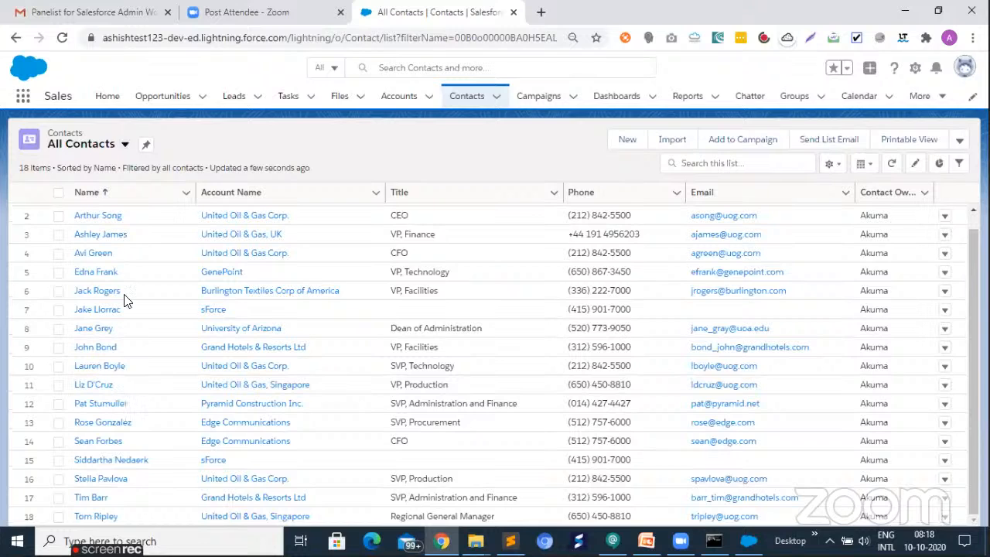
- From the All Accounts list view, open the sForce account and check its Affiliated Contacts related list
{"action": "left_click", "coordinate": [410, 95]}
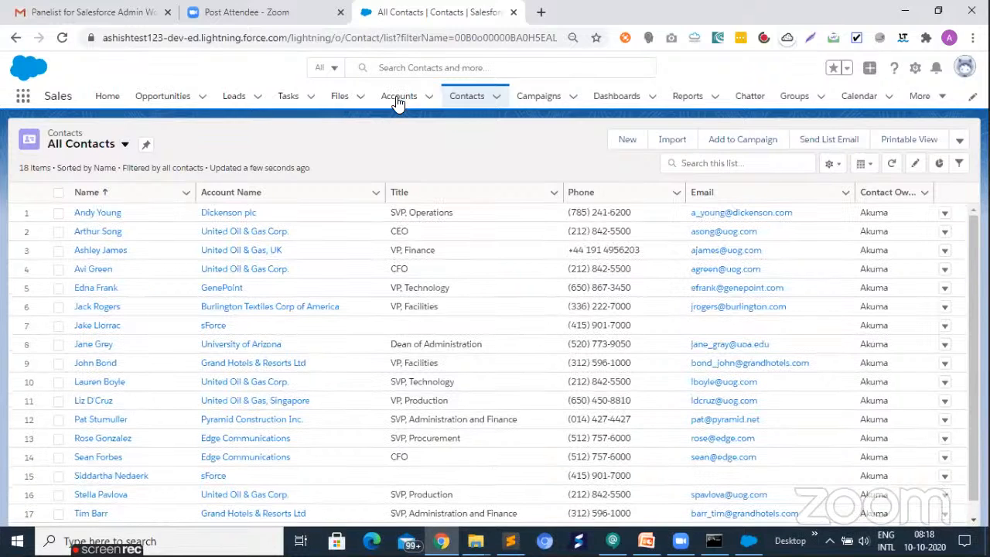
{"action": "left_click", "coordinate": [397, 102]}
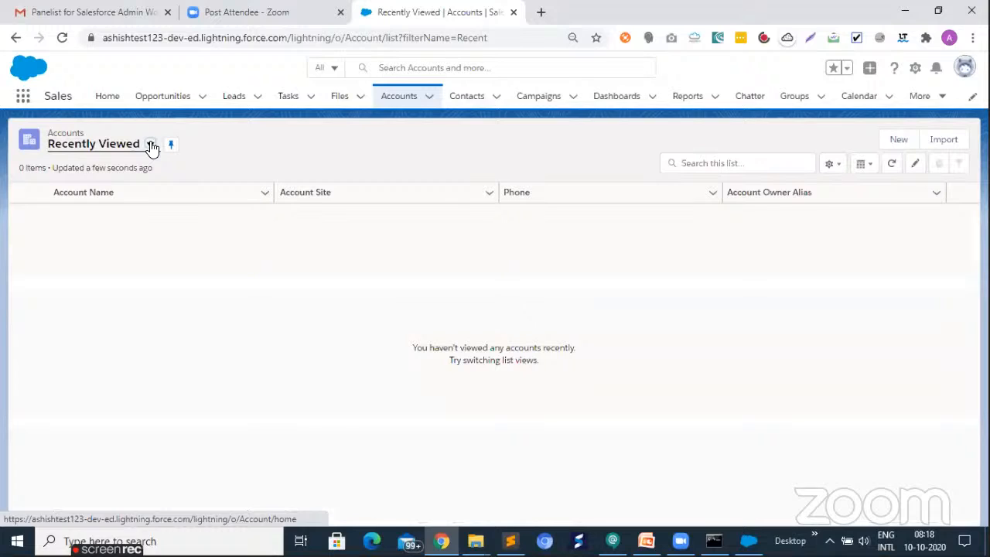
{"action": "left_click", "coordinate": [151, 145]}
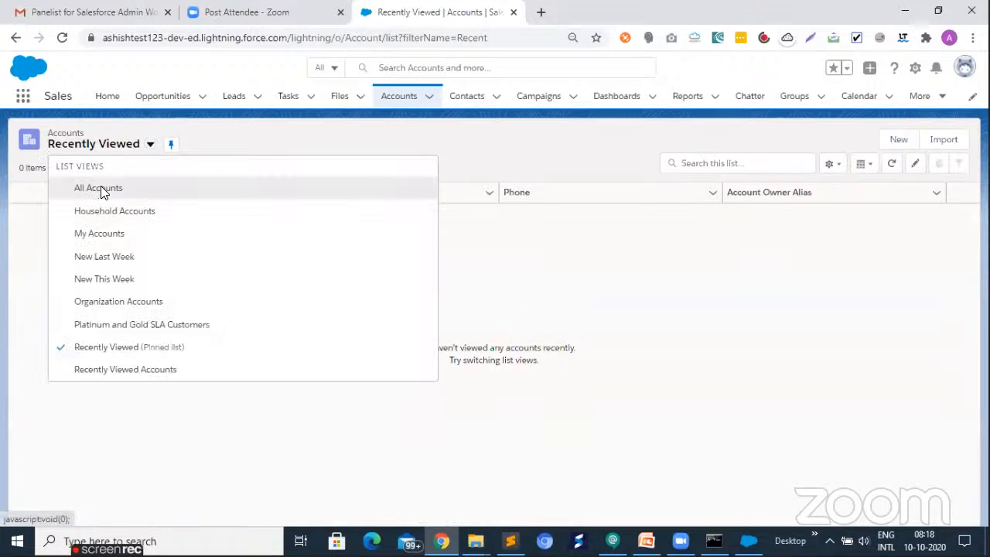
{"action": "left_click", "coordinate": [101, 189]}
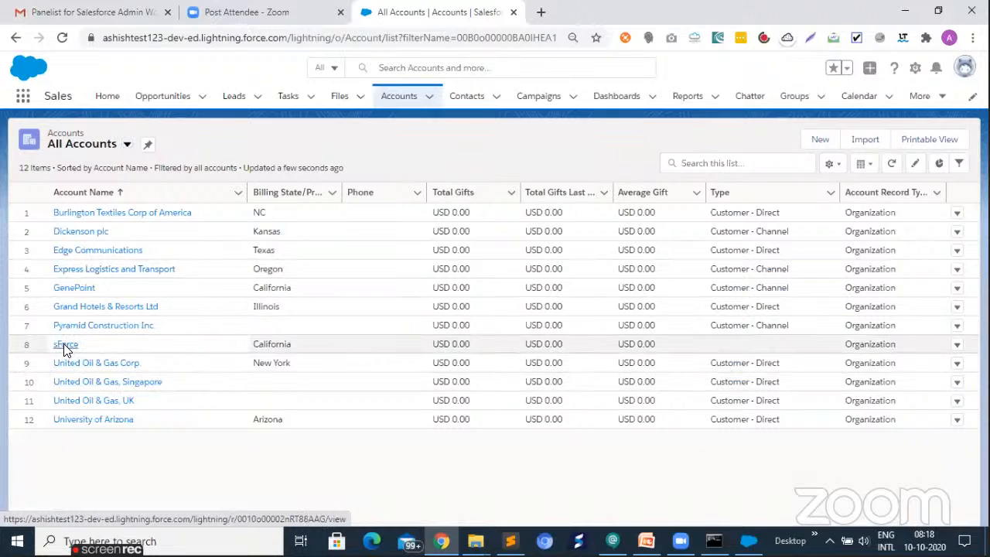
{"action": "left_click", "coordinate": [66, 345]}
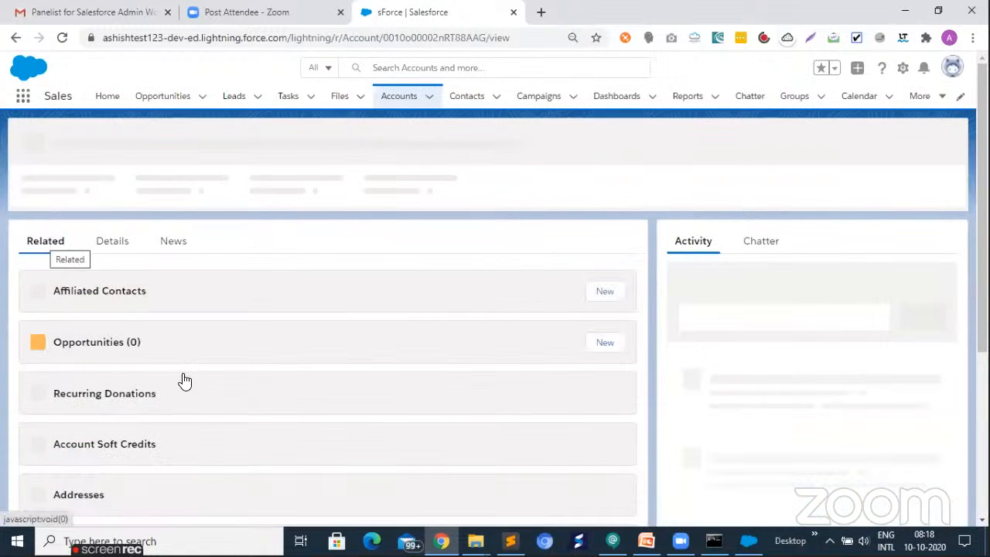
{"action": "scroll", "coordinate": [190, 341], "scroll_direction": "down", "scroll_amount": 1}
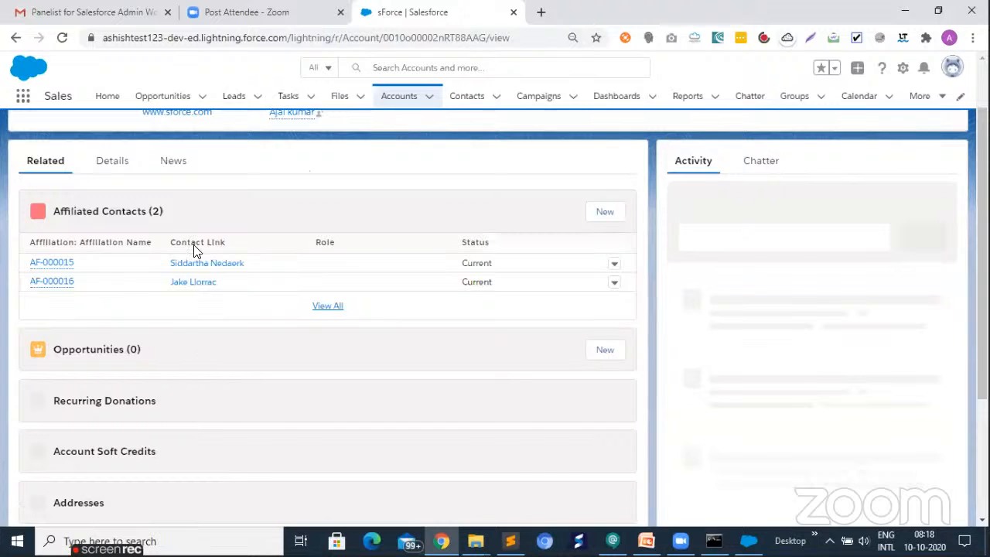
{"action": "scroll", "coordinate": [193, 250], "scroll_direction": "down", "scroll_amount": 2}
{"action": "scroll", "coordinate": [30, 279], "scroll_direction": "up", "scroll_amount": 3}
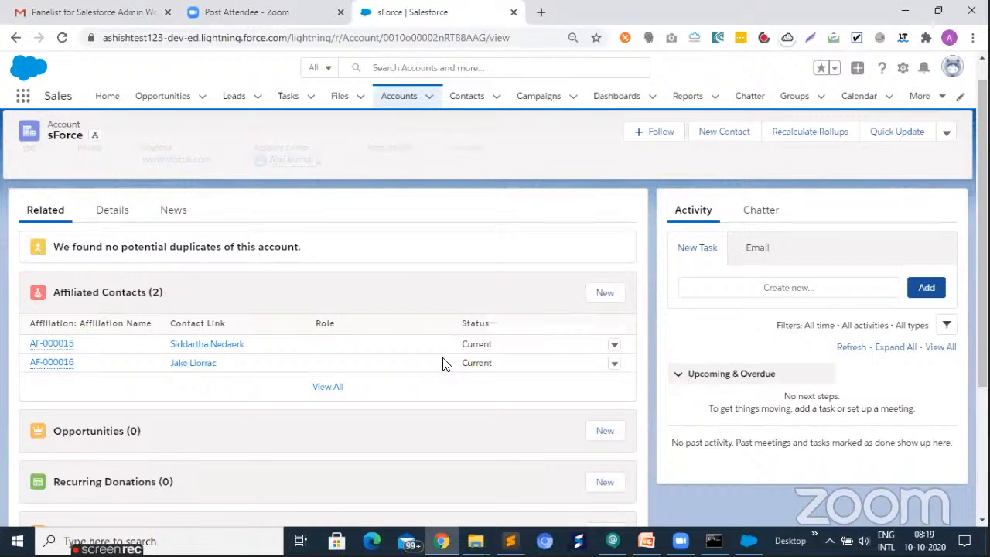
- Reopen error101020081528892.csv from the ImportExportData folder in Excel and copy the rejected contact rows 2 and 3
{"action": "left_click", "coordinate": [903, 13]}
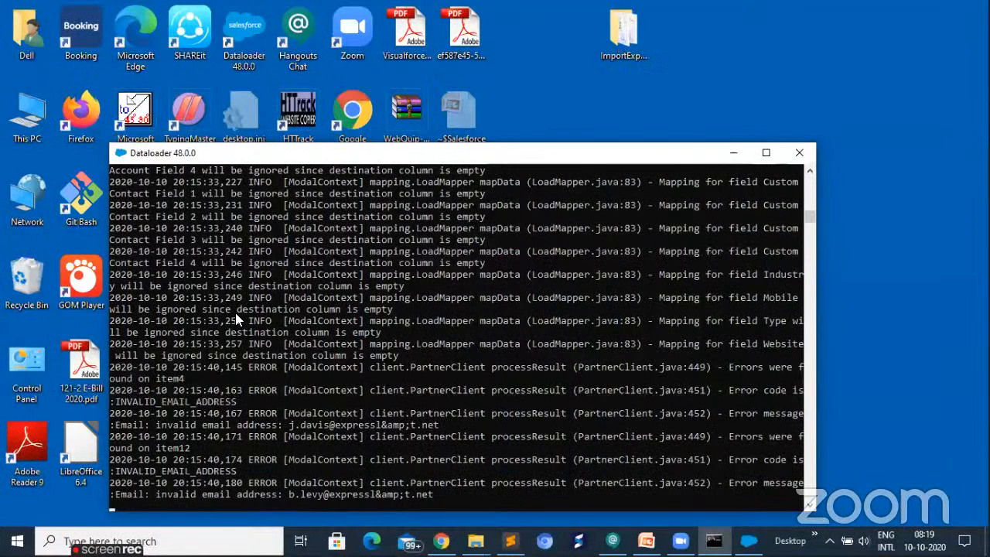
{"action": "left_click_drag", "start_coordinate": [266, 152], "coordinate": [235, 344]}
{"action": "key", "text": "alt+Tab"}
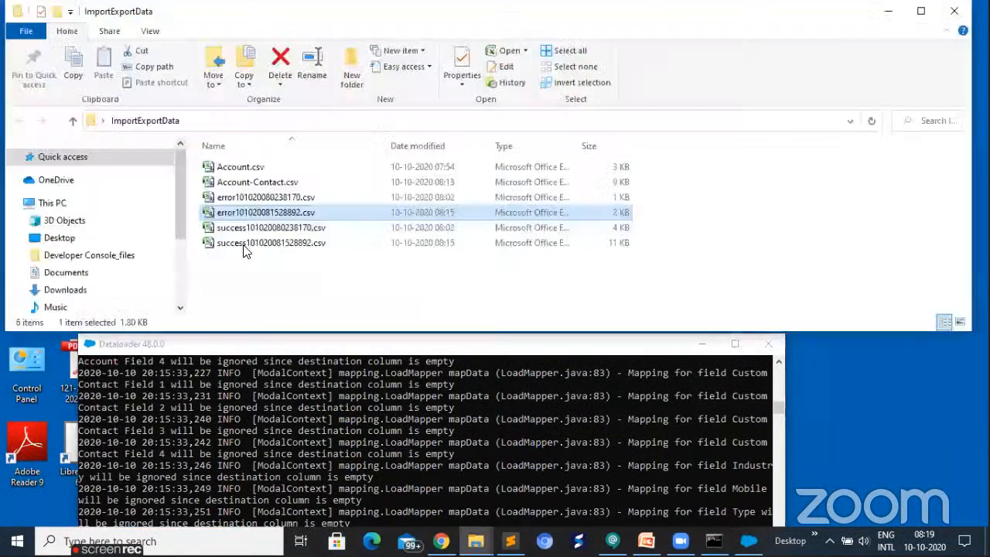
{"action": "left_click", "coordinate": [214, 217]}
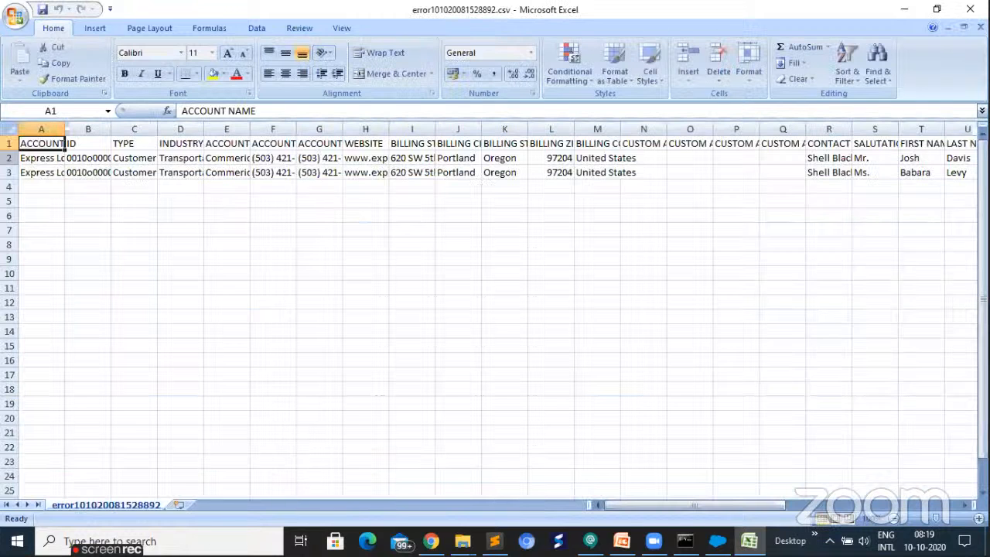
{"action": "left_click", "coordinate": [9, 158]}
{"action": "key", "text": "shift+Down"}
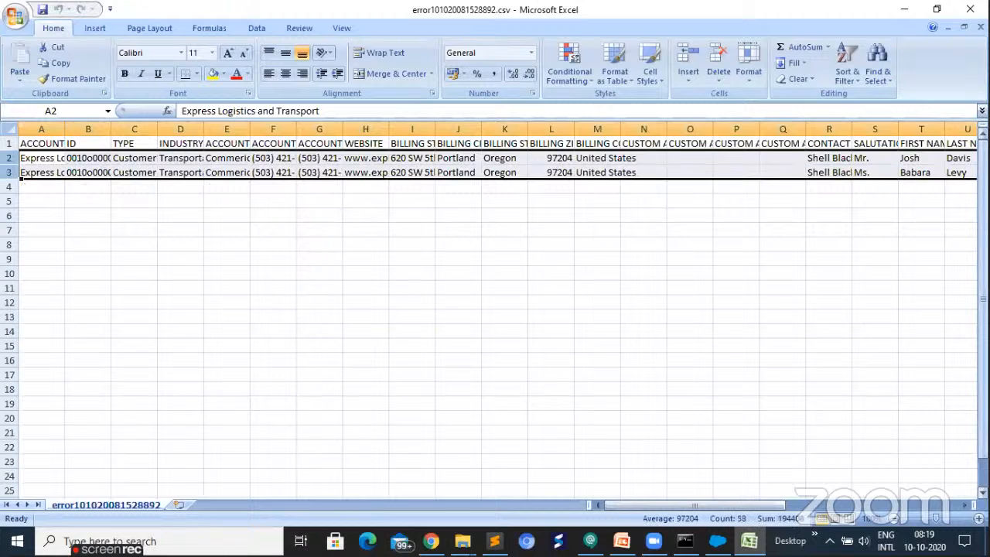
{"action": "key", "text": "ctrl+c"}
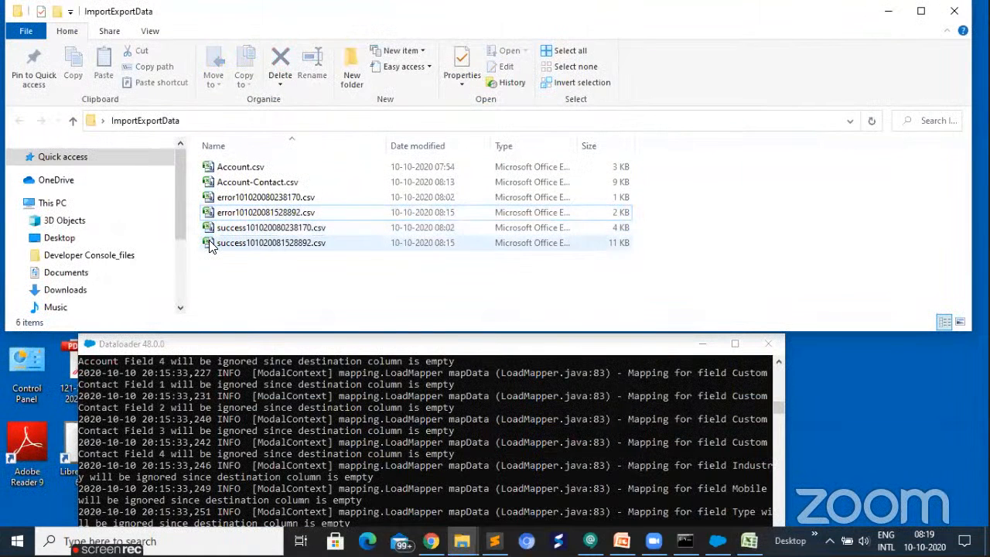
- Open success101020081528892.csv and paste the copied contact rows below the existing data, in rows 20 and 21
{"action": "left_click", "coordinate": [211, 243]}
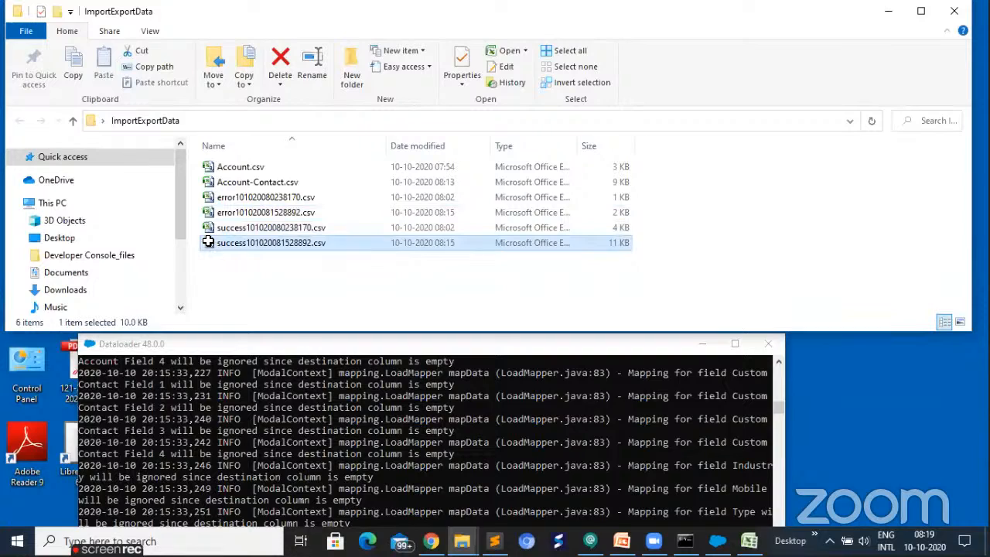
{"action": "left_click", "coordinate": [88, 417]}
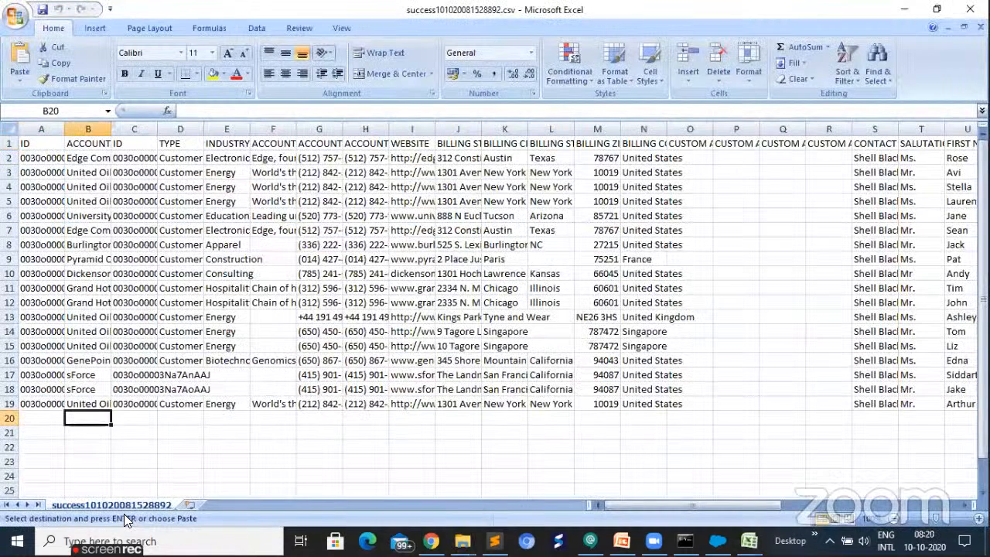
{"action": "key", "text": "ctrl+v"}
{"action": "left_click", "coordinate": [495, 318]}
{"action": "left_click", "coordinate": [11, 418]}
{"action": "left_click", "coordinate": [92, 417]}
{"action": "left_click", "coordinate": [11, 417]}
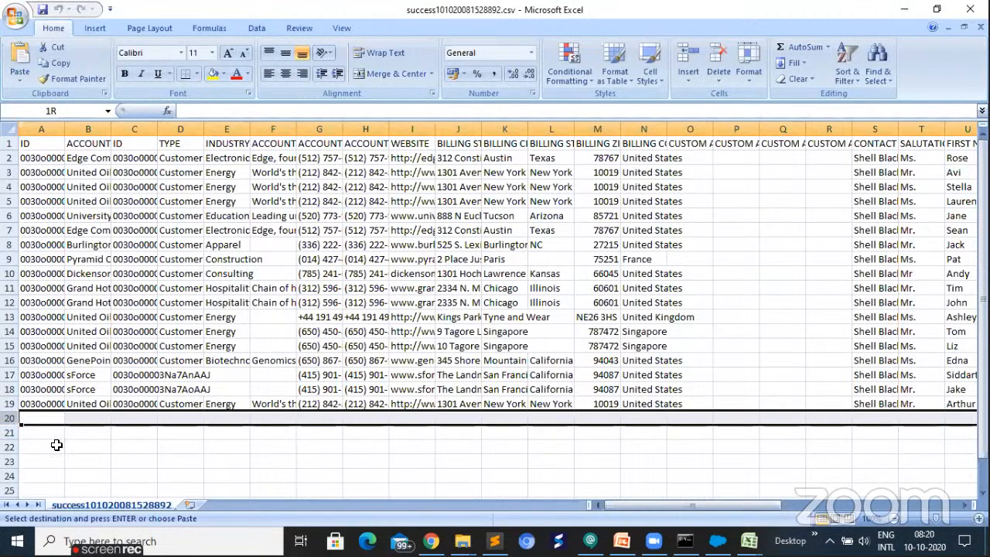
{"action": "key", "text": "ctrl+v"}
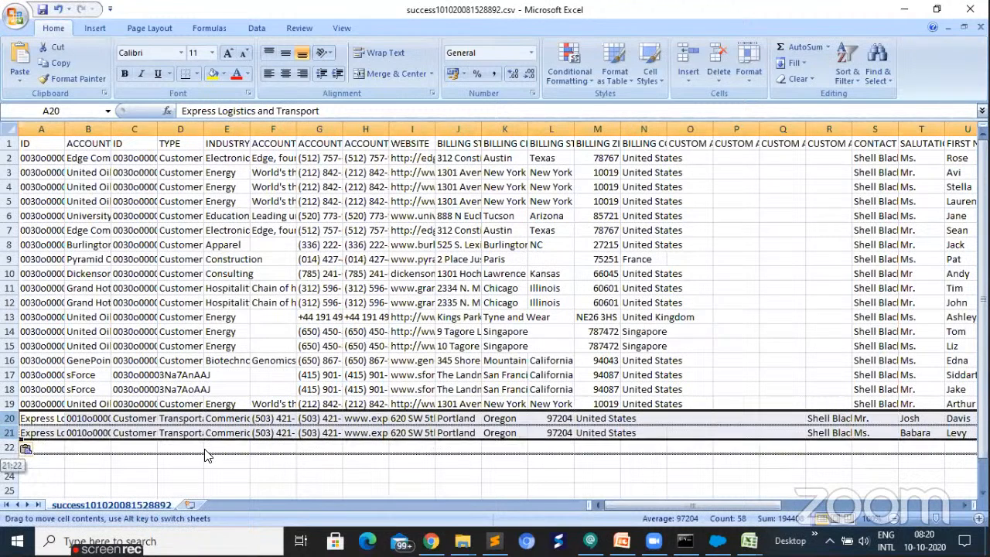
{"action": "key", "text": "Escape"}
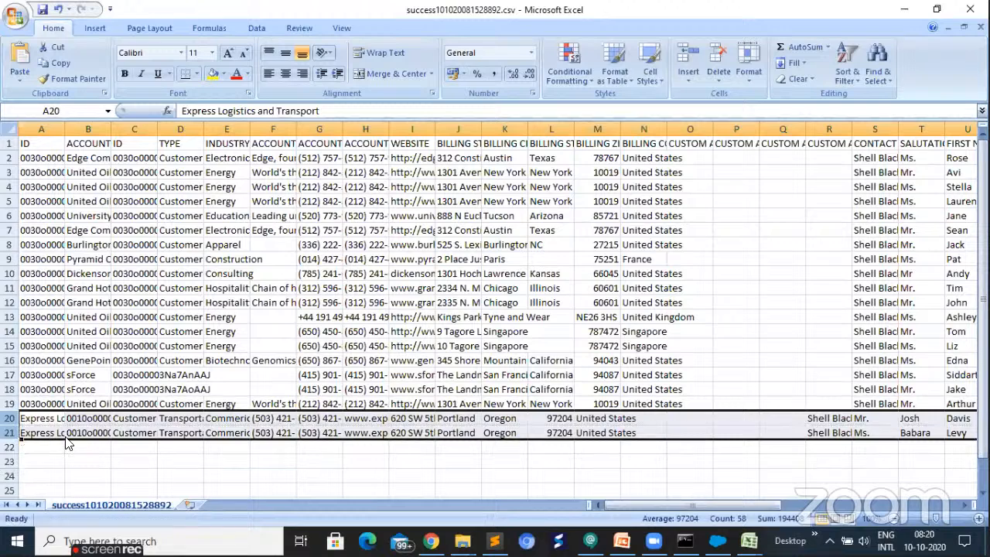
- Move the pasted data in rows 20 and 21 one column over so that it starts in column B
{"action": "left_click_drag", "start_coordinate": [77, 441], "coordinate": [98, 412]}
{"action": "key", "text": "ctrl+z"}
{"action": "left_click", "coordinate": [39, 458]}
{"action": "scroll", "coordinate": [50, 429], "scroll_direction": "down", "scroll_amount": 2}
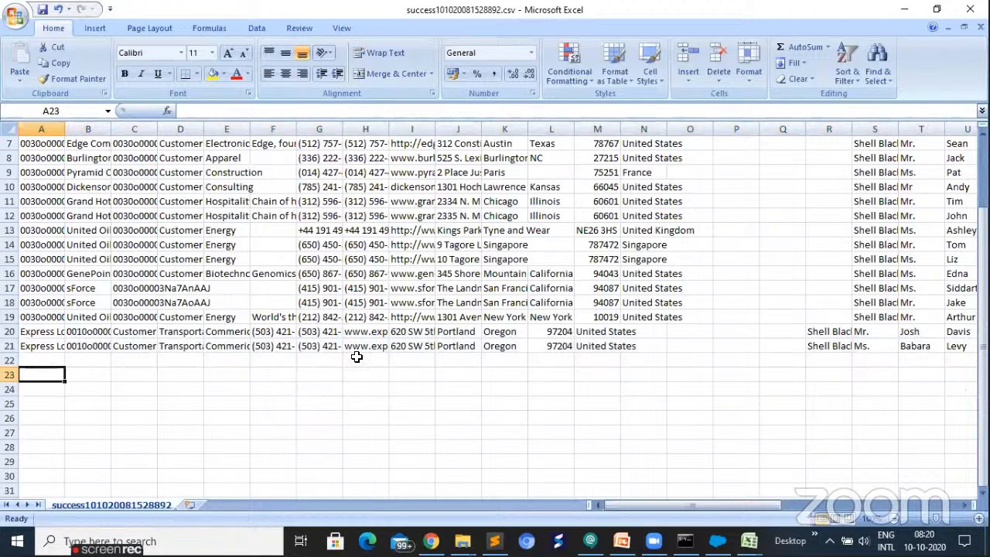
{"action": "left_click_drag", "start_coordinate": [44, 335], "coordinate": [882, 348]}
{"action": "left_click_drag", "start_coordinate": [485, 345], "coordinate": [363, 375]}
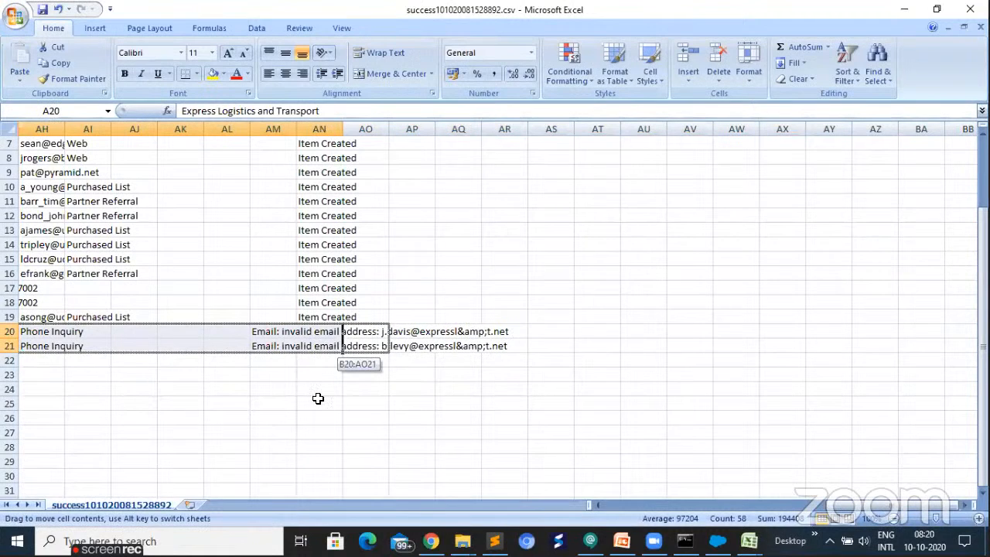
{"action": "left_click", "coordinate": [319, 399]}
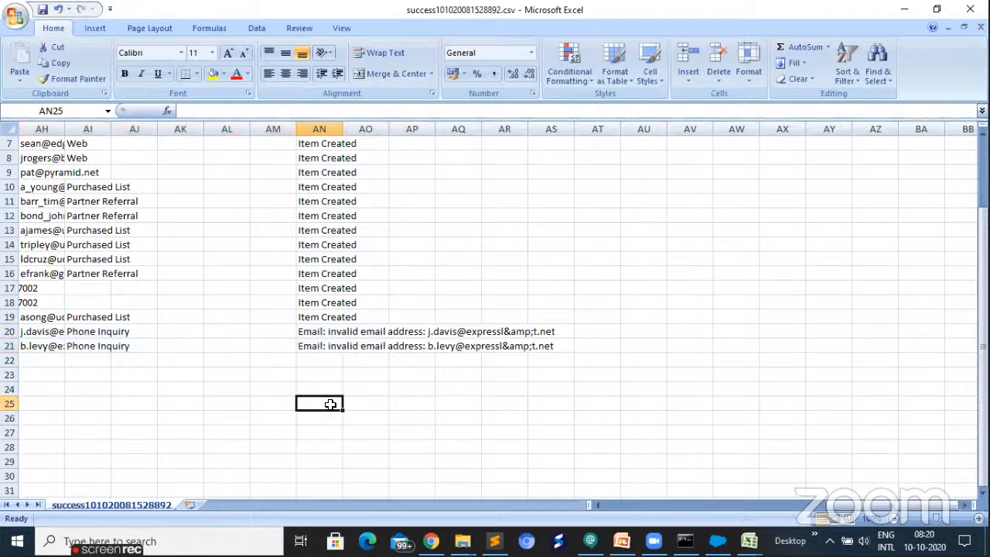
- Check rows 20 and 21 against the columns above, from the ID column across to the status messages in column AN
{"action": "scroll", "coordinate": [605, 490], "scroll_direction": "up", "scroll_amount": 1}
{"action": "scroll", "coordinate": [875, 504], "scroll_direction": "down", "scroll_amount": 5}
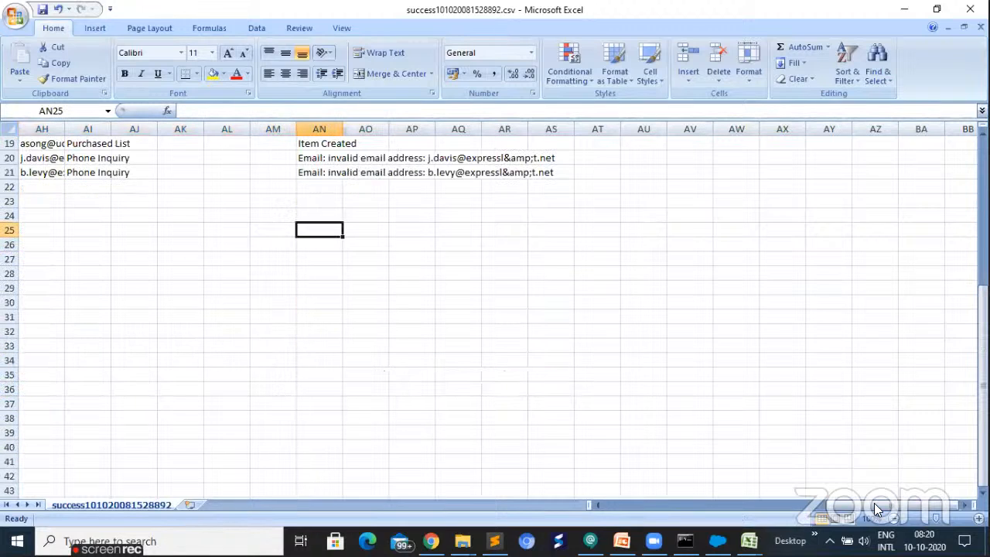
{"action": "left_click_drag", "start_coordinate": [875, 509], "coordinate": [866, 508]}
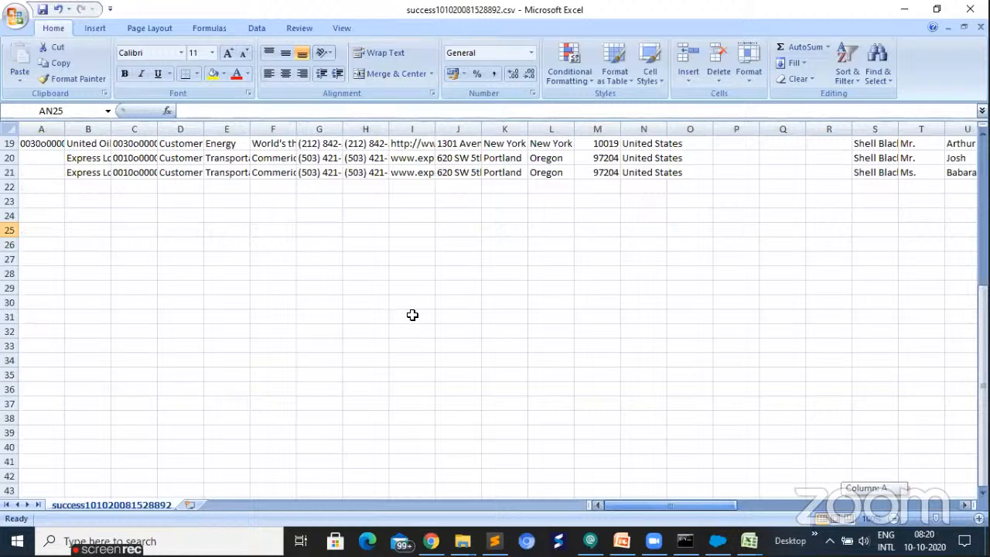
{"action": "scroll", "coordinate": [413, 316], "scroll_direction": "up", "scroll_amount": 2}
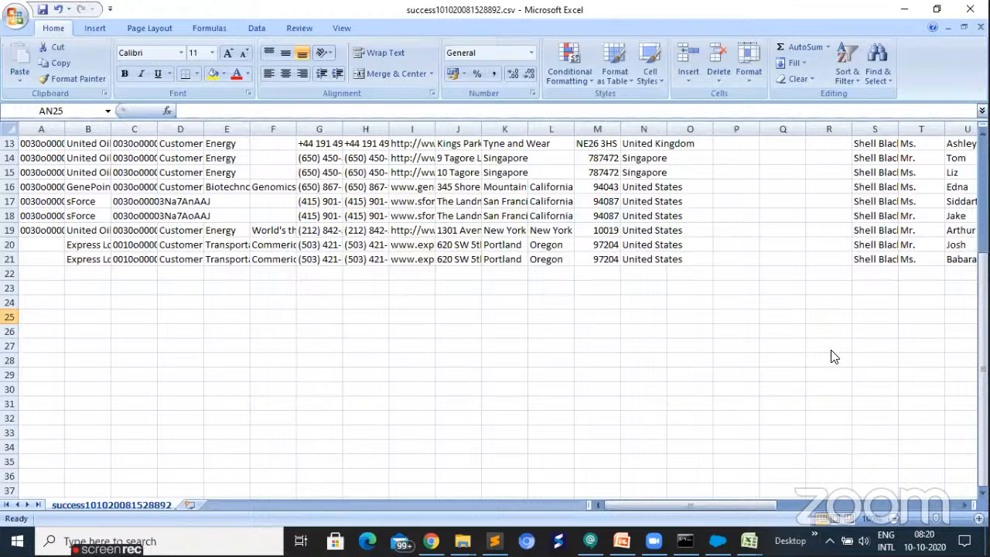
{"action": "left_click", "coordinate": [834, 259]}
{"action": "key", "text": "Right"}
{"action": "key", "text": "Right"}
{"action": "key", "text": "Right"}
{"action": "key", "text": "Right"}
{"action": "key", "text": "Right"}
{"action": "key", "text": "Right"}
{"action": "key", "text": "Right"}
{"action": "key", "text": "Right"}
{"action": "key", "text": "Right"}
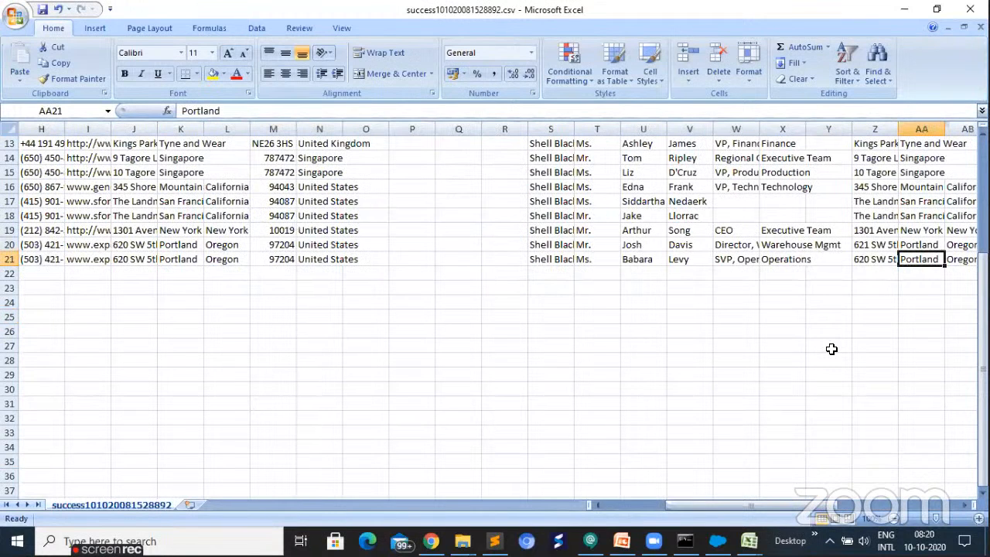
{"action": "key", "text": "Right"}
{"action": "key", "text": "Right"}
{"action": "key", "text": "Right"}
{"action": "key", "text": "Right"}
{"action": "key", "text": "Right"}
{"action": "key", "text": "Right"}
{"action": "key", "text": "Right"}
{"action": "key", "text": "Right"}
{"action": "key", "text": "Right"}
{"action": "key", "text": "Right"}
{"action": "key", "text": "Right"}
{"action": "key", "text": "Right"}
{"action": "key", "text": "Right"}
{"action": "key", "text": "Right"}
{"action": "key", "text": "Left"}
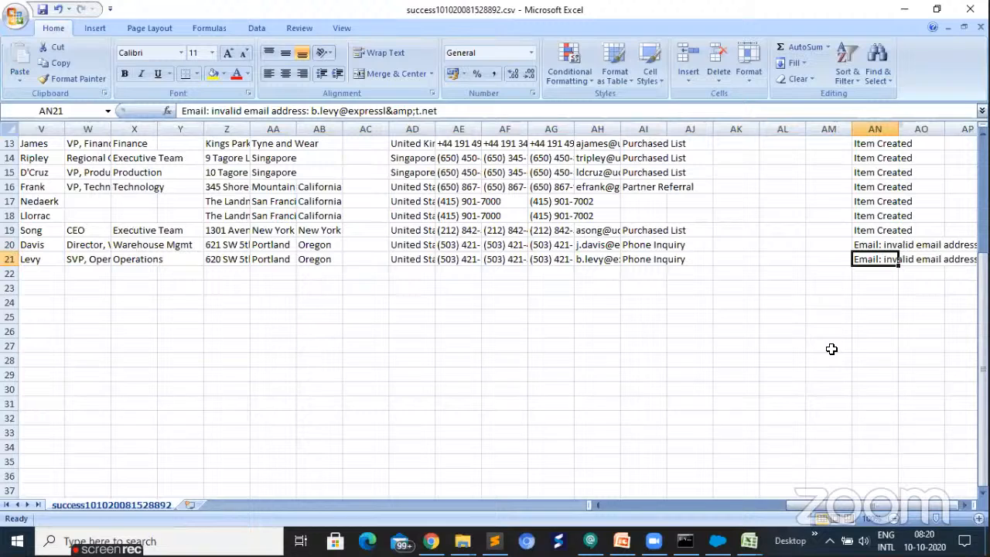
- Correct the contact's email in cell AH20 by removing the characters "l&t" from its domain
{"action": "key", "text": "Left"}
{"action": "key", "text": "Left"}
{"action": "key", "text": "Left"}
{"action": "key", "text": "Left"}
{"action": "key", "text": "Left"}
{"action": "key", "text": "Left"}
{"action": "key", "text": "Left"}
{"action": "key", "text": "Up"}
{"action": "key", "text": "Right"}
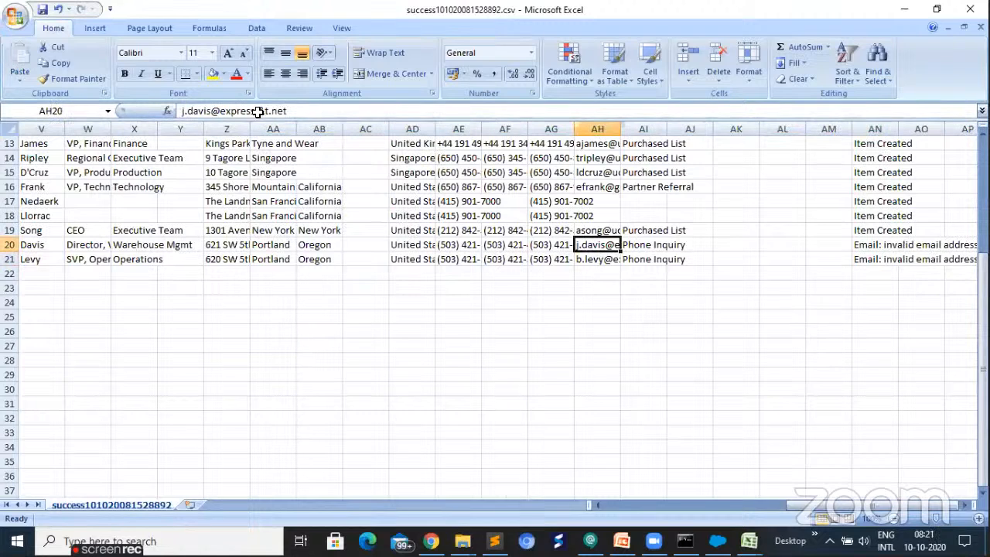
{"action": "key", "text": "F2"}
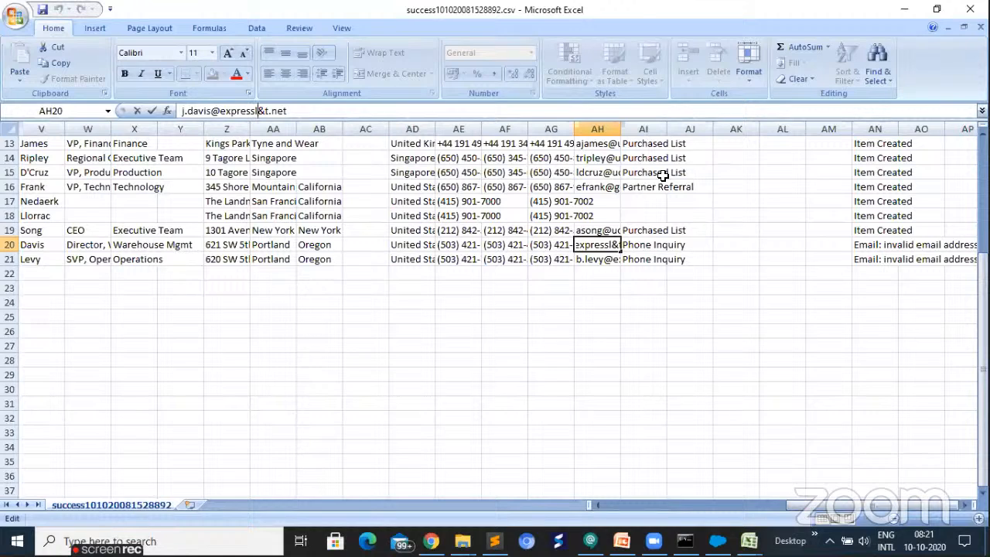
{"action": "key", "text": "Delete"}
{"action": "key", "text": "BackSpace"}
{"action": "key", "text": "Delete"}
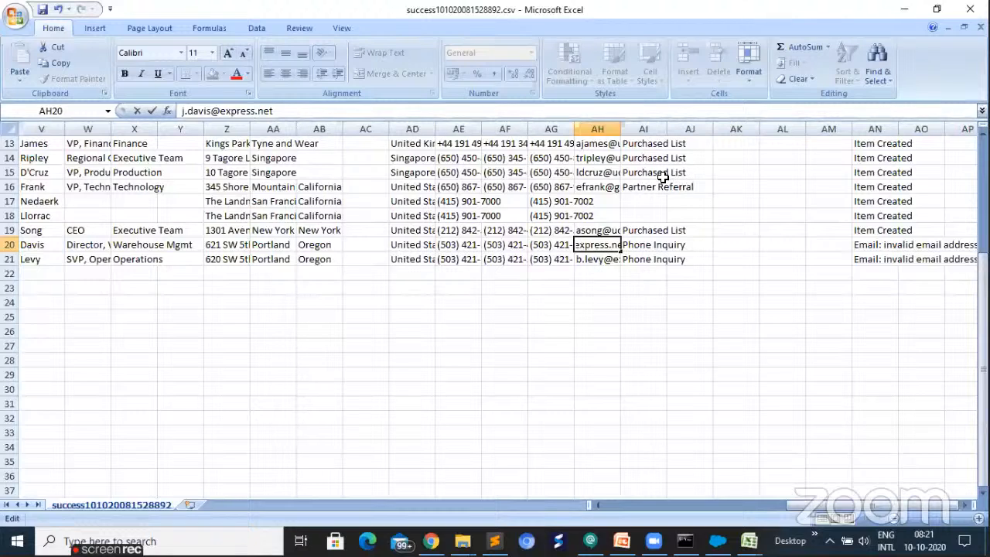
{"action": "key", "text": "ctrl+Return"}
- Correct the contact's email in cell AH21 by removing the characters "l&" from its domain
{"action": "left_click", "coordinate": [613, 263]}
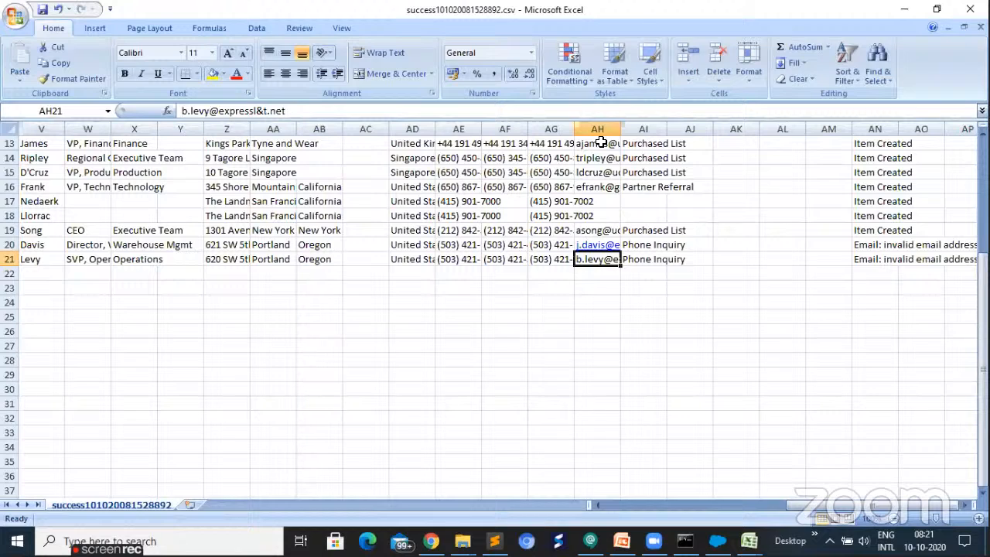
{"action": "key", "text": "F2"}
{"action": "key", "text": "Left"}
{"action": "key", "text": "Left"}
{"action": "key", "text": "Left"}
{"action": "key", "text": "Left"}
{"action": "key", "text": "Left"}
{"action": "key", "text": "BackSpace"}
{"action": "key", "text": "BackSpace"}
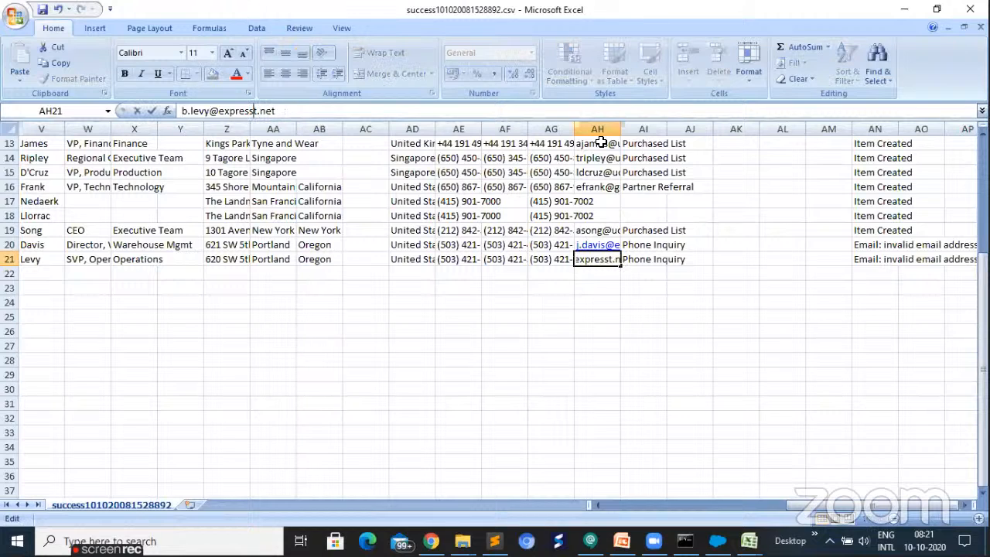
{"action": "key", "text": "Return"}
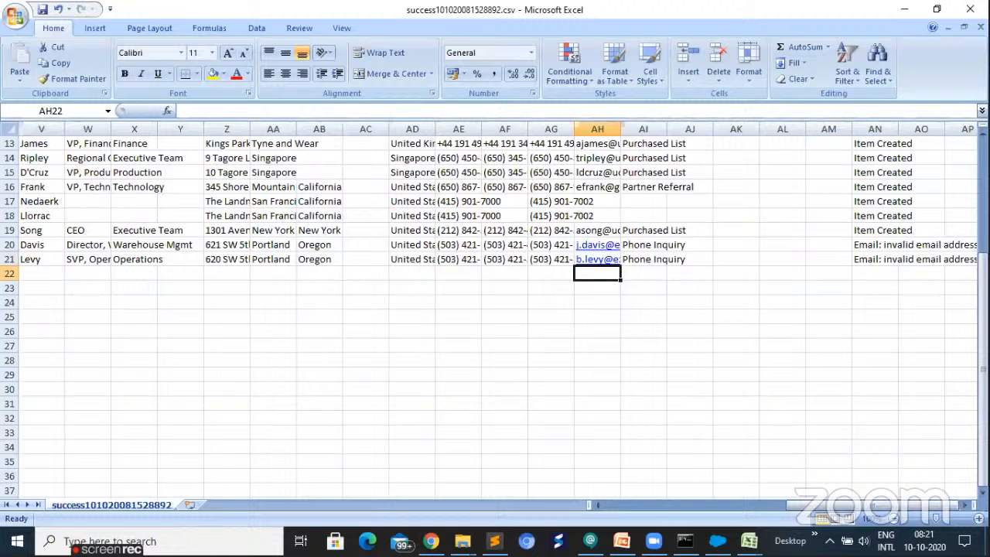
- Check the first ID column for the two added contacts in A20:A21 and widen that column slightly
{"action": "left_click", "coordinate": [597, 360]}
{"action": "left_click_drag", "start_coordinate": [917, 505], "coordinate": [735, 505]}
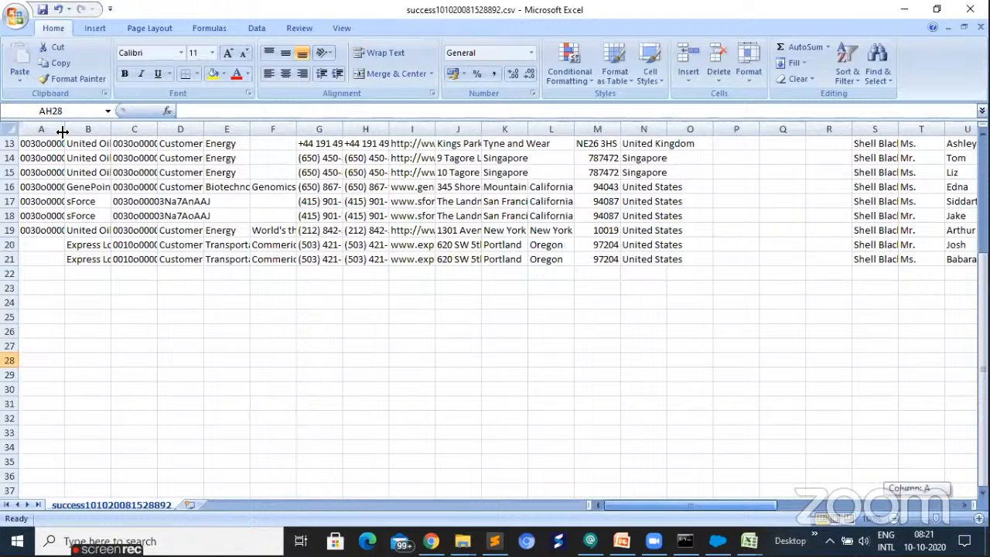
{"action": "scroll", "coordinate": [62, 131], "scroll_direction": "up", "scroll_amount": 4}
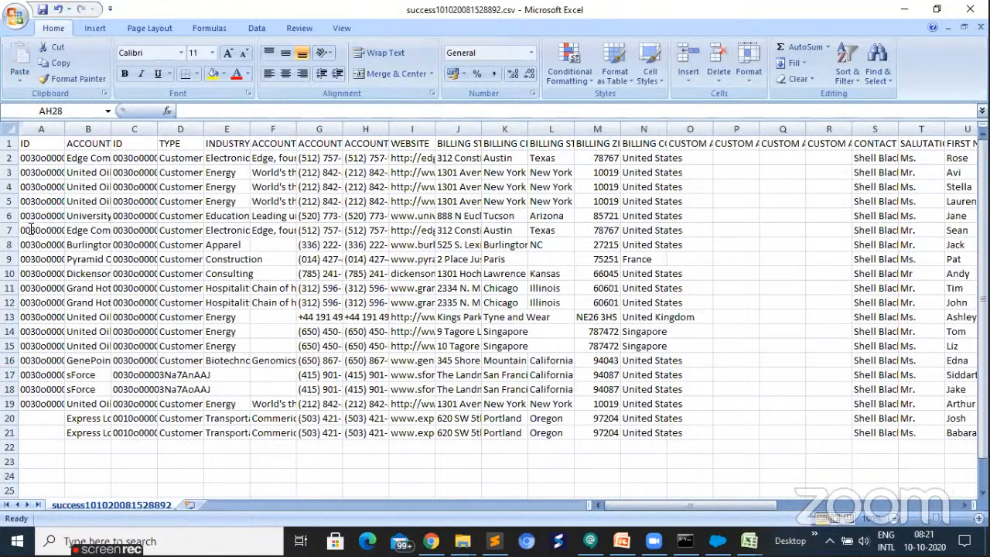
{"action": "left_click_drag", "start_coordinate": [40, 418], "coordinate": [40, 432]}
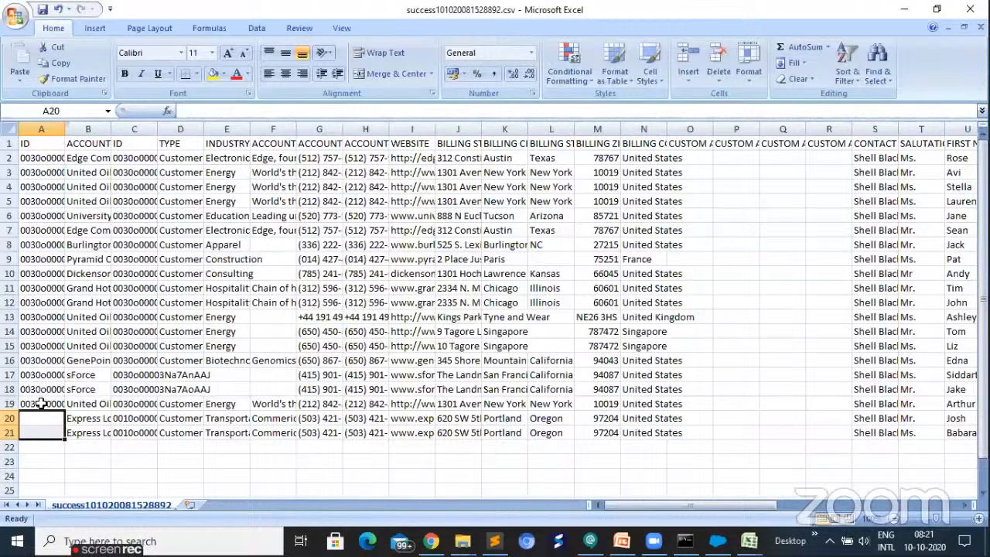
{"action": "left_click", "coordinate": [553, 404]}
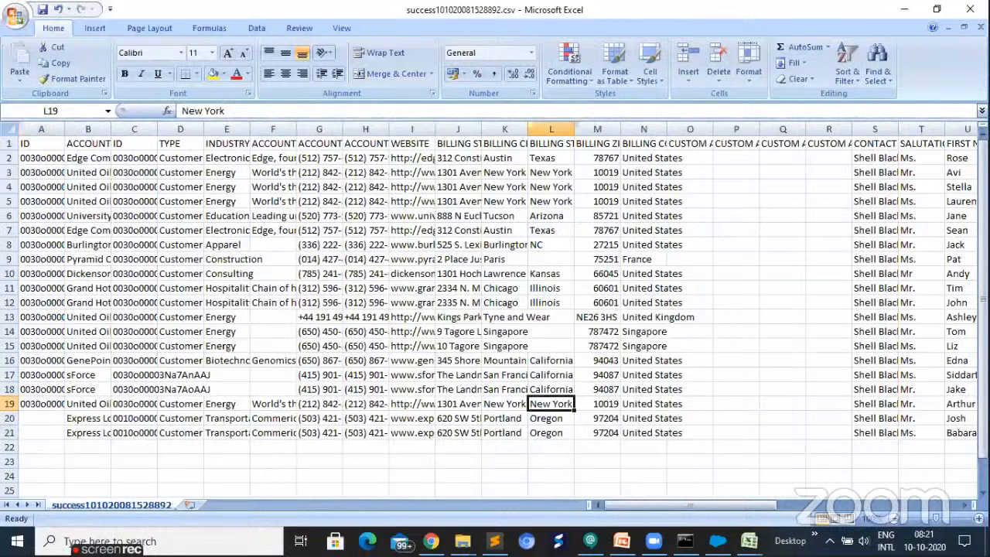
{"action": "left_click_drag", "start_coordinate": [65, 129], "coordinate": [74, 129]}
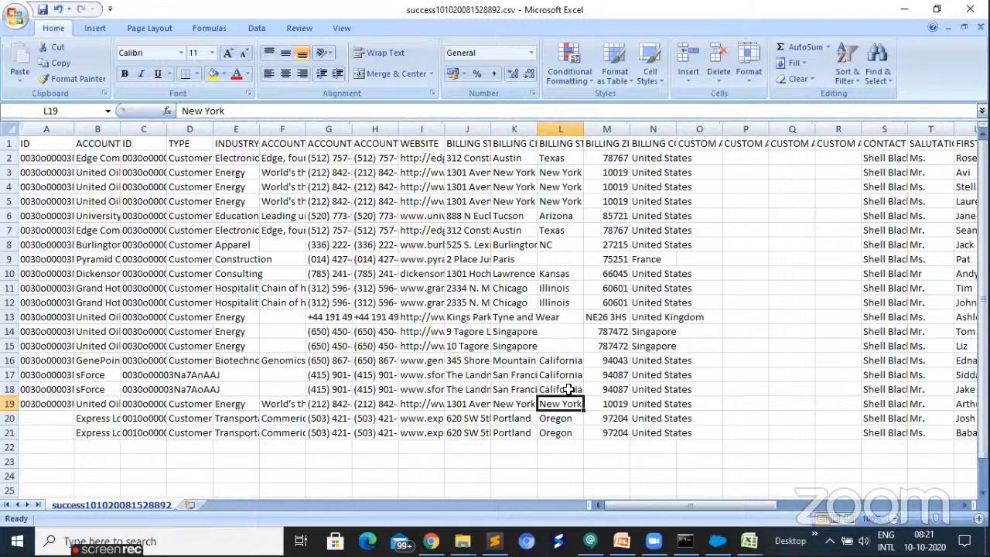
- Copy California from cell L18 into the billing state and billing city cells of row 19 (L19 and K19)
{"action": "left_click", "coordinate": [569, 389]}
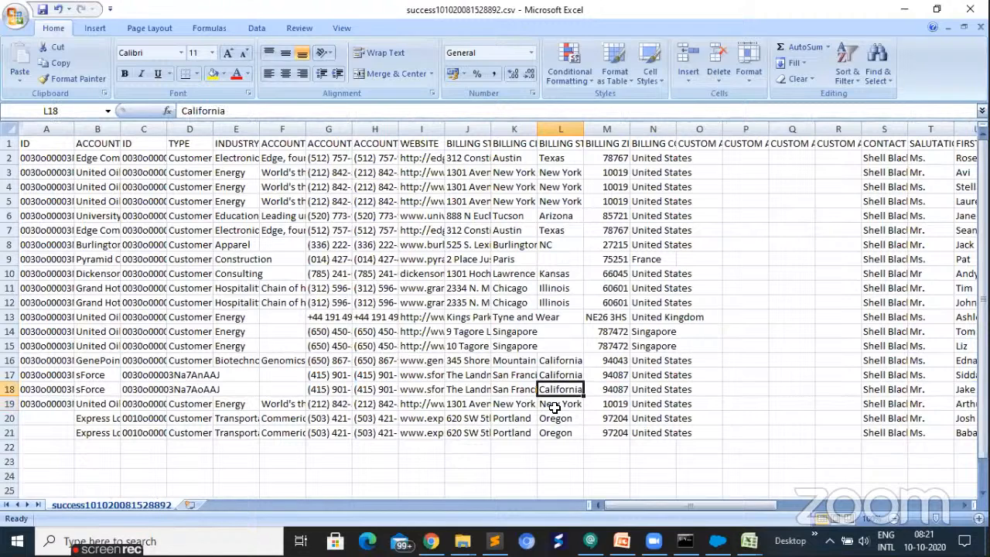
{"action": "key", "text": "ctrl+c"}
{"action": "left_click", "coordinate": [555, 406]}
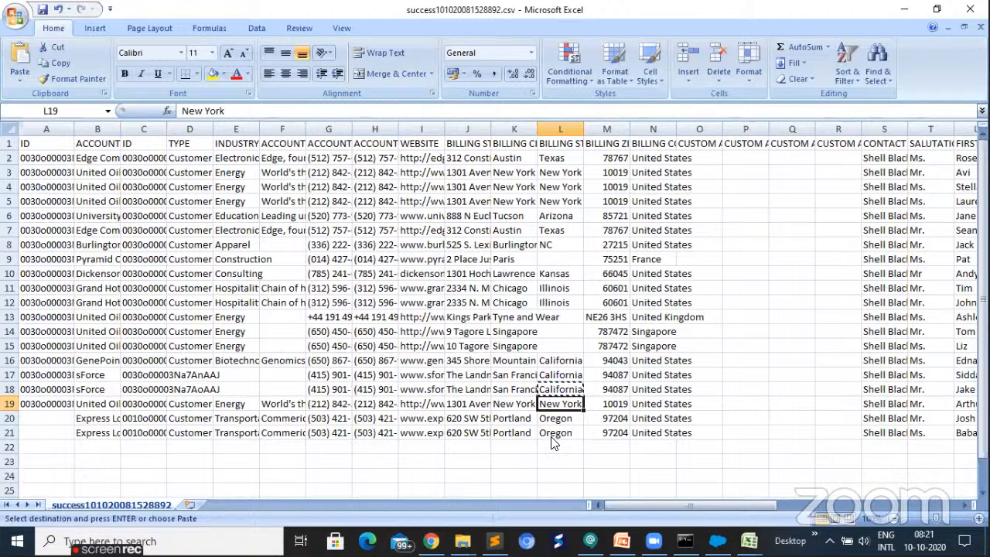
{"action": "key", "text": "ctrl+v"}
{"action": "key", "text": "Left"}
{"action": "key", "text": "ctrl+v"}
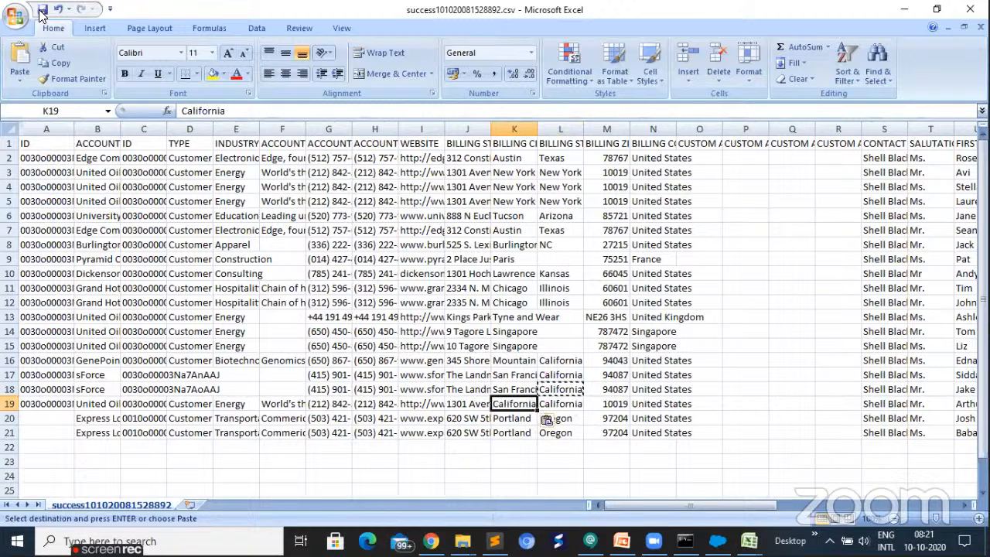
- Save success101020081528892.csv, keeping the CSV format, and close both it and error101020081528892.csv
{"action": "left_click", "coordinate": [42, 11]}
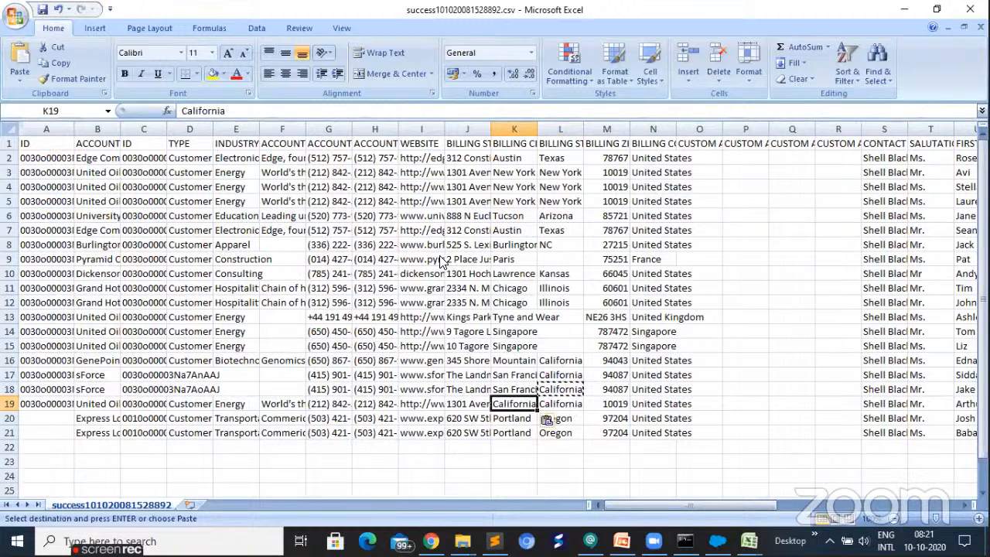
{"action": "left_click", "coordinate": [434, 318]}
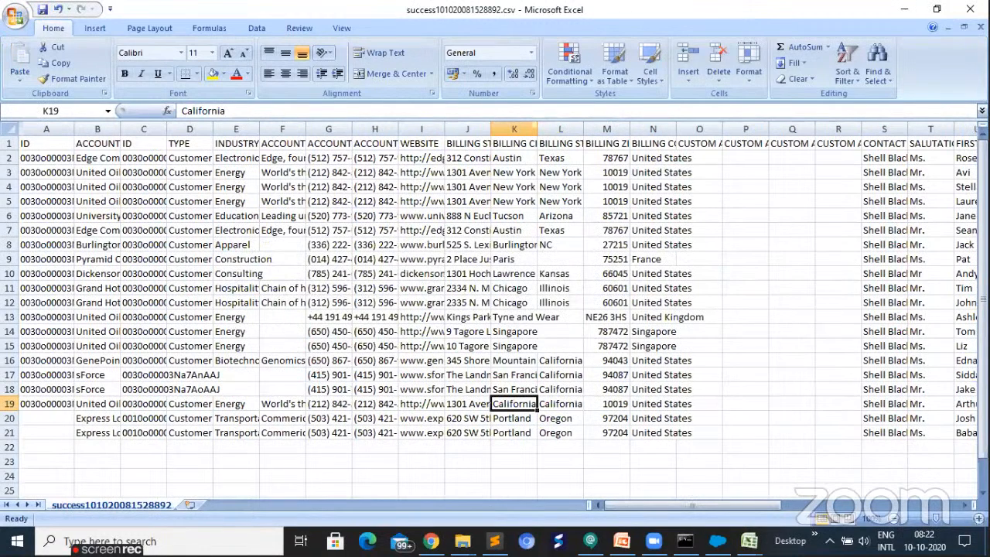
{"action": "left_click", "coordinate": [970, 9]}
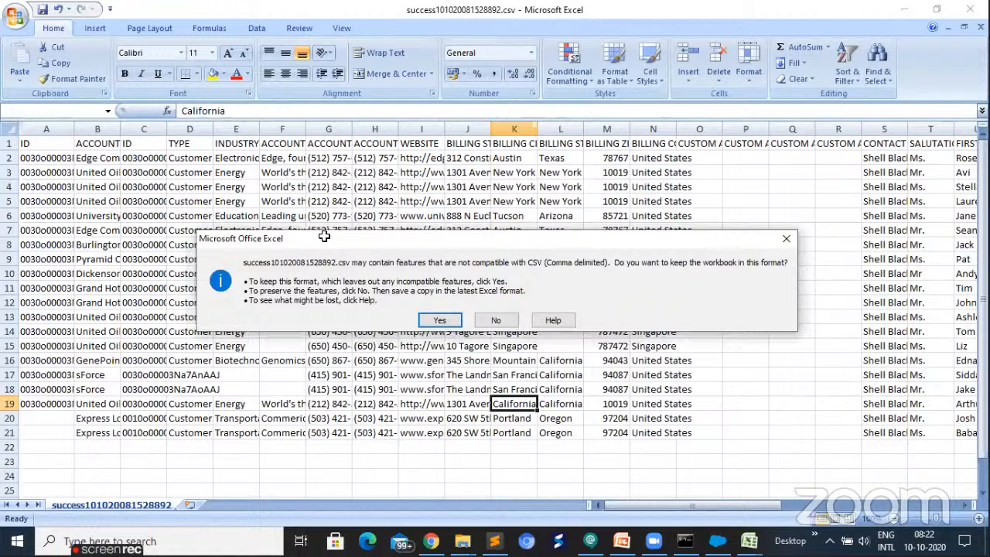
{"action": "key", "text": "Return"}
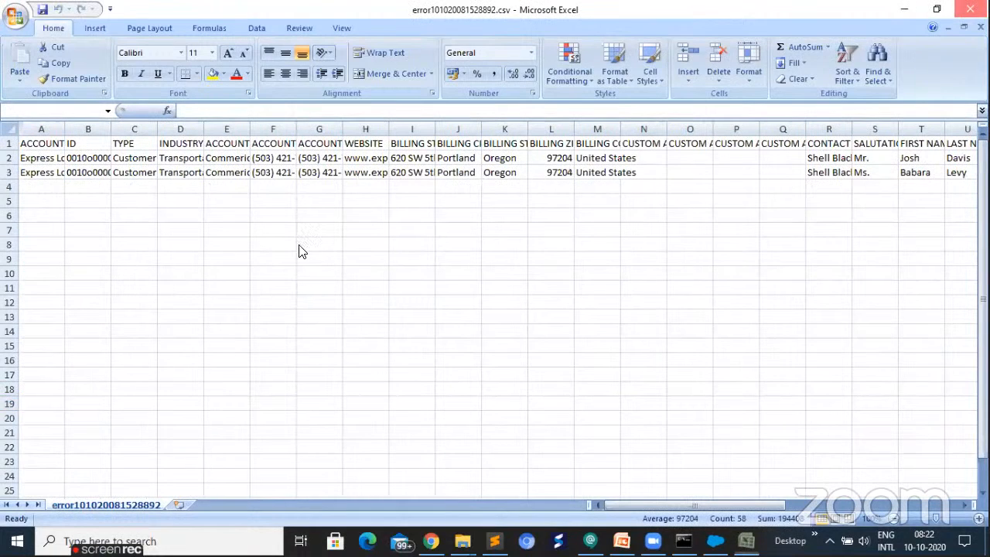
{"action": "key", "text": "alt+F4"}
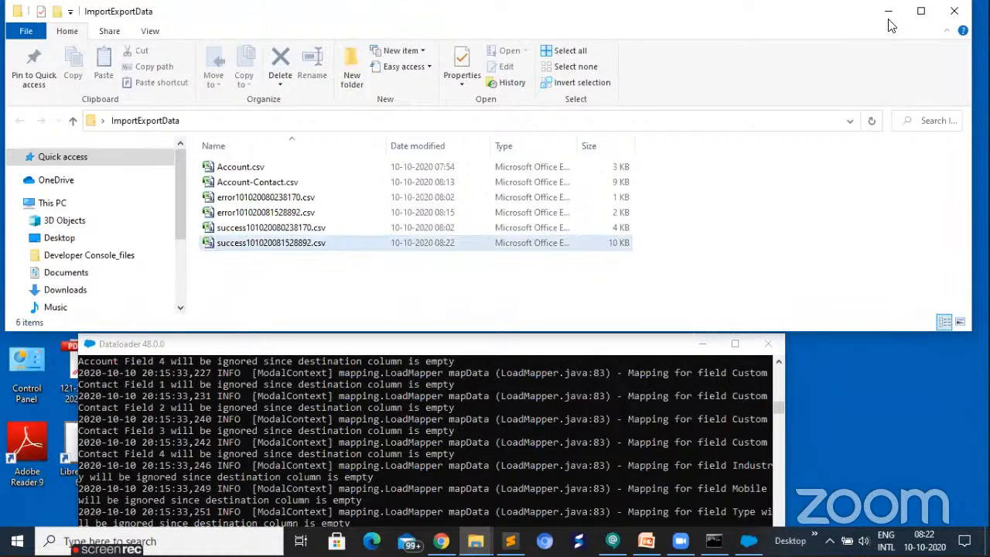
- Minimize the ImportExportData folder, switch to Data Loader and start an Upsert operation
{"action": "left_click", "coordinate": [773, 232]}
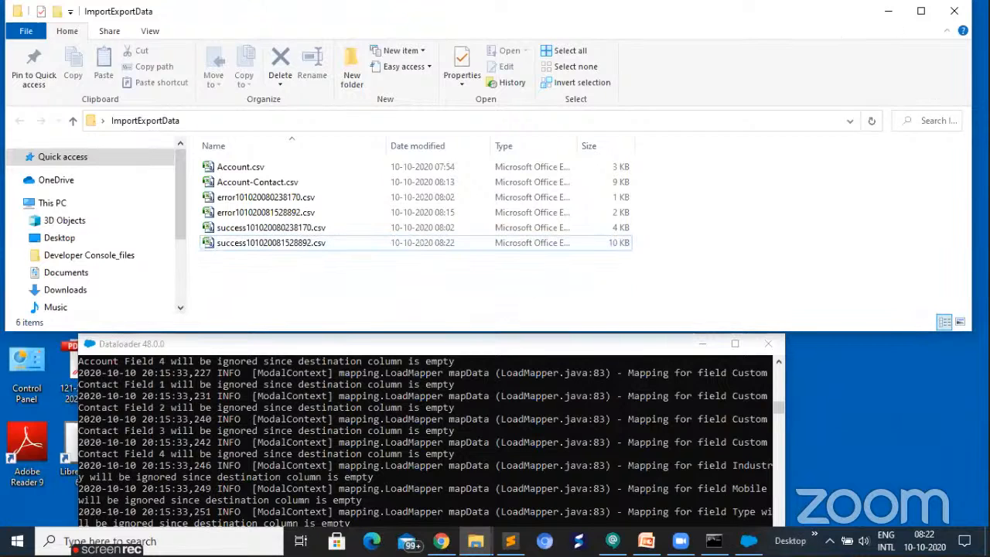
{"action": "left_click", "coordinate": [889, 10]}
{"action": "key", "text": "alt+Tab"}
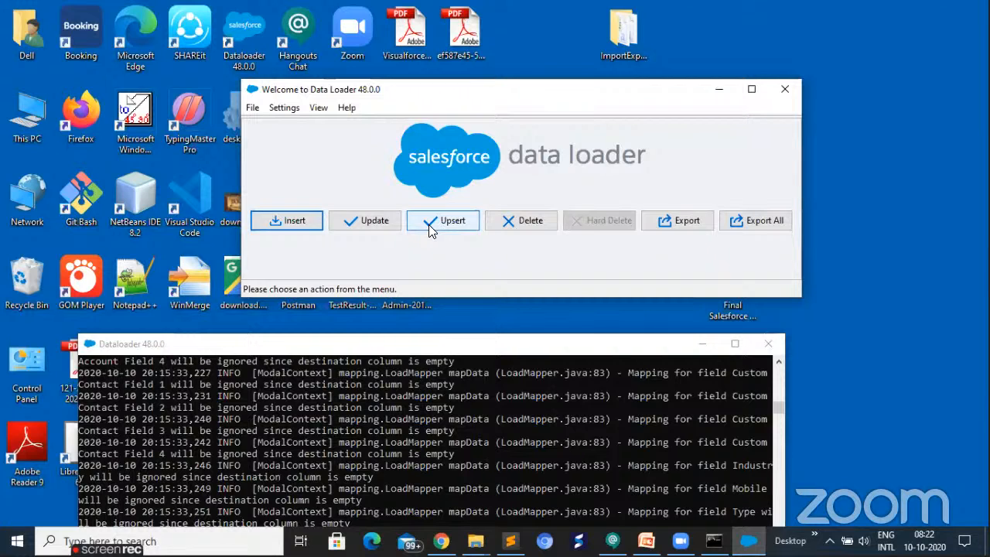
{"action": "left_click", "coordinate": [428, 225]}
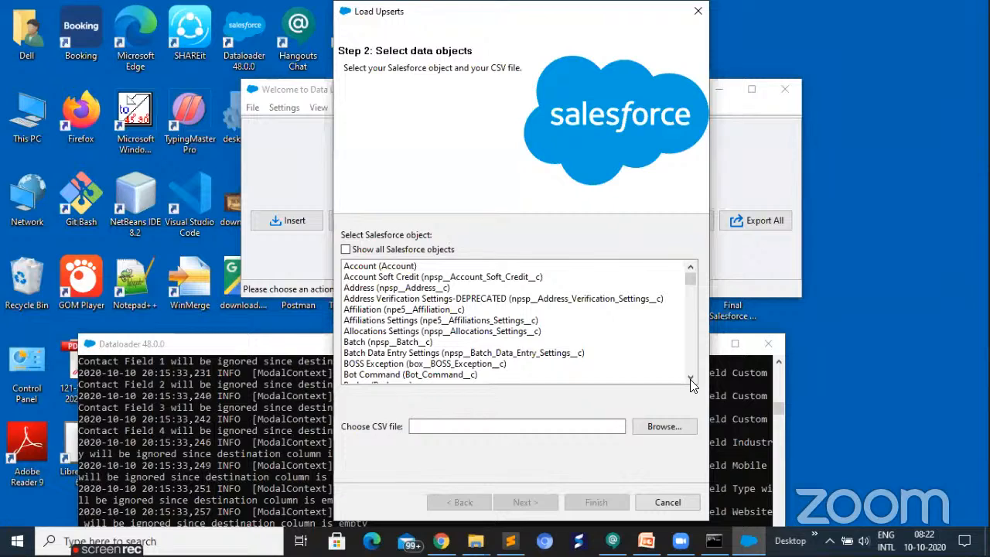
- Try to load success101020081528892.csv for an upsert on the Contact object, and close the upsert wizard
{"action": "left_click", "coordinate": [690, 379]}
{"action": "left_click", "coordinate": [690, 379]}
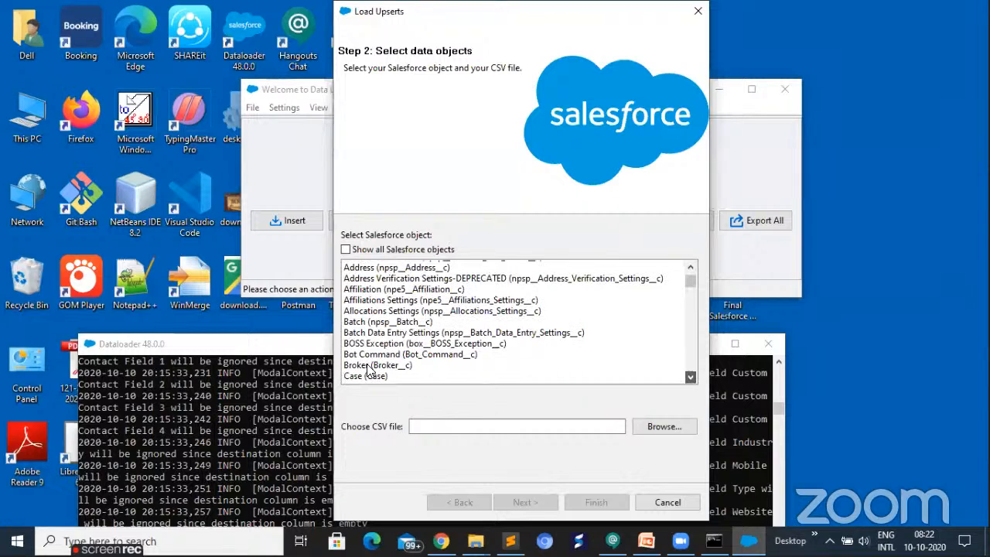
{"action": "scroll", "coordinate": [371, 359], "scroll_direction": "down", "scroll_amount": 1}
{"action": "scroll", "coordinate": [371, 360], "scroll_direction": "down", "scroll_amount": 1}
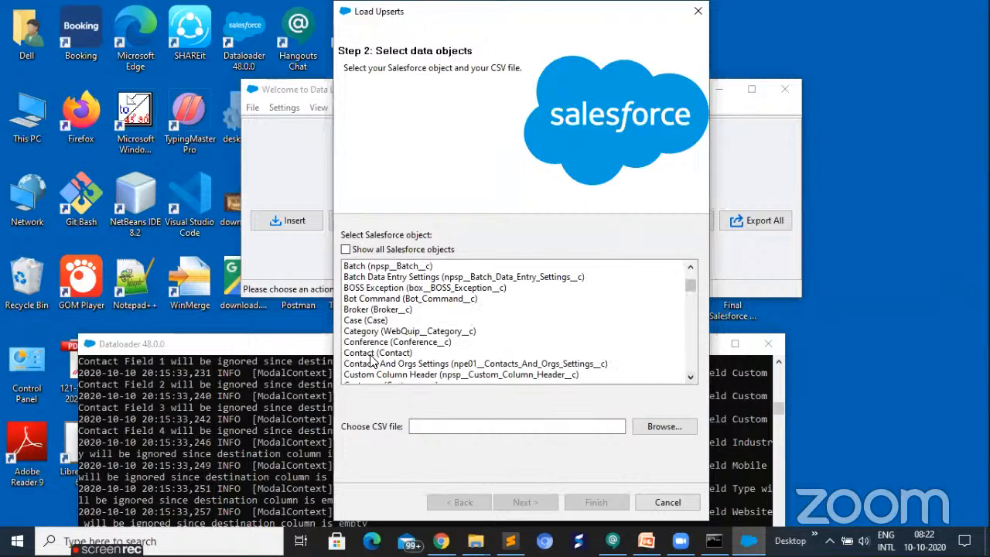
{"action": "left_click", "coordinate": [373, 353]}
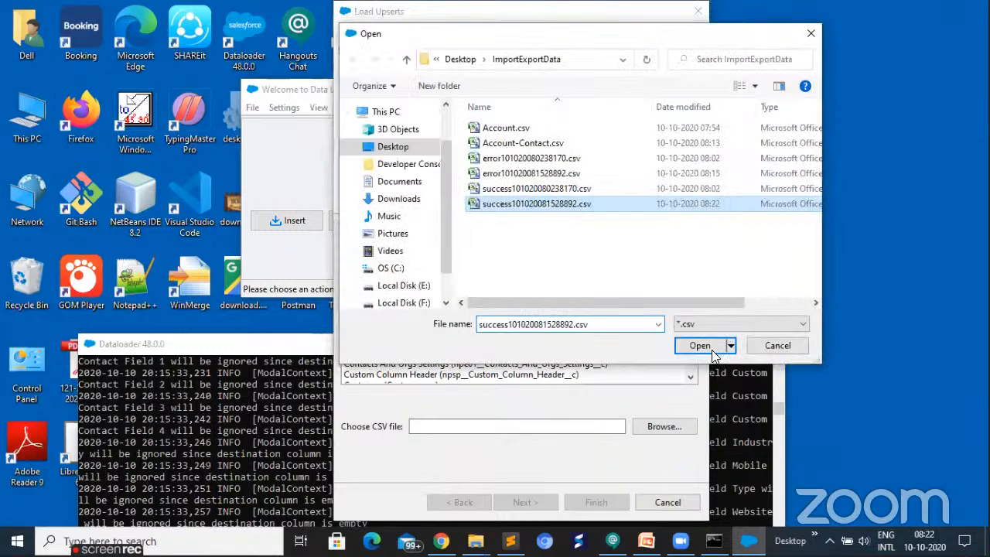
{"action": "left_click", "coordinate": [700, 346]}
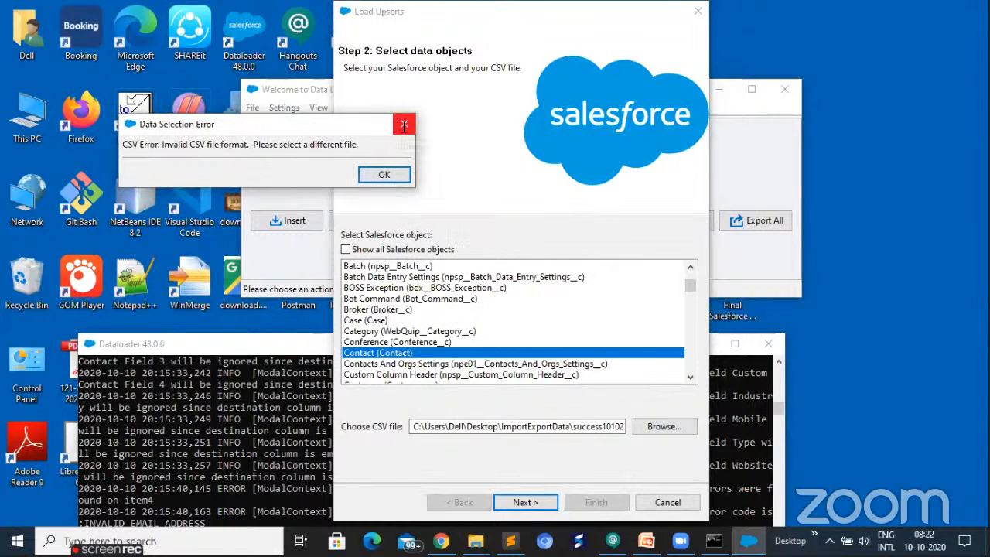
{"action": "left_click", "coordinate": [403, 125]}
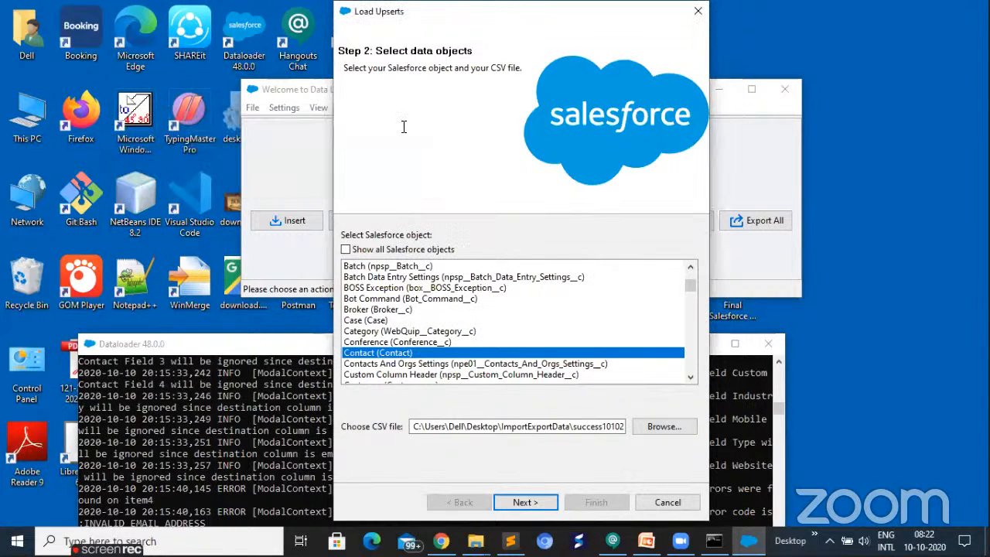
{"action": "left_click", "coordinate": [698, 11]}
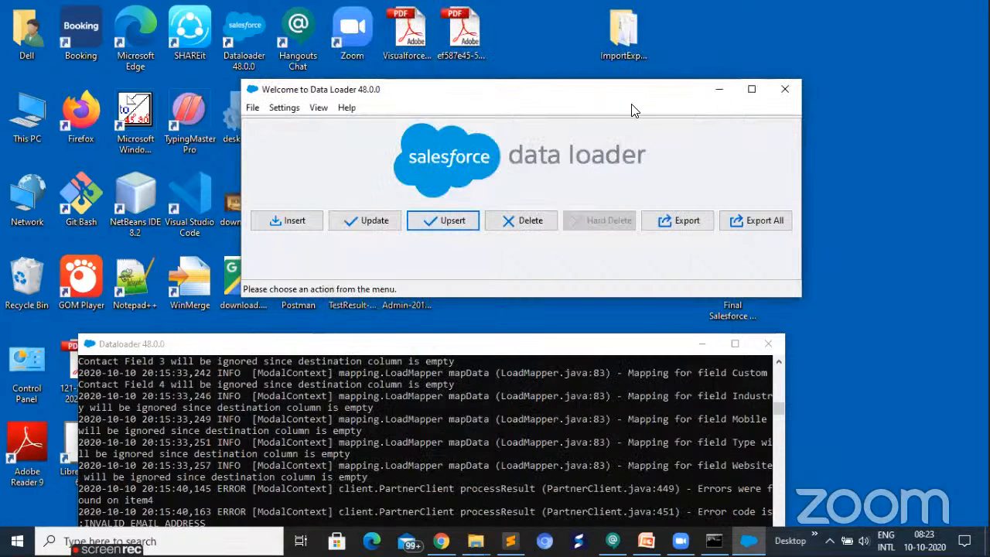
- Reopen success101020081528892.csv from the ImportExportData folder in Excel, accepting the file format warning
{"action": "left_click", "coordinate": [720, 89]}
{"action": "double_click", "coordinate": [636, 31]}
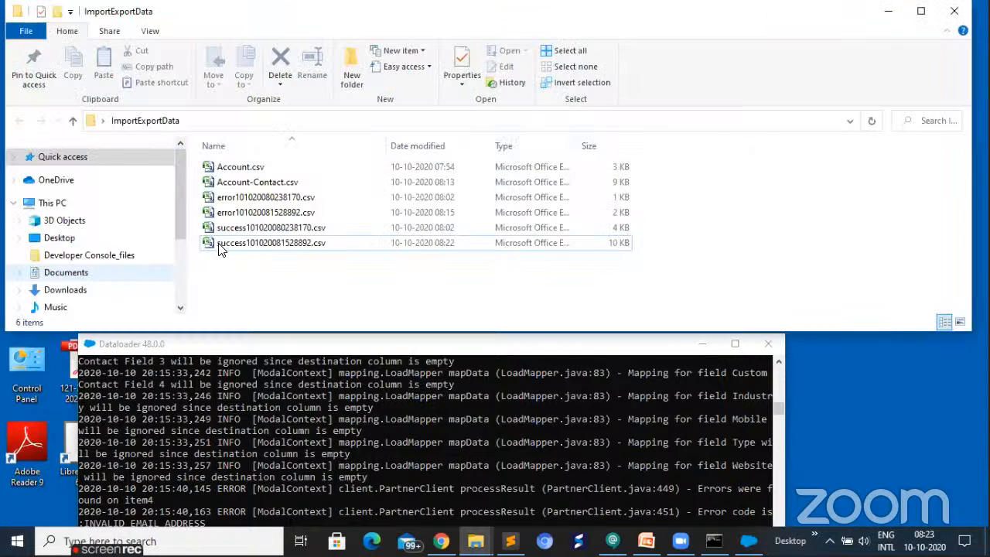
{"action": "double_click", "coordinate": [219, 245]}
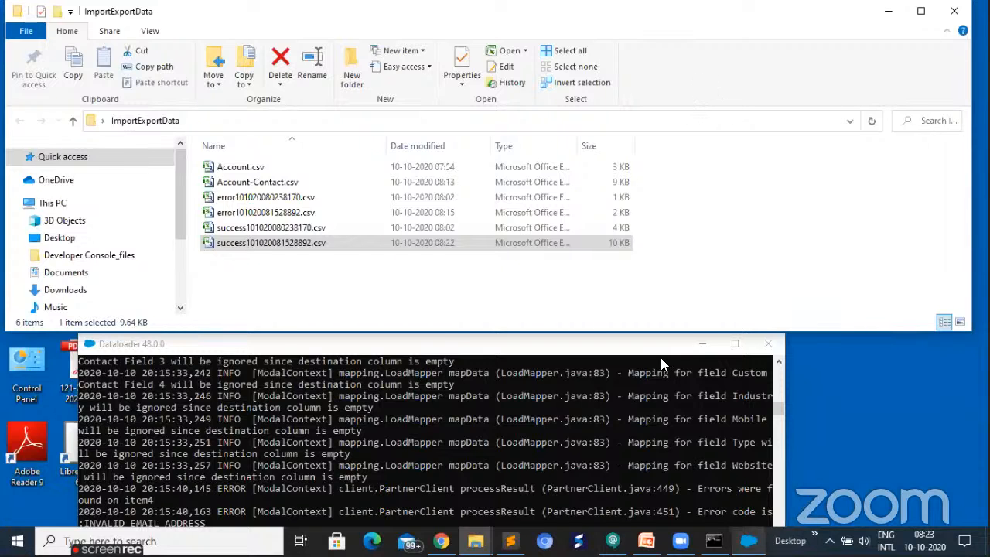
{"action": "left_click", "coordinate": [889, 12]}
{"action": "double_click", "coordinate": [557, 343]}
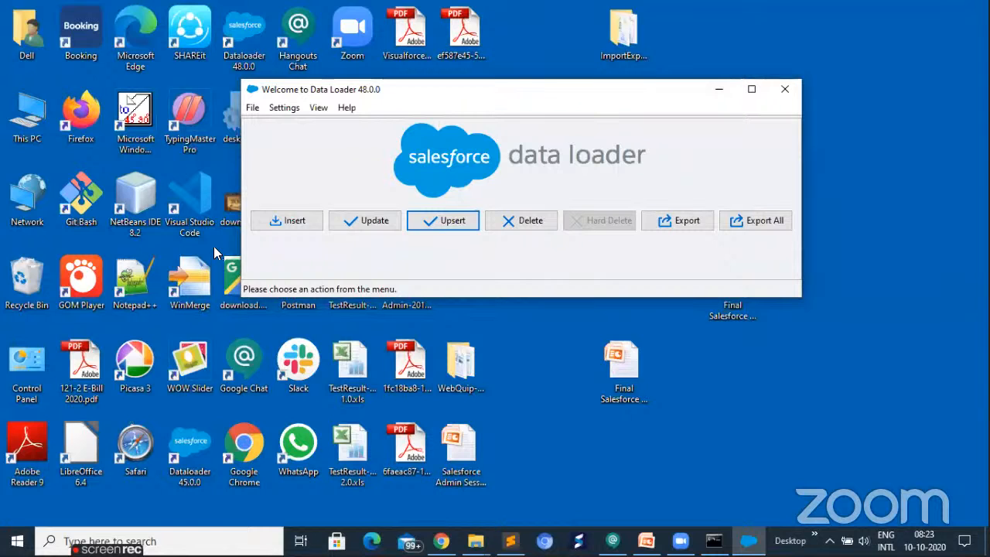
{"action": "key", "text": "alt+Tab"}
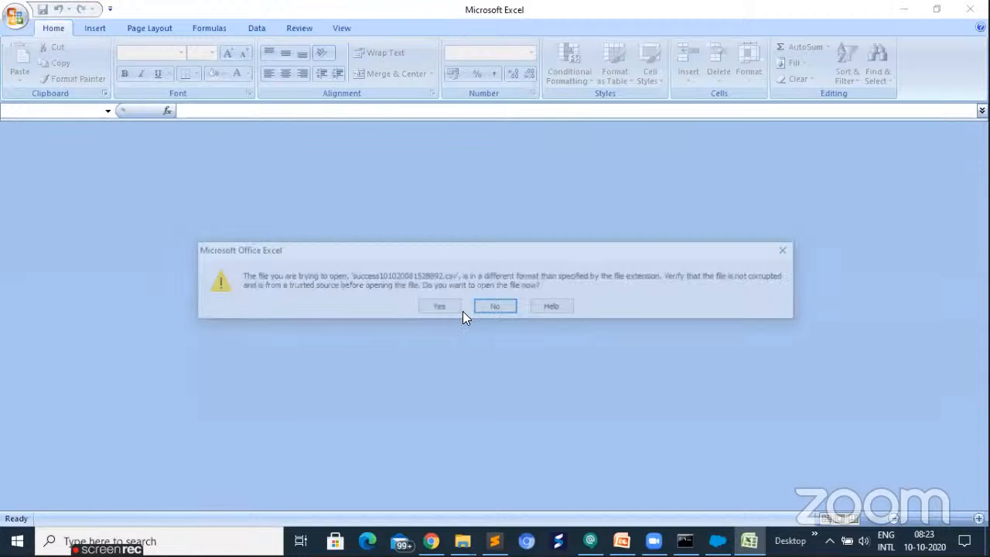
{"action": "left_click", "coordinate": [459, 308]}
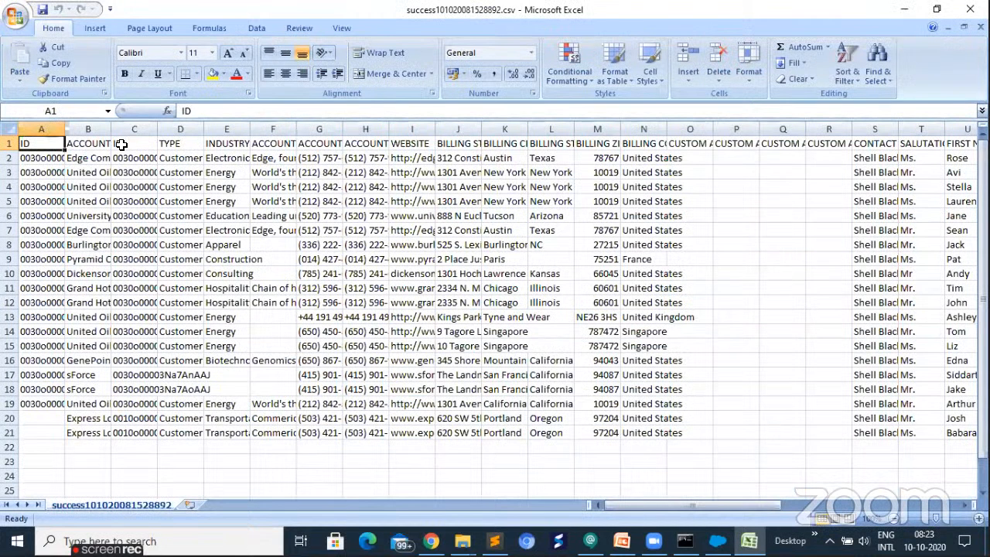
- Rename the second ID column's header in cell C1 to IDA
{"action": "double_click", "coordinate": [121, 145]}
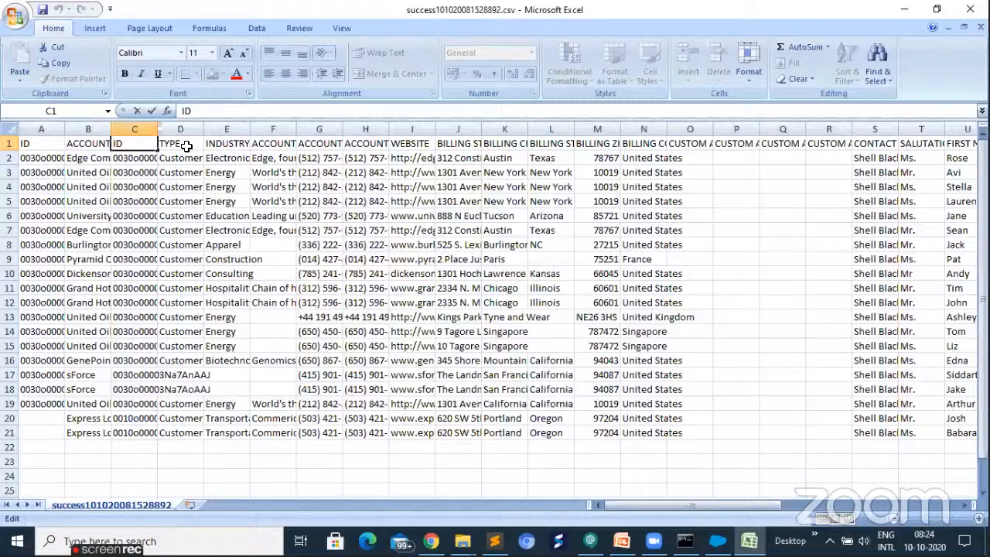
{"action": "type", "text": "A"}
{"action": "key", "text": "Return"}
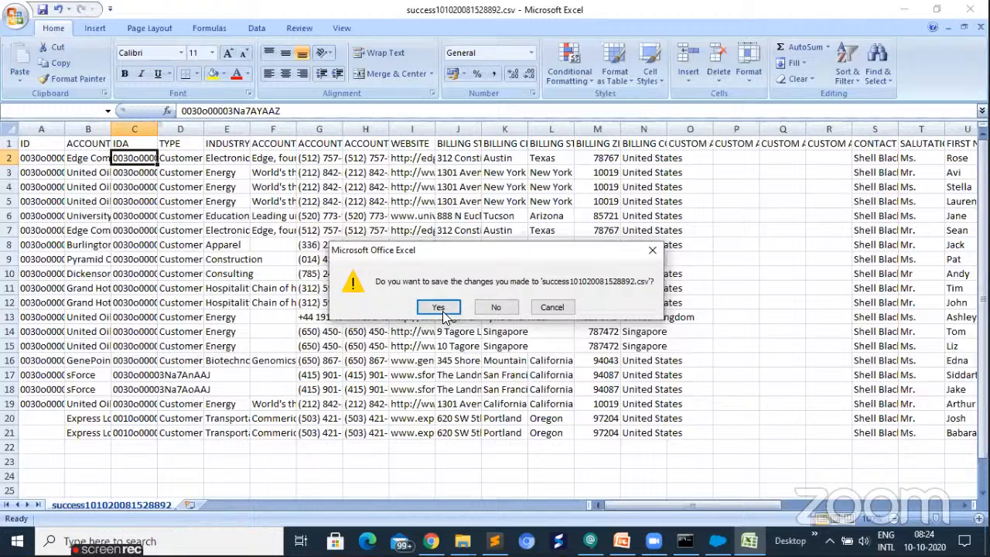
- Save success101020081528892.csv over the existing file in the ImportExportData folder, keeping the CSV (Comma delimited) format, and close it
{"action": "left_click", "coordinate": [446, 309]}
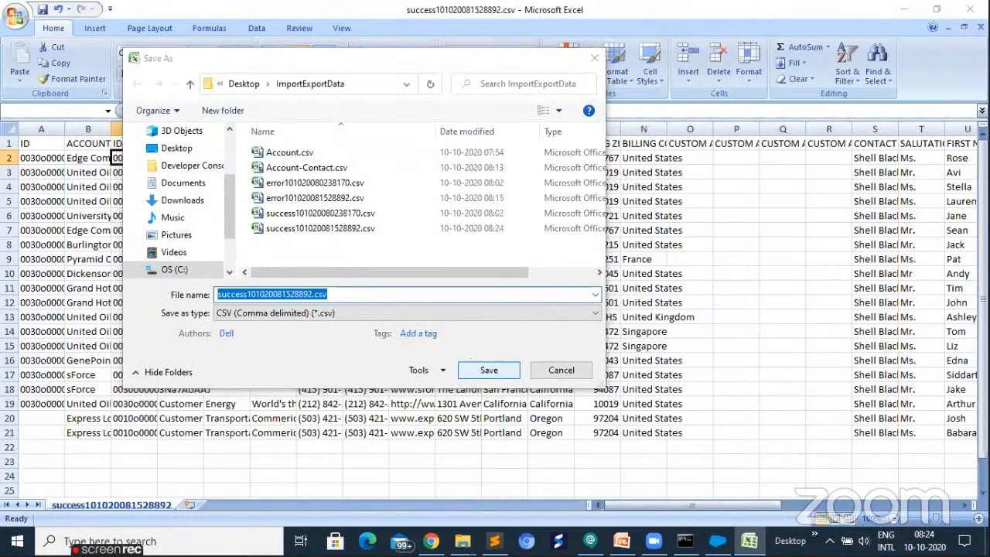
{"action": "key", "text": "Return"}
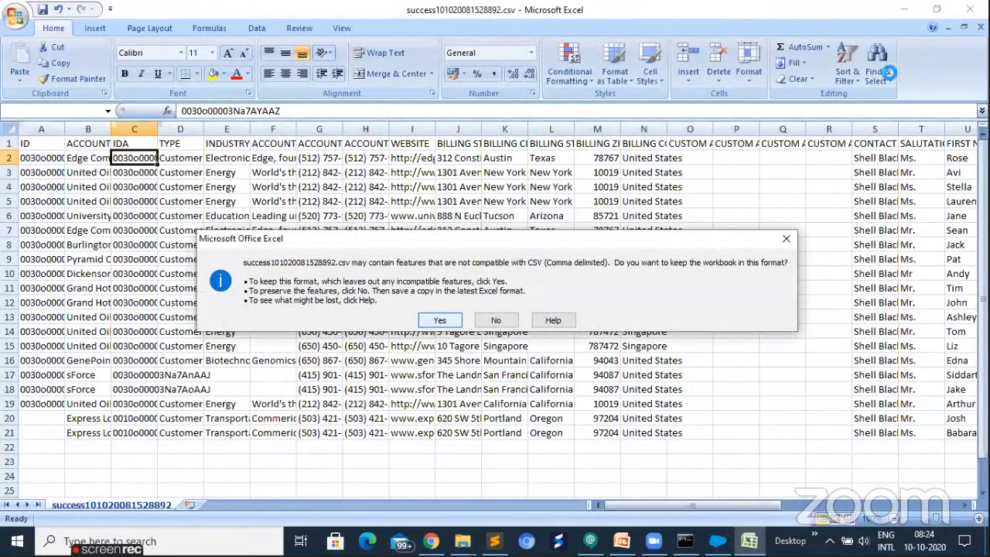
{"action": "left_click", "coordinate": [958, 17]}
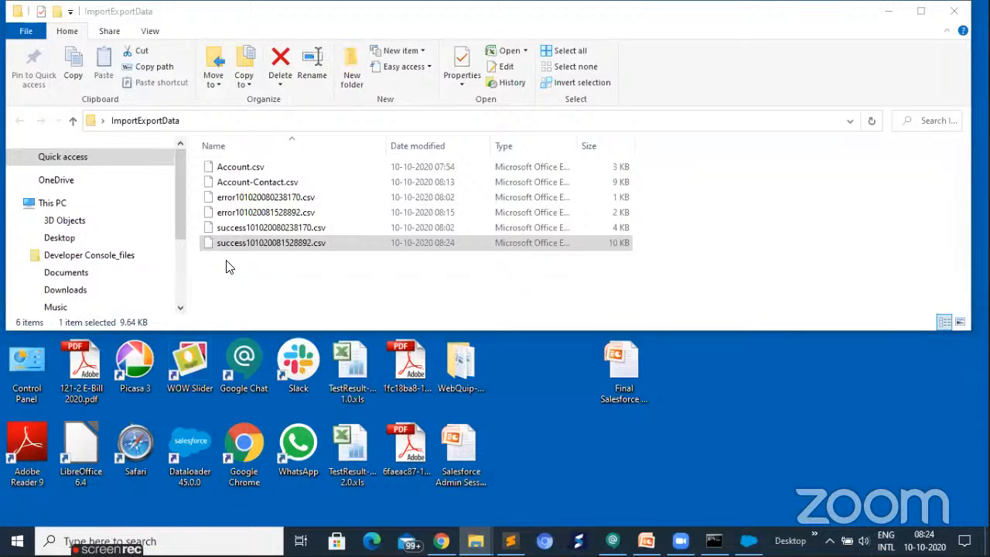
- Switch to Data Loader and start an upsert on the Contact object with success101020081528892.csv from the ImportExportData folder
{"action": "left_click", "coordinate": [237, 243]}
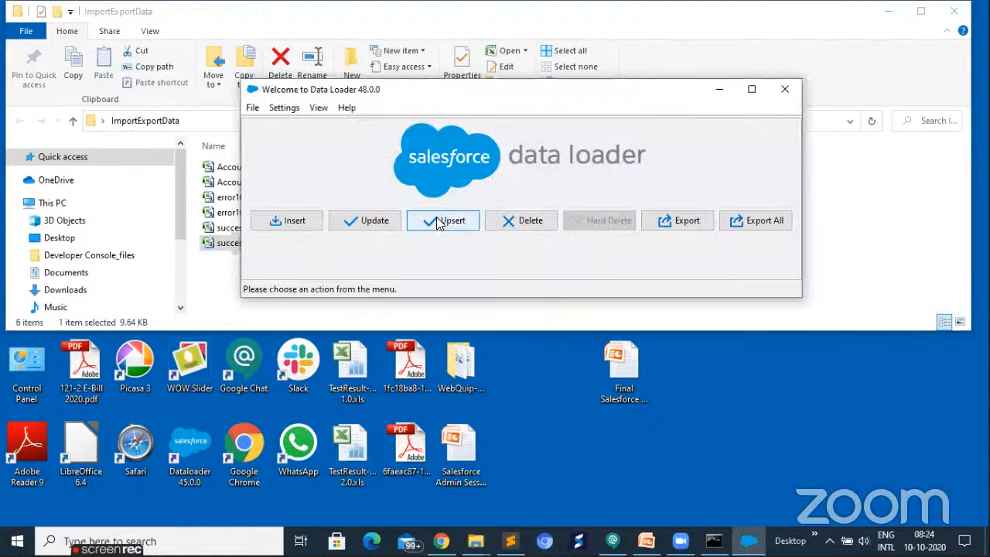
{"action": "left_click", "coordinate": [437, 222]}
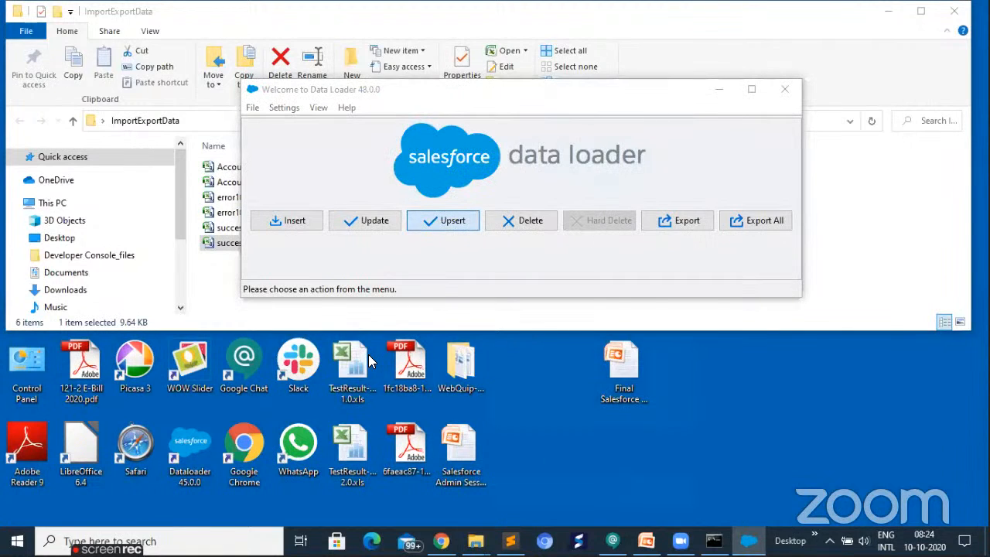
{"action": "scroll", "coordinate": [368, 370], "scroll_direction": "down", "scroll_amount": 2}
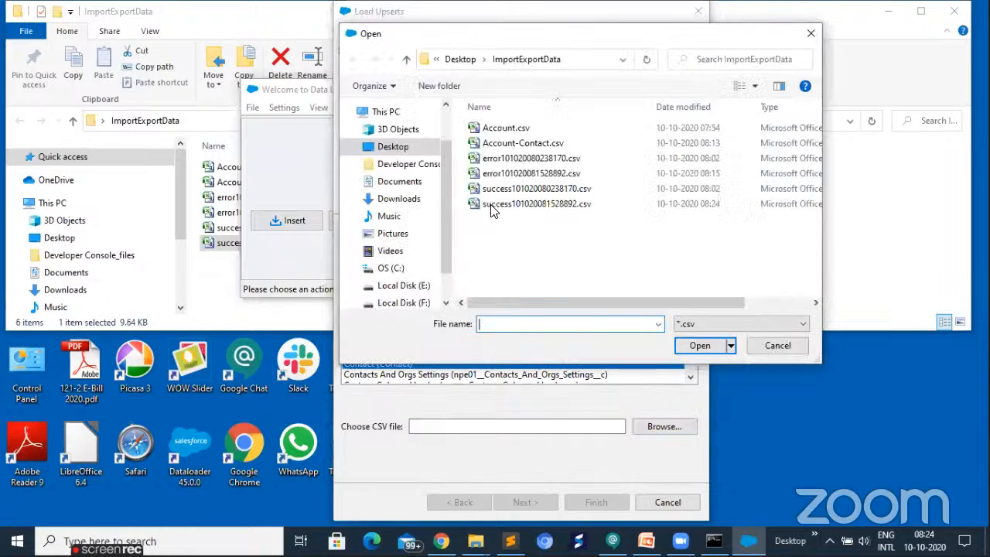
{"action": "double_click", "coordinate": [572, 206]}
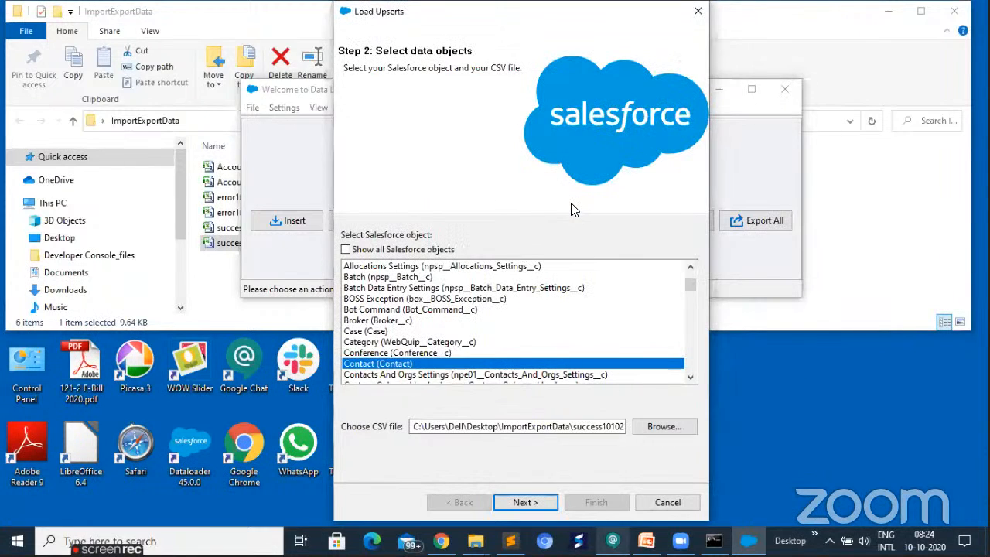
{"action": "key", "text": "Return"}
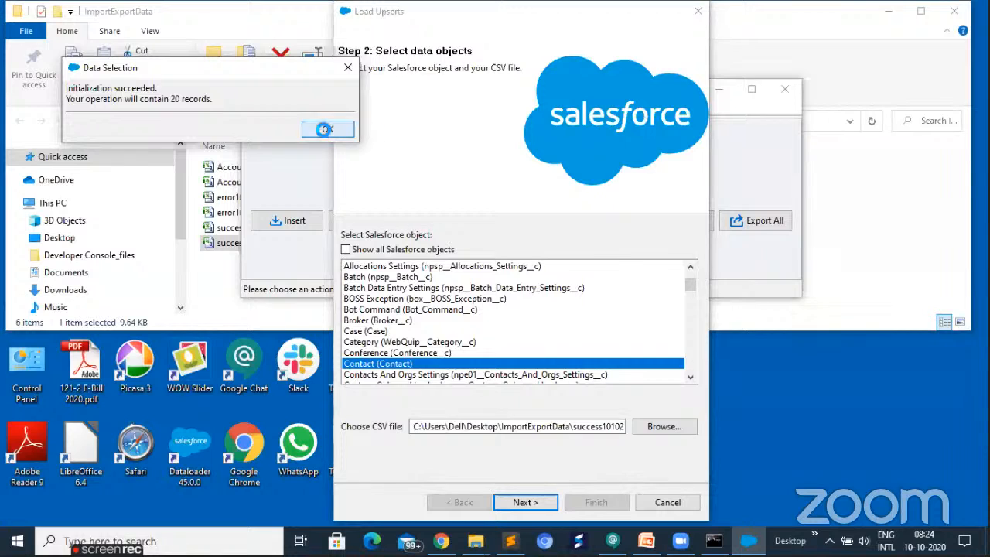
{"action": "key", "text": "Return"}
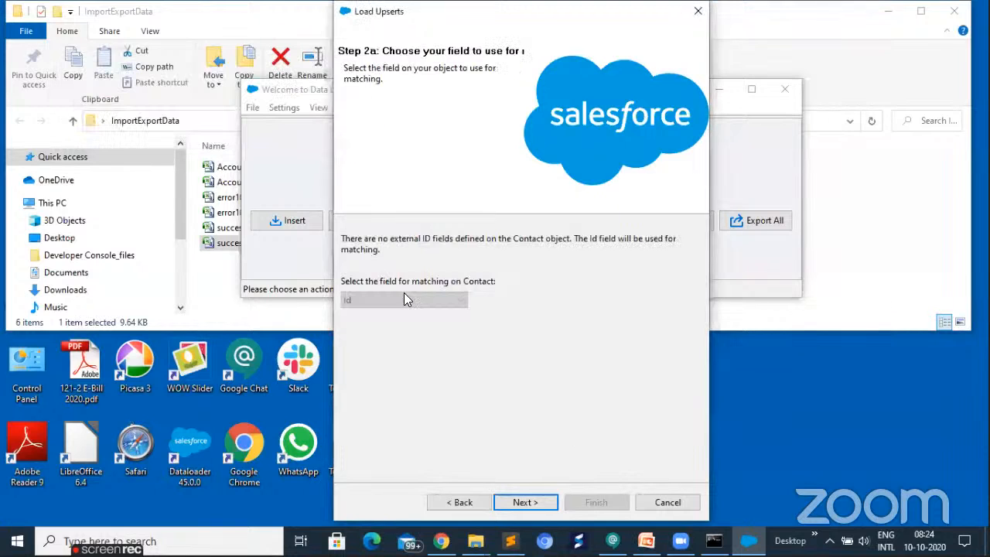
- Accept Id as the matching field and auto-match the Contact fields to the CSV columns, leaving IDA unmapped
{"action": "left_click", "coordinate": [526, 502]}
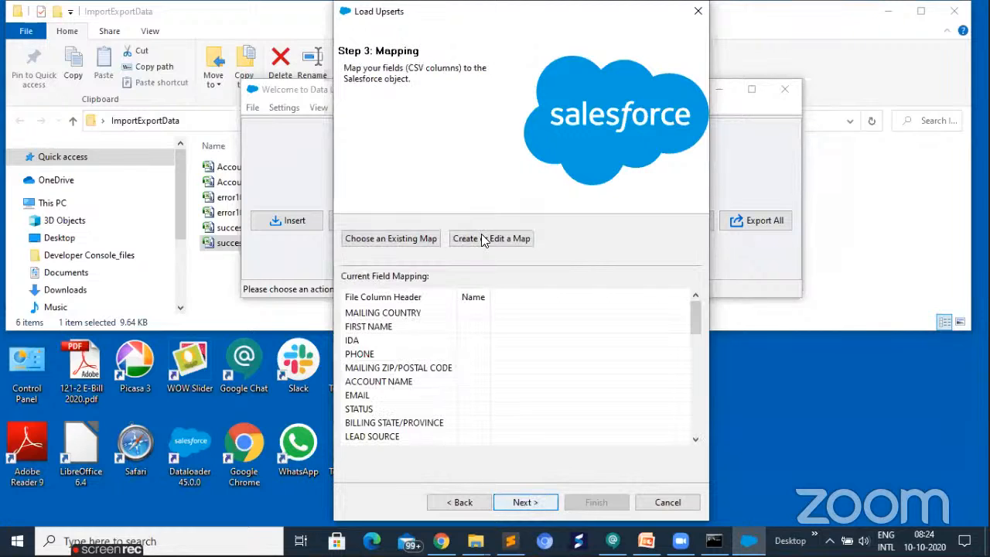
{"action": "left_click", "coordinate": [481, 237]}
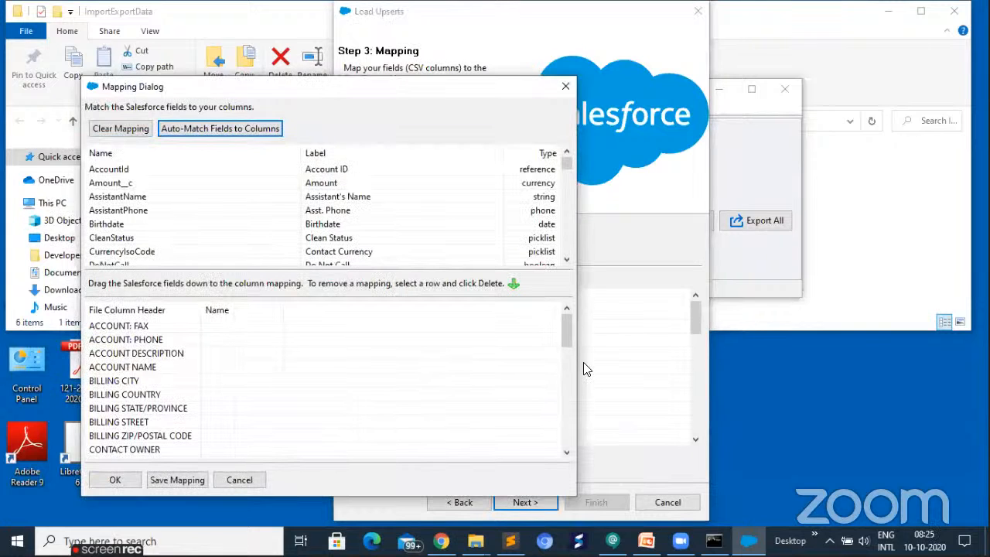
{"action": "scroll", "coordinate": [325, 387], "scroll_direction": "down", "scroll_amount": 10}
{"action": "scroll", "coordinate": [323, 454], "scroll_direction": "up", "scroll_amount": 2}
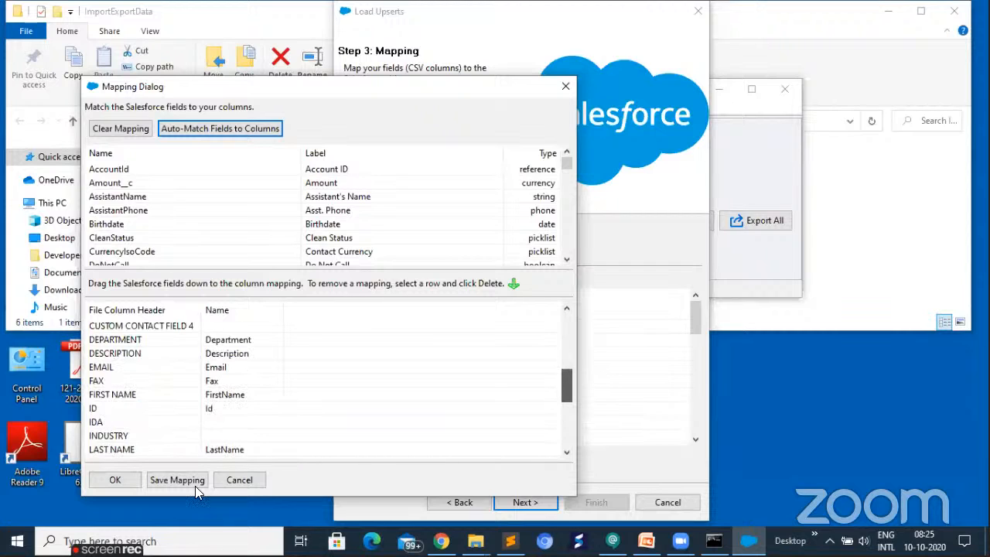
{"action": "left_click", "coordinate": [124, 479]}
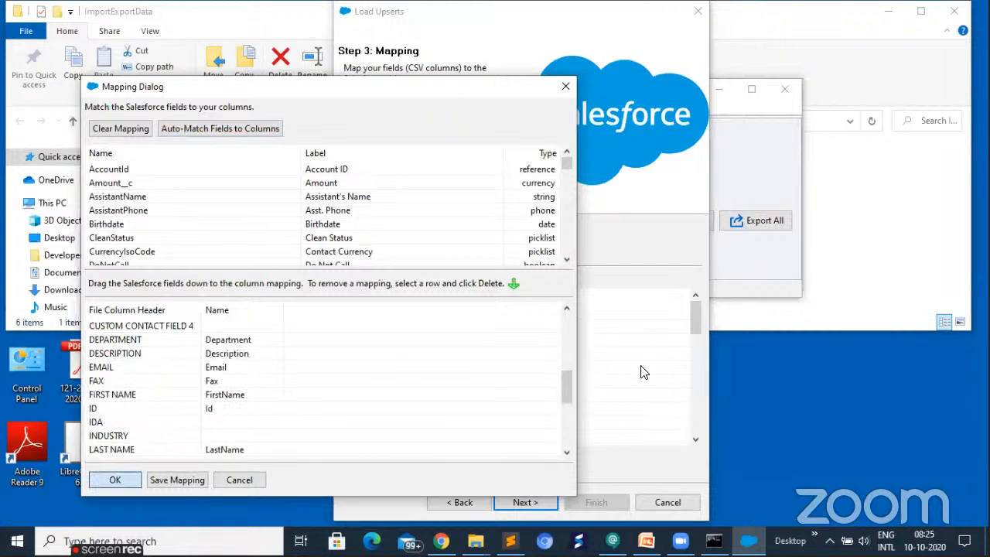
- Run the Contact upsert with the result files saved in Desktop\ImportExportData, and dismiss the completion message
{"action": "left_click", "coordinate": [522, 502]}
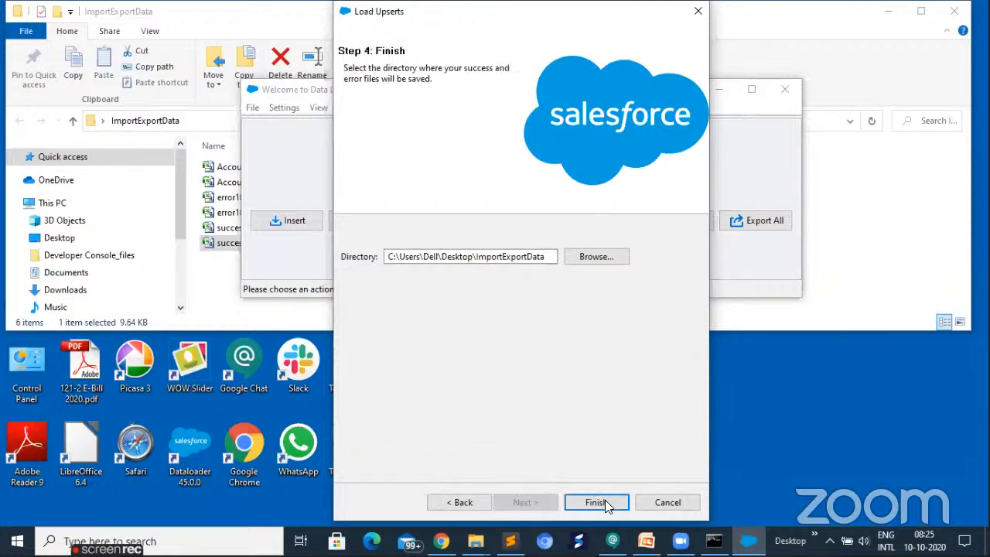
{"action": "key", "text": "Return"}
{"action": "left_click", "coordinate": [551, 328]}
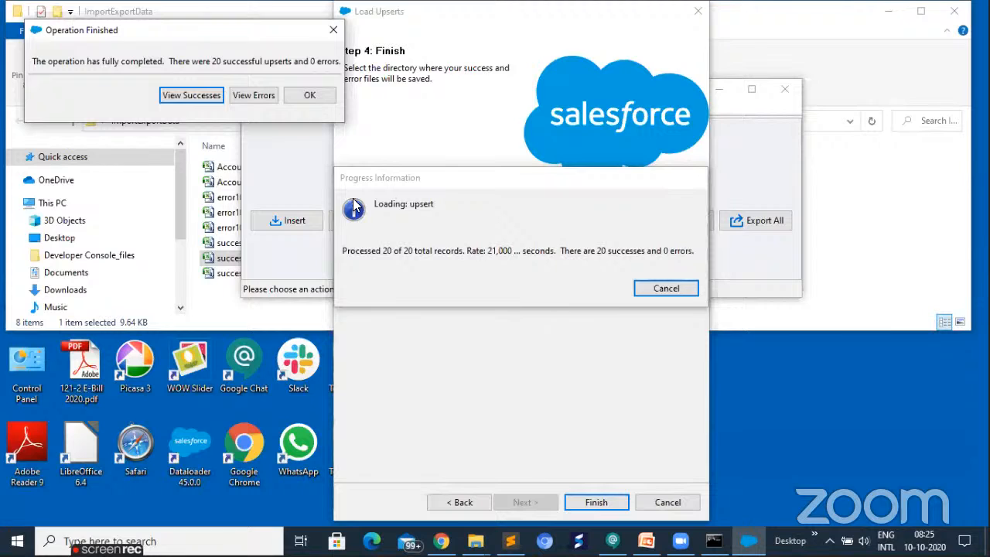
{"action": "left_click", "coordinate": [306, 101]}
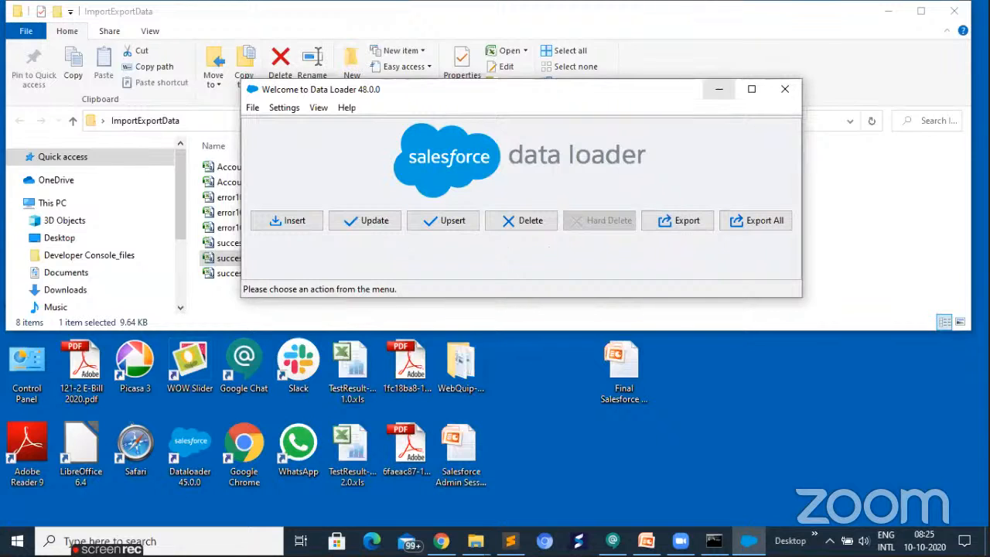
- Minimize Data Loader and the ImportExportData folder, and review the All Contacts list view in Salesforce in Chrome
{"action": "left_click", "coordinate": [719, 88]}
{"action": "left_click", "coordinate": [889, 12]}
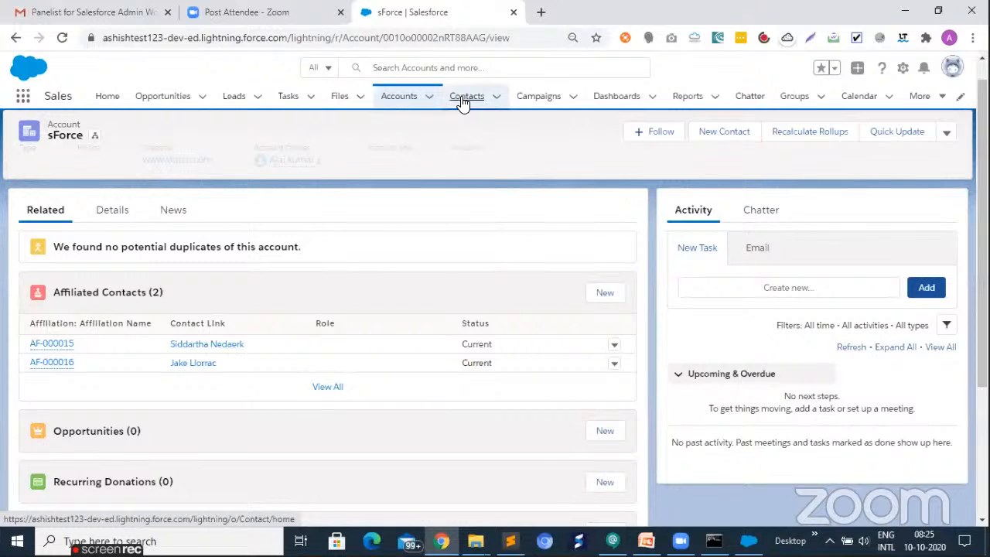
{"action": "left_click", "coordinate": [462, 100]}
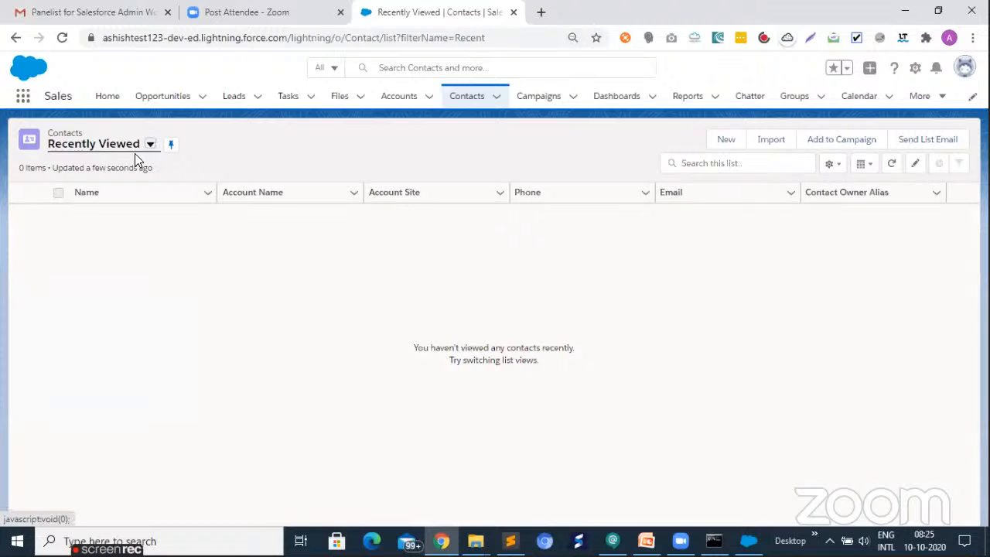
{"action": "left_click", "coordinate": [146, 154]}
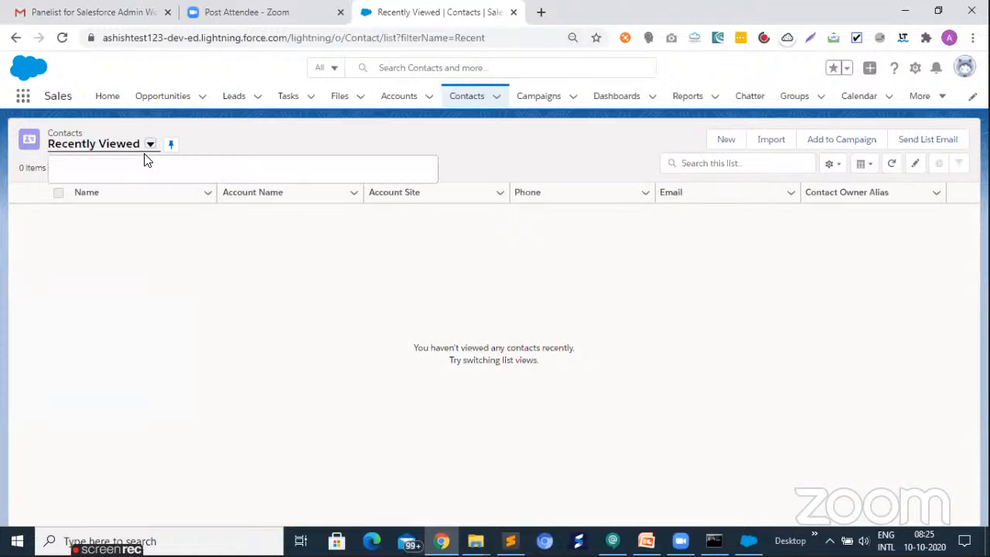
{"action": "left_click", "coordinate": [87, 188]}
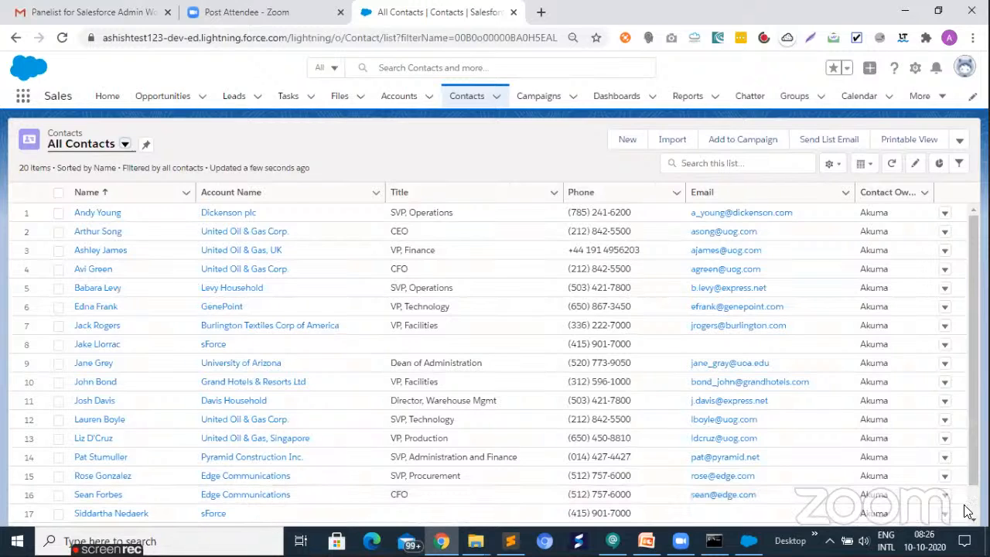
{"action": "scroll", "coordinate": [963, 507], "scroll_direction": "down", "scroll_amount": 1}
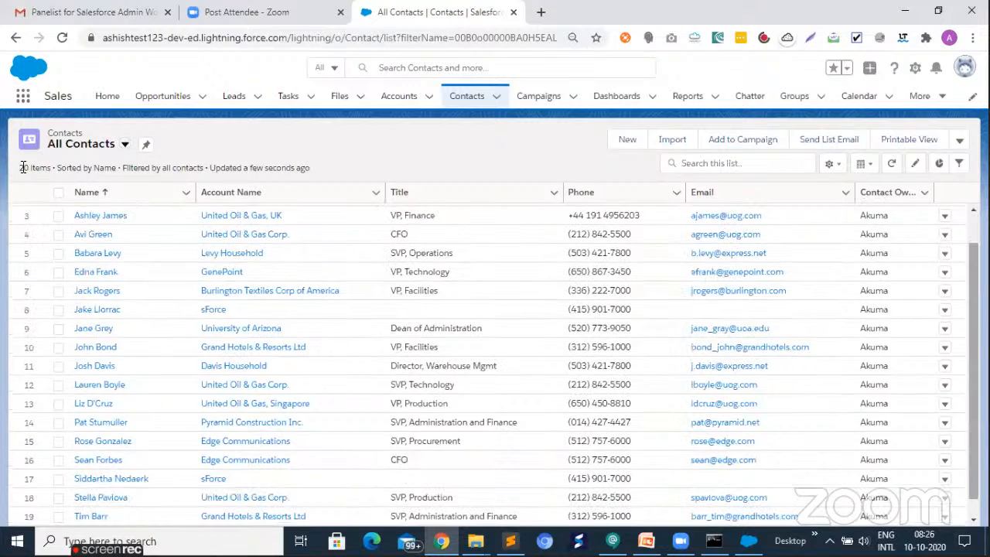
{"action": "scroll", "coordinate": [23, 167], "scroll_direction": "down", "scroll_amount": 1}
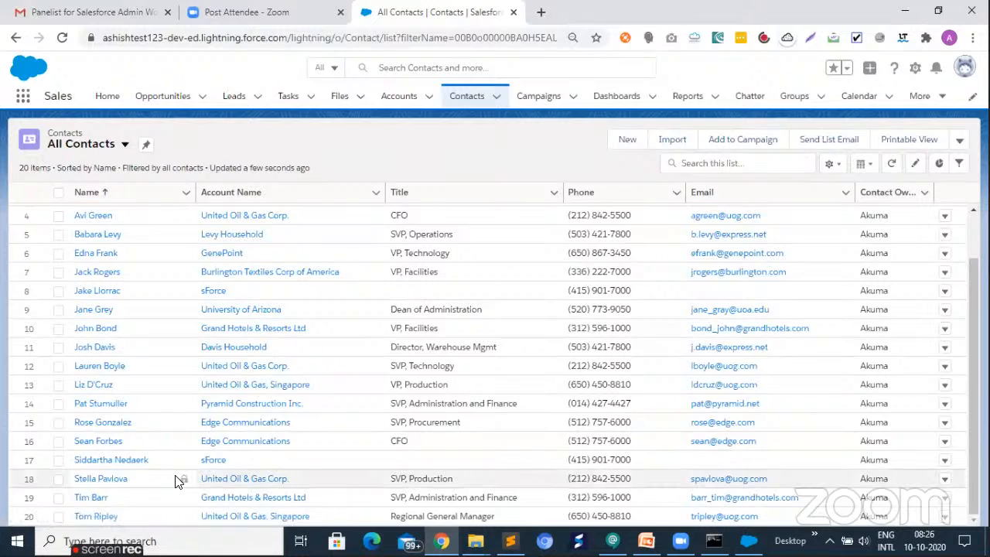
- Open success101020082512432.csv from the ImportExportData folder in Excel and copy the contact ID in cell A19
{"action": "left_click", "coordinate": [902, 12]}
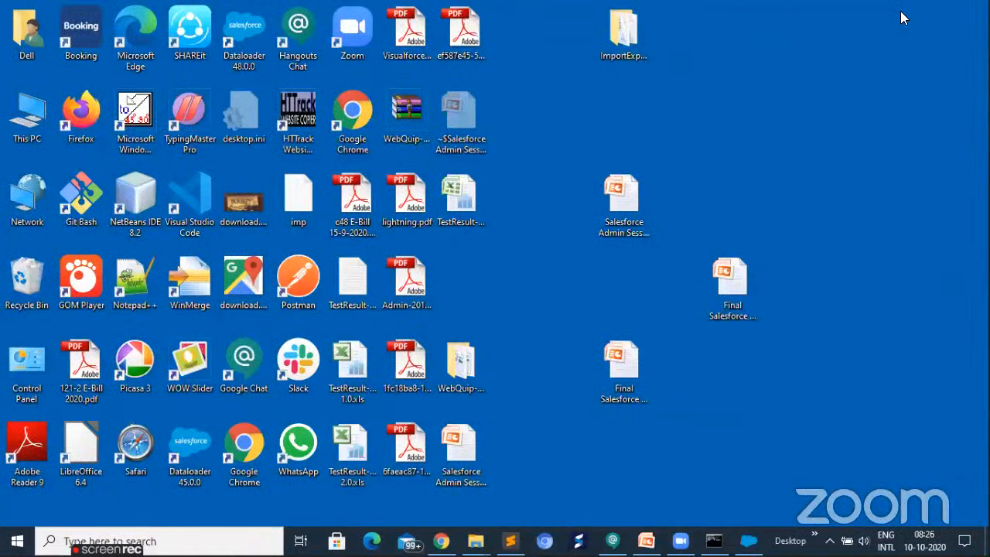
{"action": "key", "text": "alt+Tab"}
{"action": "left_click", "coordinate": [216, 274]}
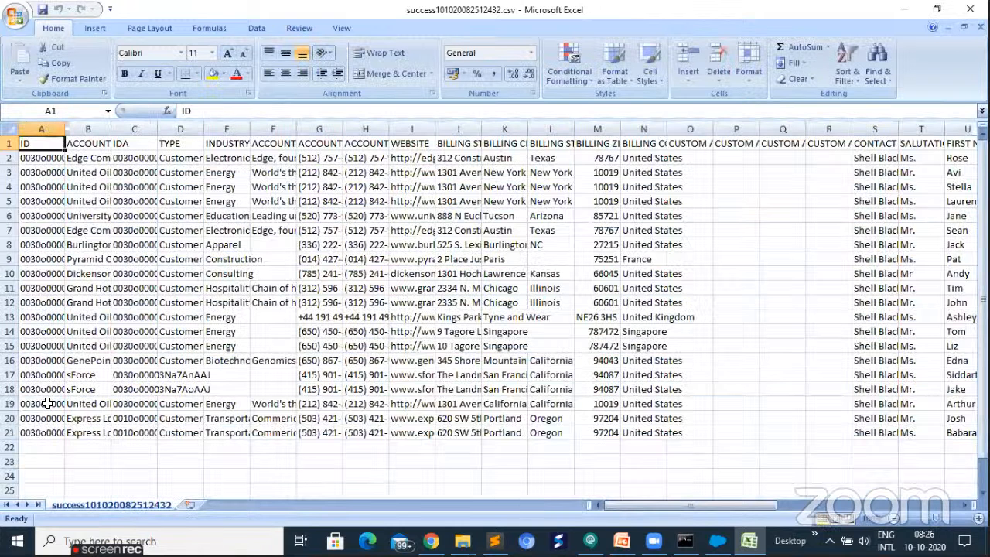
{"action": "left_click", "coordinate": [48, 403]}
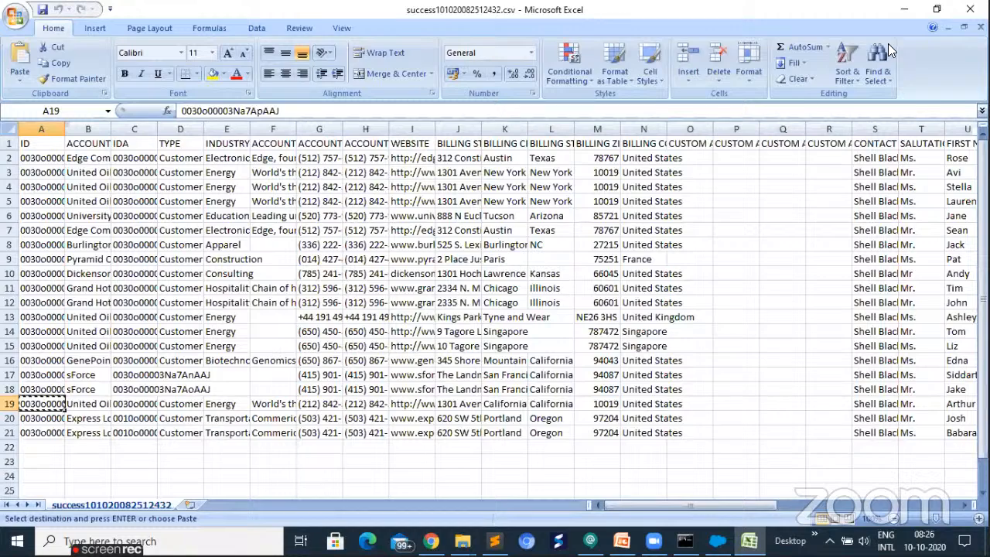
{"action": "left_click", "coordinate": [904, 9]}
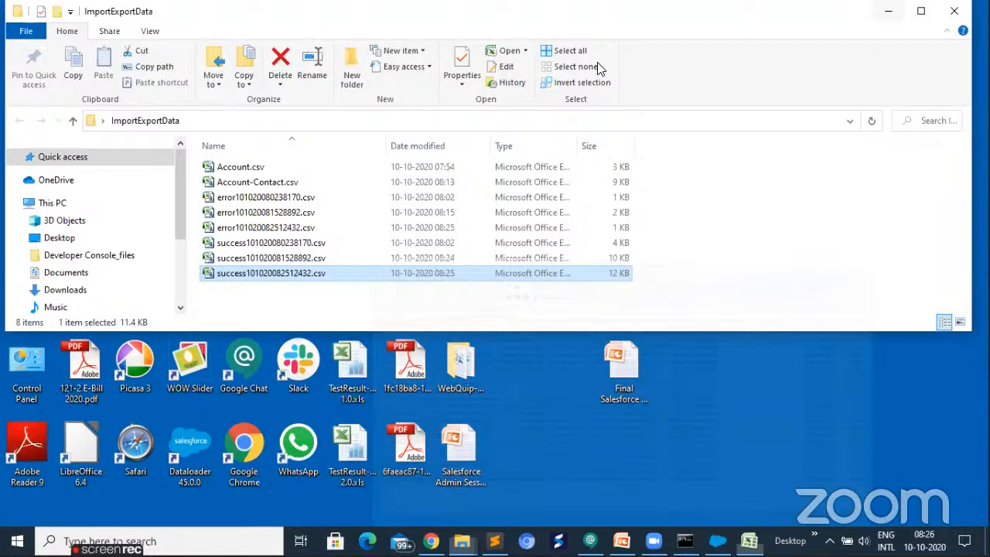
- Switch to Chrome, open the contact's record by replacing the URL path after the domain with the copied ID, and review its details
{"action": "key", "text": "alt+Tab"}
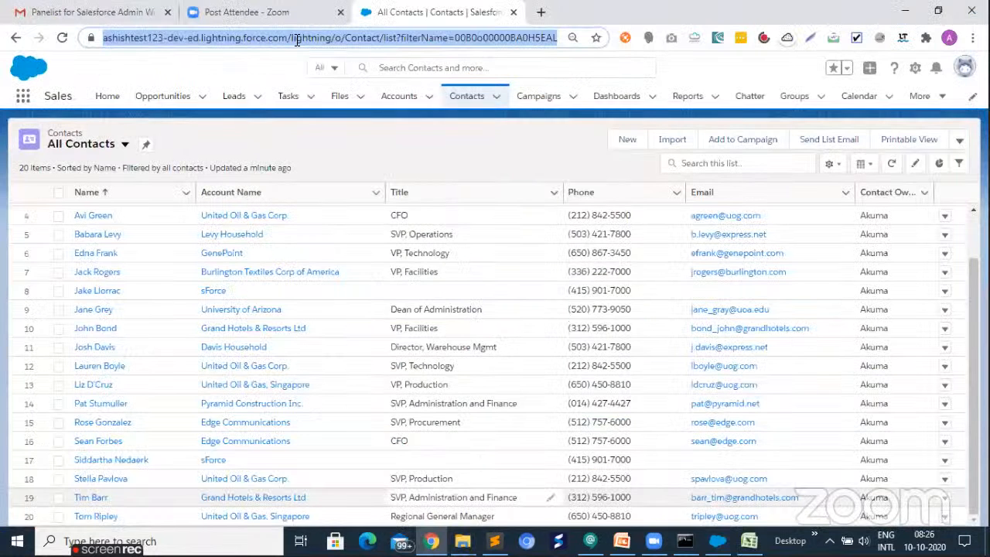
{"action": "left_click", "coordinate": [481, 43]}
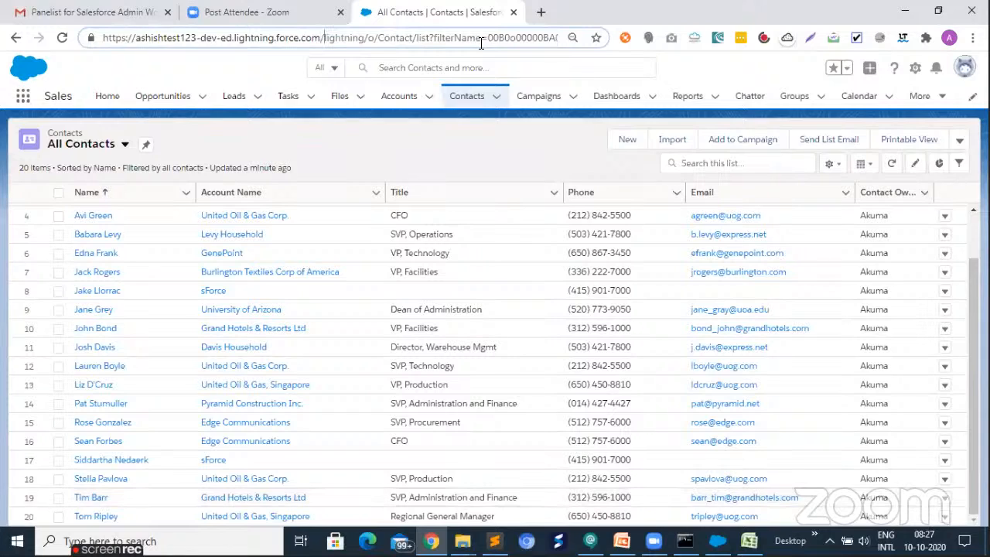
{"action": "key", "text": "shift+End"}
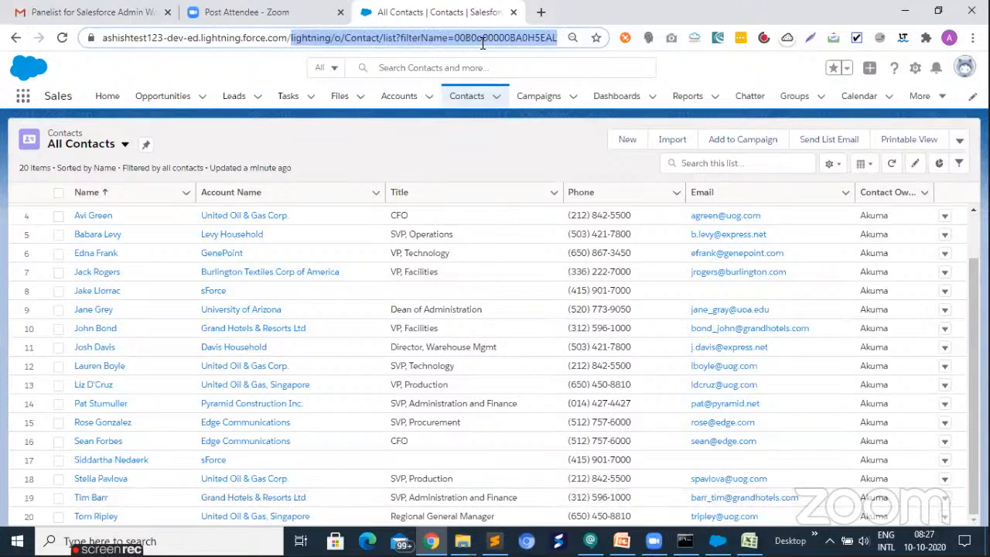
{"action": "type", "text": "0030o00003Na7ApAAJ"}
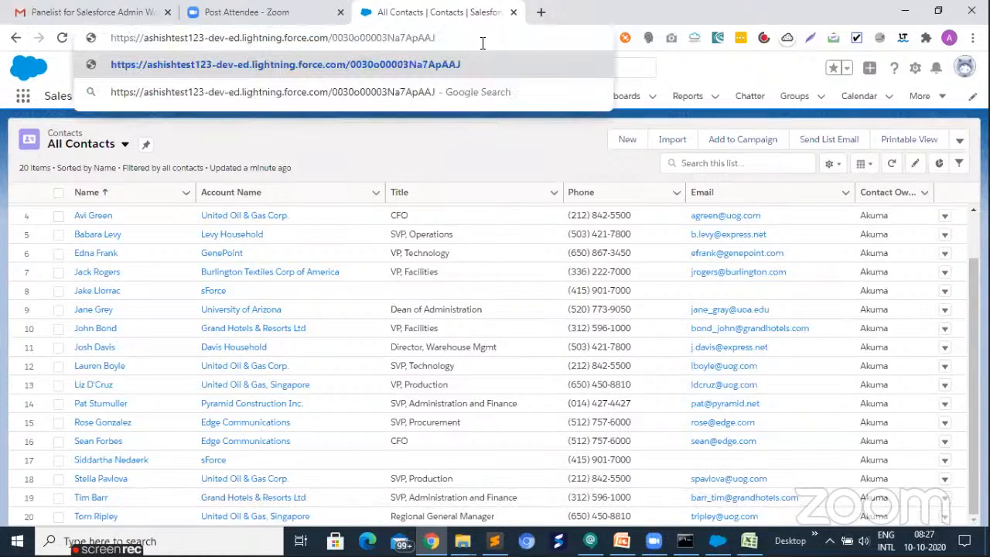
{"action": "key", "text": "Return"}
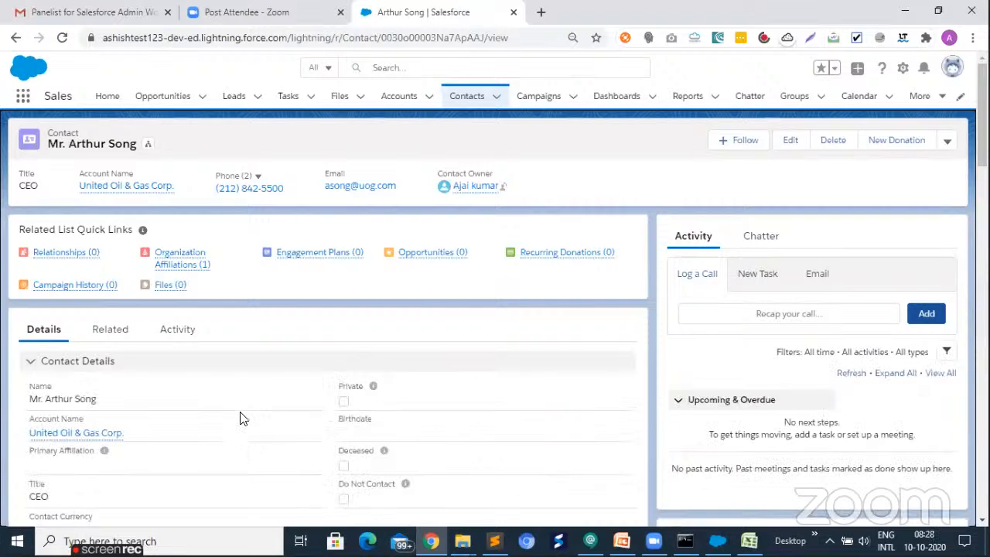
{"action": "scroll", "coordinate": [447, 394], "scroll_direction": "down", "scroll_amount": 3}
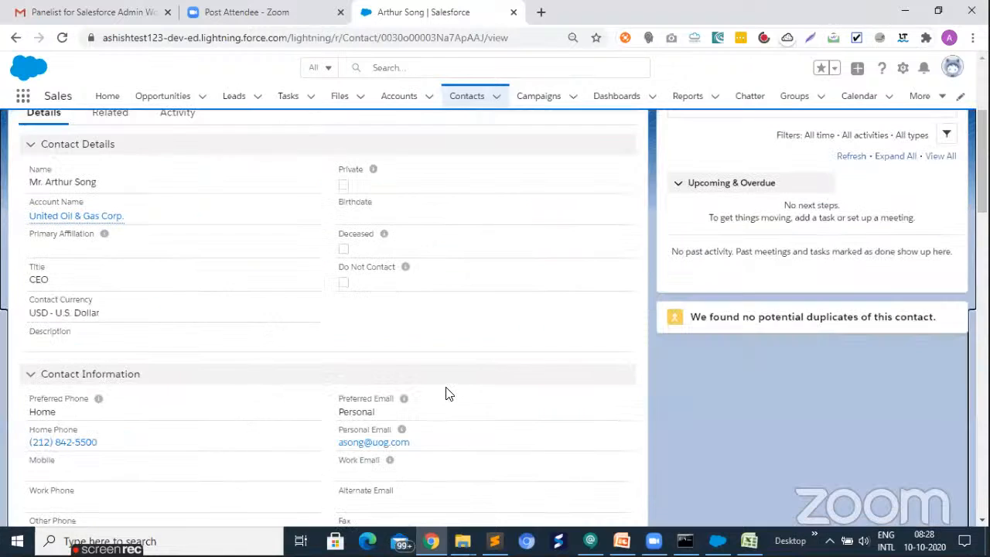
{"action": "scroll", "coordinate": [389, 438], "scroll_direction": "down", "scroll_amount": 5}
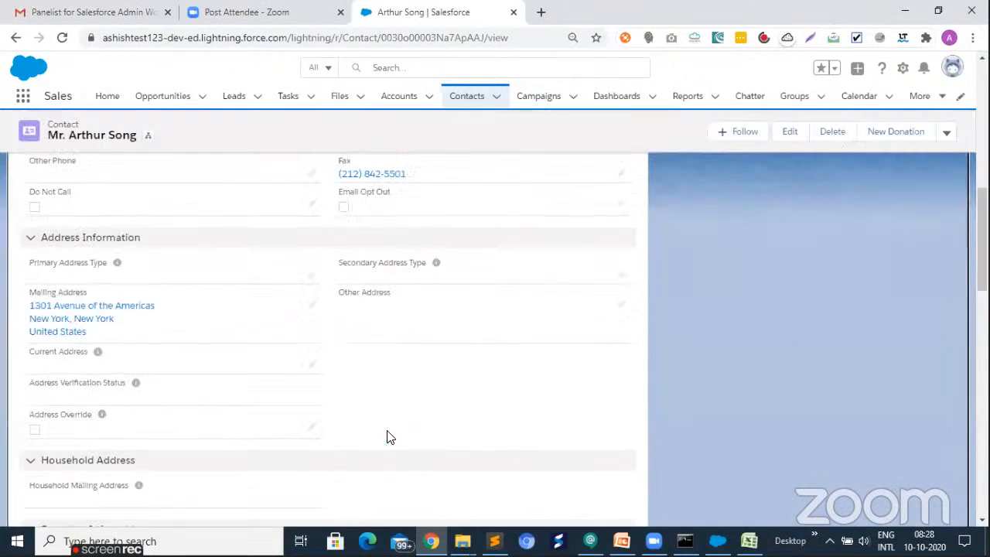
{"action": "scroll", "coordinate": [389, 438], "scroll_direction": "down", "scroll_amount": 3}
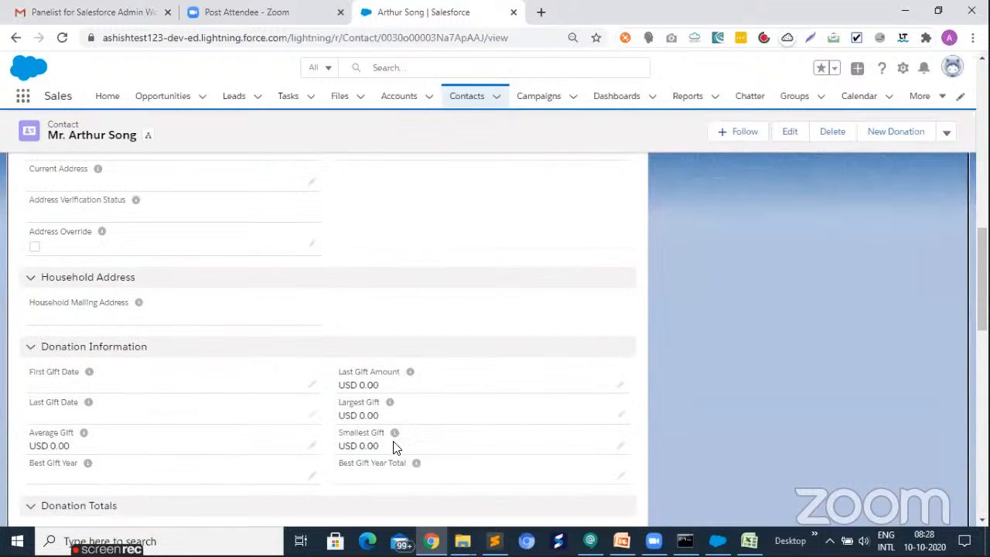
{"action": "scroll", "coordinate": [400, 458], "scroll_direction": "down", "scroll_amount": 7}
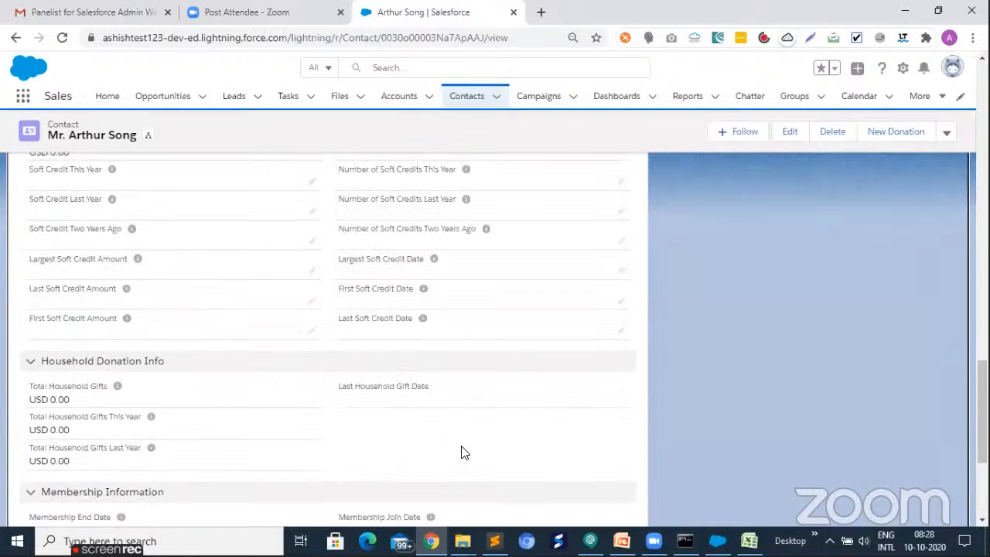
- Examine the open contact record's details, from the contact and address information down to the System Information section
{"action": "scroll", "coordinate": [464, 453], "scroll_direction": "down", "scroll_amount": 3}
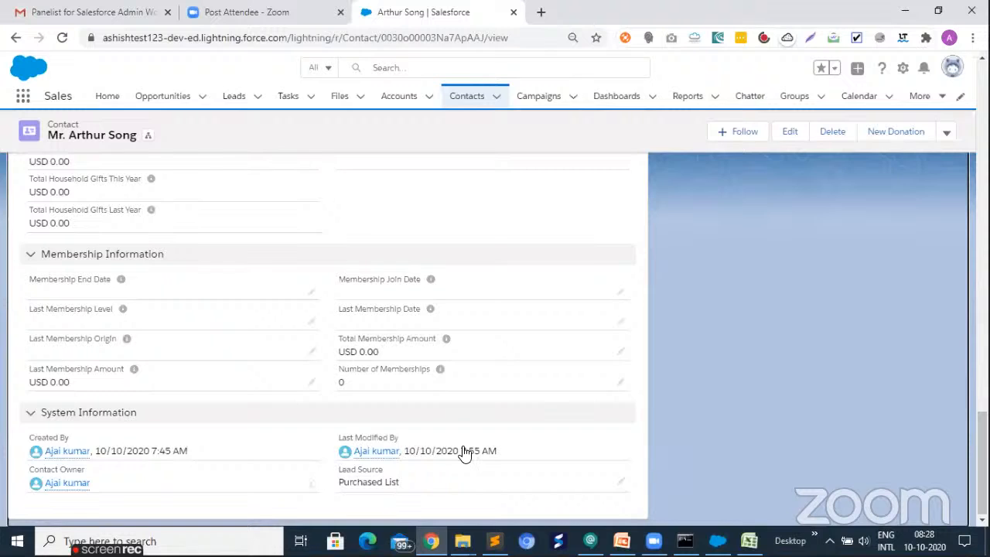
{"action": "scroll", "coordinate": [462, 453], "scroll_direction": "up", "scroll_amount": 15}
{"action": "scroll", "coordinate": [461, 452], "scroll_direction": "up", "scroll_amount": 6}
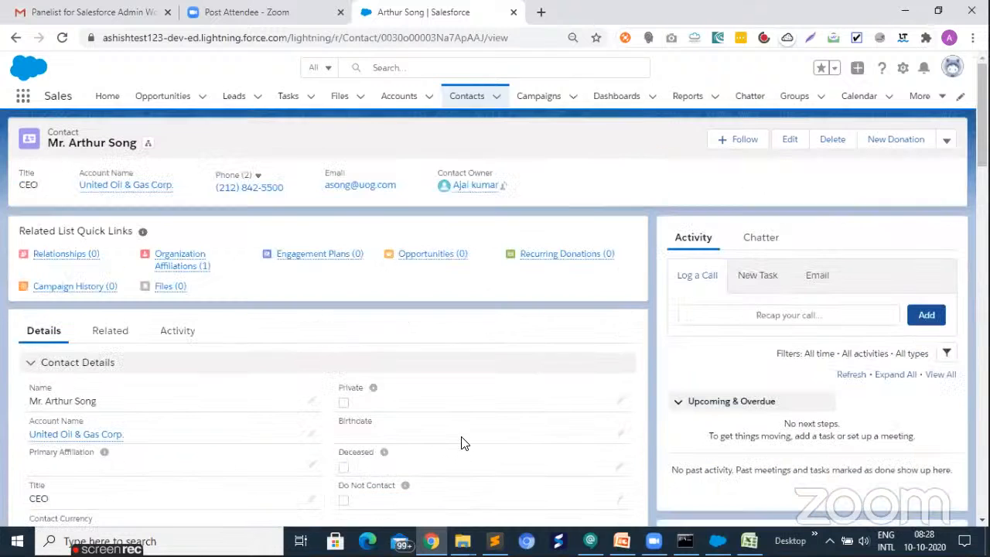
{"action": "scroll", "coordinate": [461, 443], "scroll_direction": "down", "scroll_amount": 1}
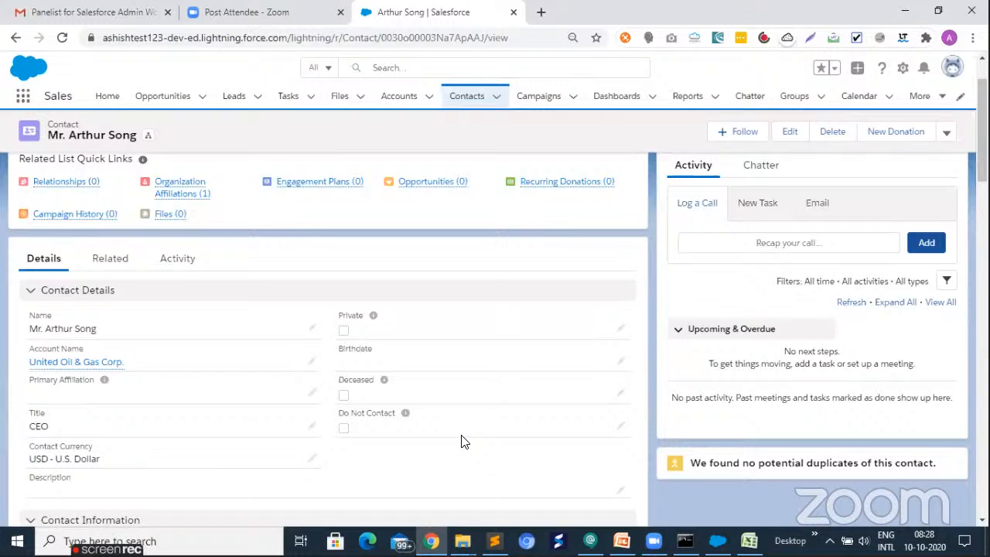
{"action": "scroll", "coordinate": [463, 442], "scroll_direction": "down", "scroll_amount": 5}
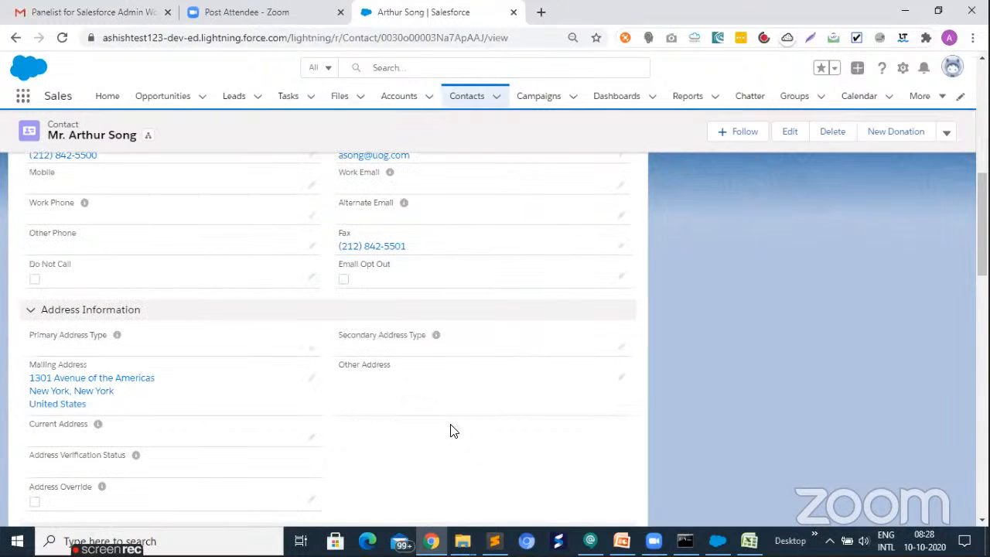
{"action": "scroll", "coordinate": [451, 428], "scroll_direction": "down", "scroll_amount": 1}
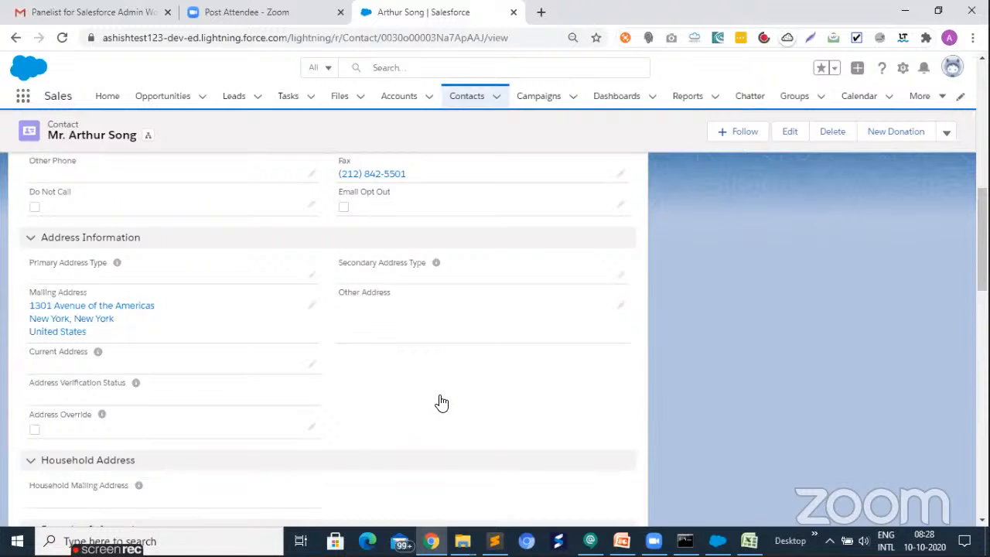
{"action": "scroll", "coordinate": [439, 401], "scroll_direction": "down", "scroll_amount": 2}
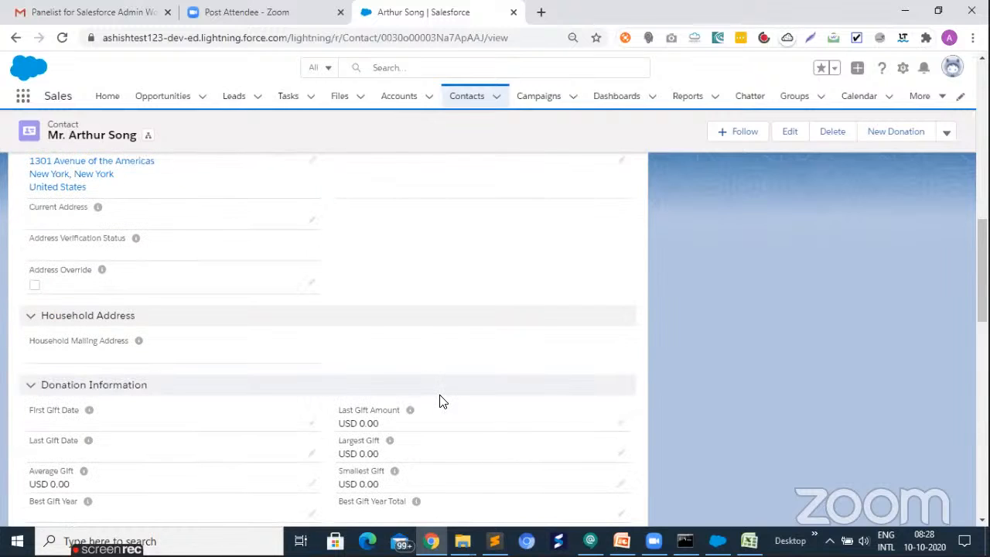
{"action": "scroll", "coordinate": [438, 402], "scroll_direction": "down", "scroll_amount": 5}
{"action": "scroll", "coordinate": [442, 404], "scroll_direction": "down", "scroll_amount": 6}
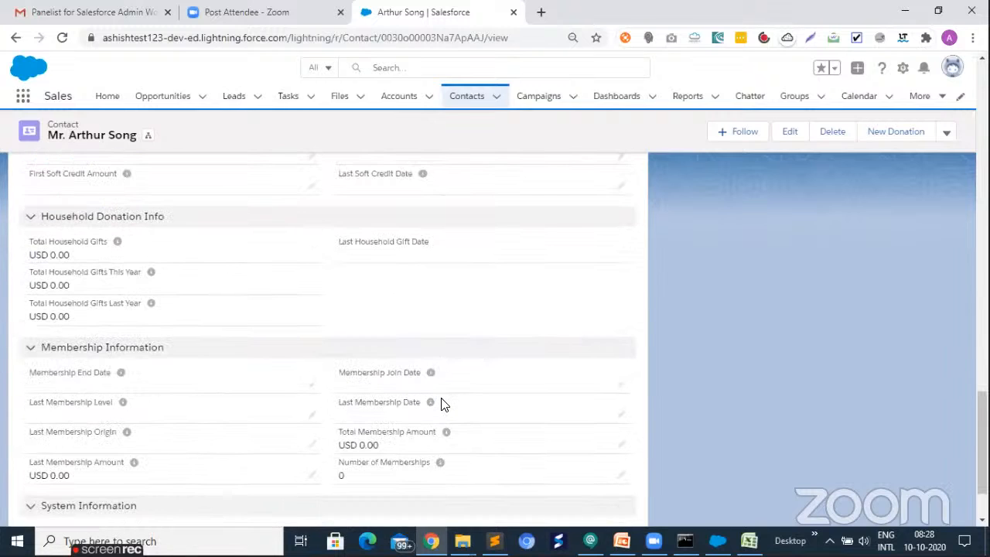
{"action": "scroll", "coordinate": [442, 404], "scroll_direction": "down", "scroll_amount": 2}
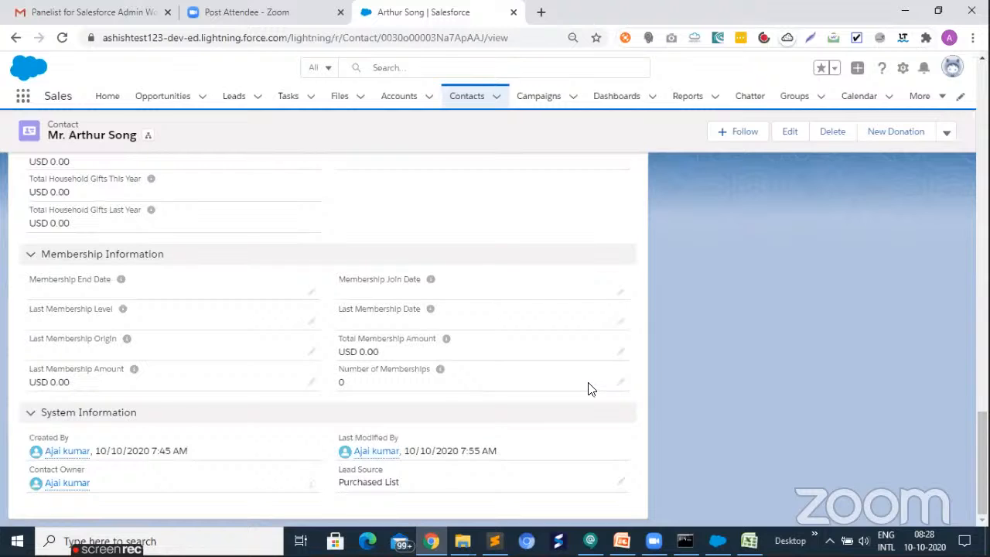
{"action": "scroll", "coordinate": [588, 389], "scroll_direction": "up", "scroll_amount": 3}
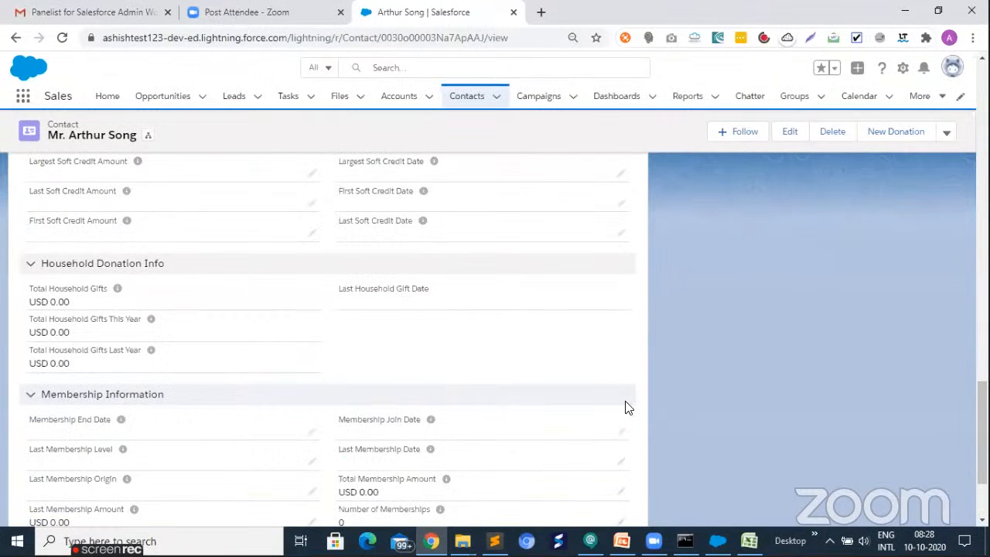
{"action": "scroll", "coordinate": [626, 405], "scroll_direction": "down", "scroll_amount": 3}
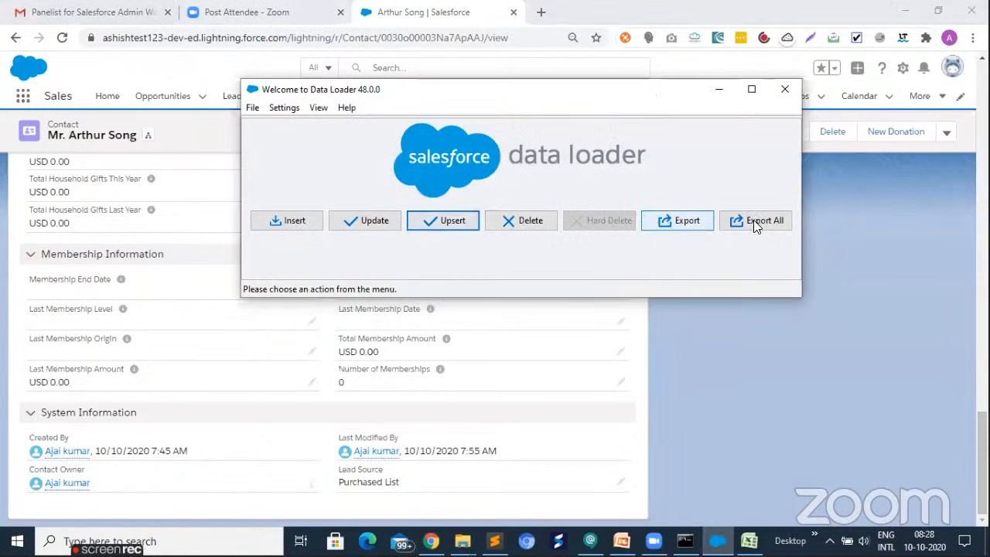
- Switch to Data Loader, start an Export, and choose Contact (Contact) as the Salesforce object
{"action": "left_click", "coordinate": [701, 223]}
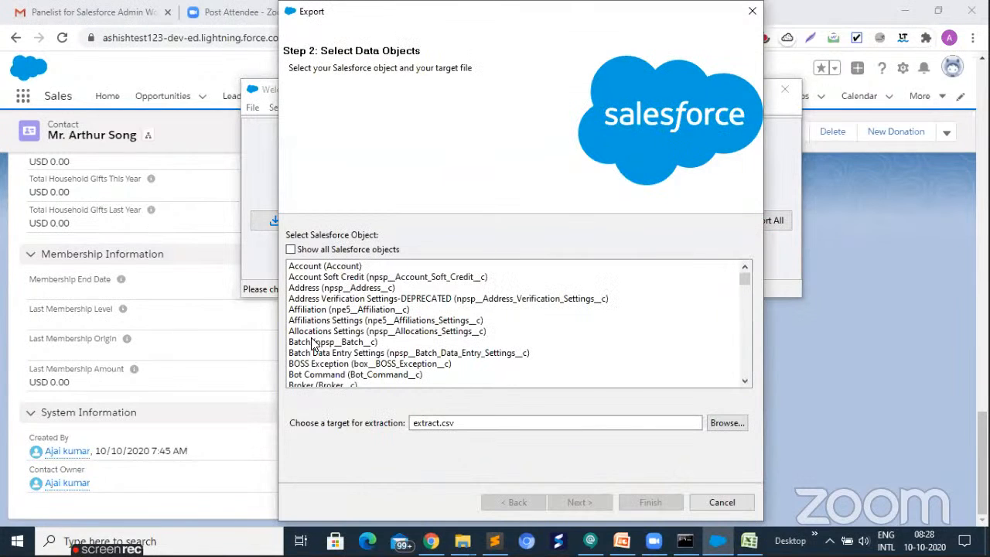
{"action": "scroll", "coordinate": [315, 337], "scroll_direction": "down", "scroll_amount": 3}
{"action": "left_click", "coordinate": [316, 331]}
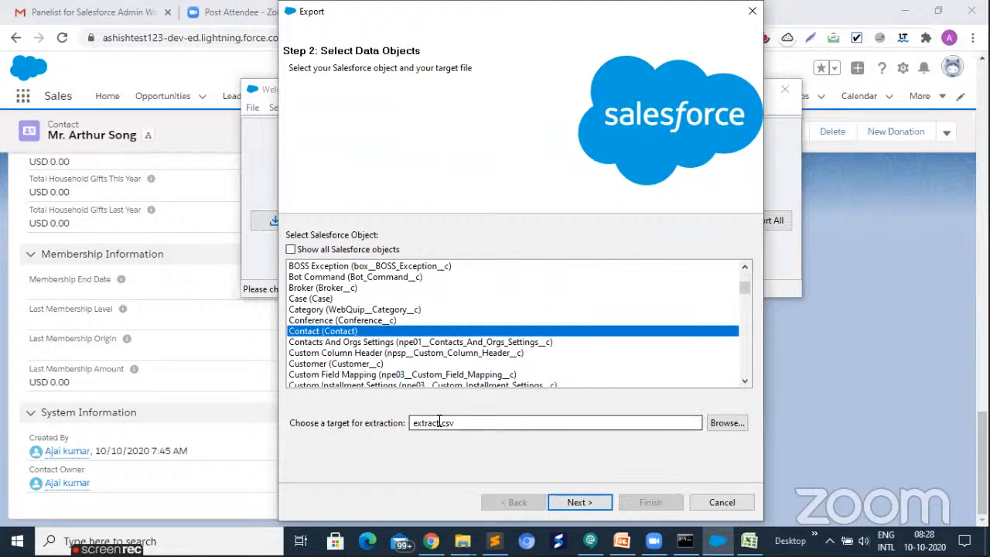
- Set the extraction target to extractContact.csv in Desktop\ImportExportData and continue to the query editing step
{"action": "left_click", "coordinate": [728, 423]}
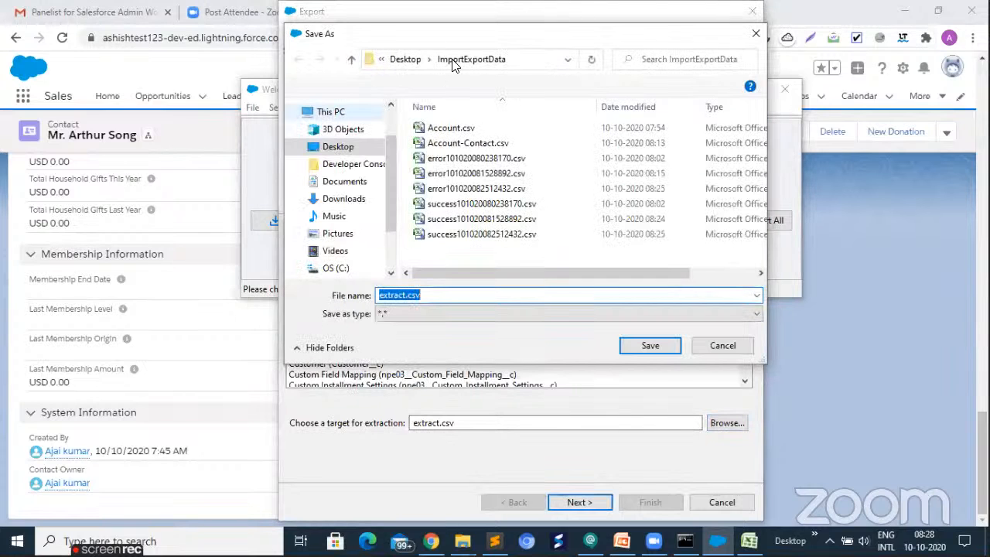
{"action": "left_click", "coordinate": [557, 300]}
{"action": "key", "text": "Left"}
{"action": "key", "text": "Left"}
{"action": "key", "text": "Left"}
{"action": "key", "text": "Left"}
{"action": "type", "text": "C"}
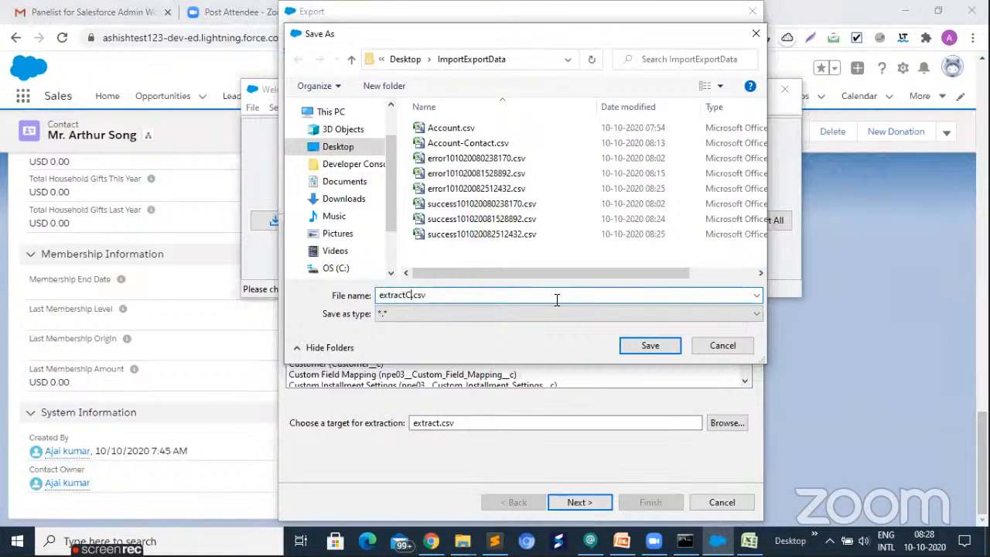
{"action": "type", "text": "ontact"}
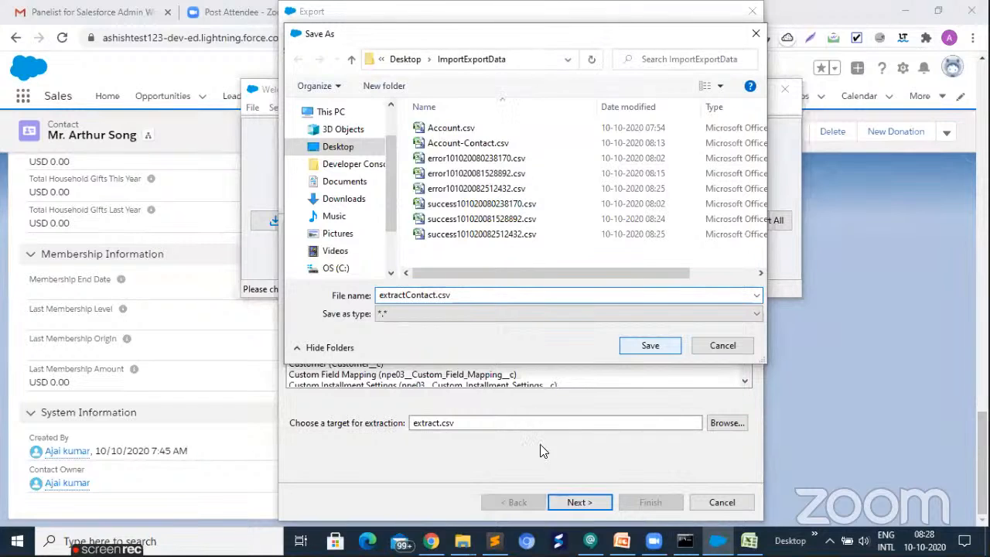
{"action": "key", "text": "Return"}
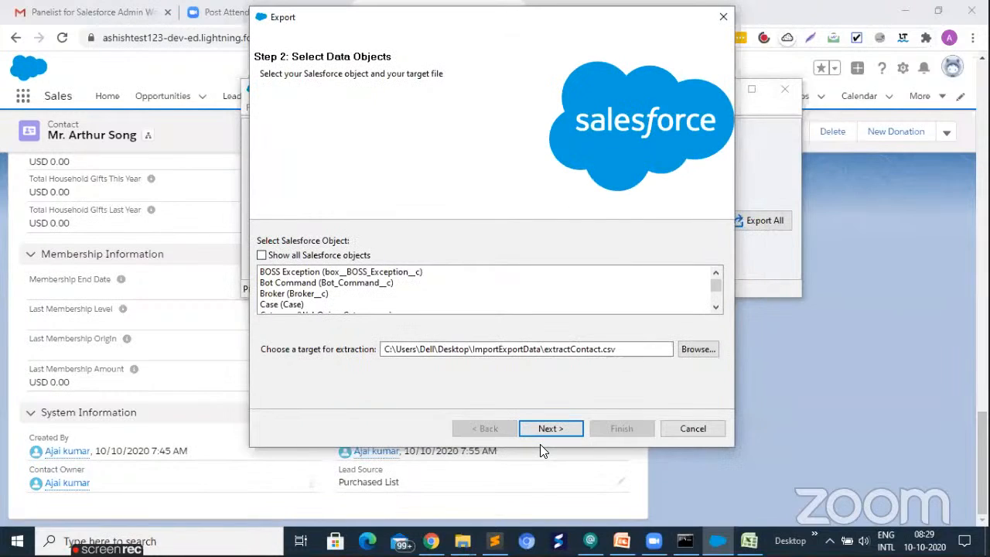
{"action": "left_click", "coordinate": [546, 430]}
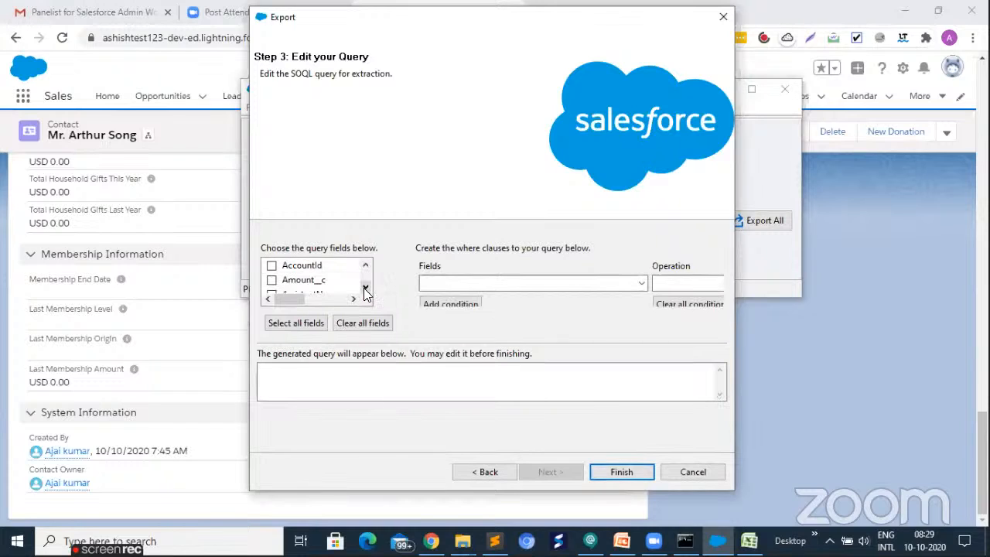
- Include all Contact fields in the export's SOQL query
{"action": "left_click", "coordinate": [365, 289]}
{"action": "left_click", "coordinate": [365, 288]}
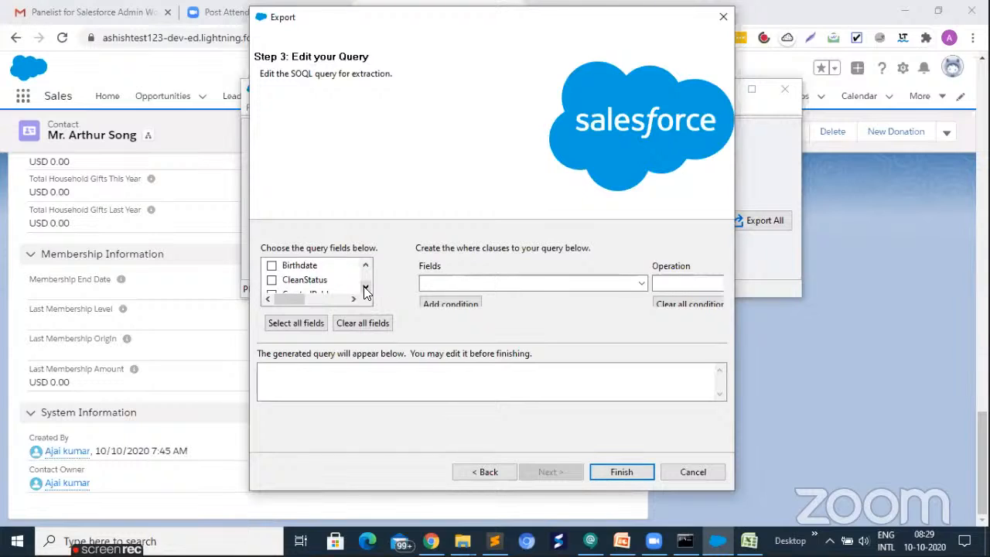
{"action": "left_click", "coordinate": [365, 289]}
{"action": "left_click", "coordinate": [365, 288]}
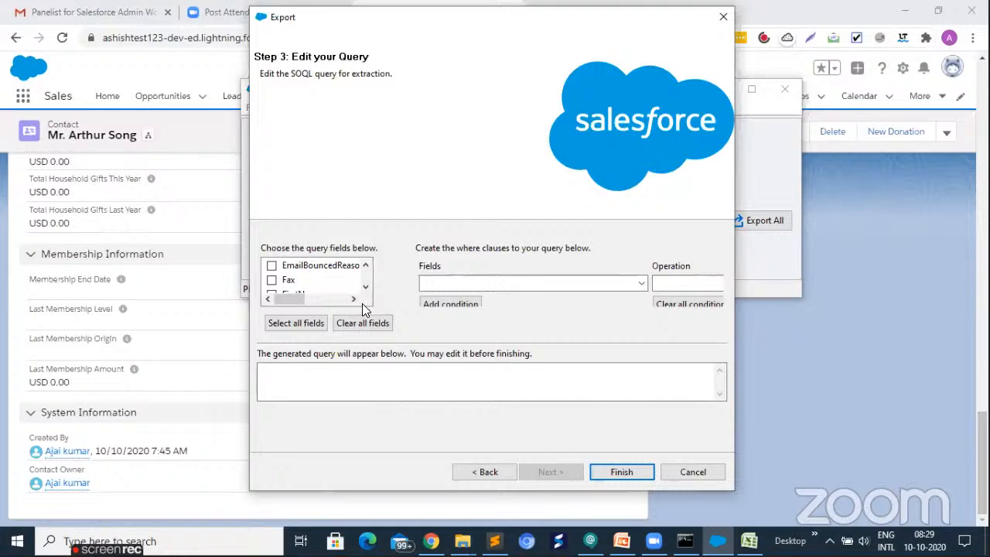
{"action": "left_click", "coordinate": [302, 322]}
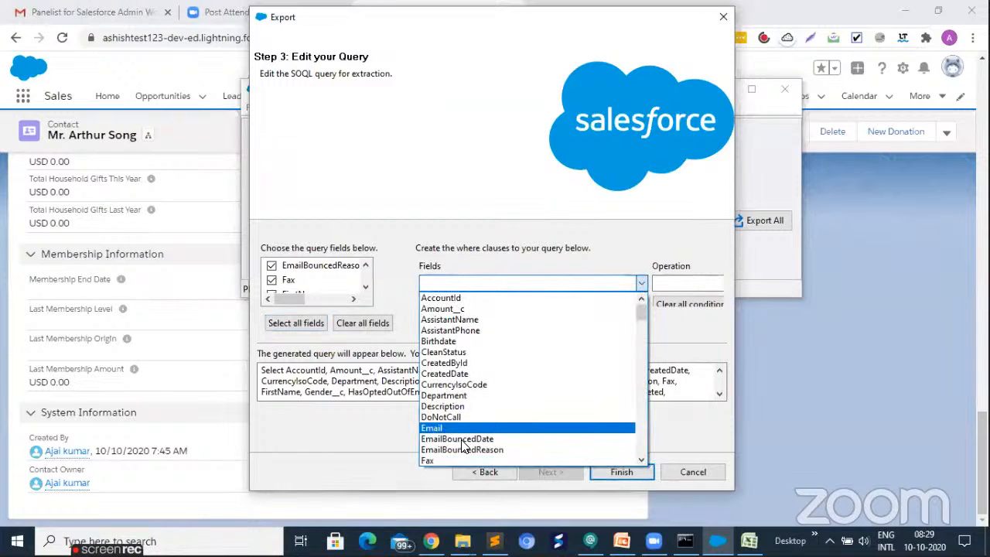
- Browse the fields available for the query's where clause, select MailingCity, and clear all conditions
{"action": "scroll", "coordinate": [462, 445], "scroll_direction": "down", "scroll_amount": 4}
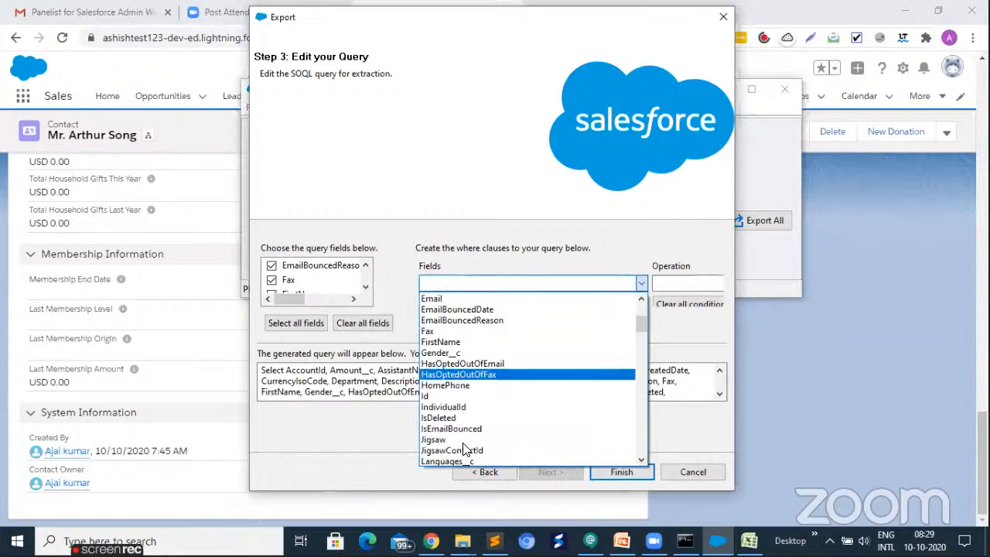
{"action": "scroll", "coordinate": [464, 449], "scroll_direction": "down", "scroll_amount": 3}
{"action": "scroll", "coordinate": [460, 437], "scroll_direction": "down", "scroll_amount": 1}
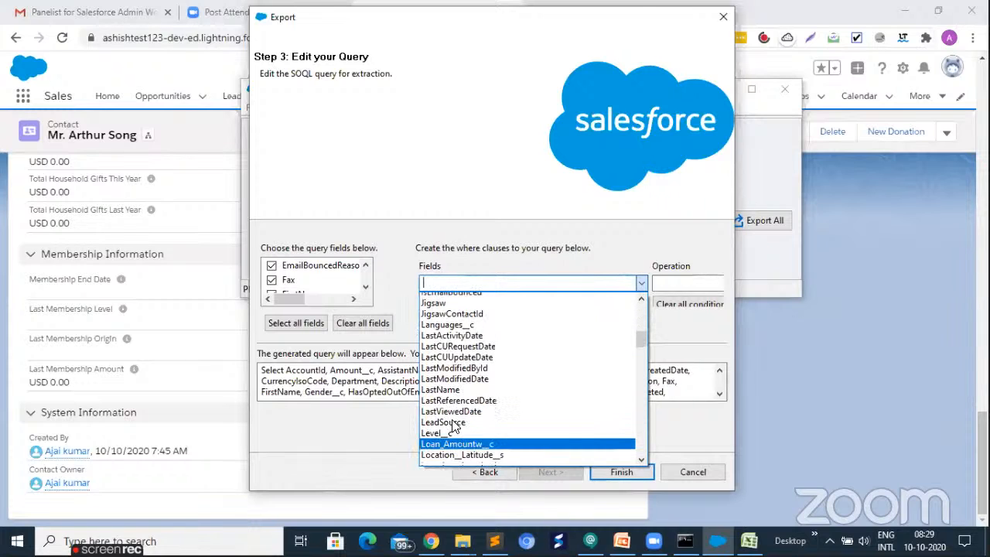
{"action": "scroll", "coordinate": [456, 429], "scroll_direction": "down", "scroll_amount": 1}
{"action": "scroll", "coordinate": [460, 435], "scroll_direction": "down", "scroll_amount": 1}
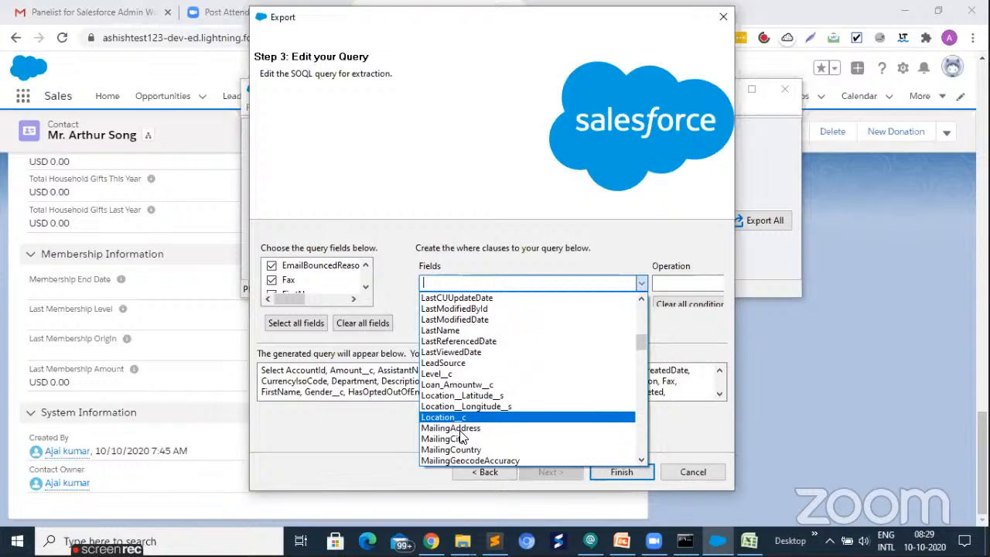
{"action": "left_click", "coordinate": [668, 283]}
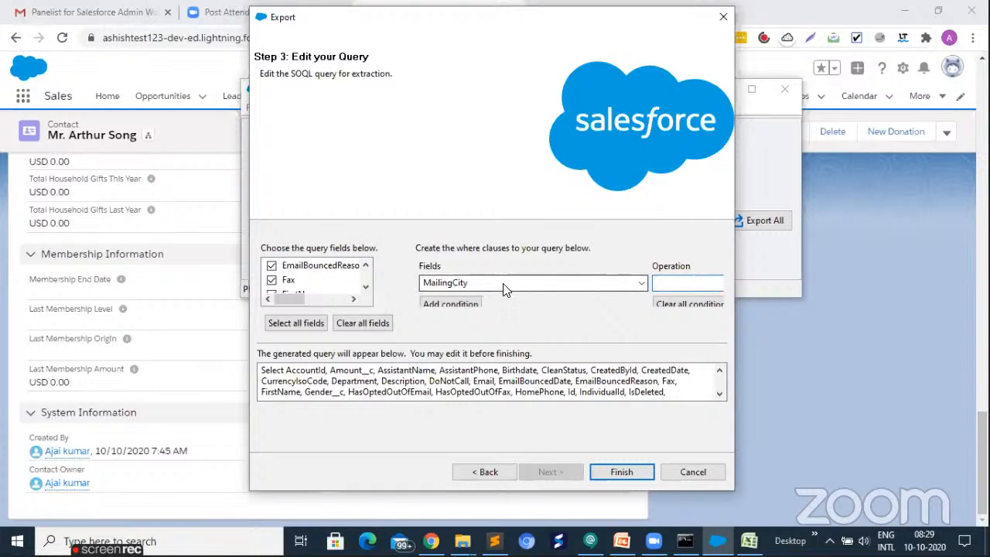
{"action": "left_click", "coordinate": [687, 301]}
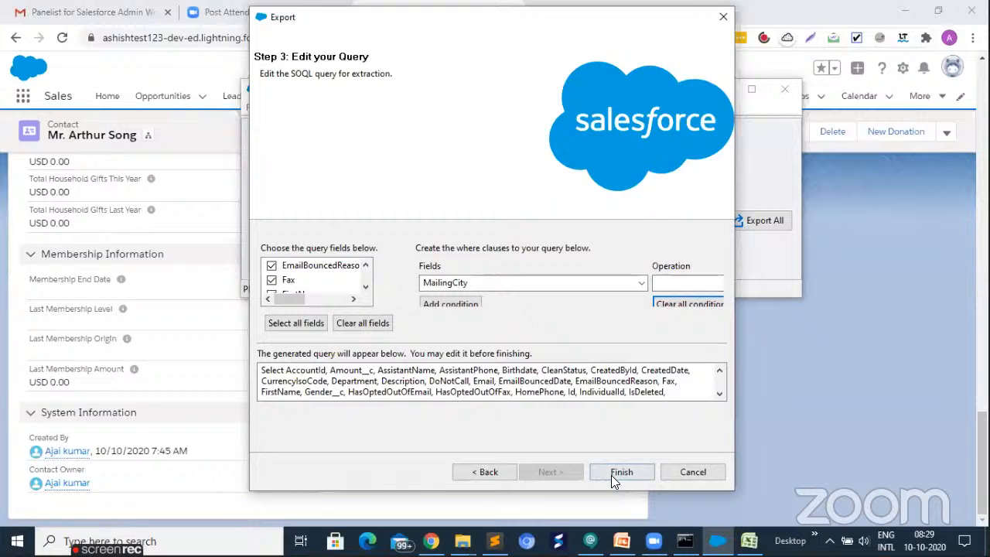
- Finish the export setup and run the Contact extraction
{"action": "left_click", "coordinate": [611, 473]}
{"action": "left_click", "coordinate": [534, 321]}
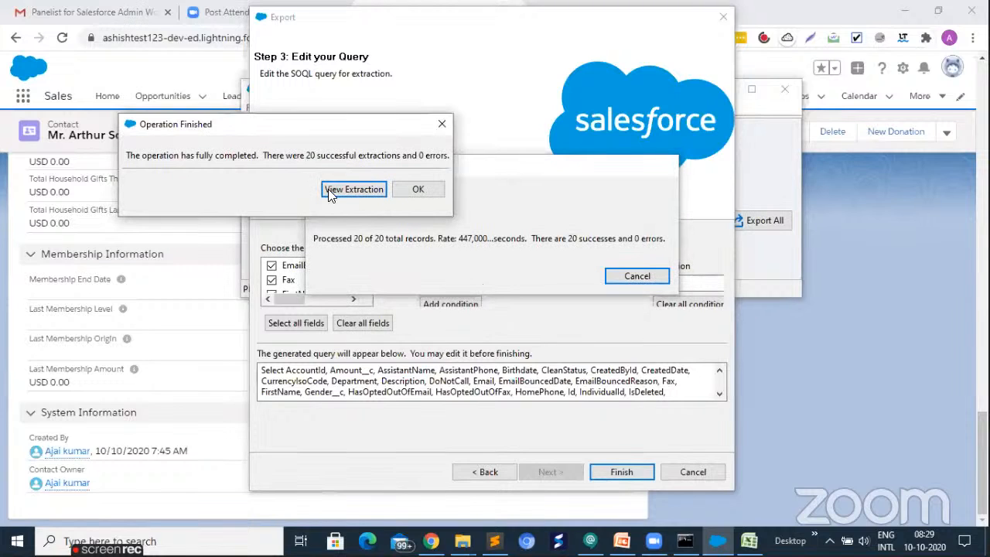
{"action": "left_click", "coordinate": [417, 190]}
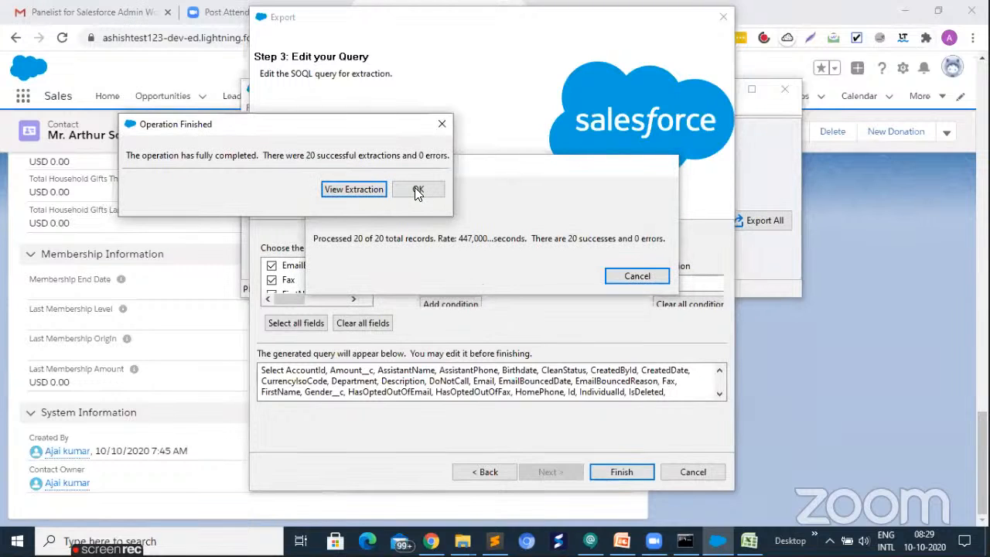
- View the extraction in the CSV Viewer, close it, and dismiss the completion message
{"action": "left_click", "coordinate": [337, 193]}
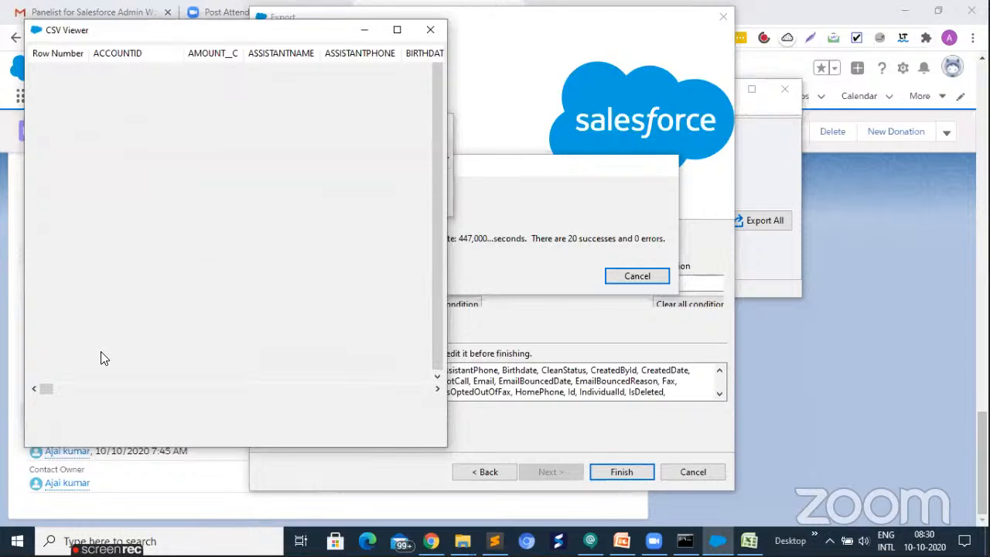
{"action": "left_click_drag", "start_coordinate": [52, 386], "coordinate": [54, 386]}
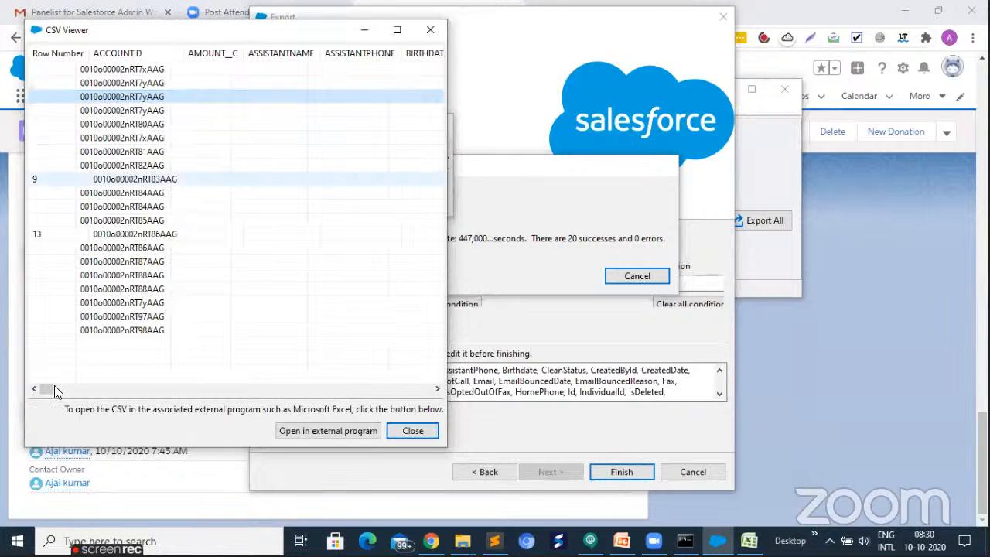
{"action": "left_click", "coordinate": [412, 431]}
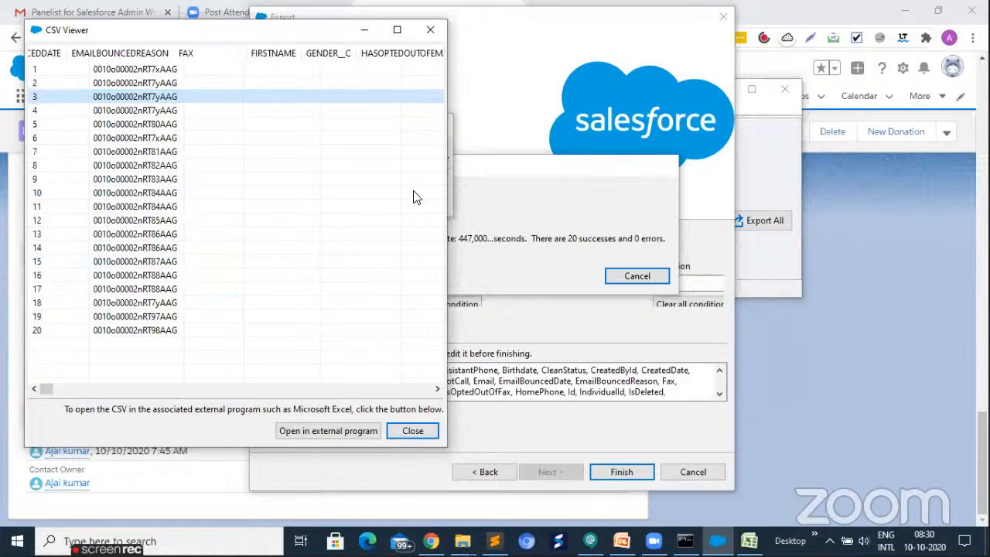
{"action": "left_click", "coordinate": [415, 190]}
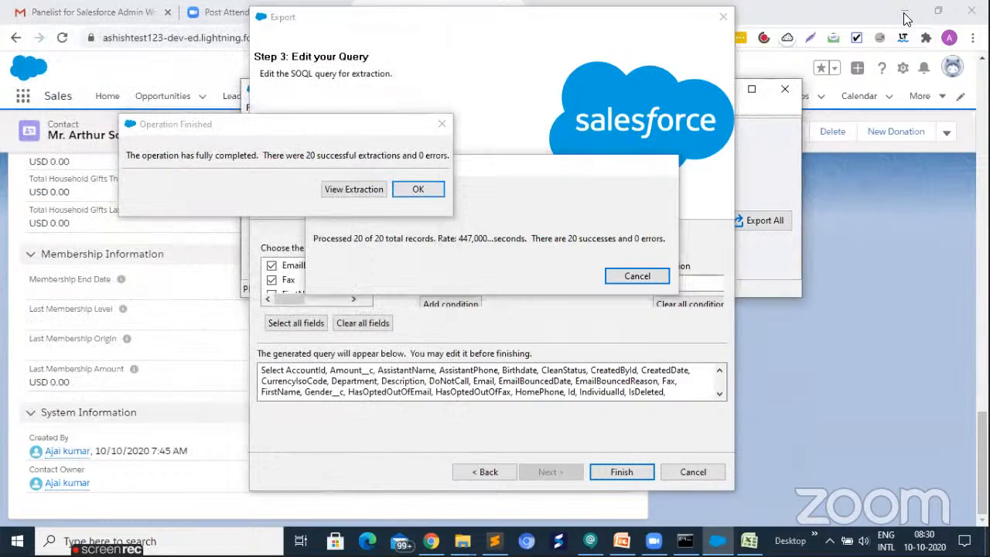
- Open extractContact.csv from the desktop's ImportExportData folder in Excel, review the exported contact columns, and close the workbook
{"action": "key", "text": "super+d"}
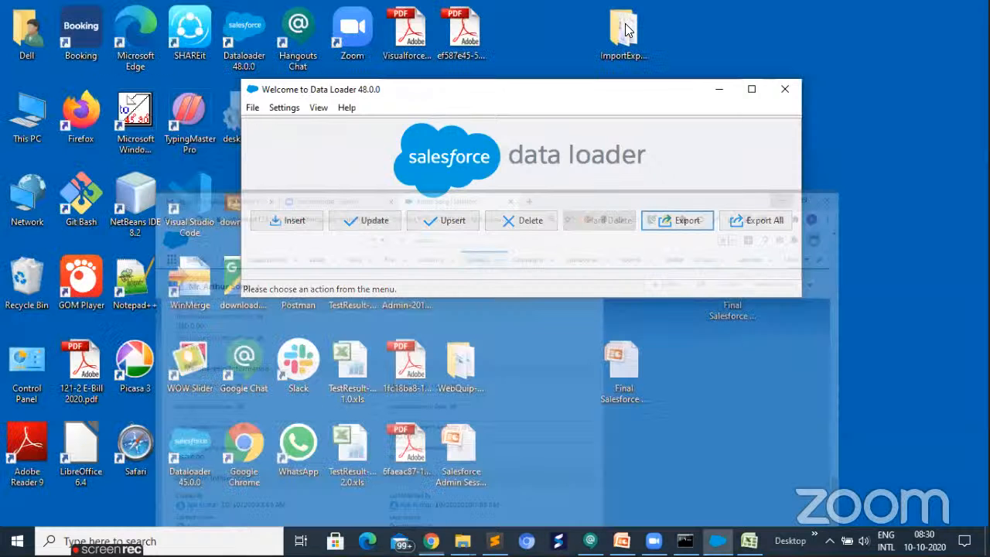
{"action": "key", "text": "alt+Tab"}
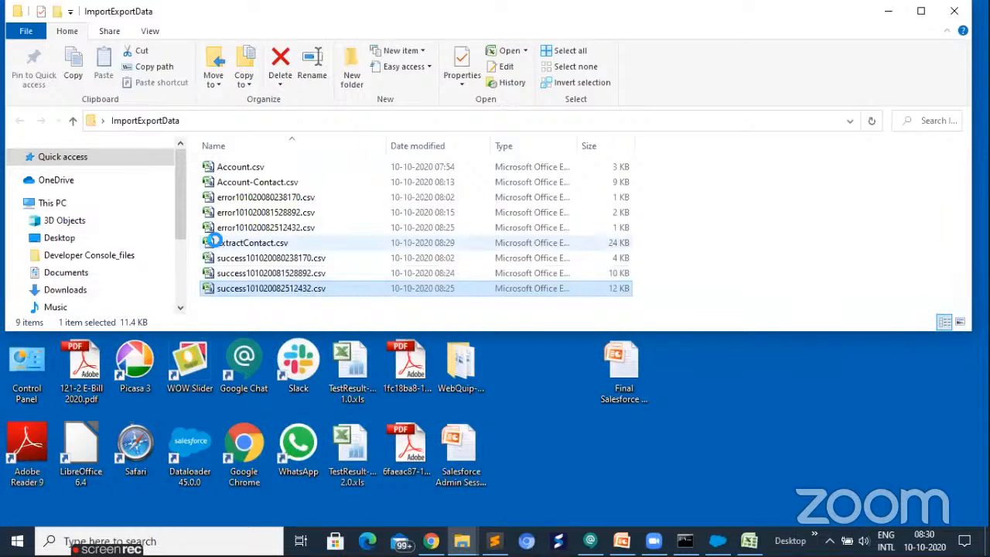
{"action": "left_click", "coordinate": [219, 244]}
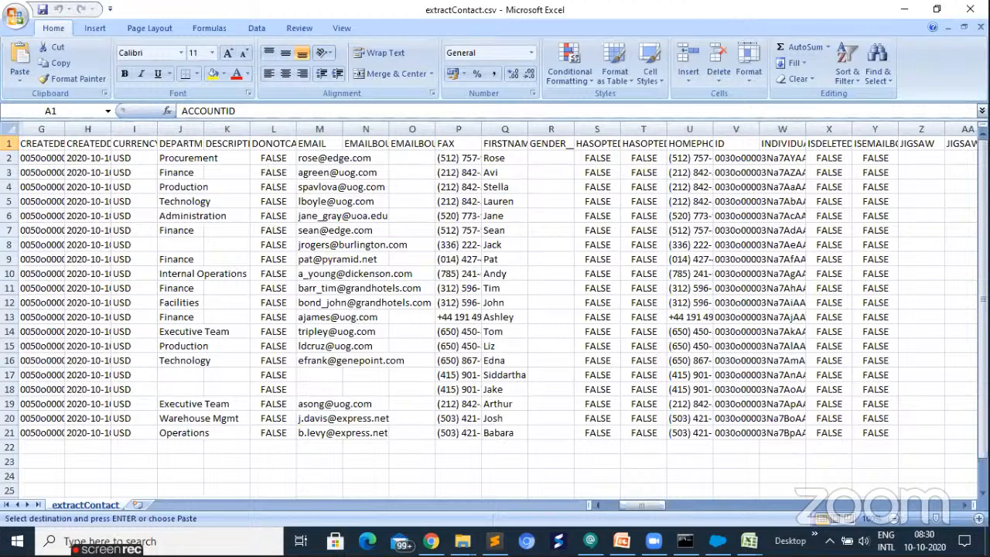
{"action": "left_click", "coordinate": [970, 9]}
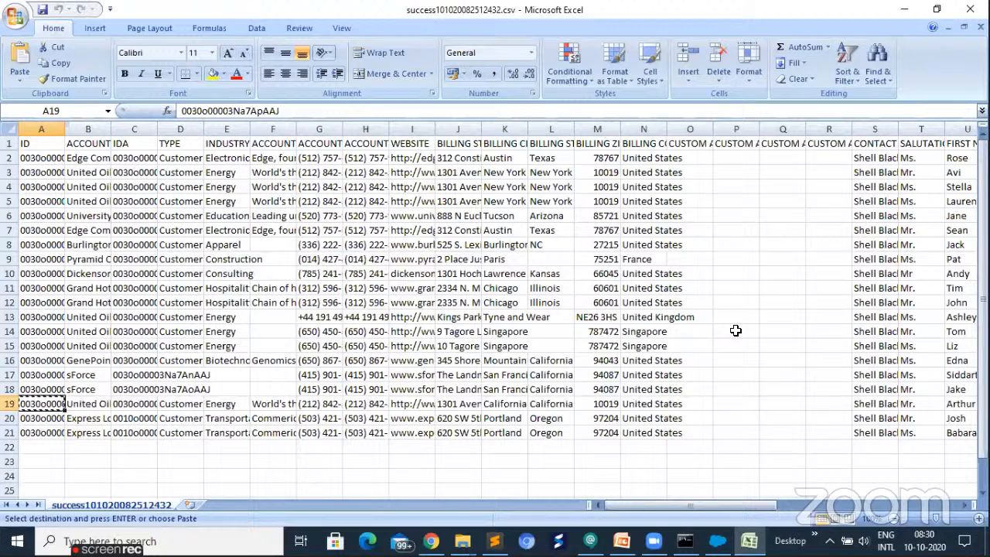
- Minimize the success CSV workbook, switch to Salesforce in Chrome, and reset the user's security token from the personal settings
{"action": "left_click", "coordinate": [906, 14]}
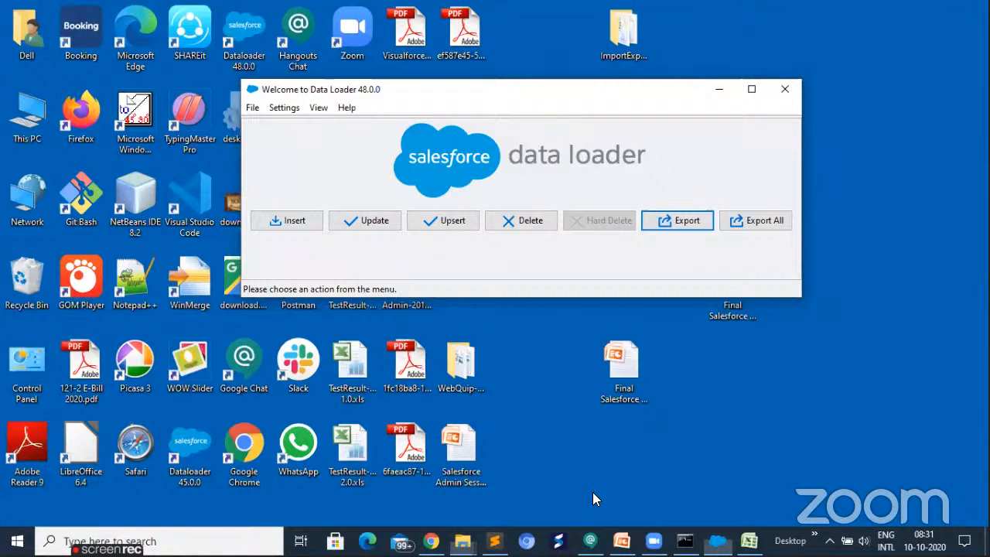
{"action": "key", "text": "alt+Tab"}
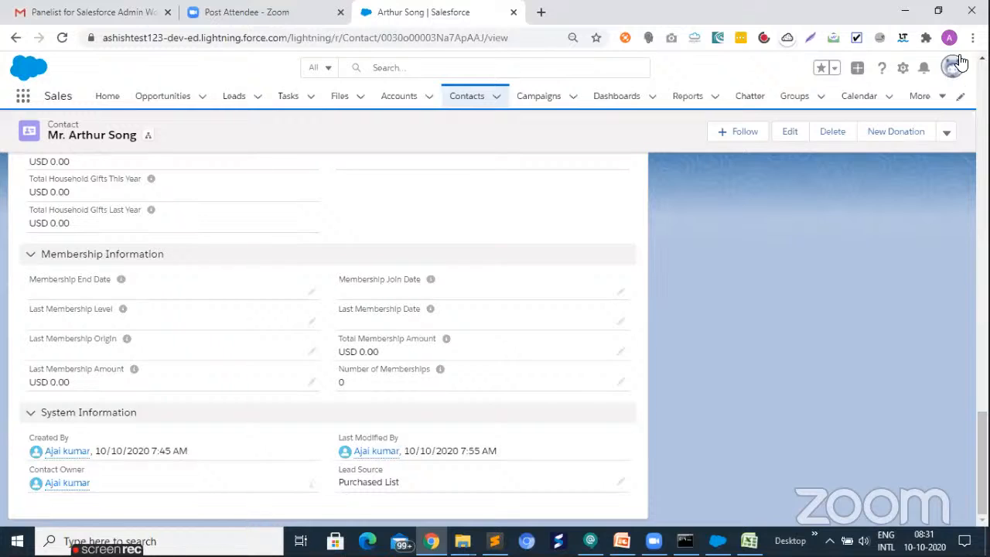
{"action": "left_click", "coordinate": [952, 70]}
{"action": "left_click", "coordinate": [952, 68]}
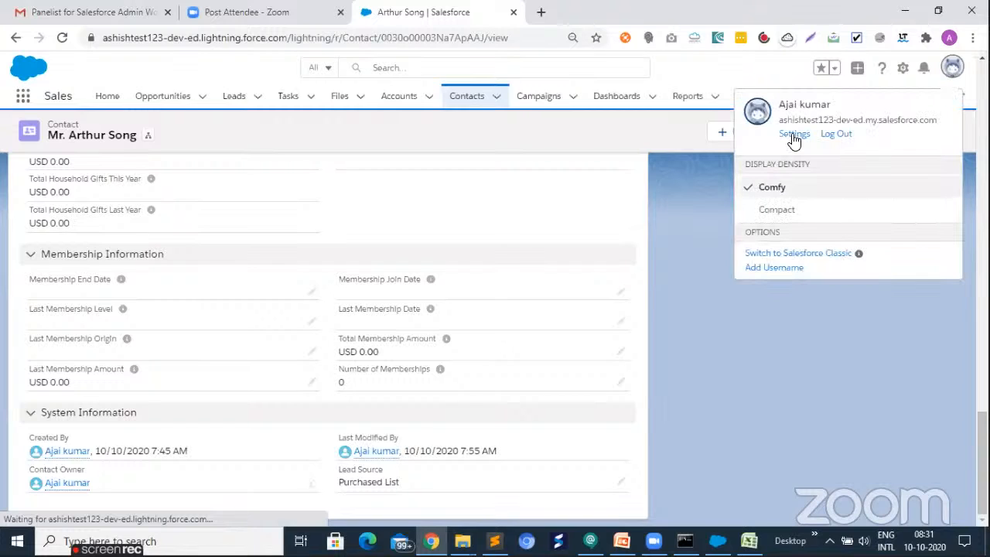
{"action": "left_click", "coordinate": [793, 136]}
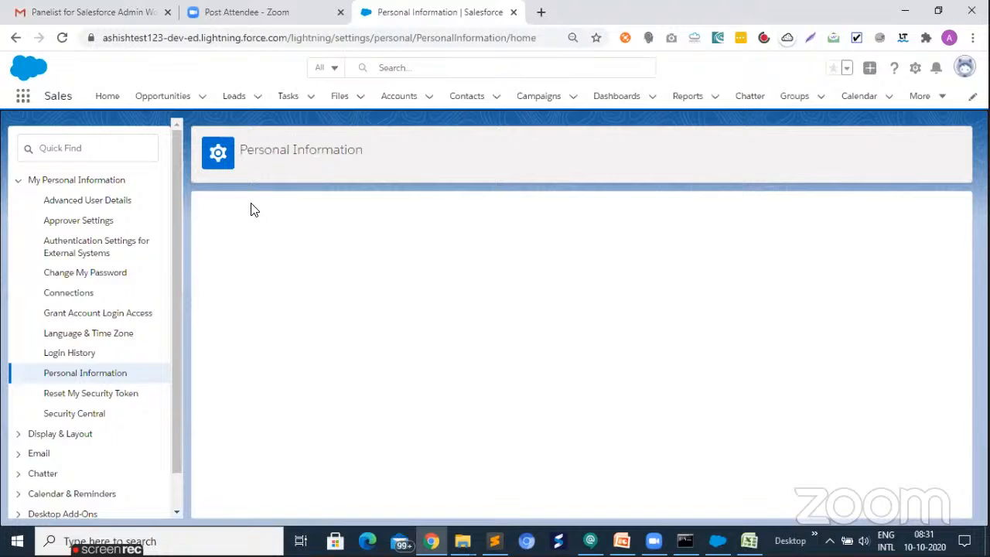
{"action": "left_click", "coordinate": [70, 397]}
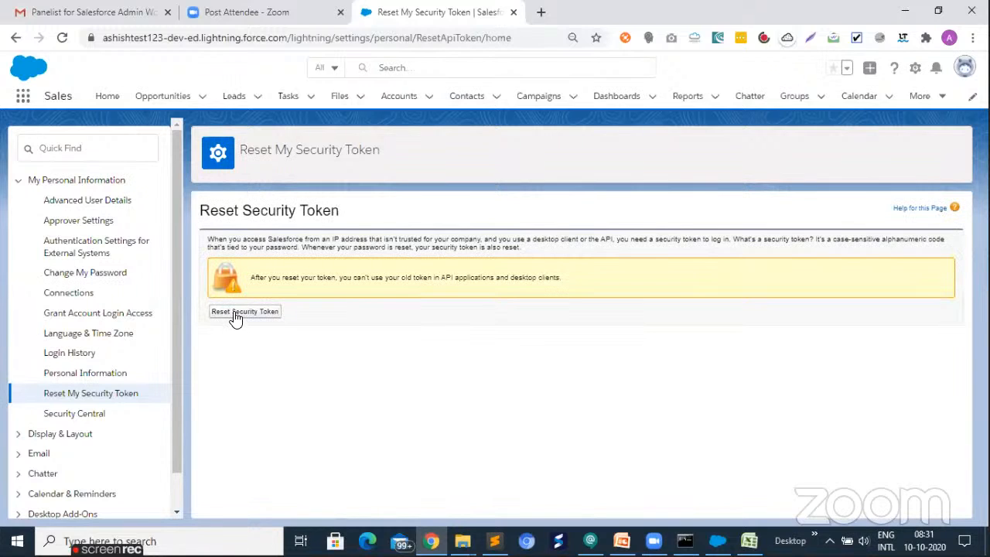
{"action": "left_click", "coordinate": [236, 318]}
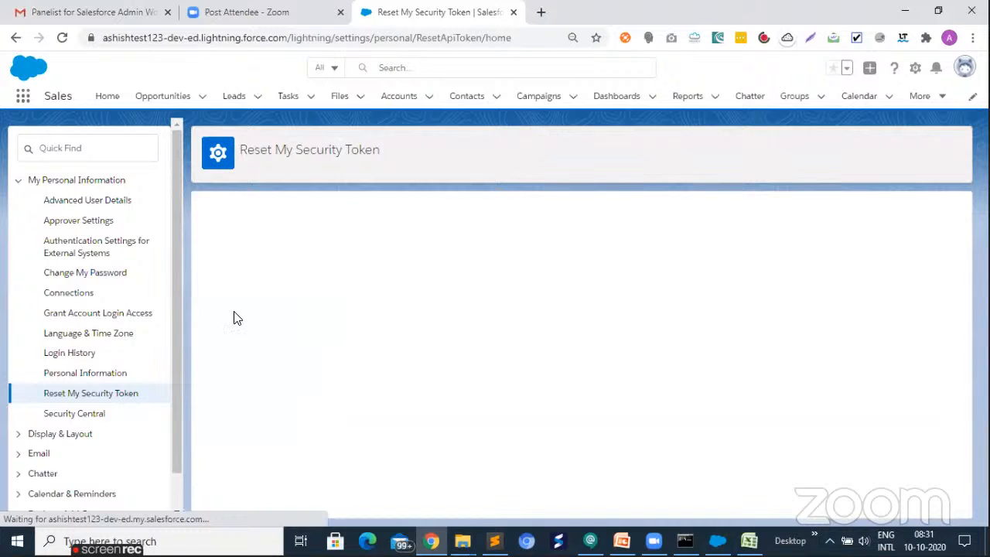